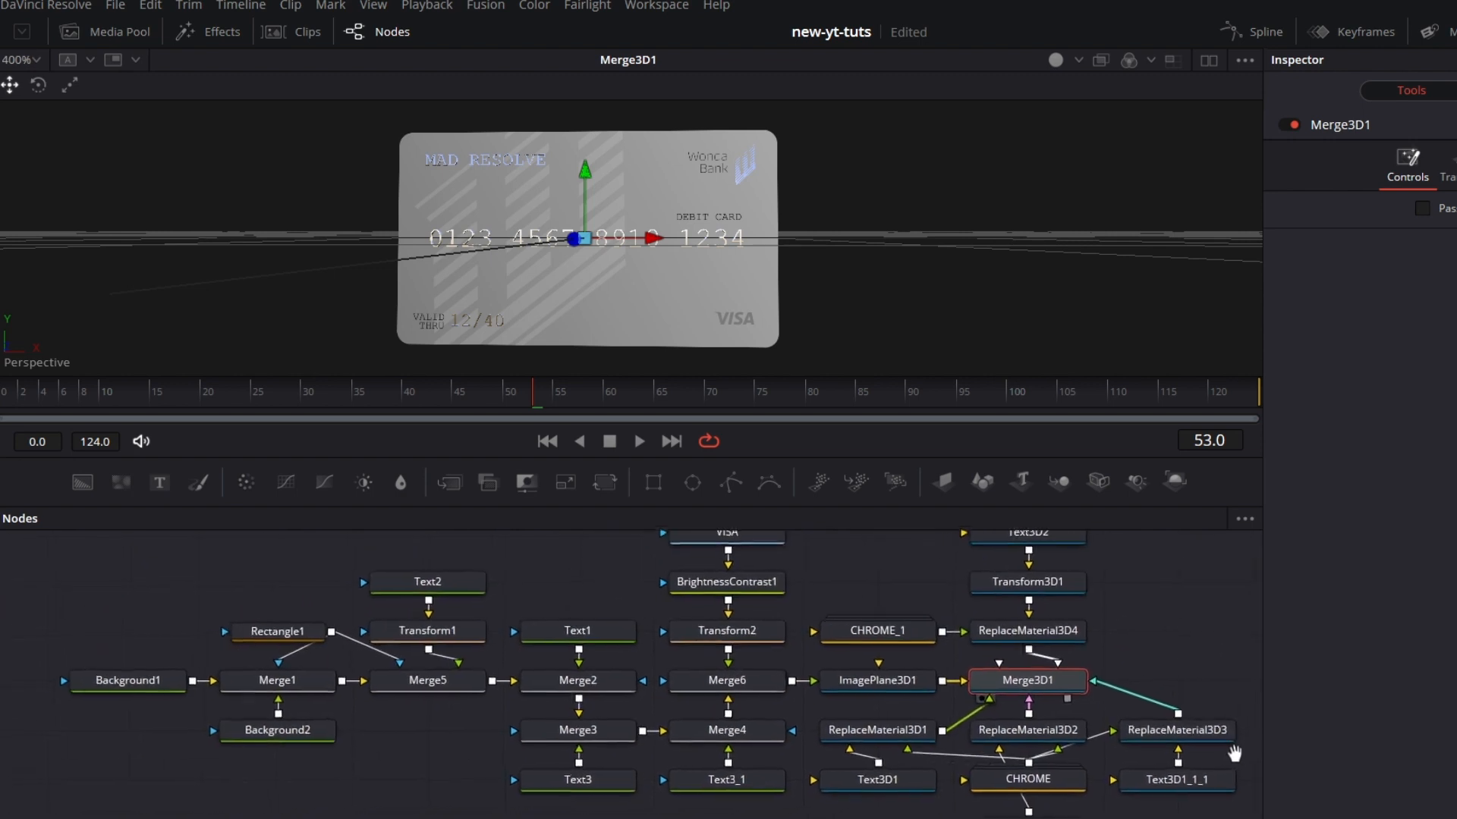
Step: Save the project, duplicate the card base nodes from Background1 through Merge5 below the tree, and view the copied Merge5
drag(871, 781, 1118, 818)
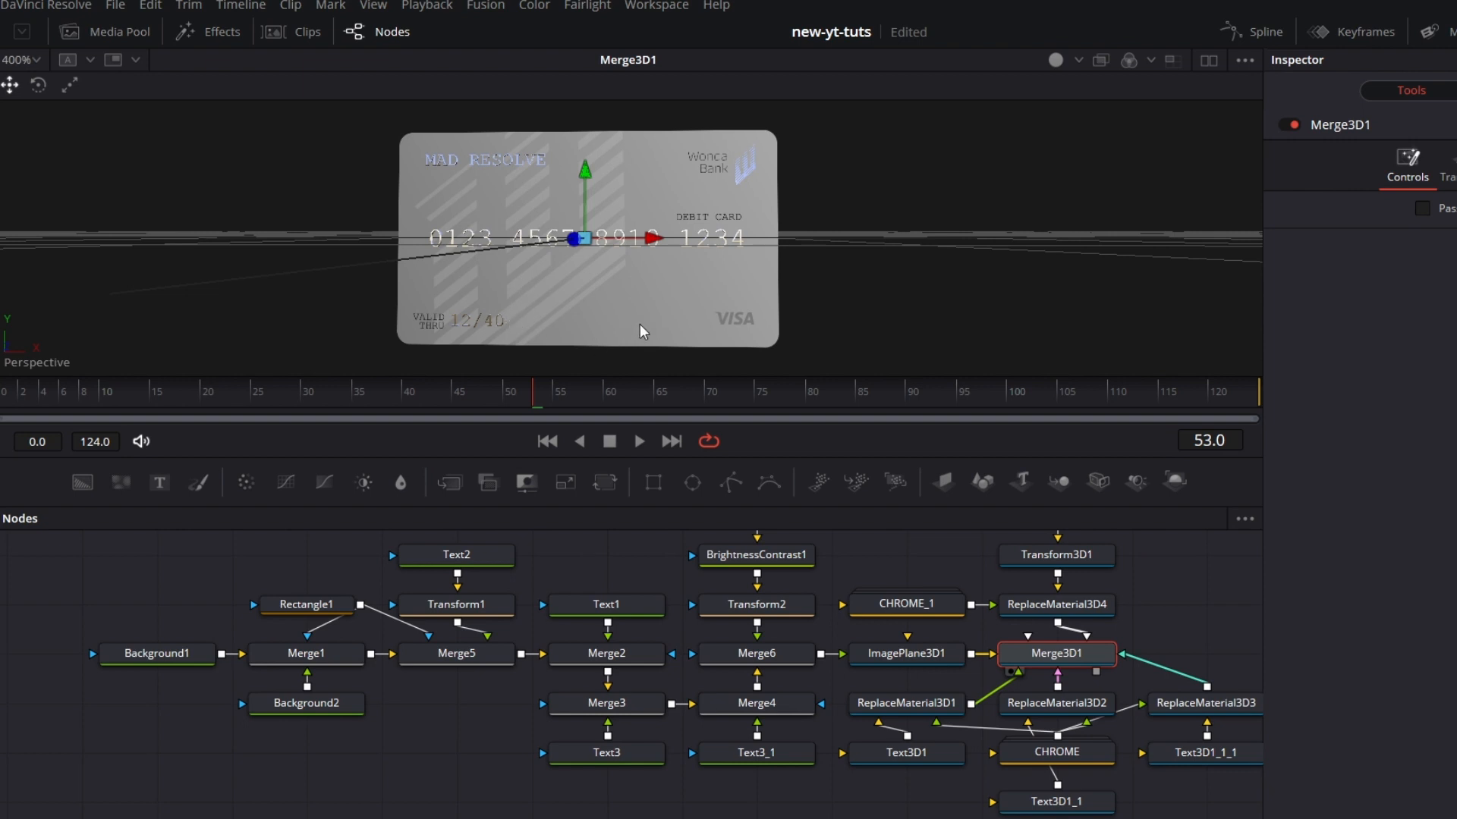
key(ctrl+s)
drag(106, 564, 453, 722)
right_click(463, 654)
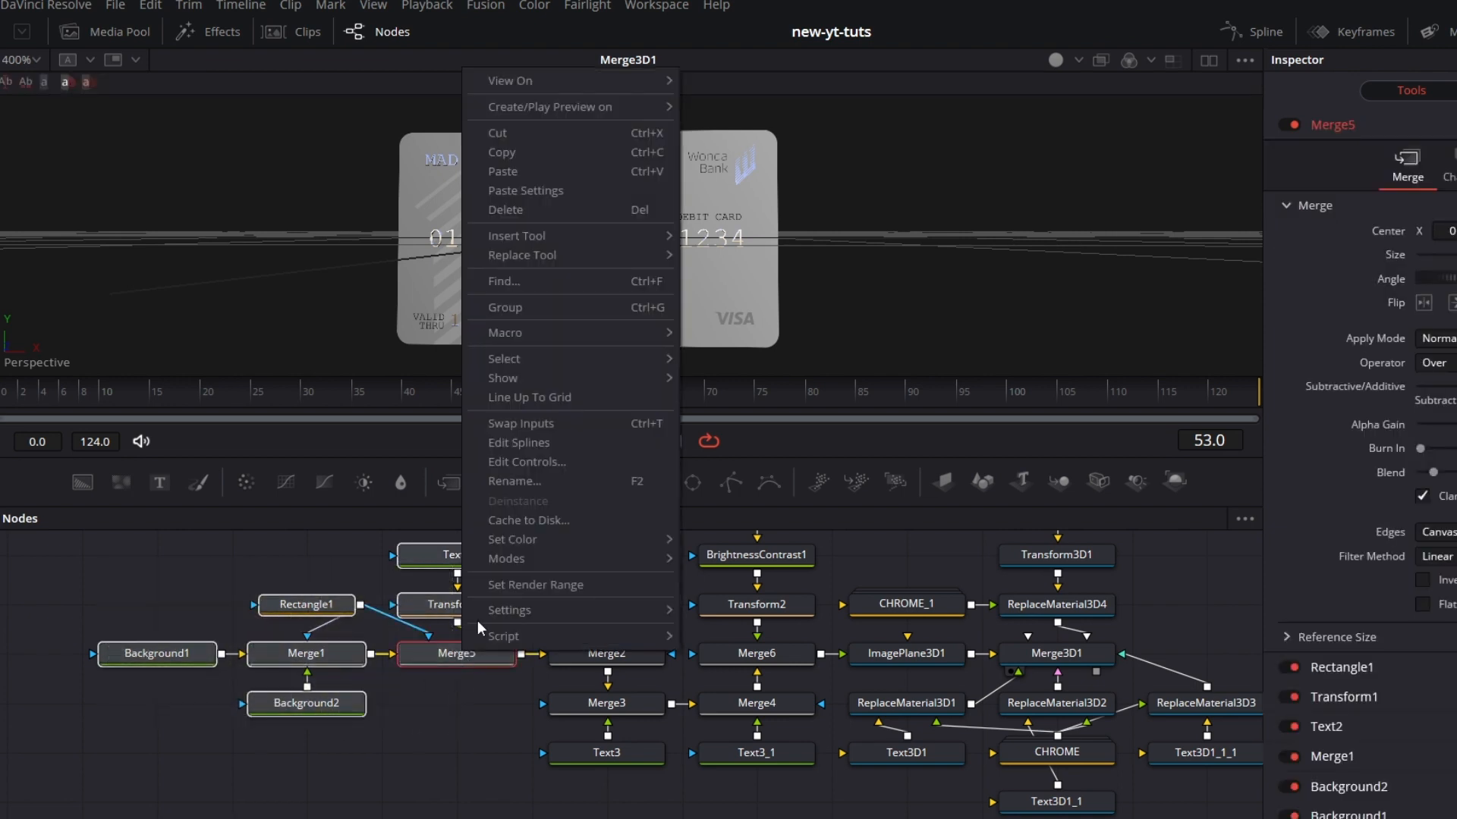
click(525, 156)
drag(808, 710, 686, 380)
drag(702, 646, 913, 744)
right_click(223, 735)
click(293, 706)
drag(251, 740, 641, 269)
click(723, 768)
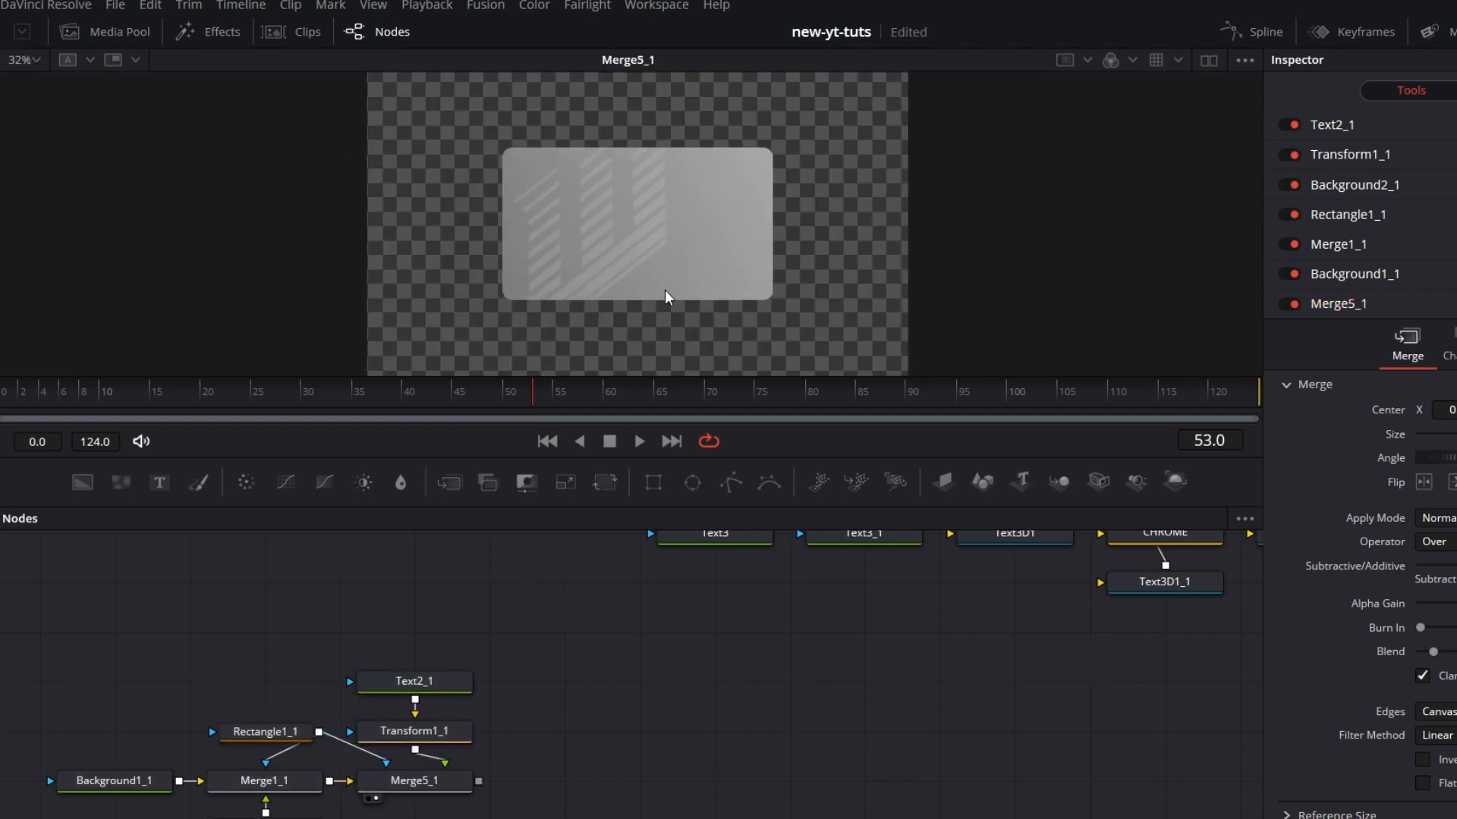
Step: Duplicate the Wonda Bank text node Text1 with its Merge2 and place the copies beside Merge5_1
scroll(668, 531, up, 5)
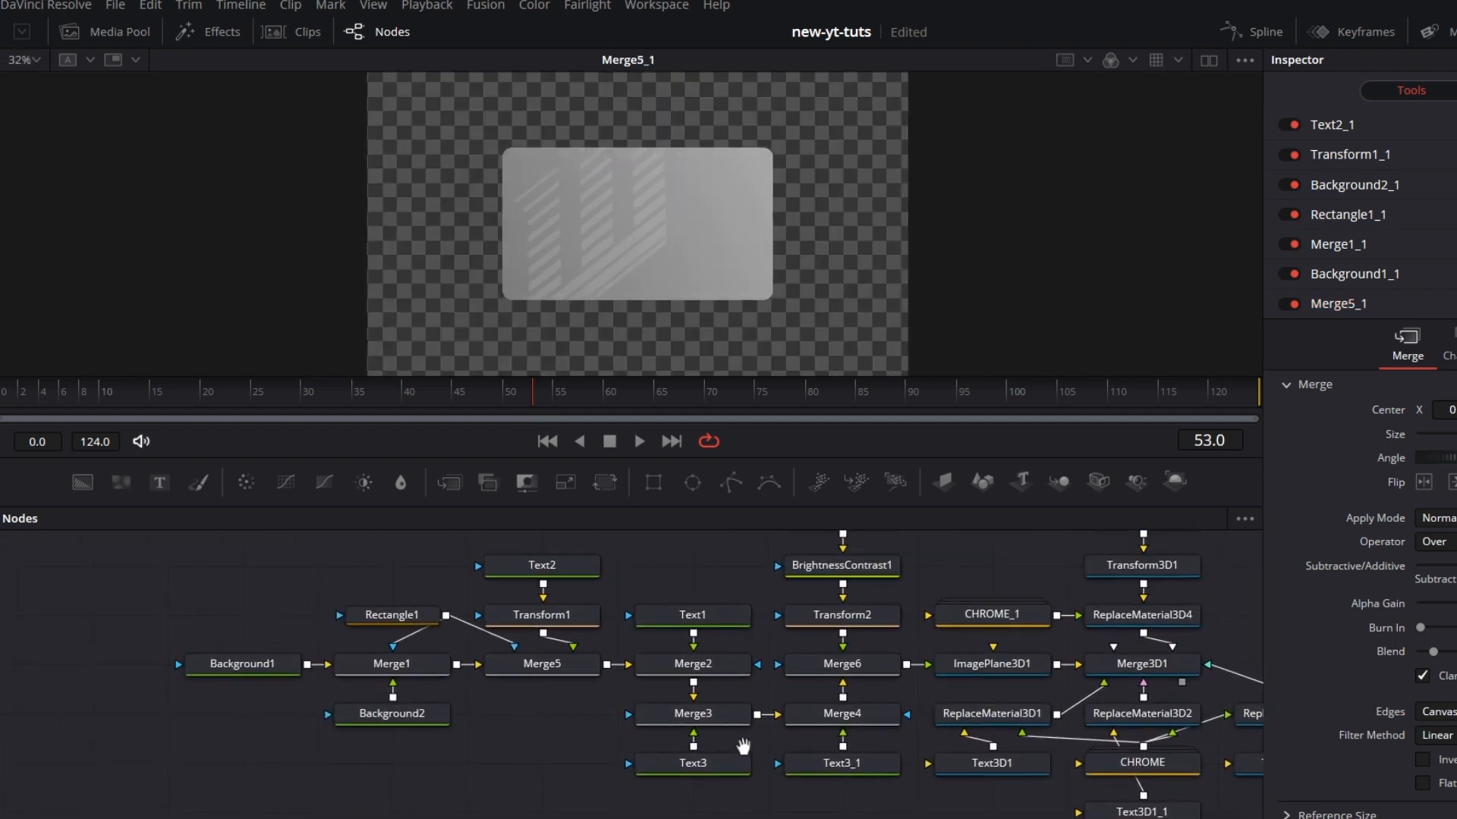
scroll(744, 623, up, 3)
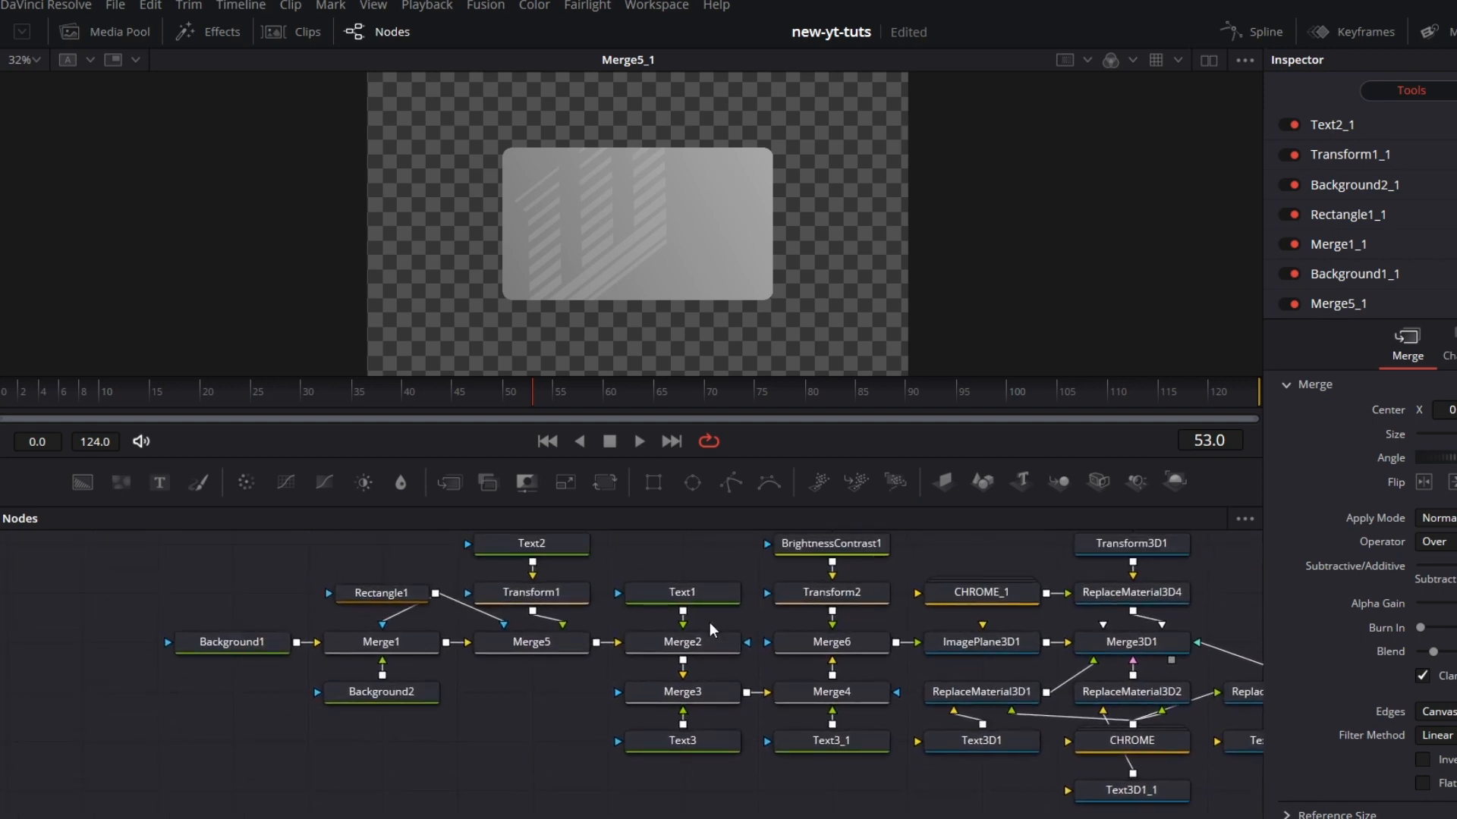
click(713, 600)
click(1322, 226)
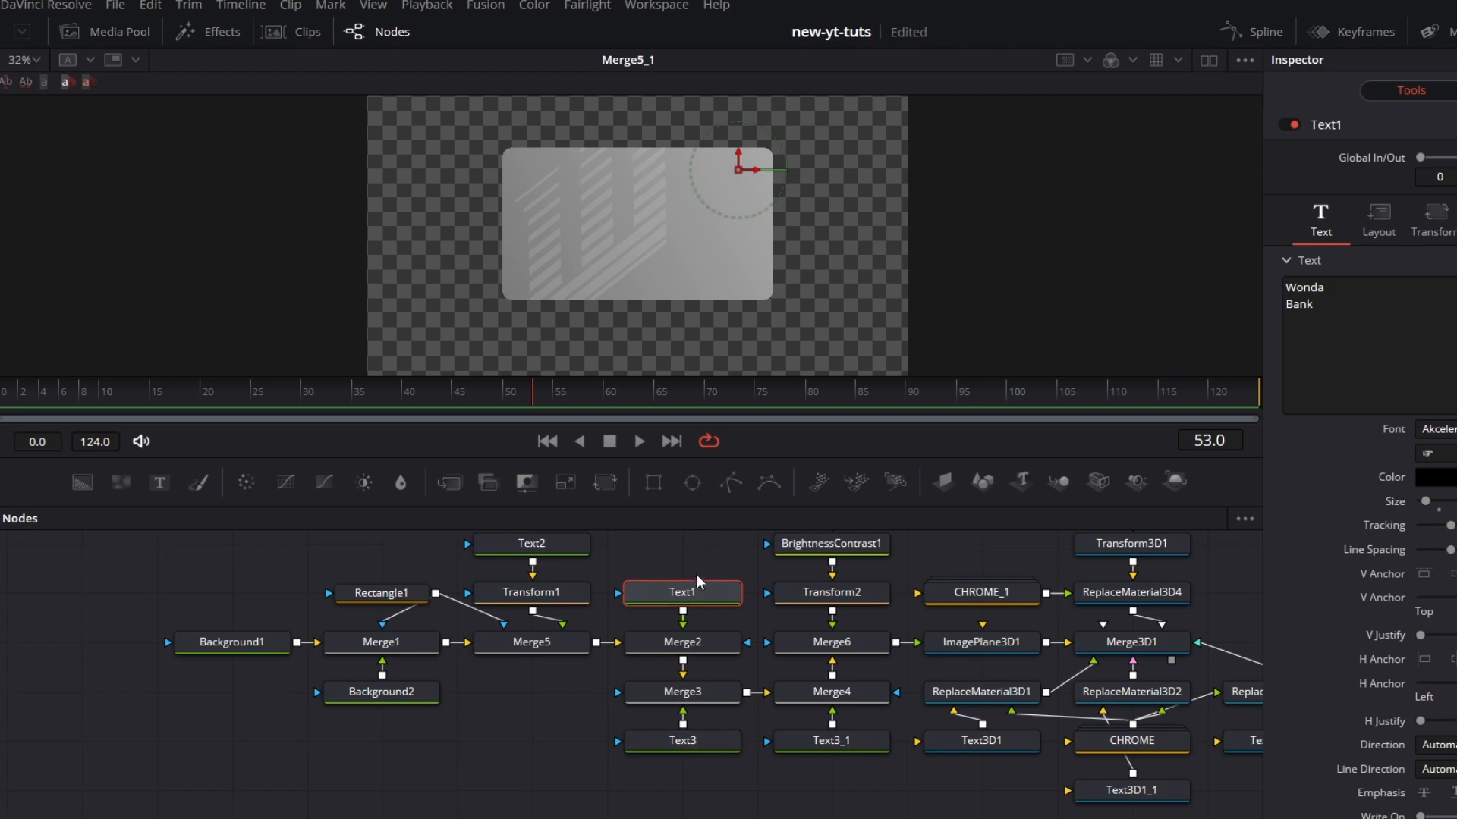
drag(712, 545, 685, 651)
right_click(686, 649)
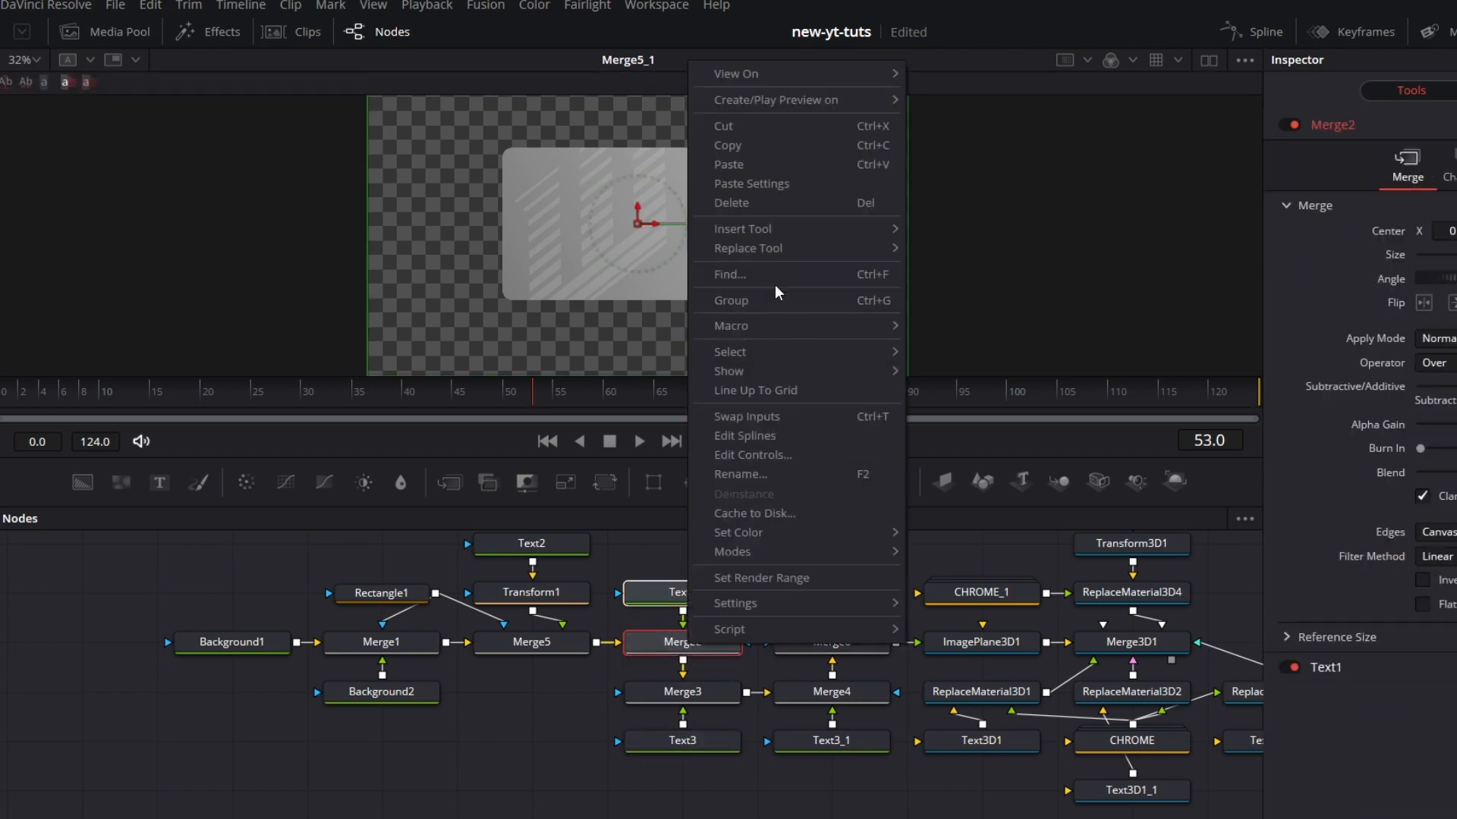
click(727, 145)
drag(475, 739, 540, 536)
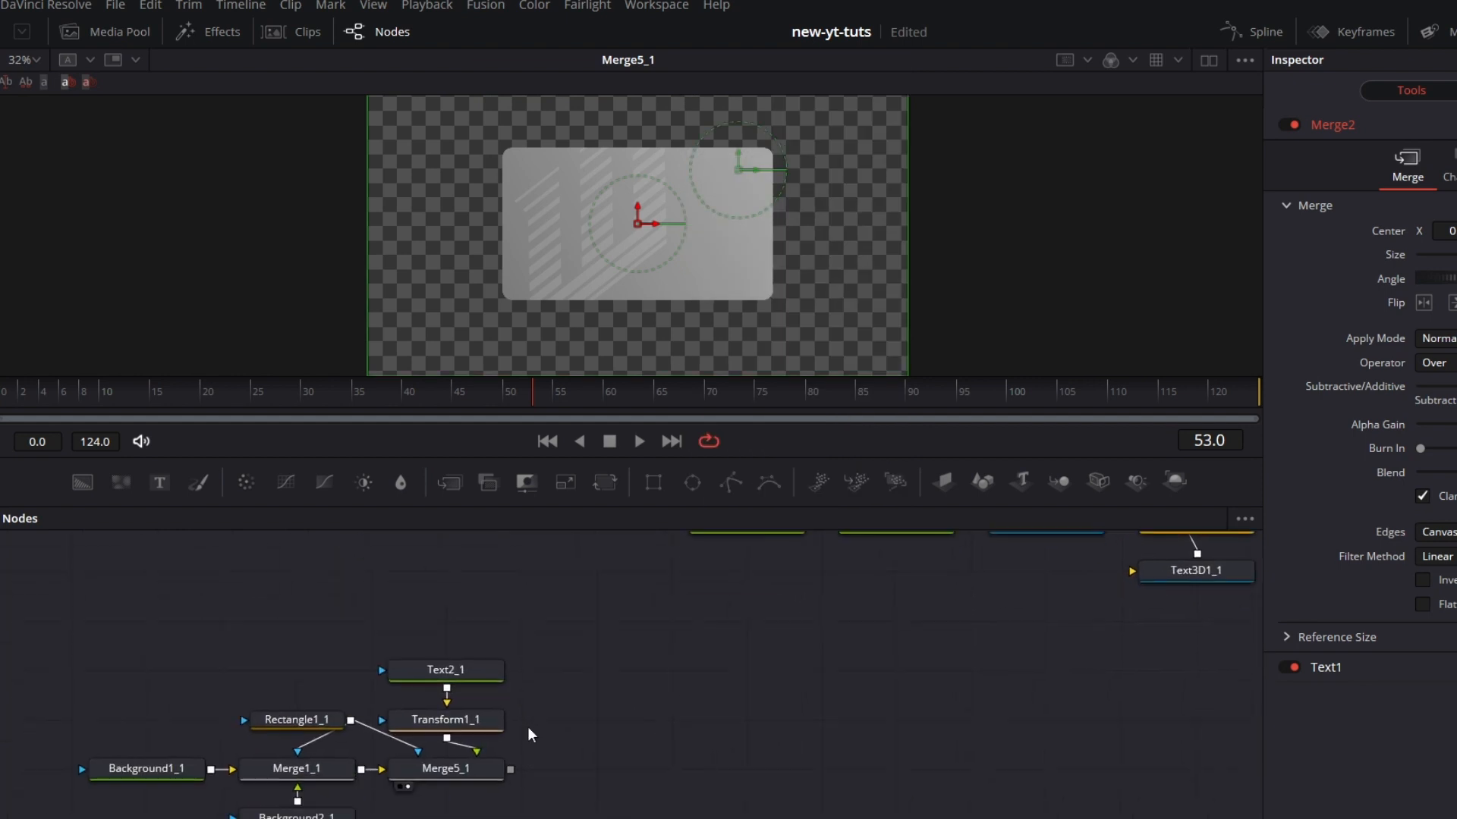
right_click(569, 720)
click(636, 681)
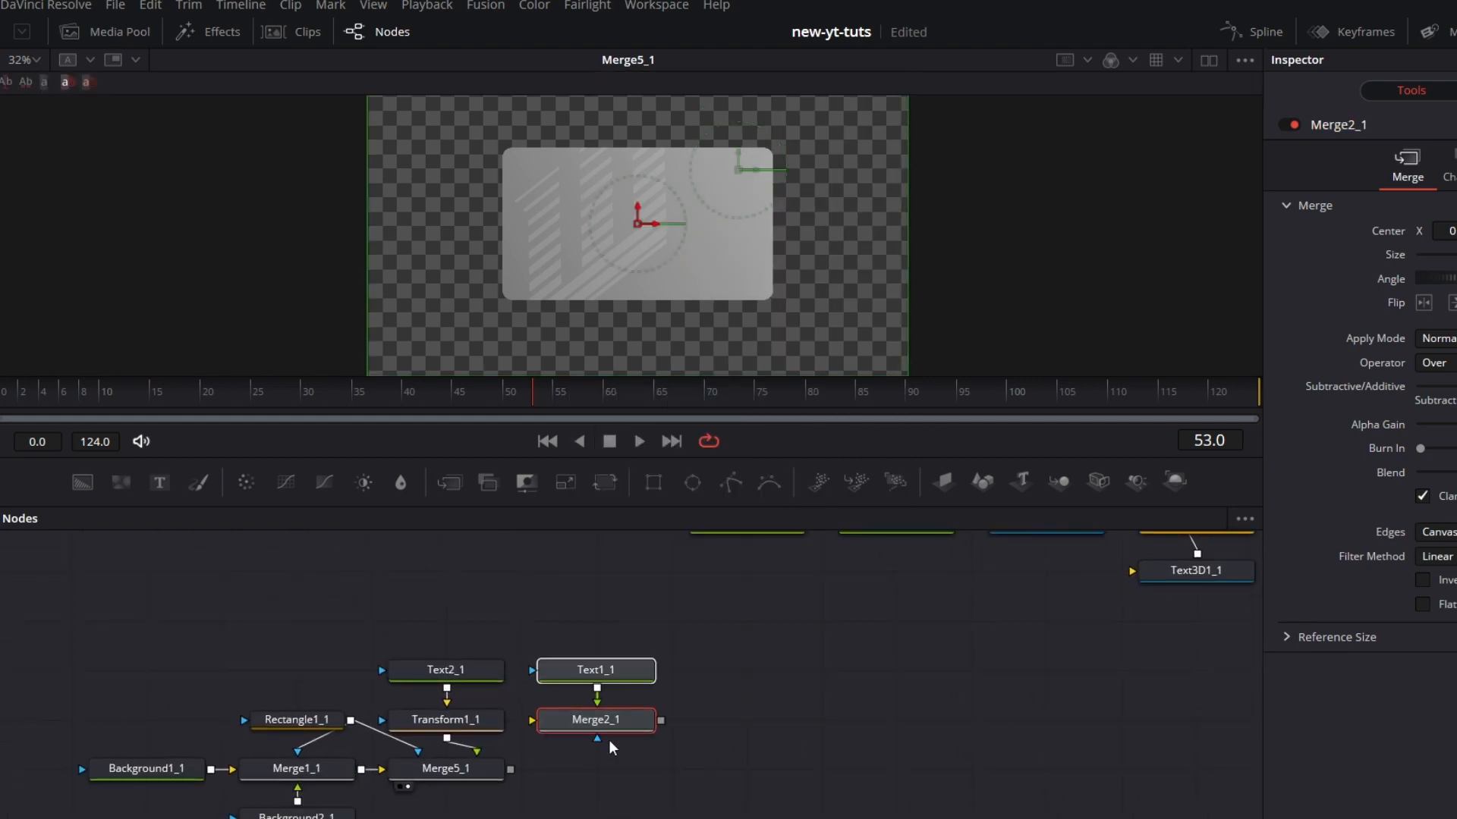
Step: Connect Merge5_1 to Merge2_1, align the pasted nodes with the row, and view Merge2_1
drag(510, 770, 531, 719)
drag(729, 642, 630, 774)
ctrl+click(630, 724)
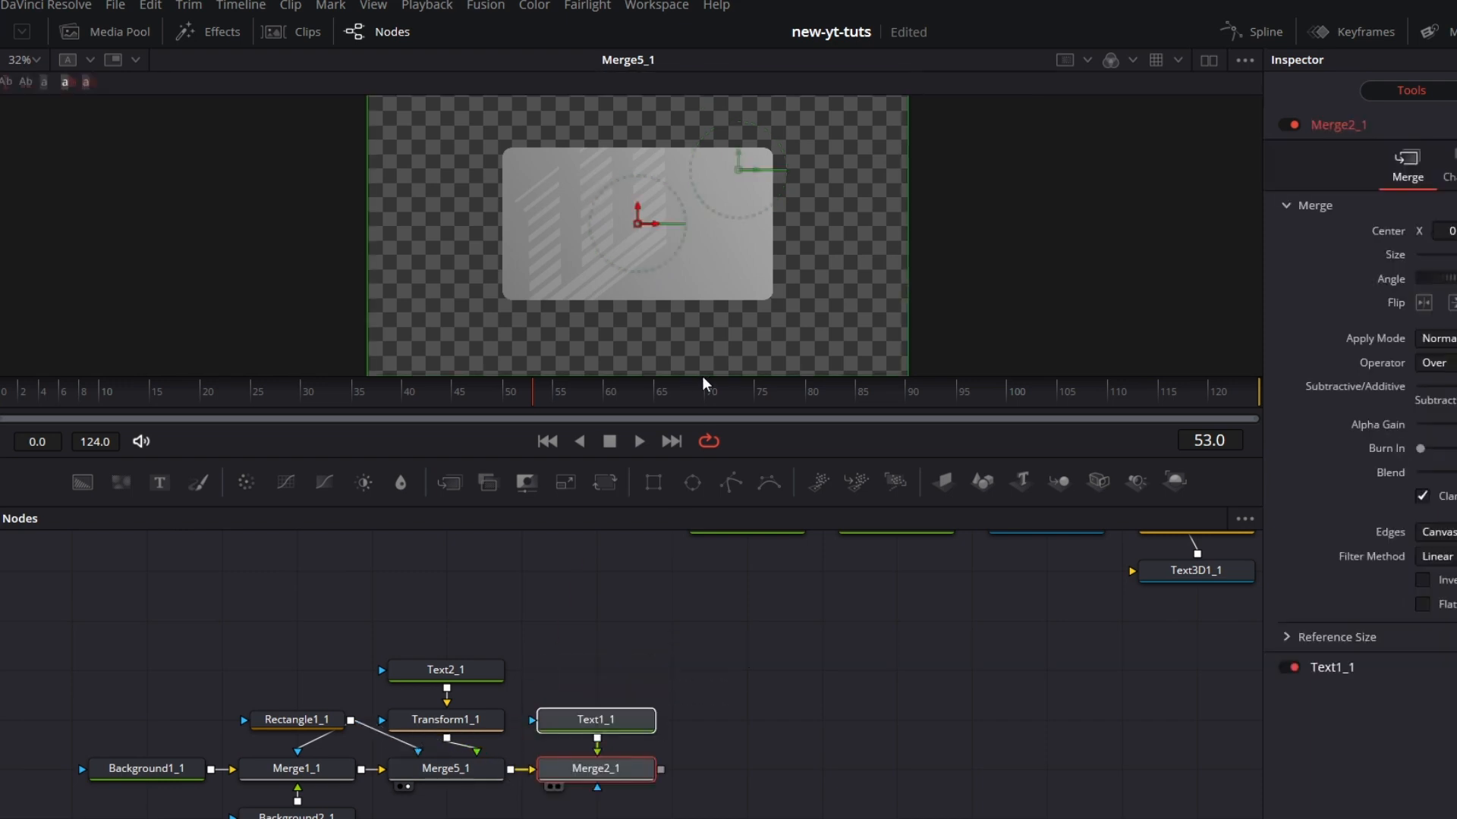
key(1)
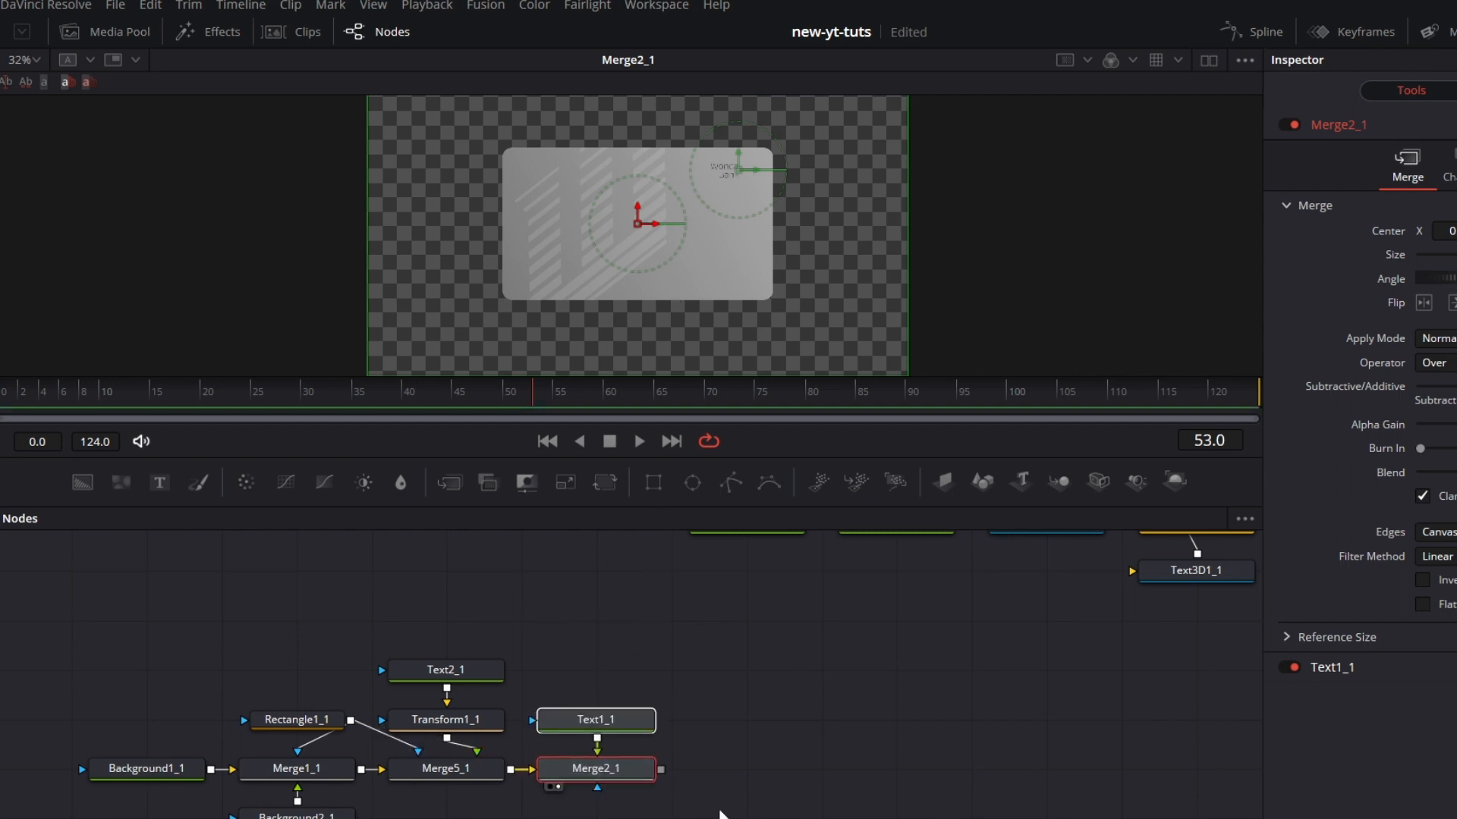
click(920, 789)
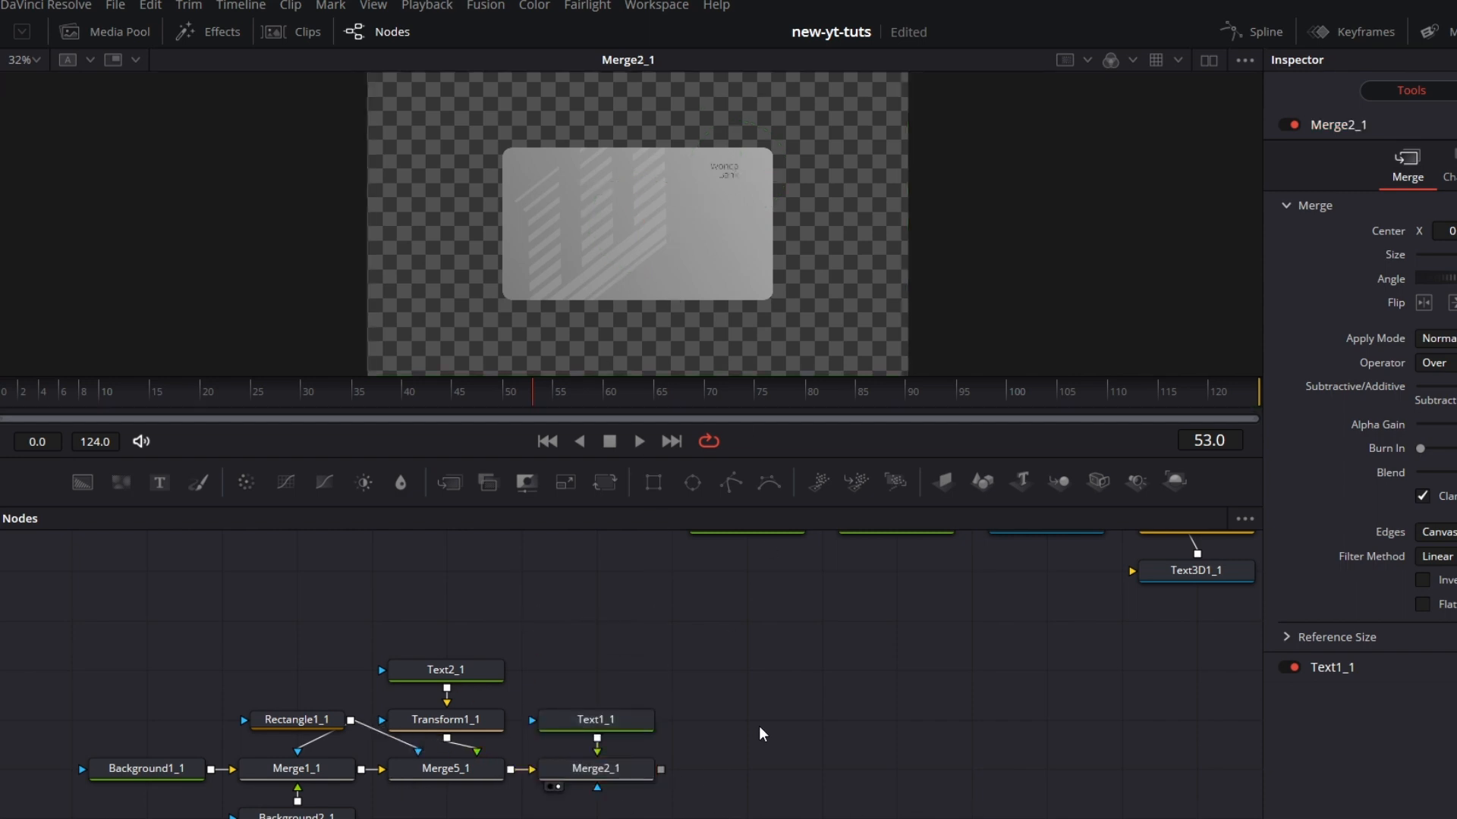
Step: Merge a new text node after Merge2_1, view the resulting merge, and enter "W" as the text
drag(769, 747, 780, 754)
drag(907, 714, 824, 703)
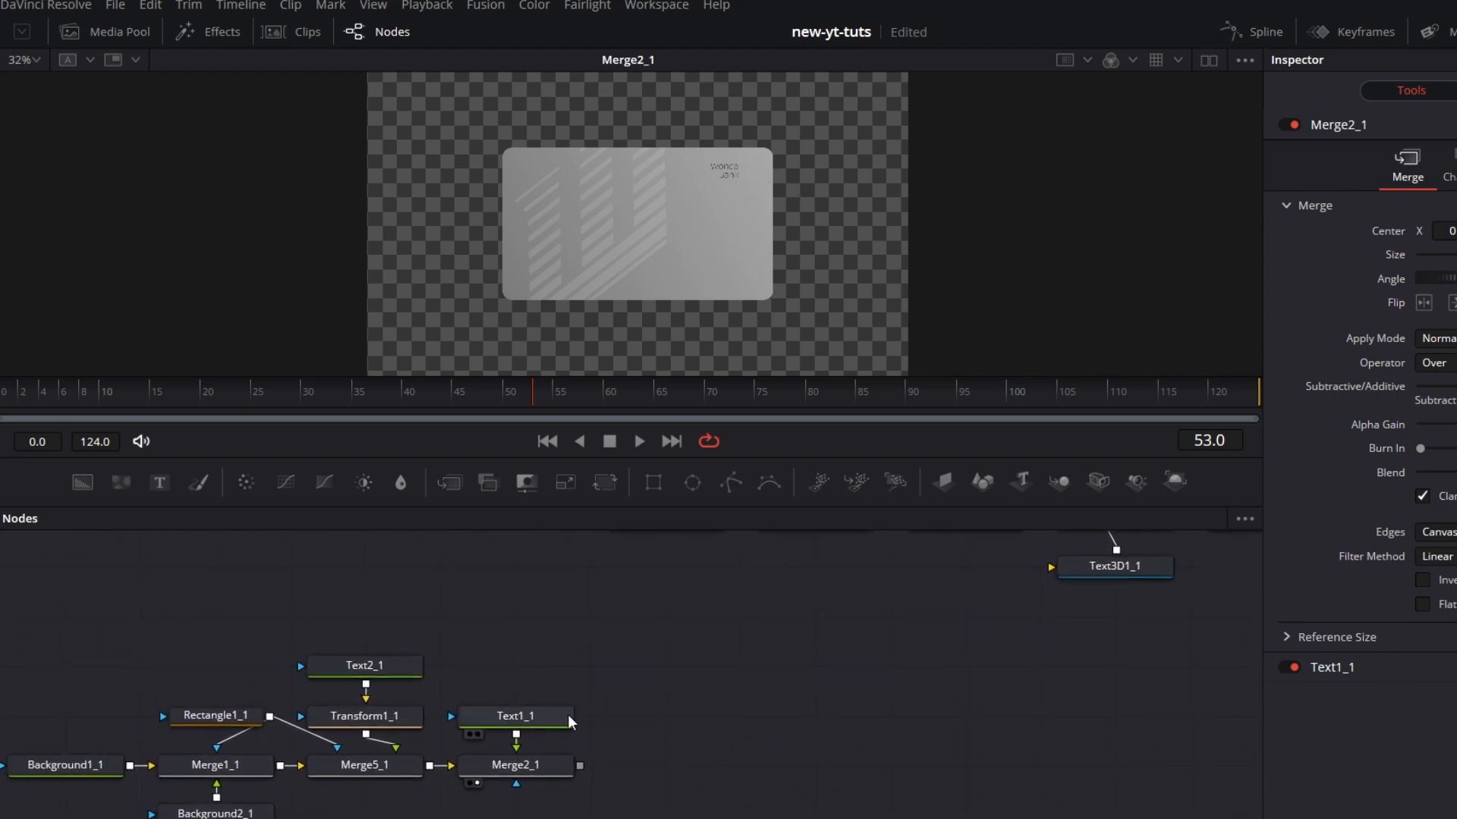
drag(159, 483, 583, 770)
key(1)
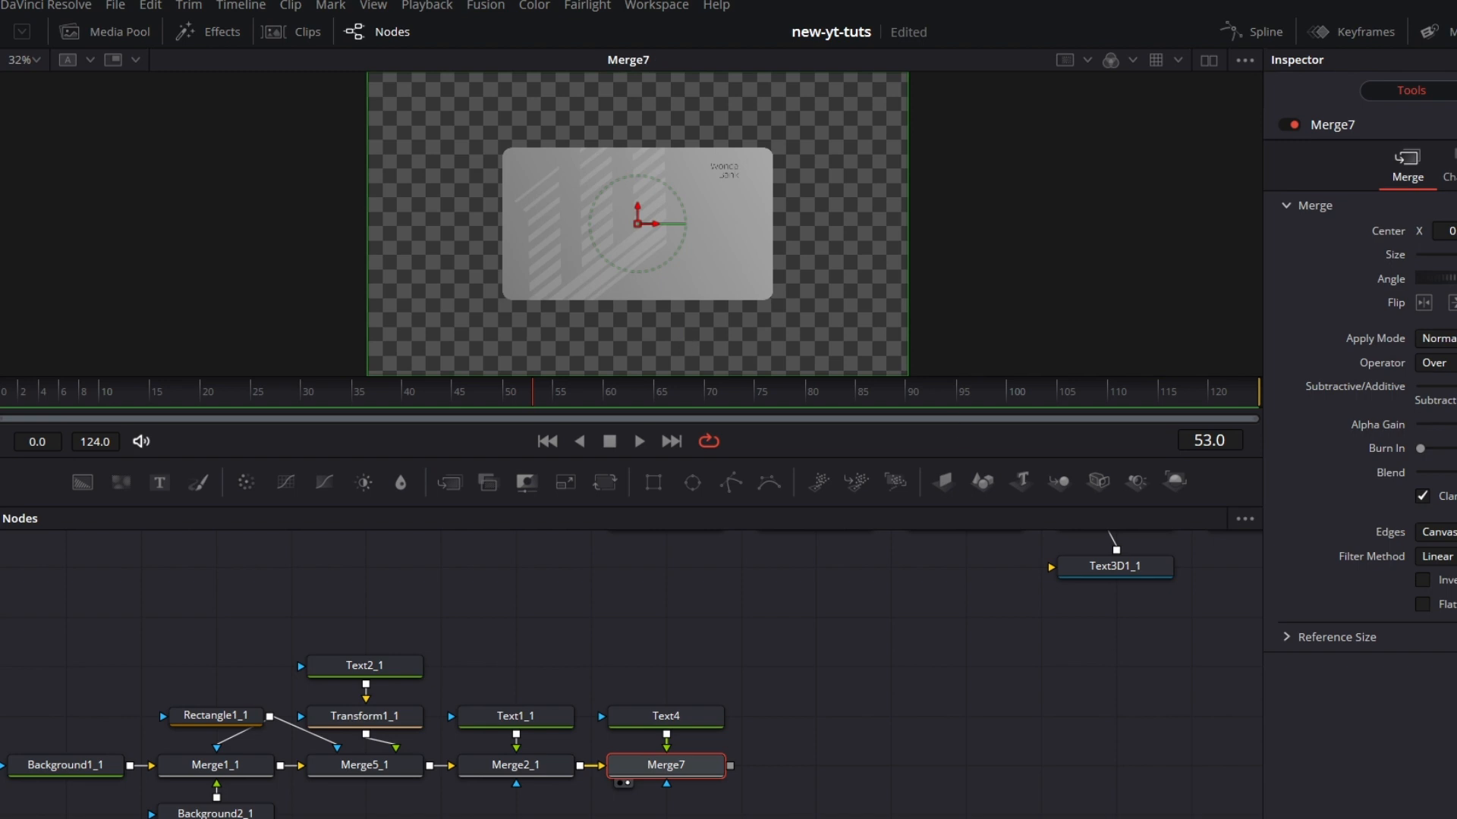
click(667, 720)
click(1347, 340)
text(W)
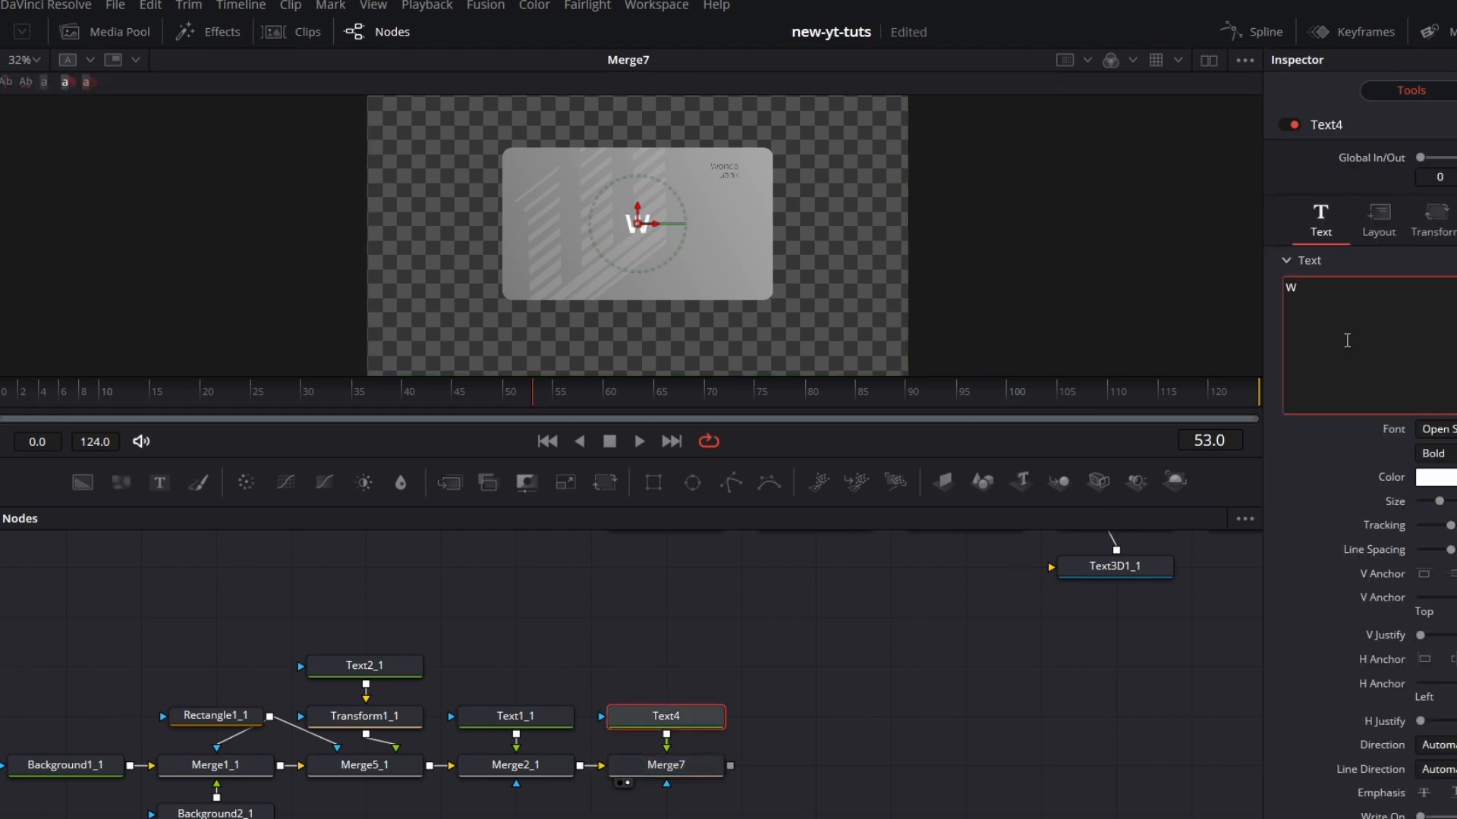
Step: Set the W's font to Paladins Gradient and rotate the letter counterclockwise
click(1439, 429)
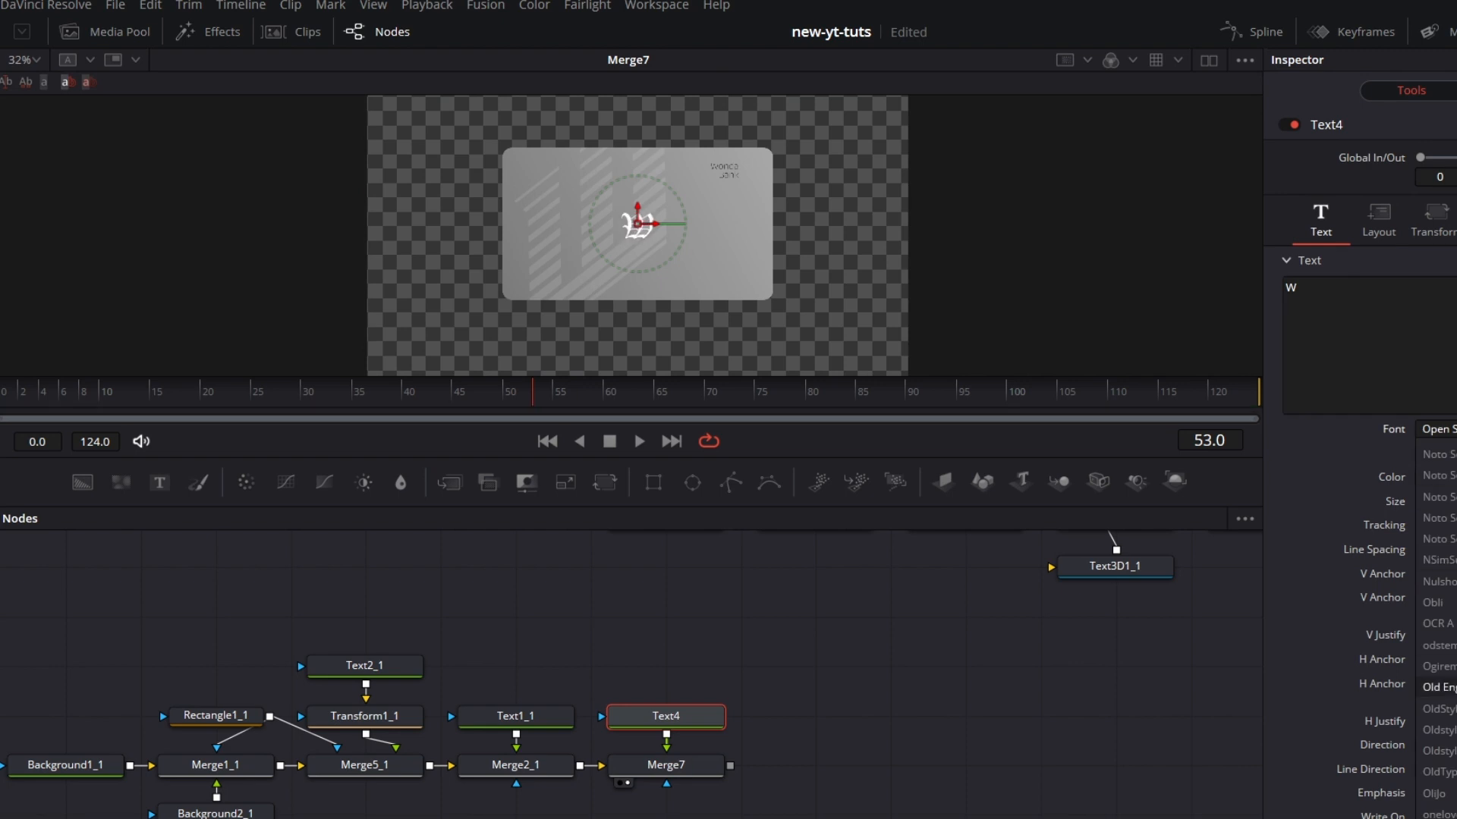
scroll(1440, 759, down, 3)
scroll(1436, 630, down, 3)
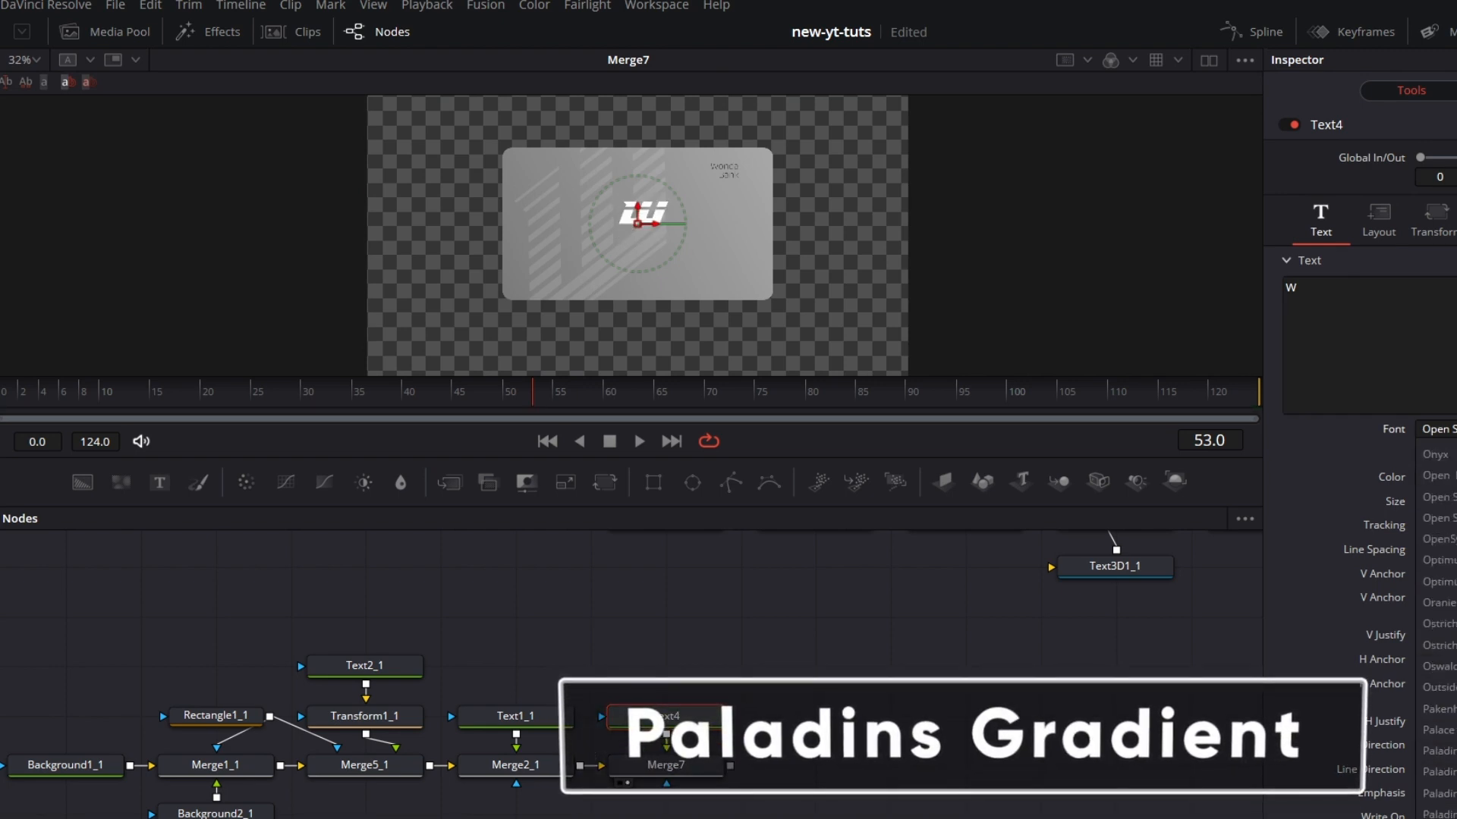
click(1439, 815)
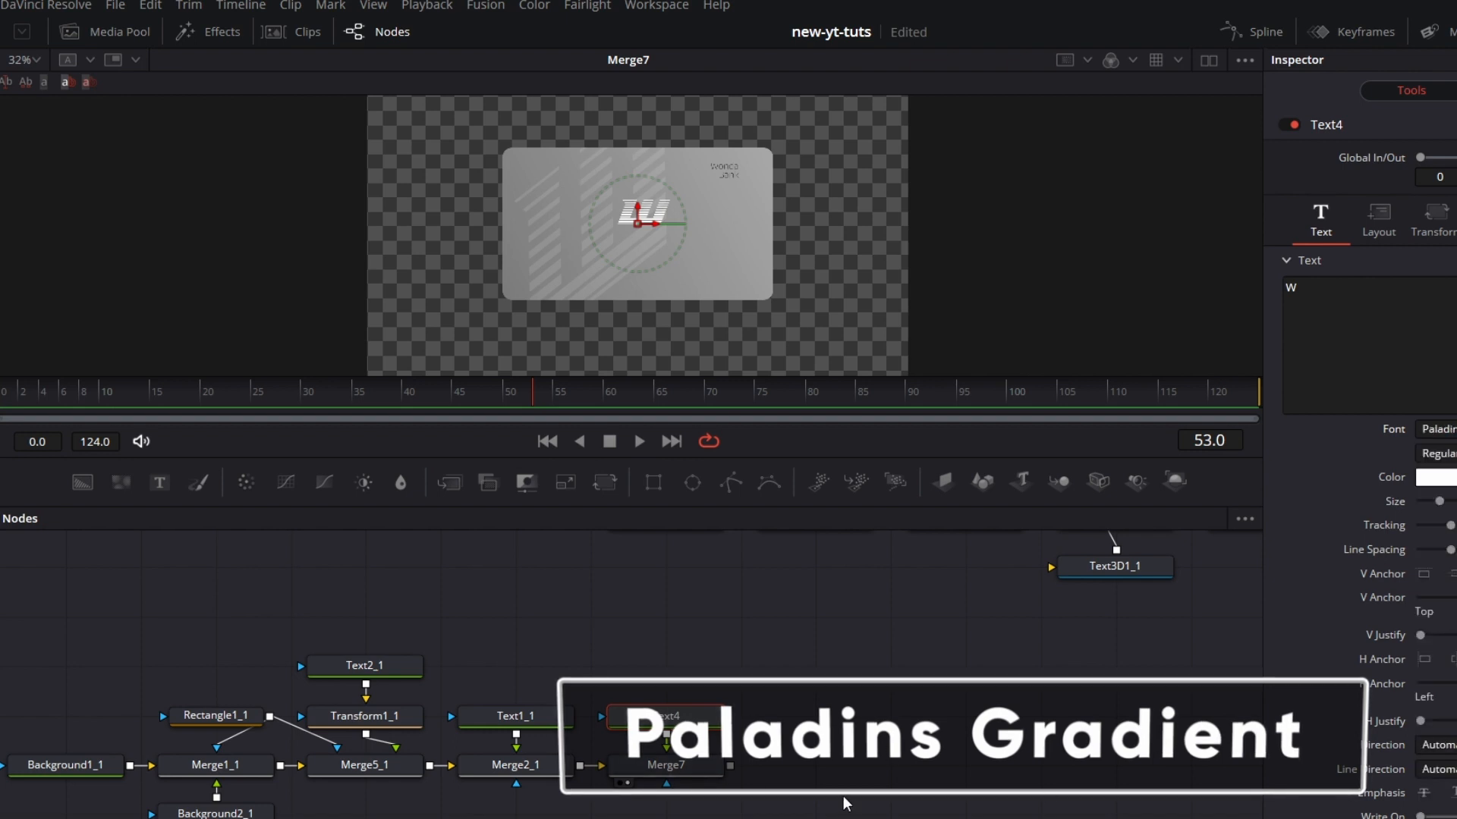
drag(685, 236, 693, 203)
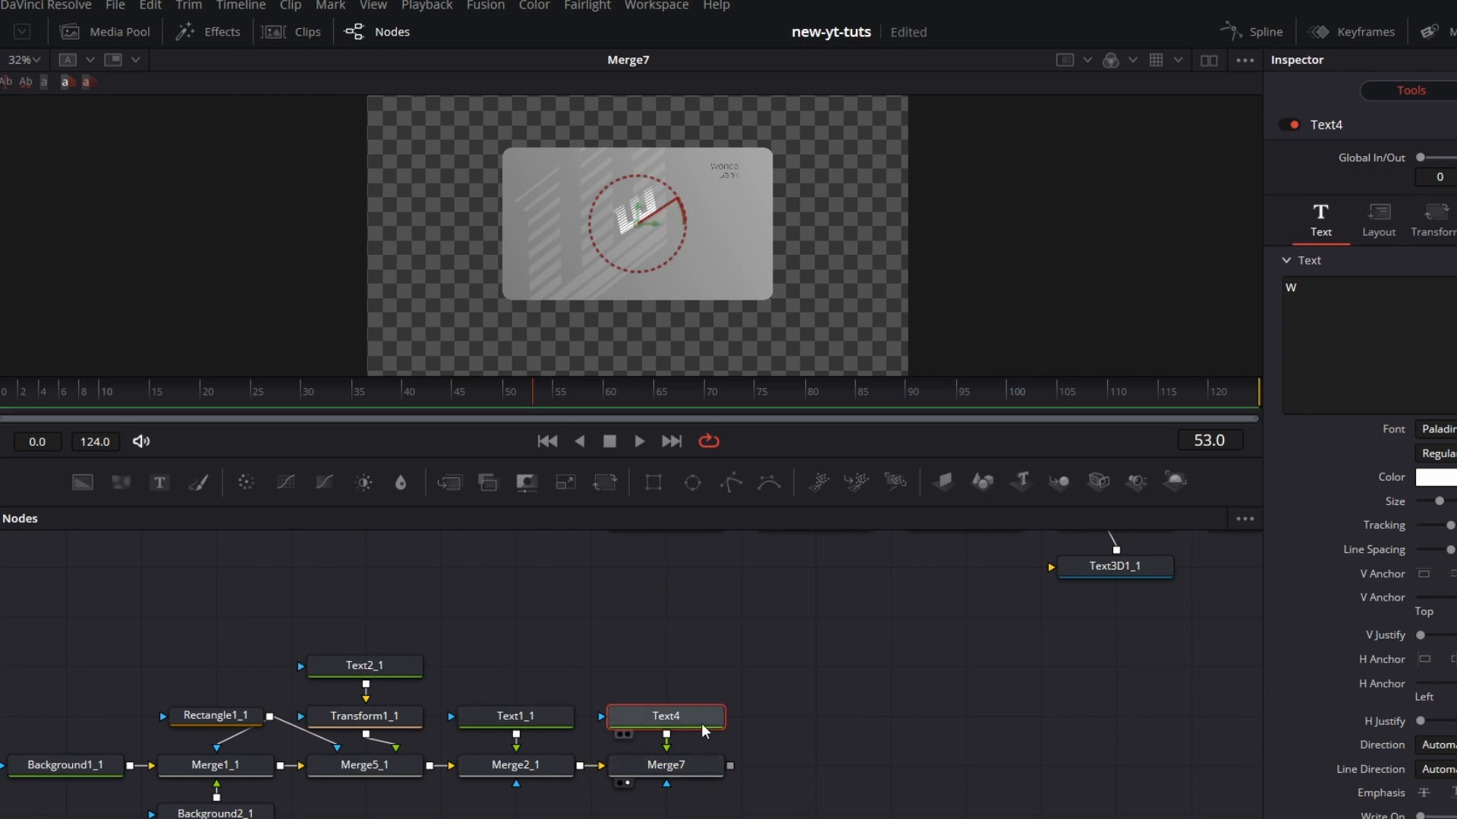
Step: Insert a Transform node between Text4 and Merge7, separate its X and Y sizes, and narrow the W horizontally
drag(702, 719, 701, 669)
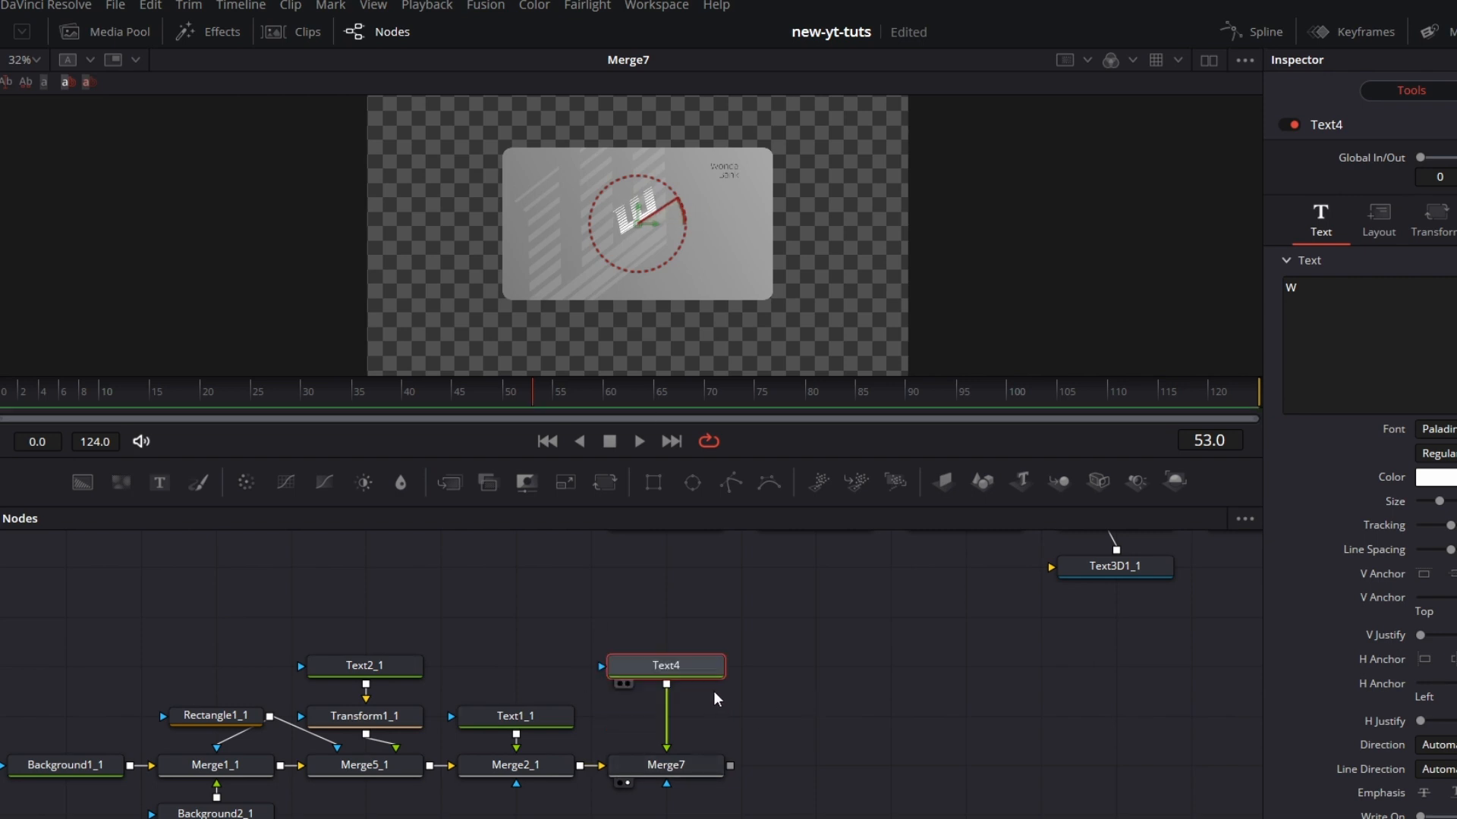
click(605, 483)
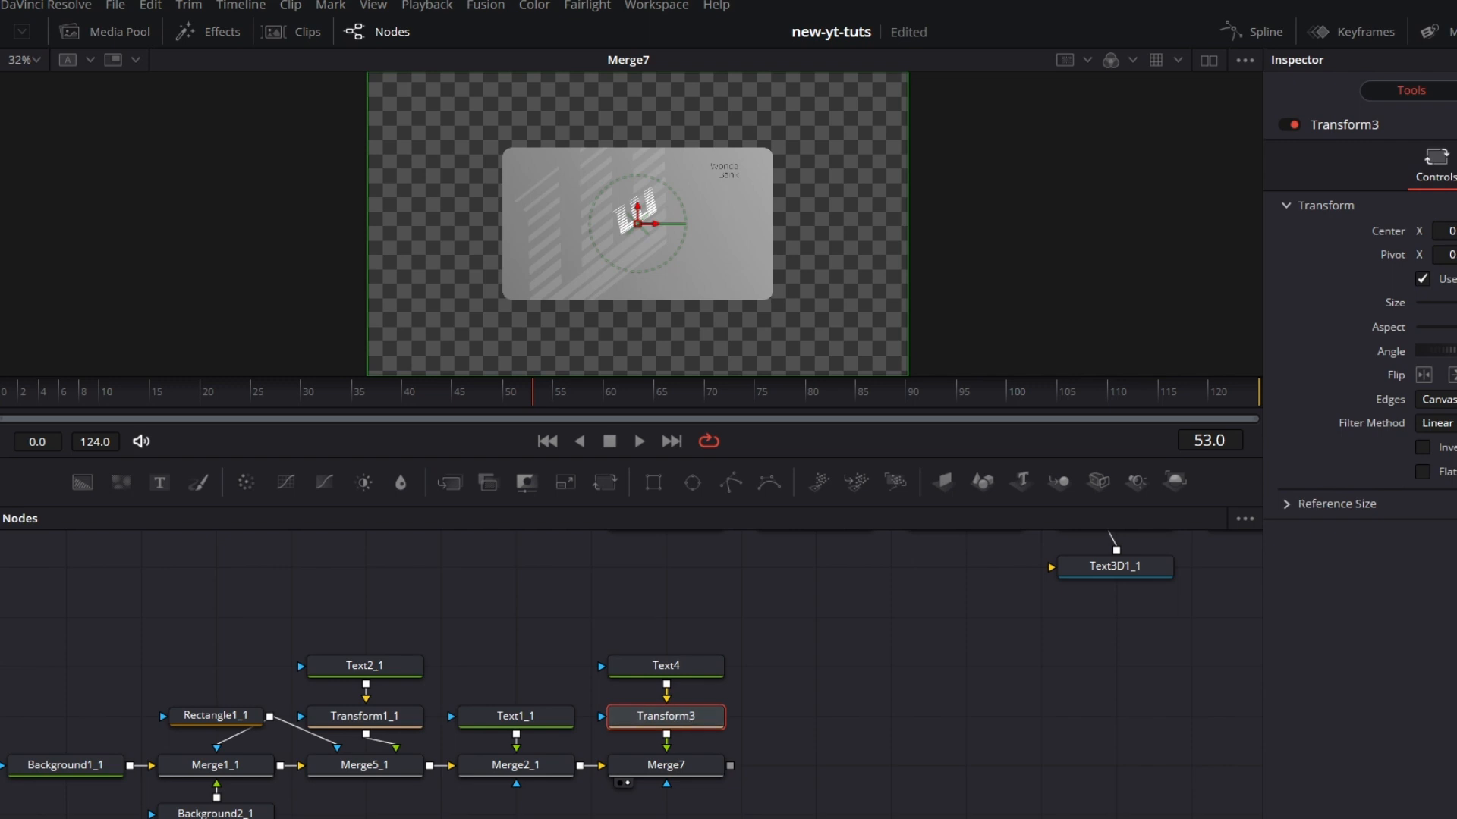
click(1423, 279)
drag(1456, 303, 1447, 303)
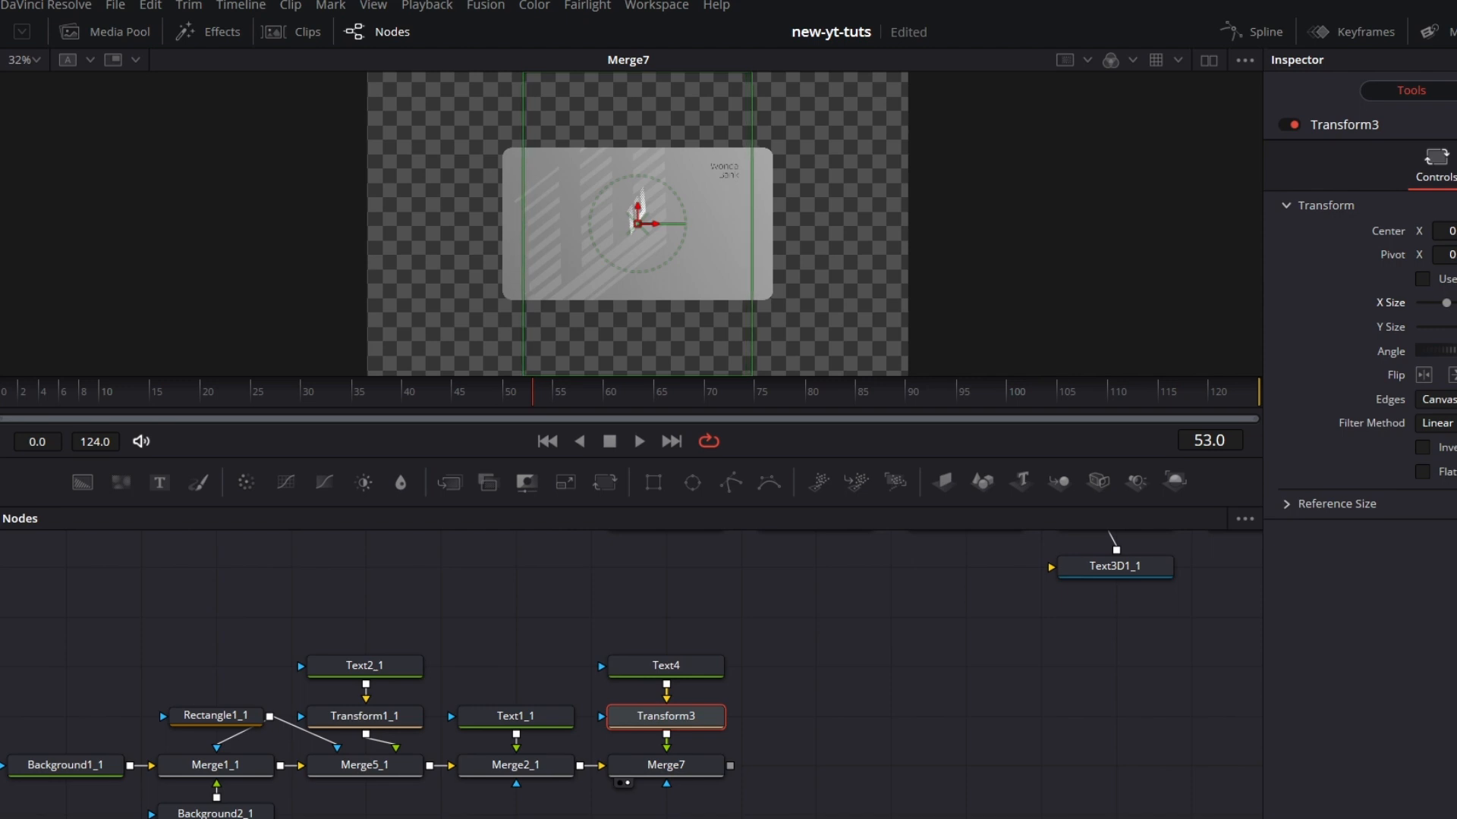
Step: View the card at 100%, widen the W slightly, rotate it slightly clockwise with Transform3, and save the project
click(34, 60)
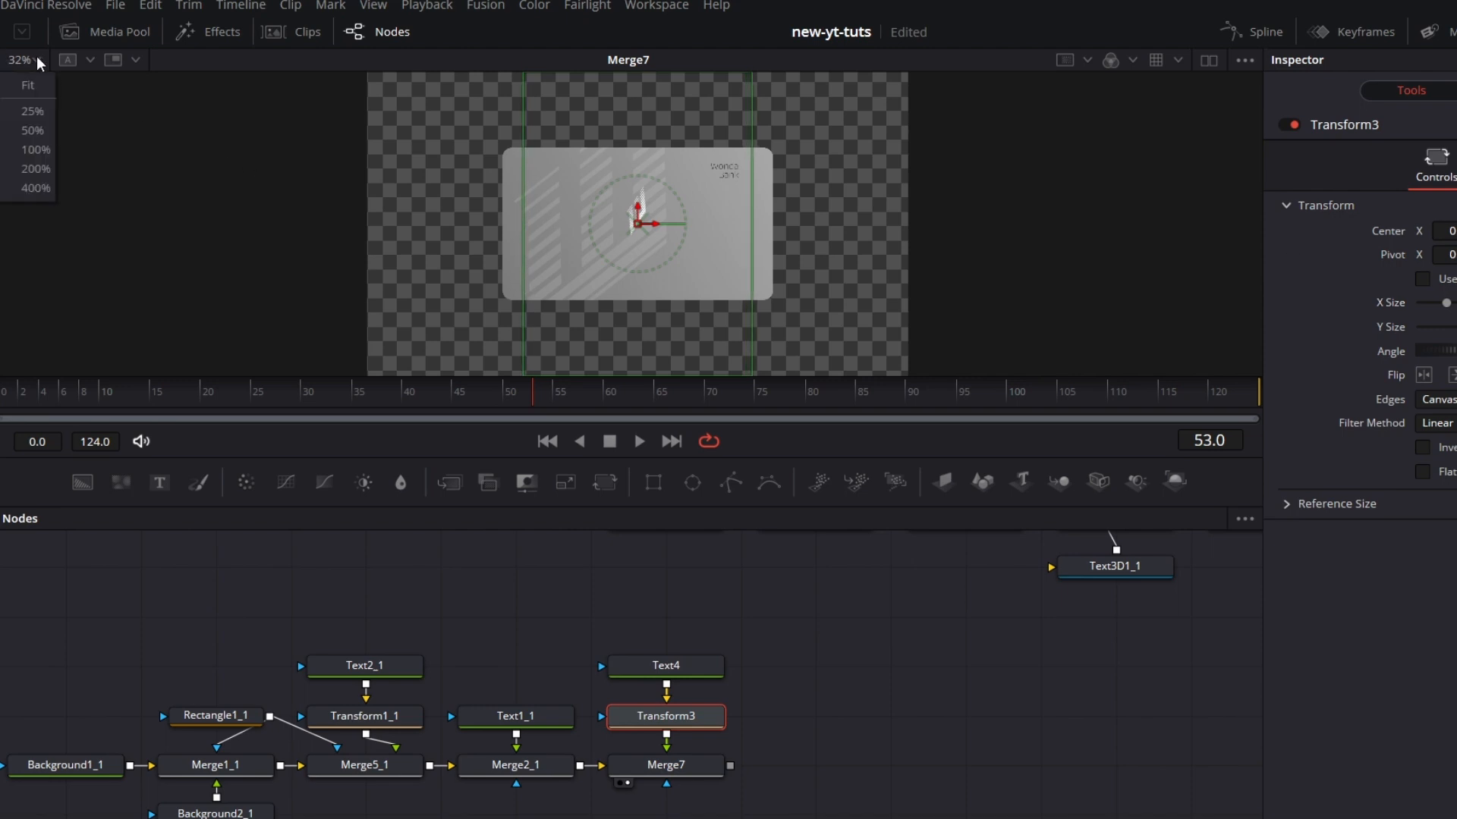
click(36, 149)
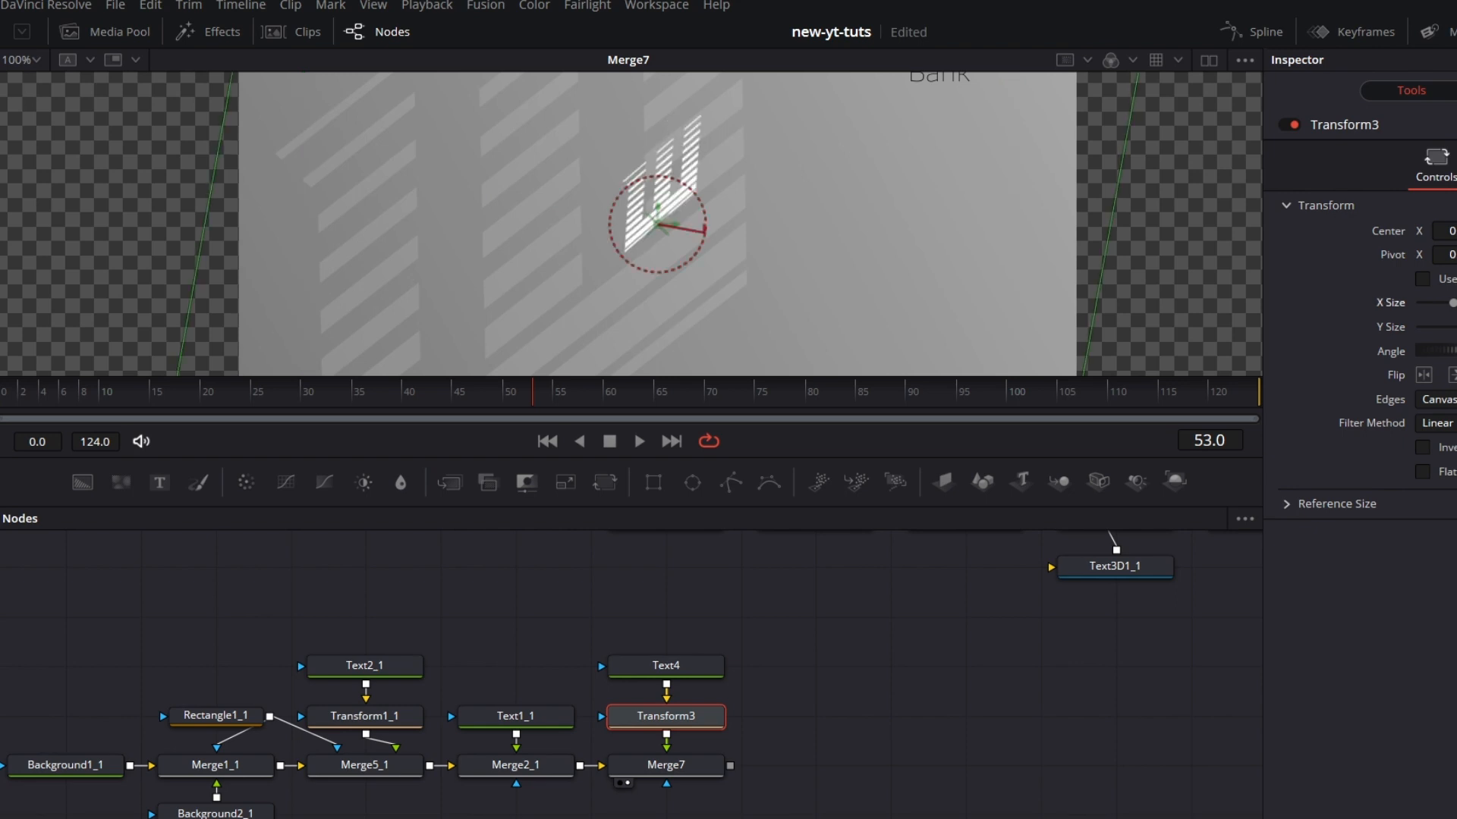
drag(1452, 303, 1454, 303)
click(873, 747)
drag(932, 306, 889, 384)
key(ctrl+s)
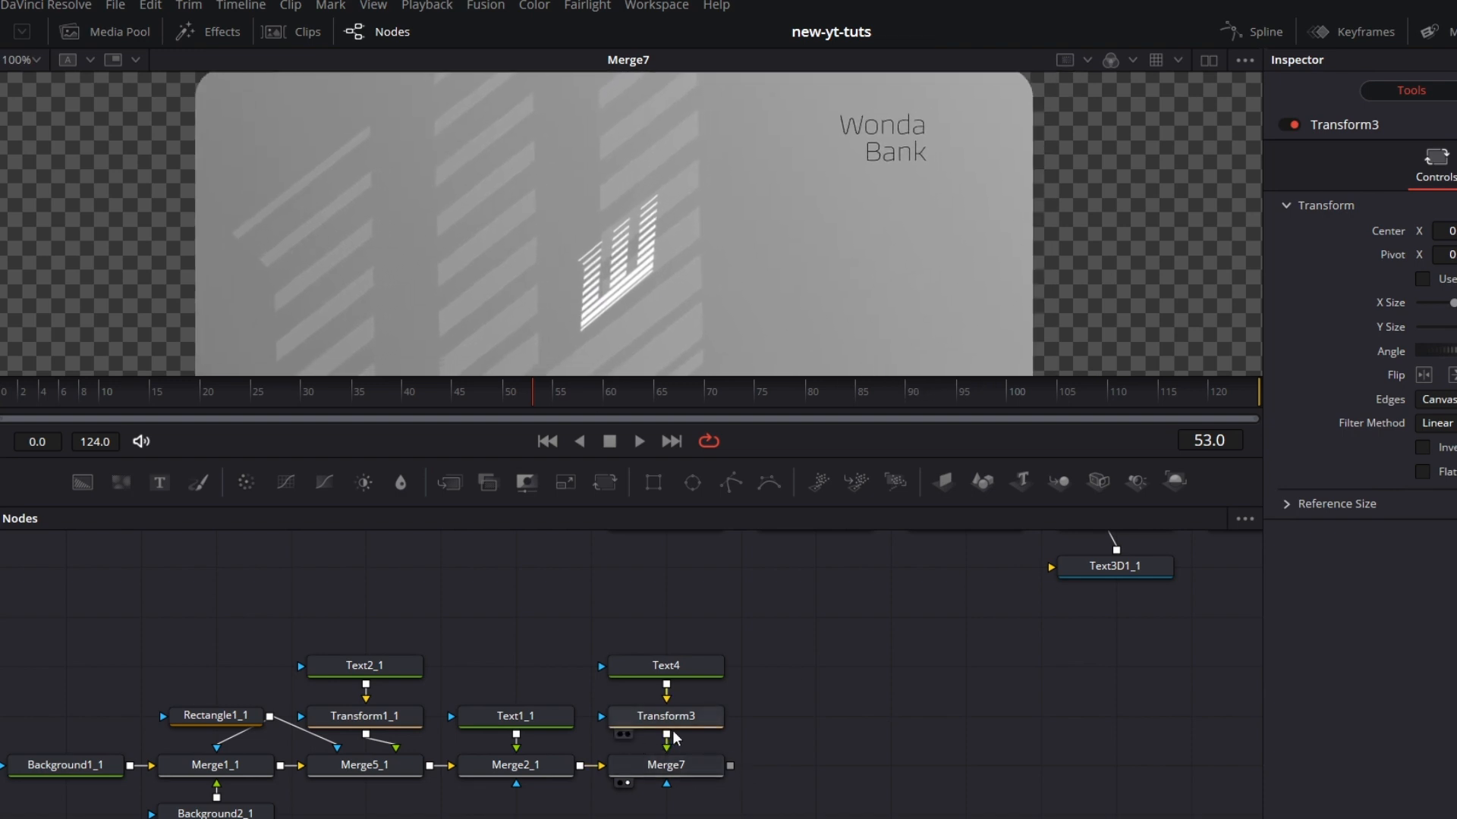
Step: Detach the bank text and W logo nodes from Merge5_1, move them up, and feed Merge2_1 from a new fully transparent background
drag(696, 615, 494, 799)
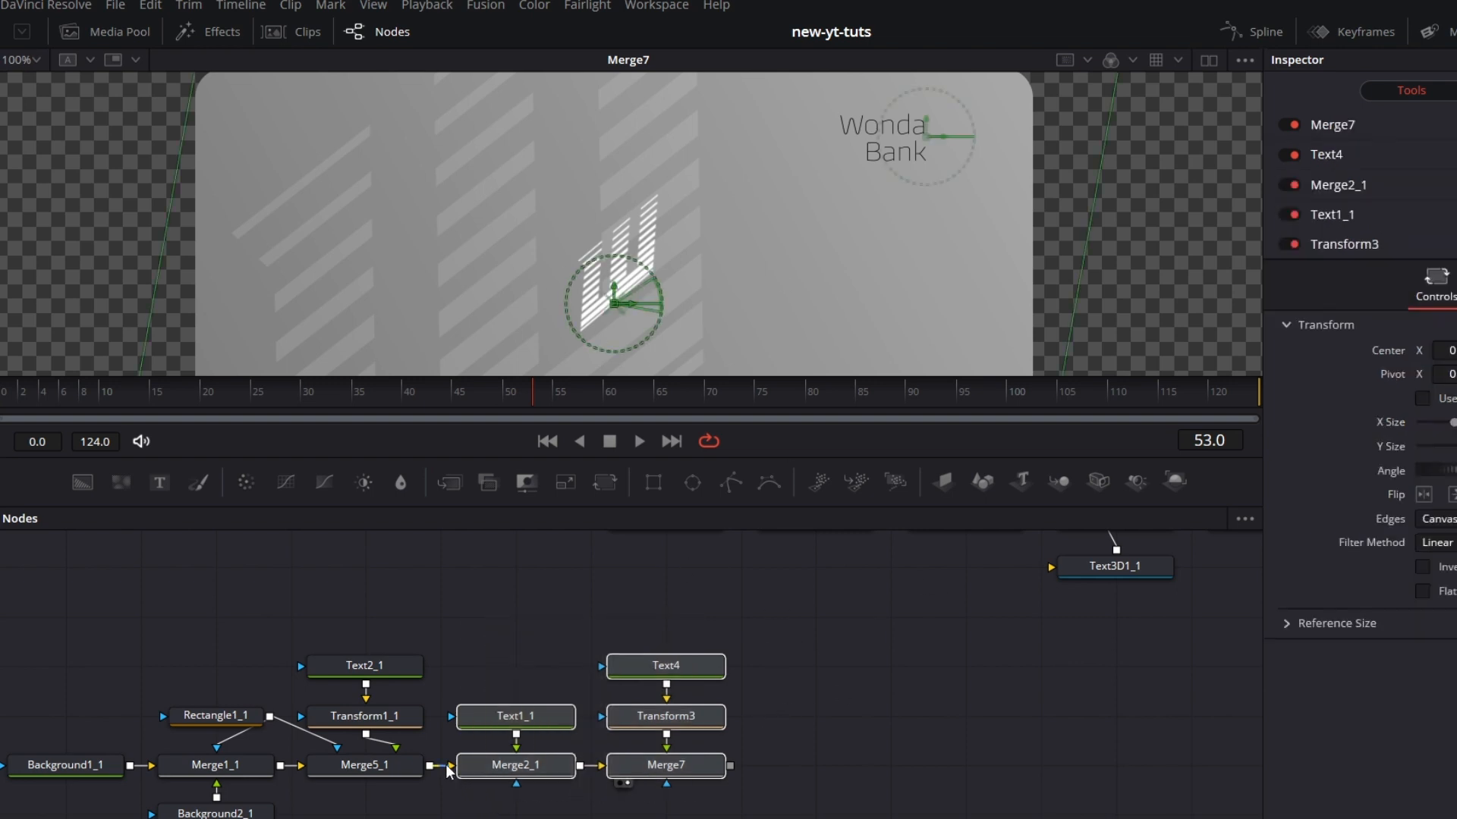
drag(445, 767, 470, 781)
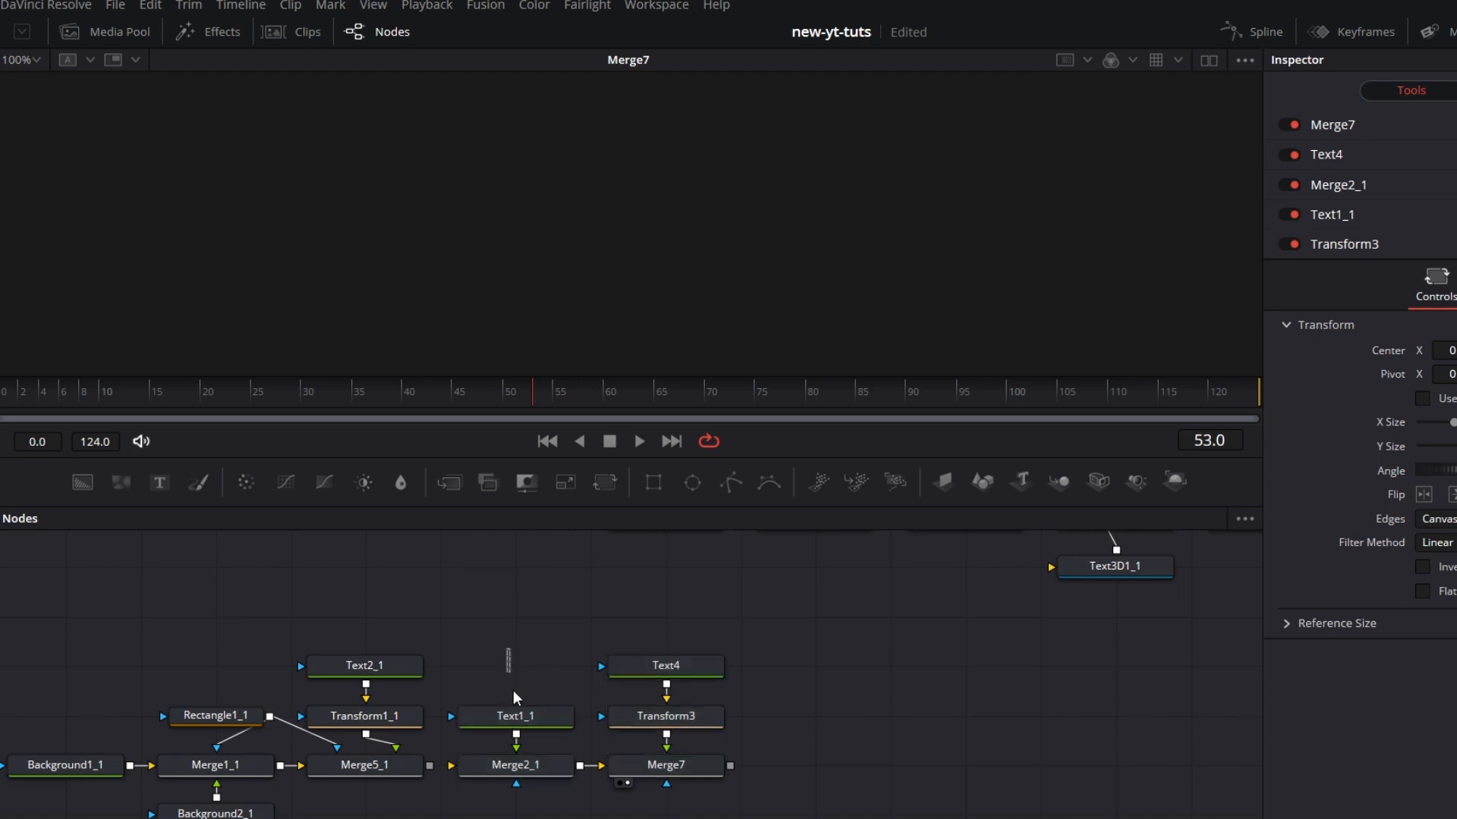
drag(667, 770, 818, 719)
drag(85, 486, 497, 714)
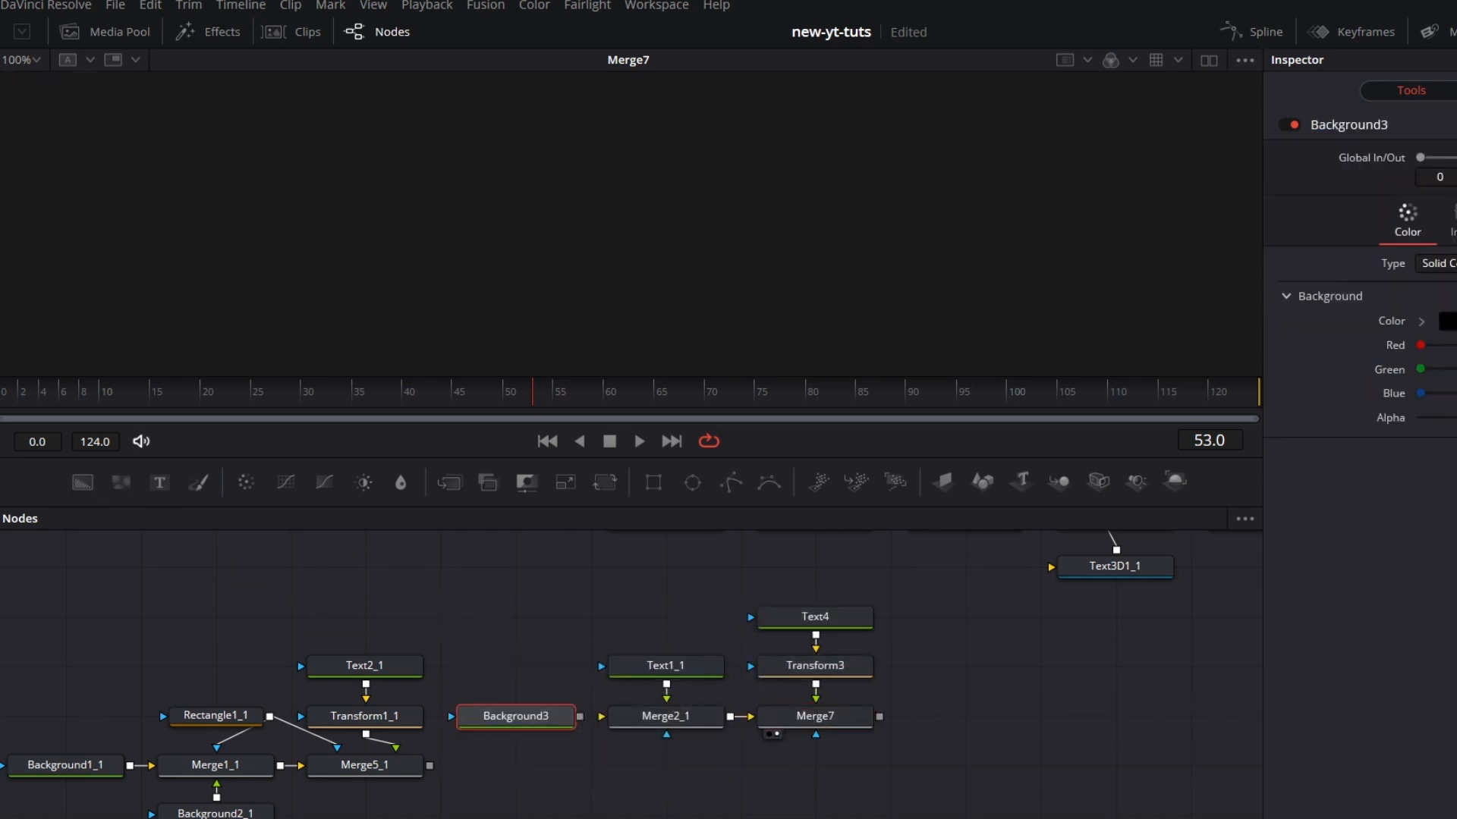
drag(579, 716, 601, 716)
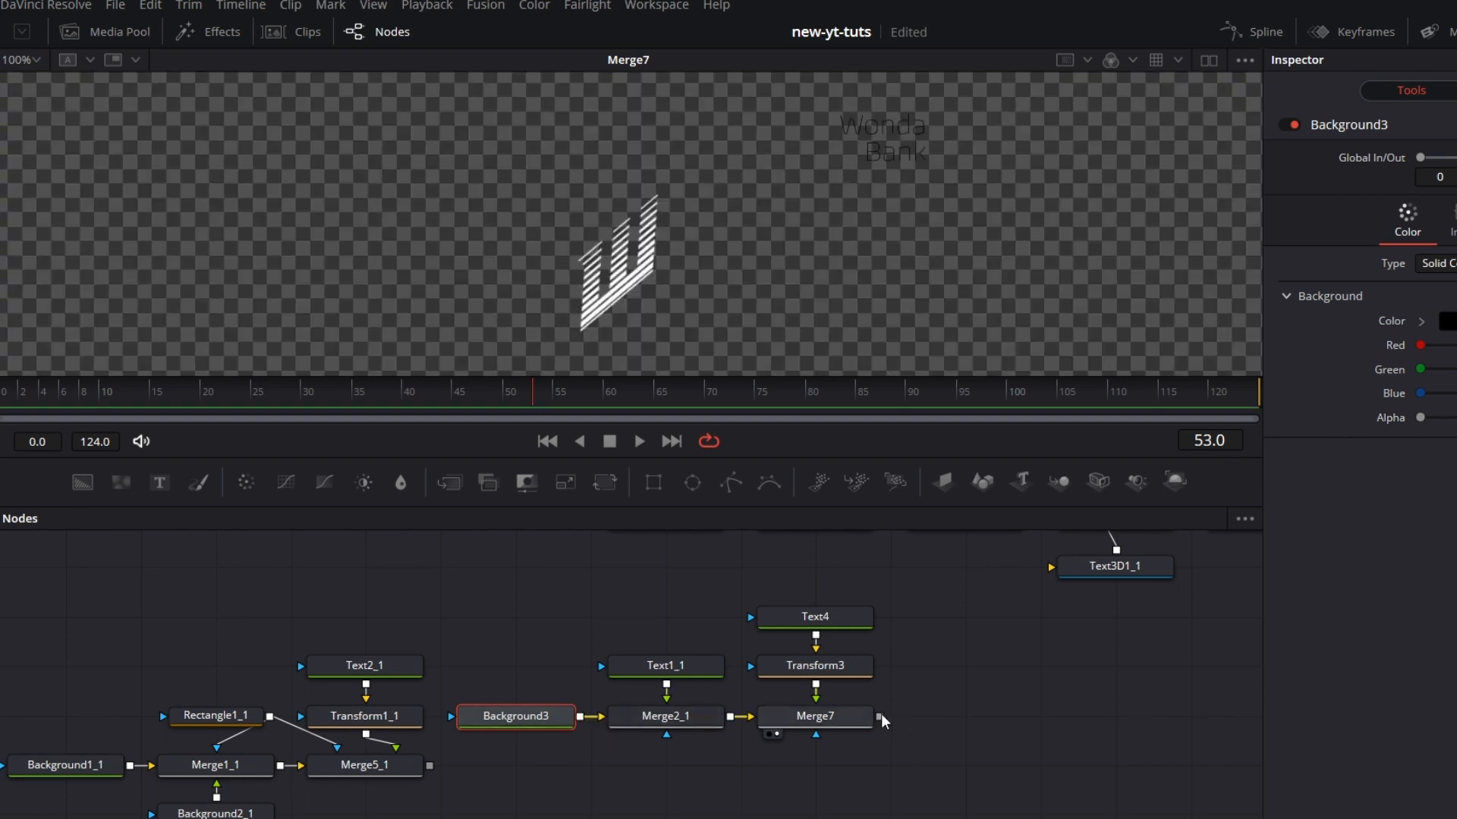
Step: Add a Transform node after Merge7, merge its output over Merge5_1, and stack the branch above the new merge
click(820, 715)
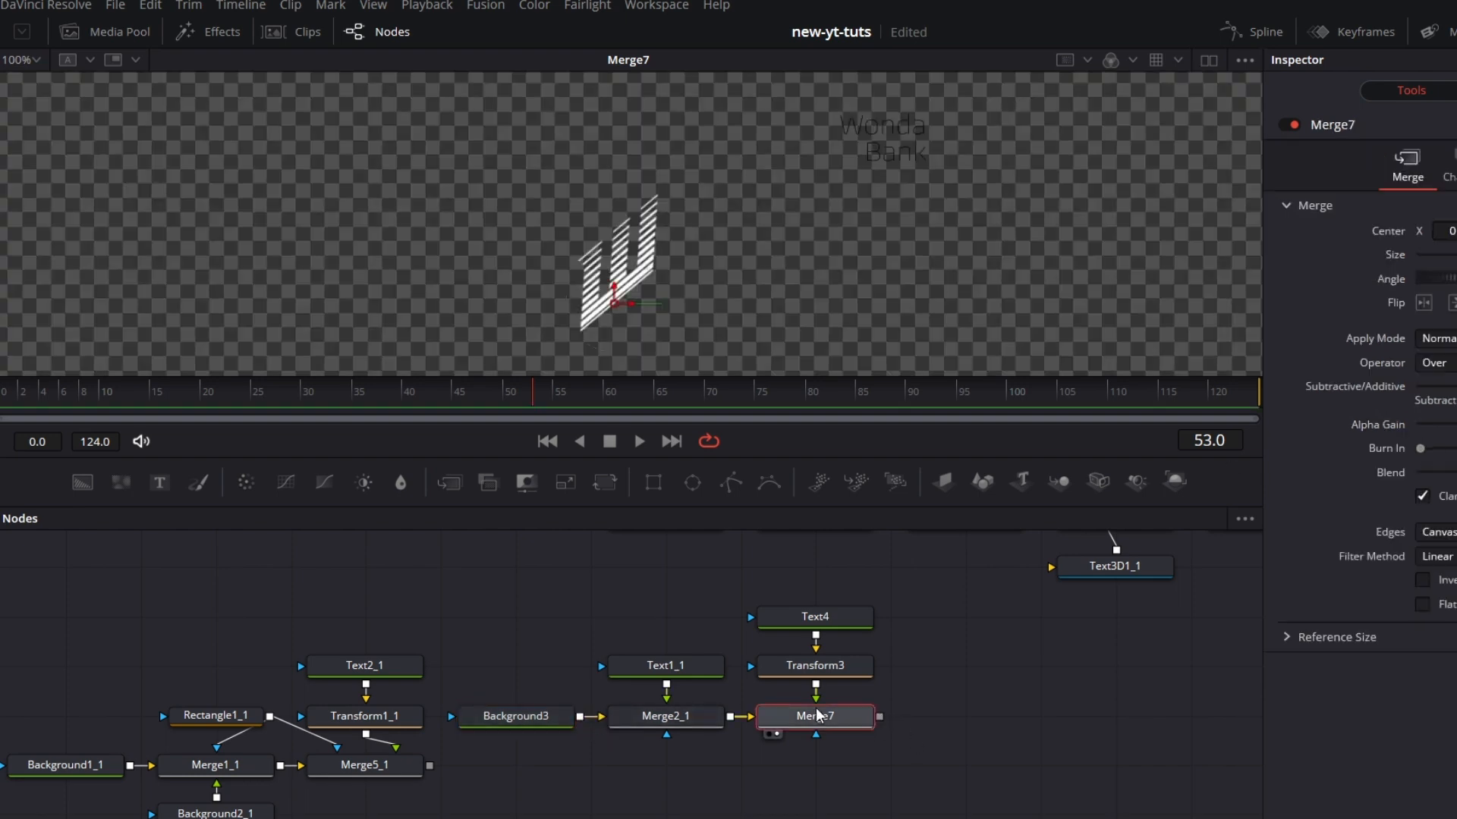
click(605, 483)
drag(878, 767, 429, 766)
drag(468, 574, 833, 768)
drag(832, 767, 824, 717)
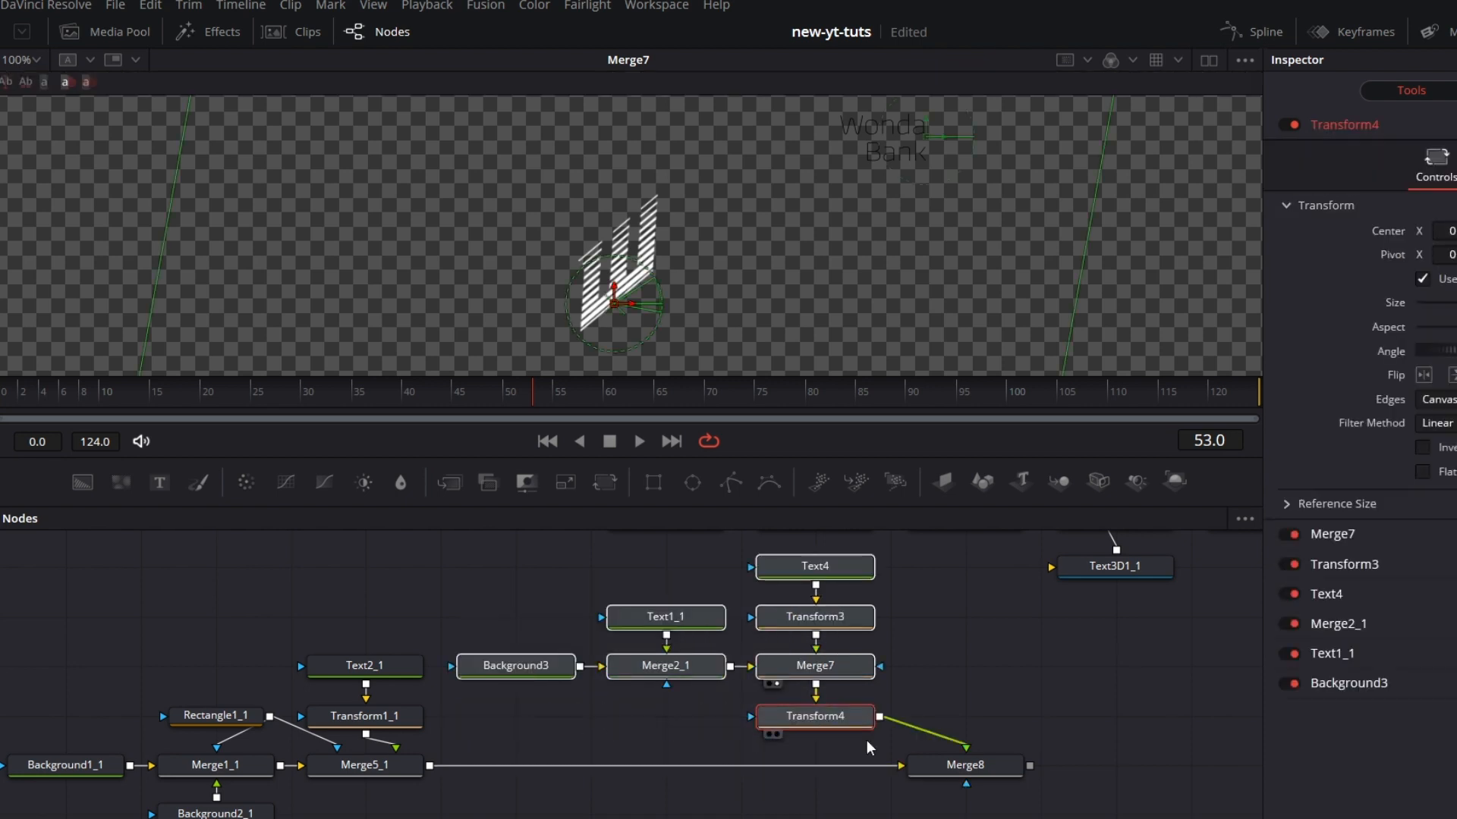
drag(1003, 774, 856, 783)
click(855, 776)
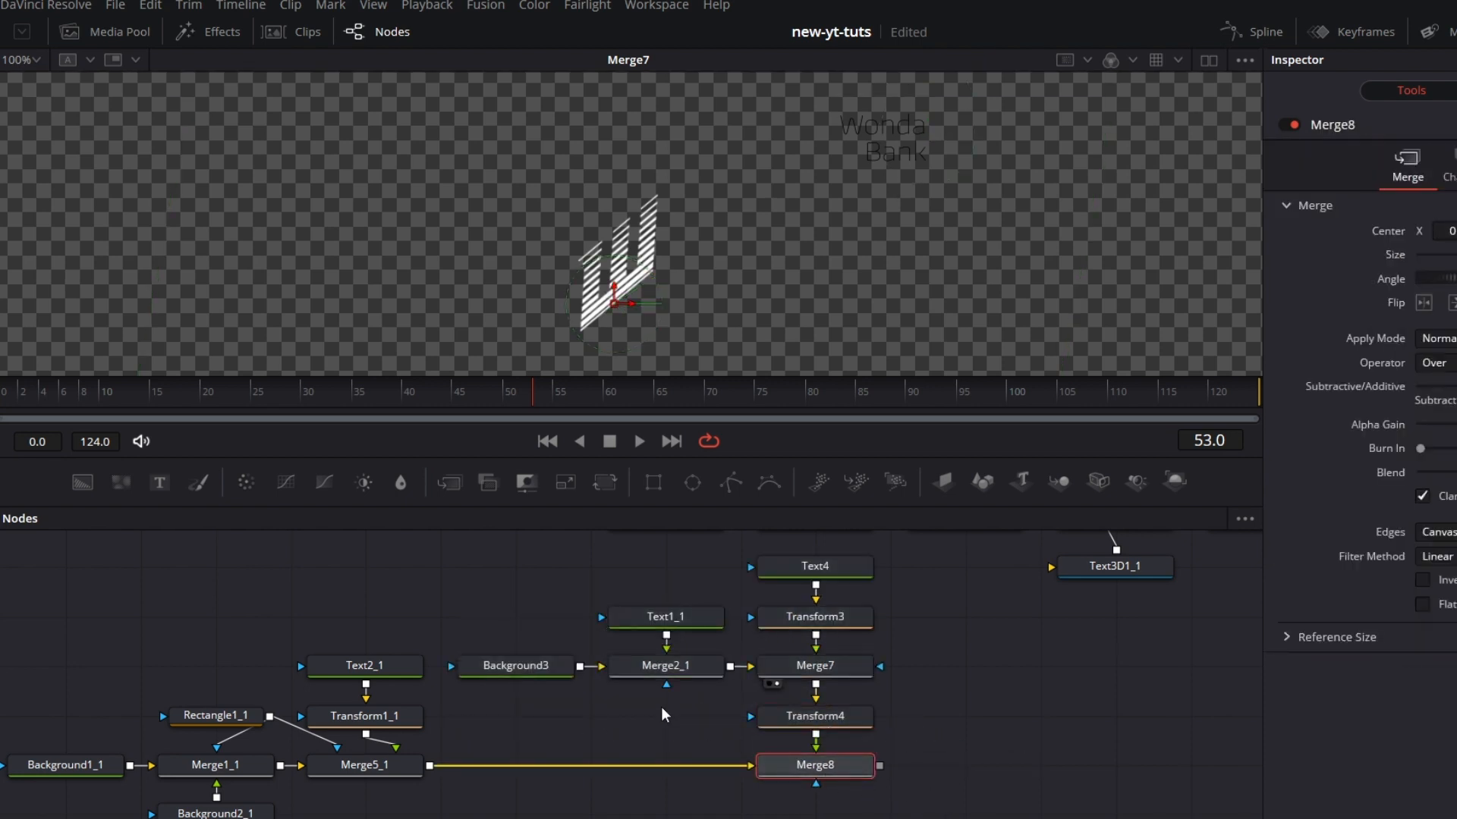
Step: Move the bank text and logo branch together with Merge8 left, beside Merge5_1, and show Merge8 in the viewer
drag(520, 570, 519, 665)
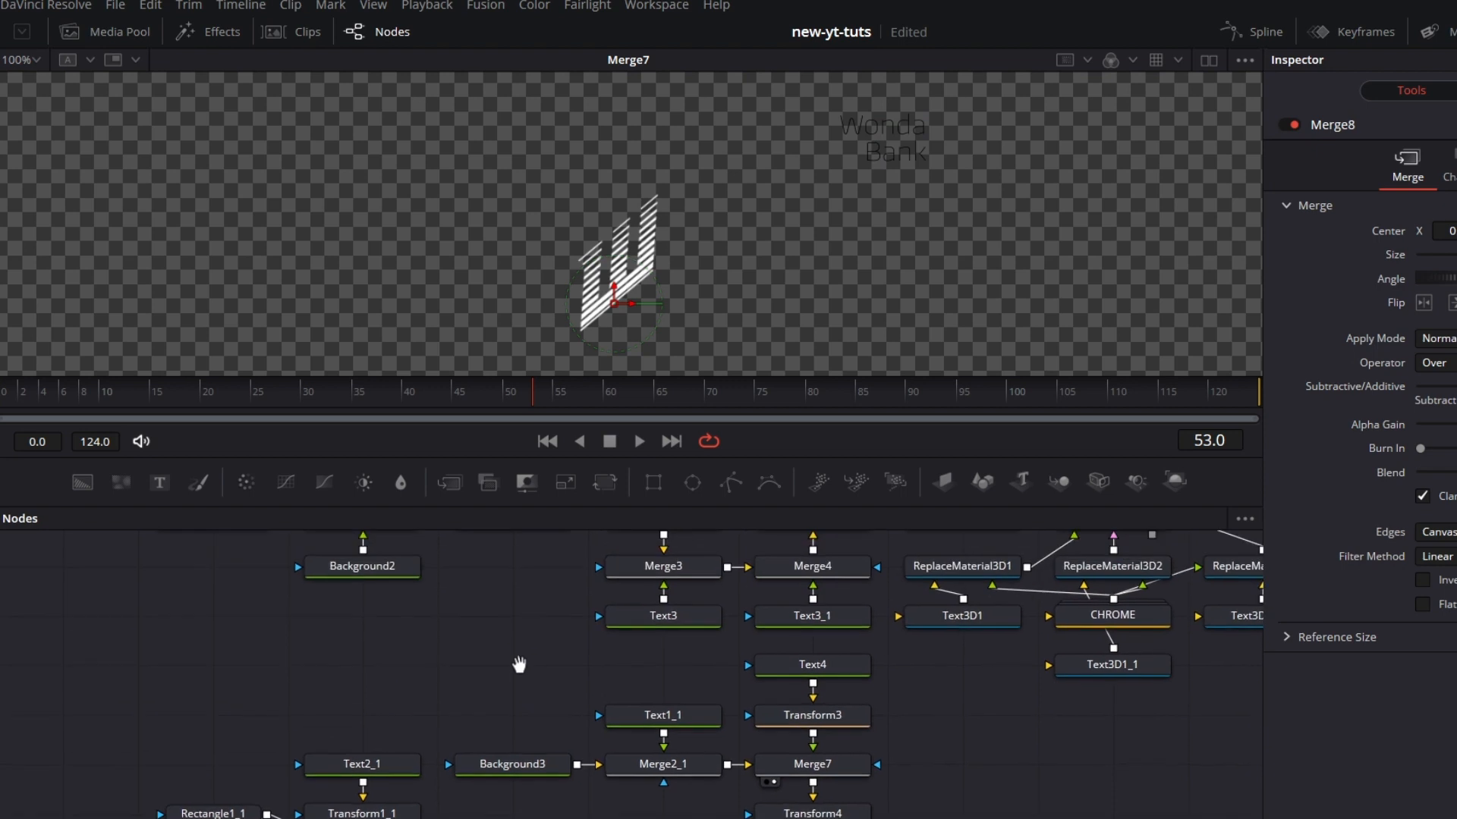
drag(1041, 770, 1070, 695)
drag(93, 596, 856, 818)
click(948, 775)
drag(479, 590, 850, 742)
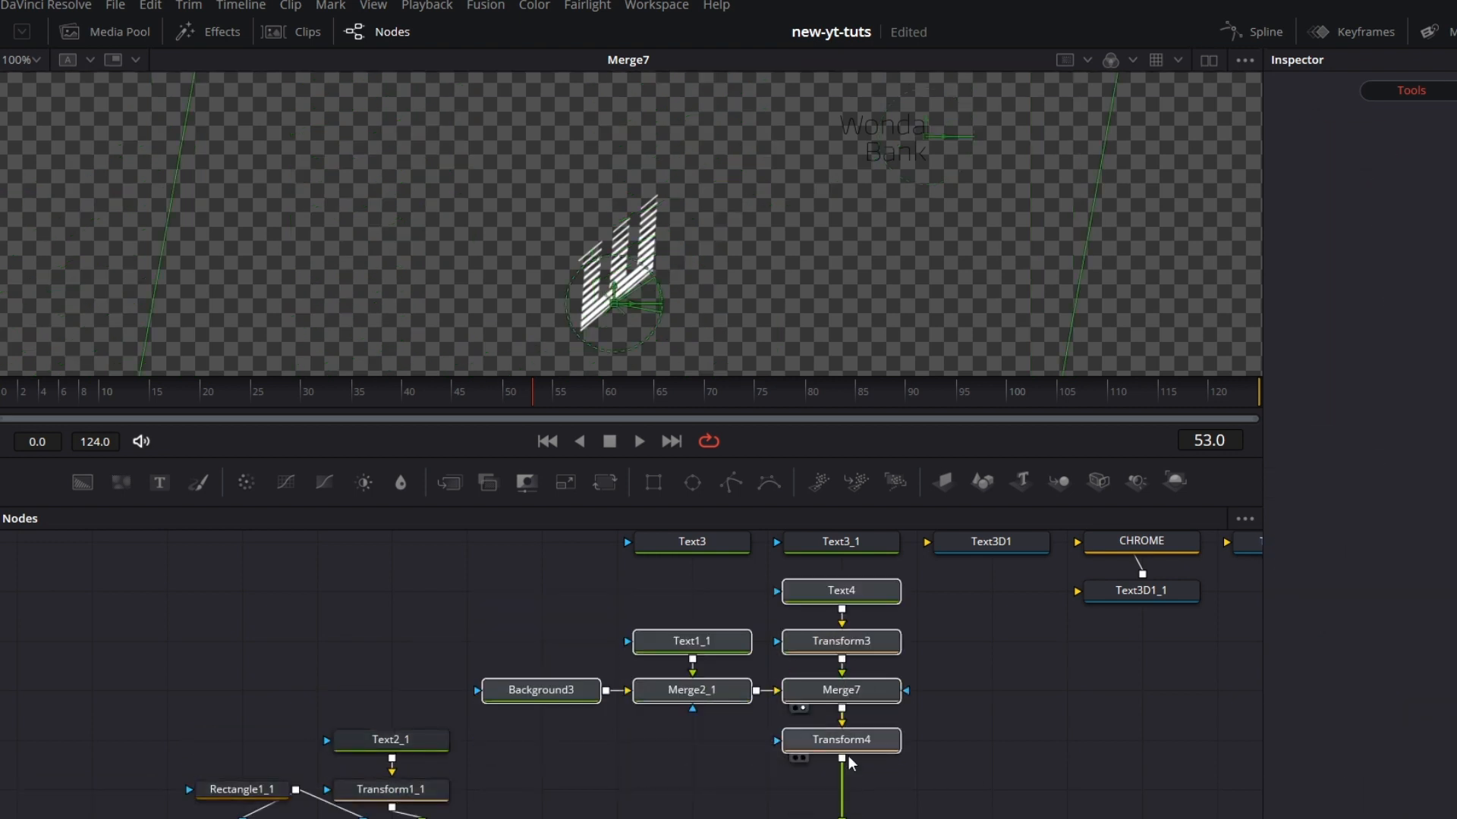
drag(979, 818, 532, 598)
drag(866, 743, 572, 734)
drag(696, 771, 762, 681)
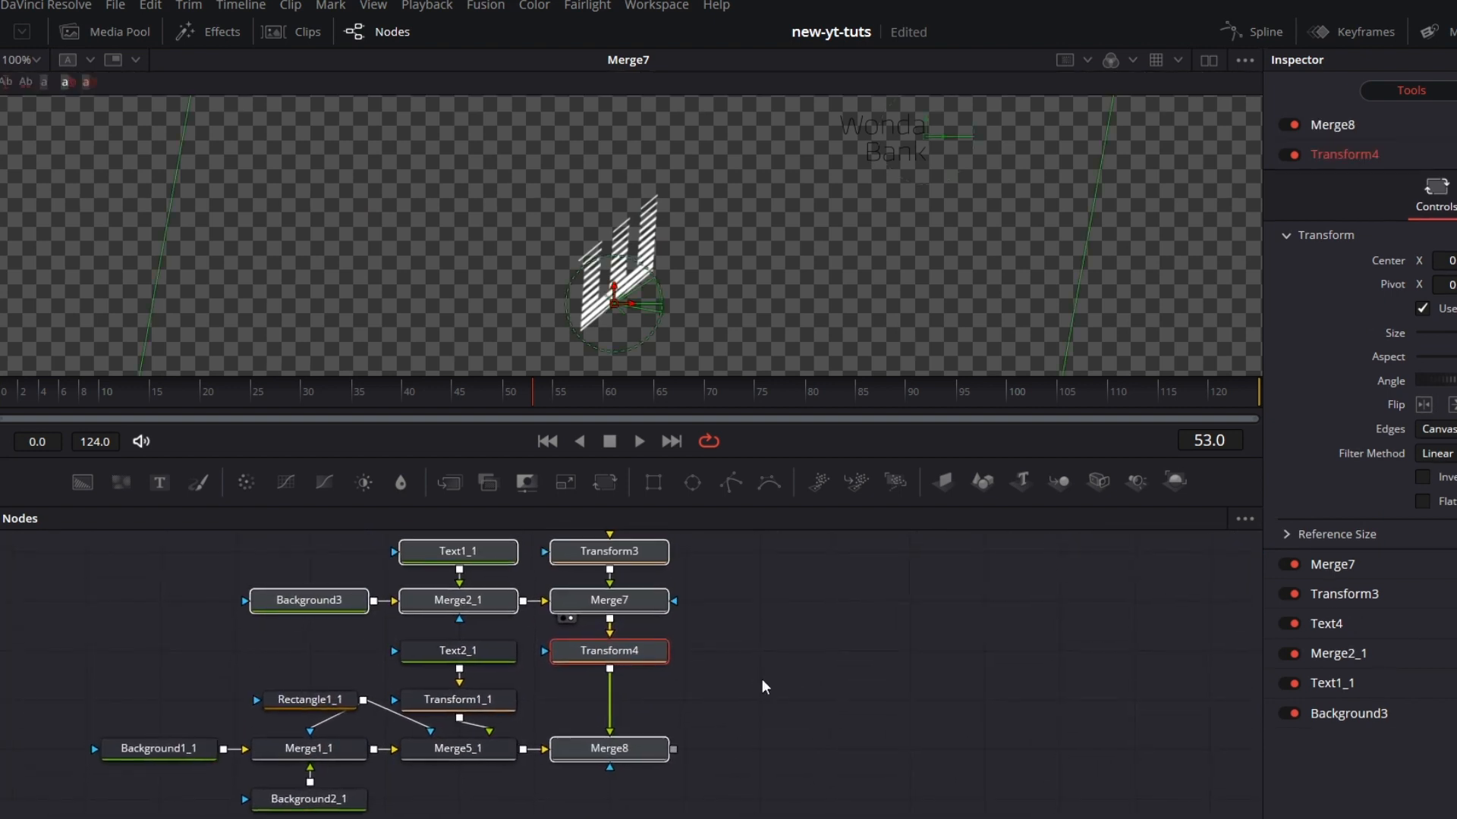
click(649, 762)
drag(650, 756, 822, 316)
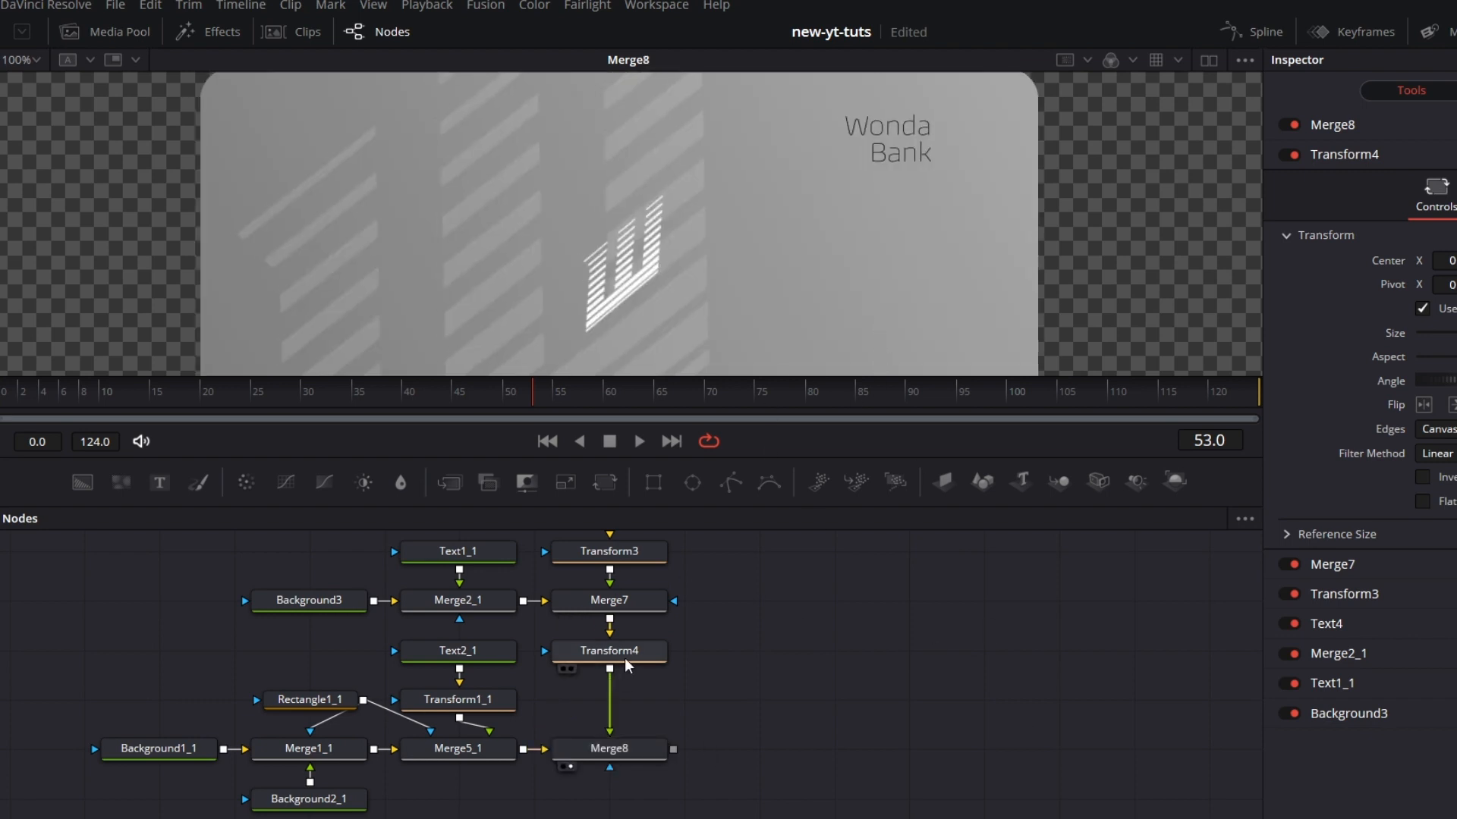
Step: Move the Text4 W logo to the right of the Wonda Bank text near the card's upper right corner and shrink it
drag(780, 658, 795, 755)
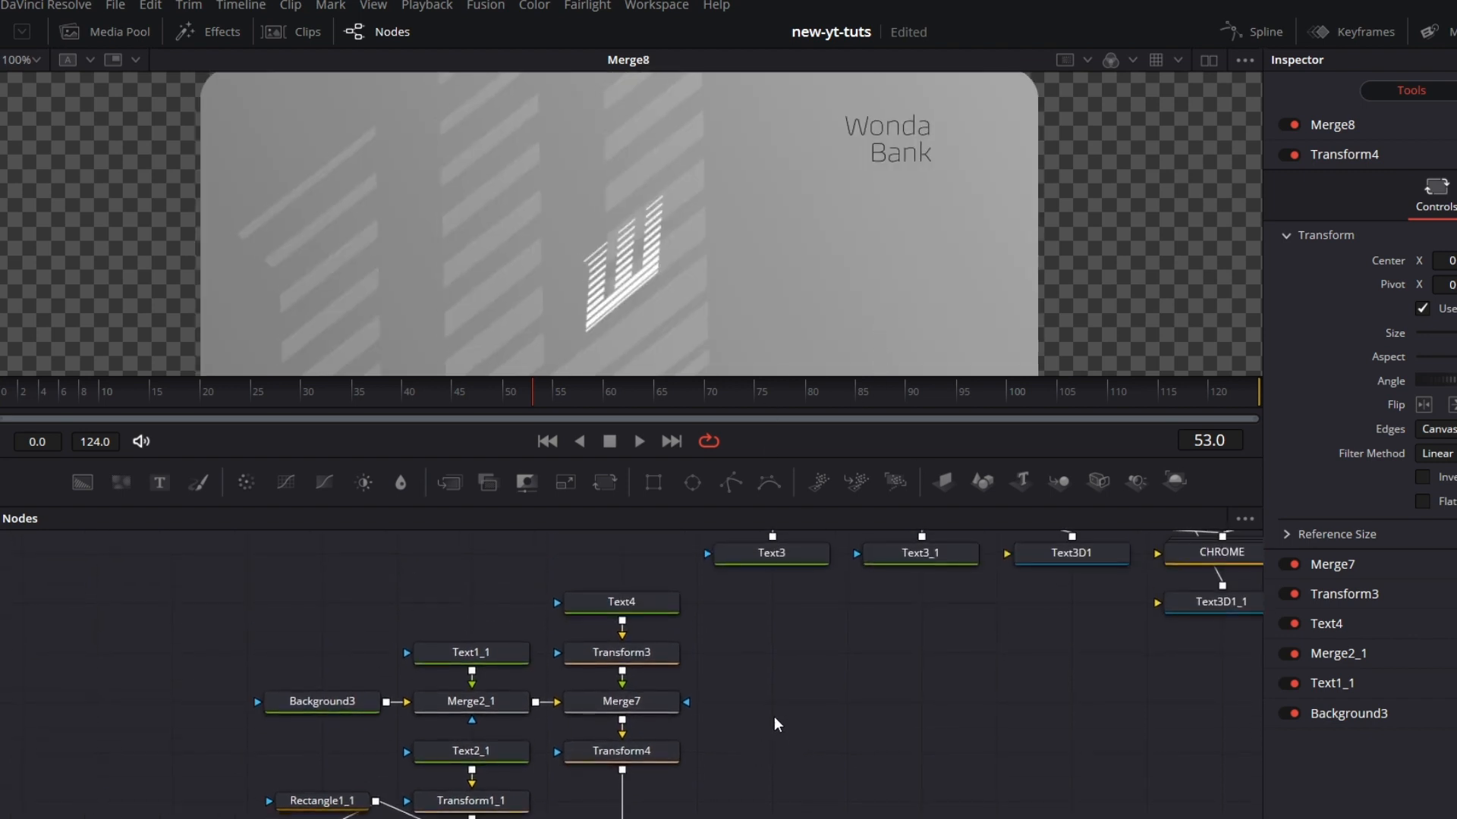
click(493, 662)
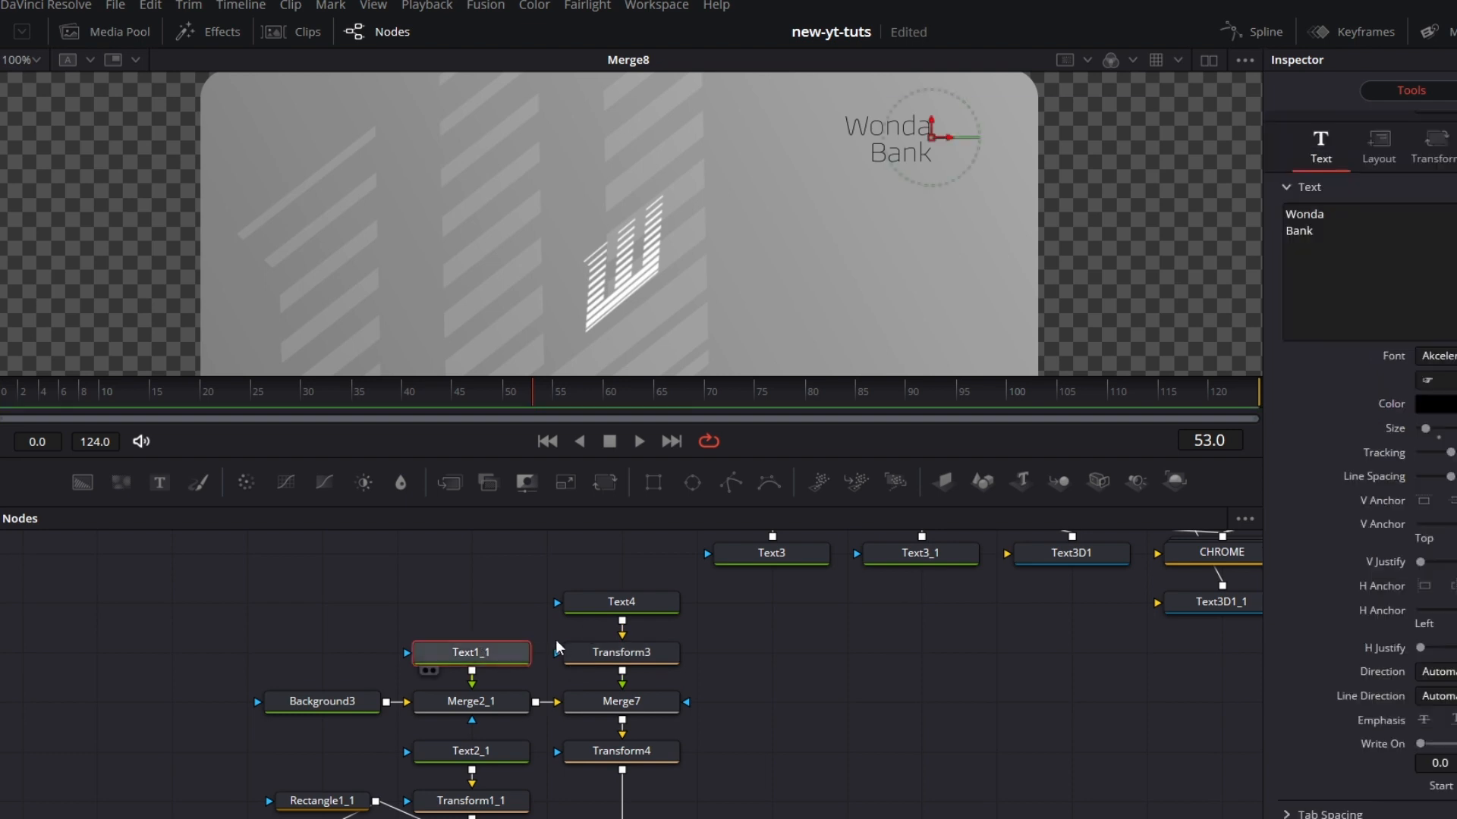
click(628, 607)
drag(639, 309, 985, 372)
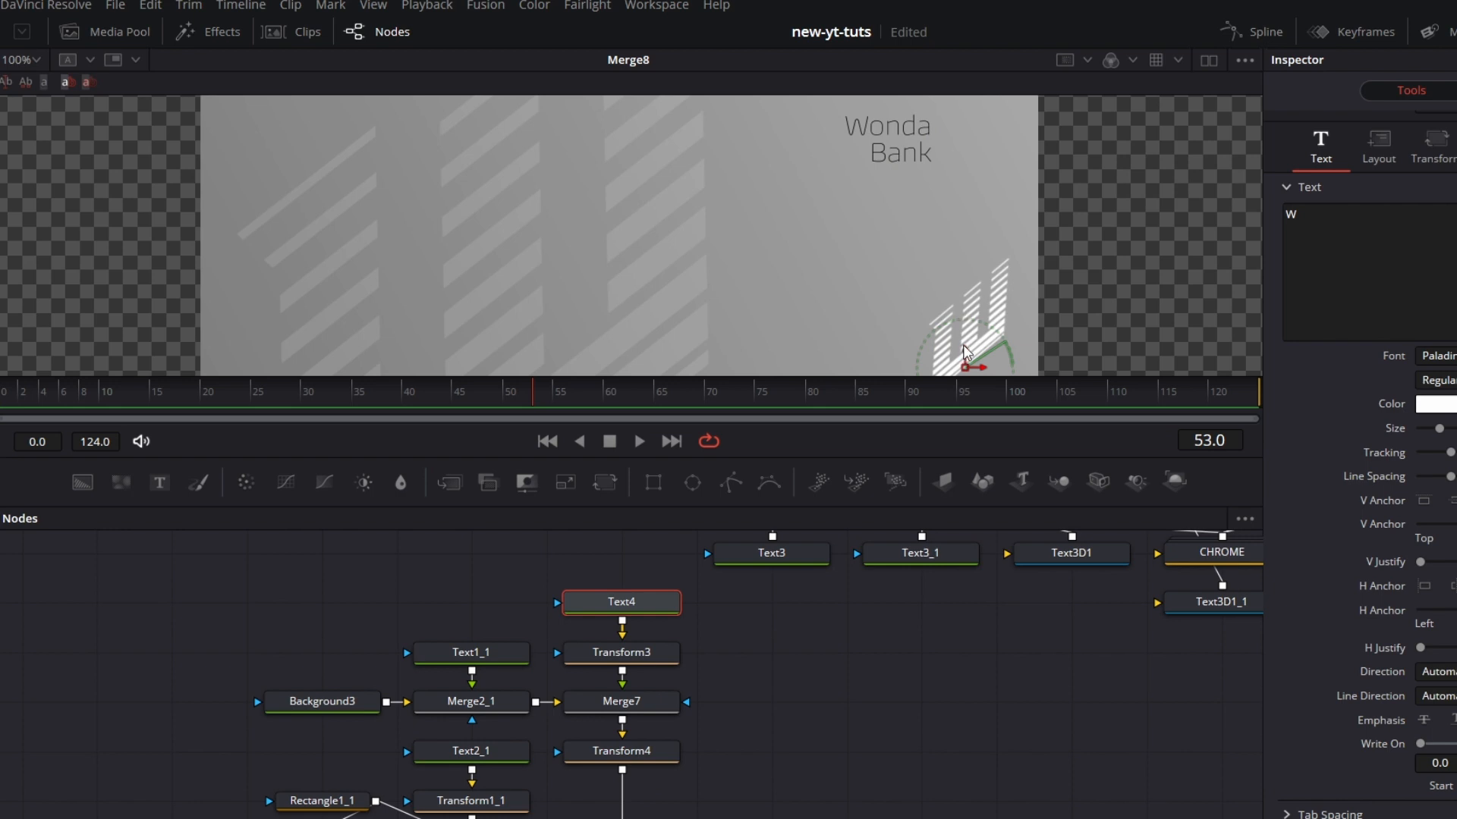
drag(962, 377, 980, 166)
drag(982, 256, 971, 318)
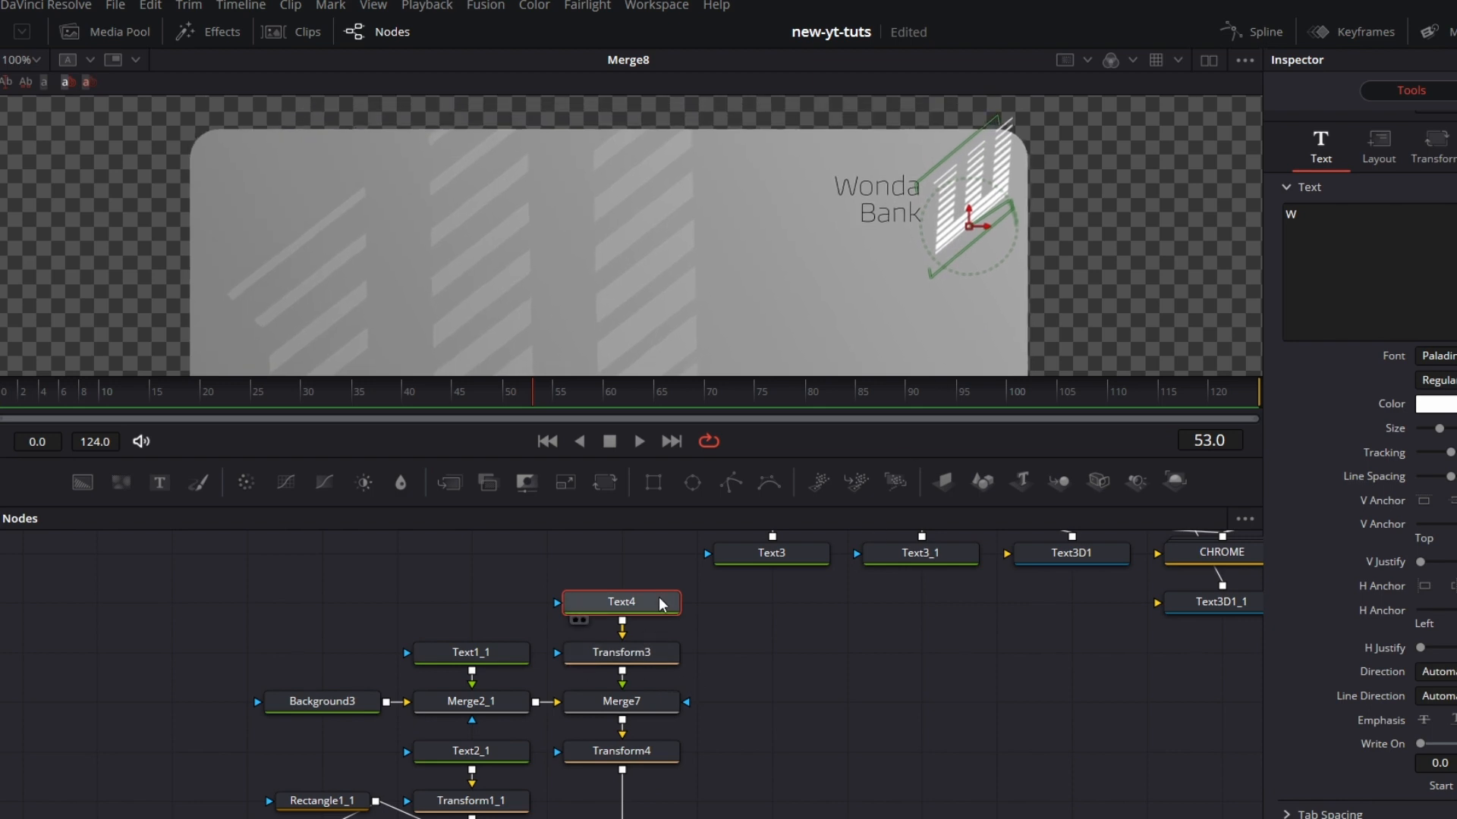
drag(1439, 430, 1433, 431)
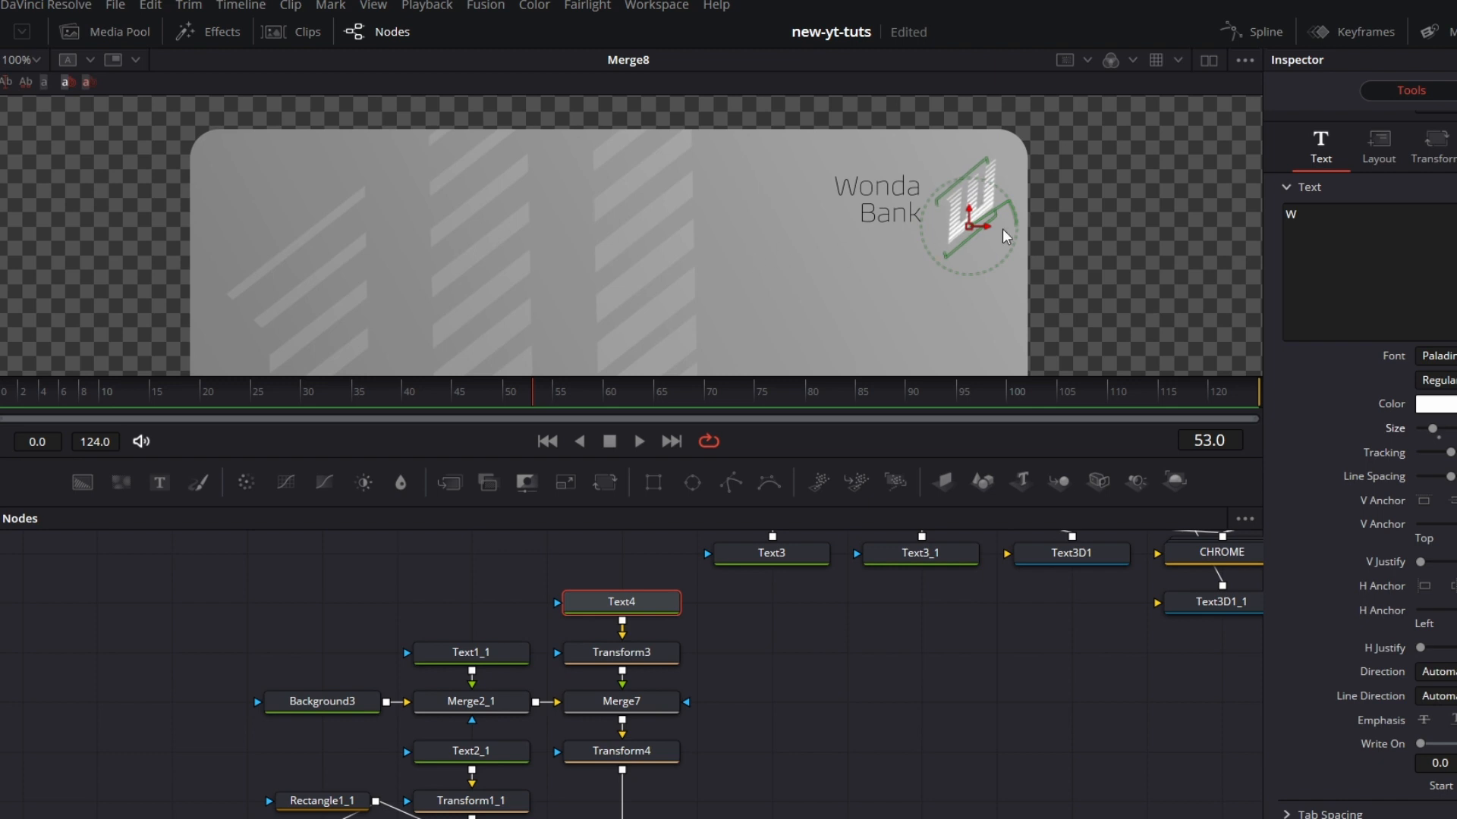
drag(984, 226, 973, 225)
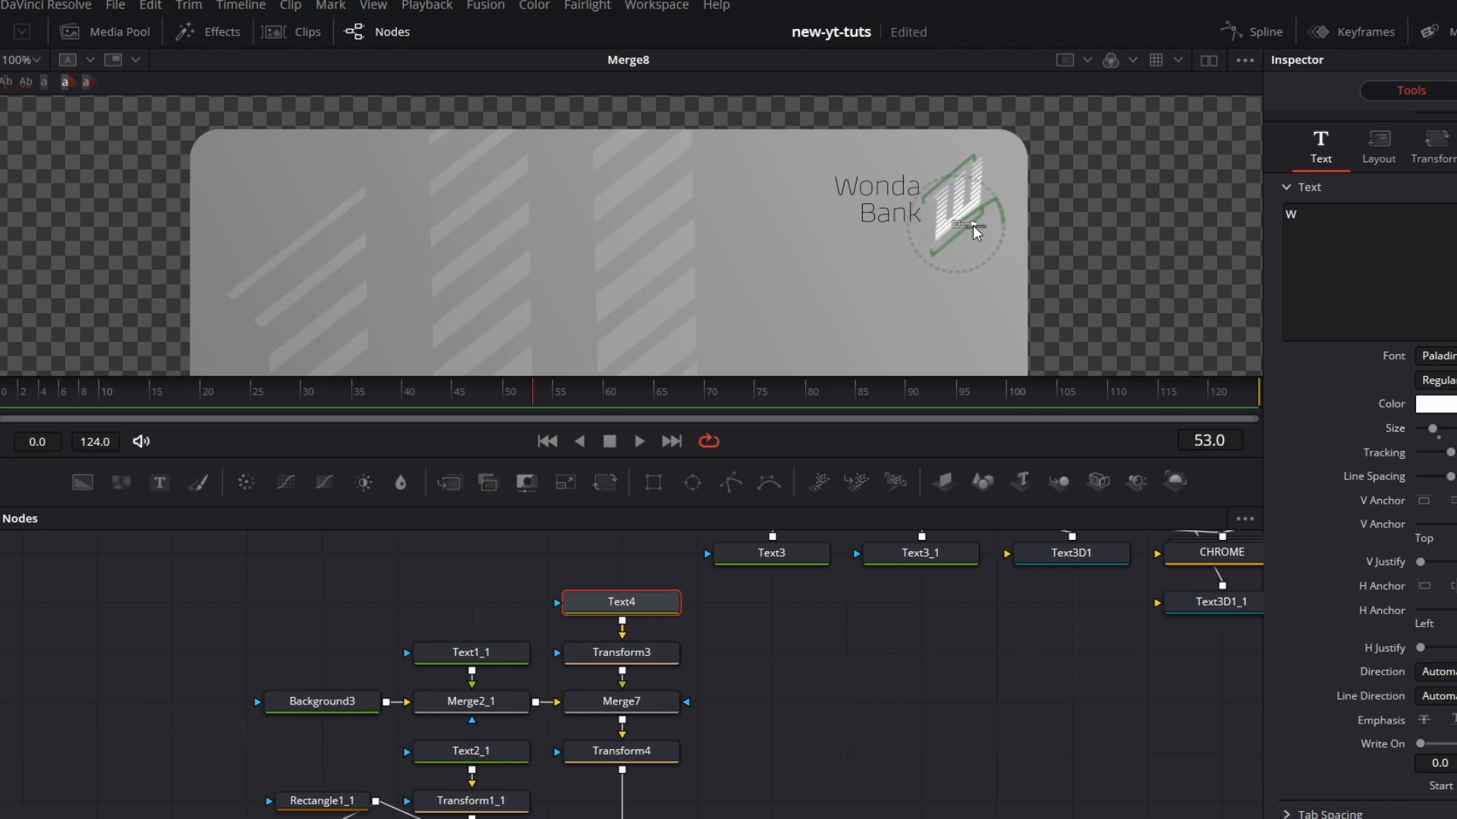
Step: View the card at 50% and move the bank text and logo down and slightly right with Transform4
drag(872, 723, 895, 660)
click(877, 723)
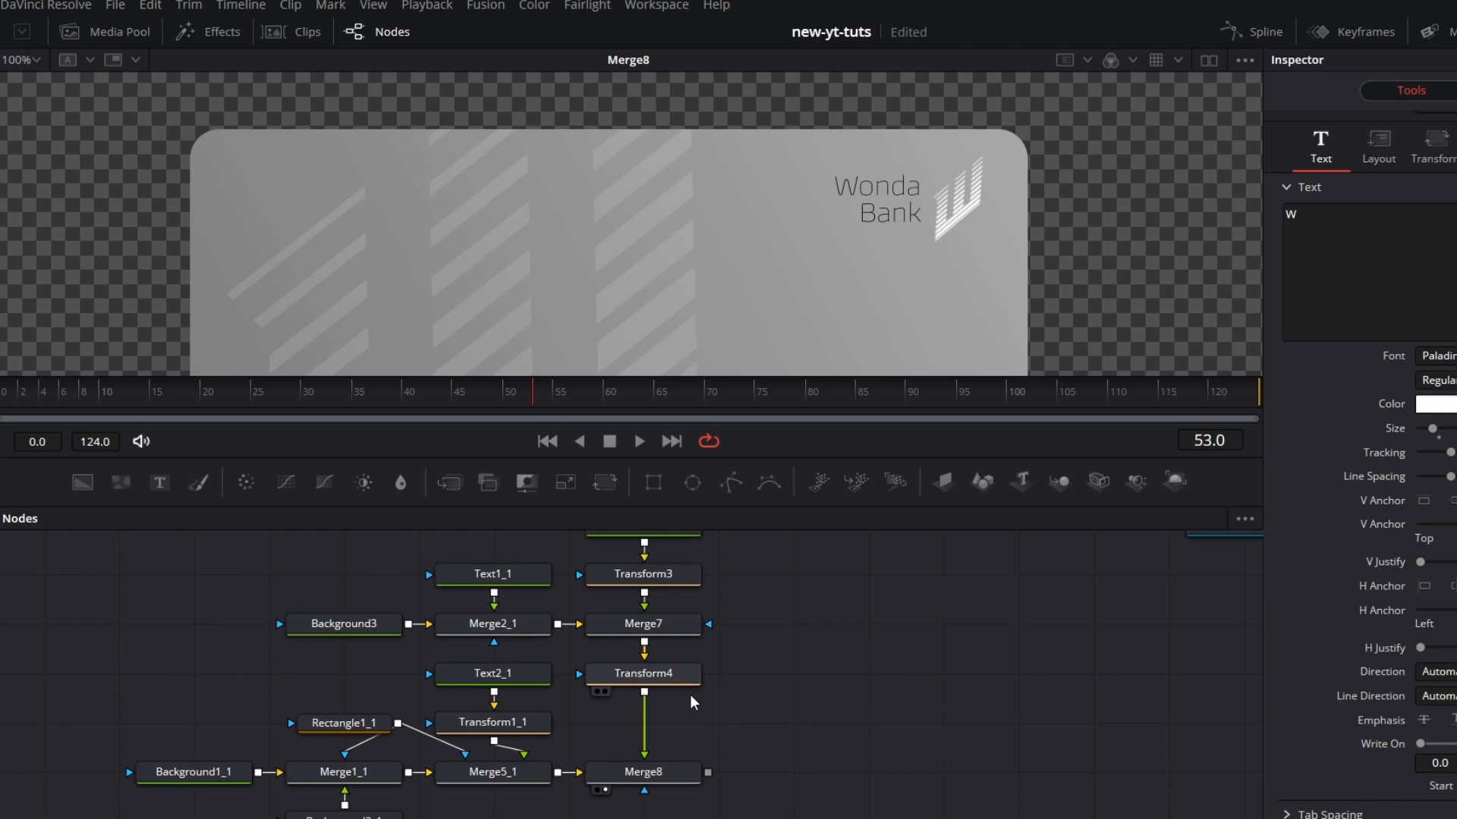
click(682, 675)
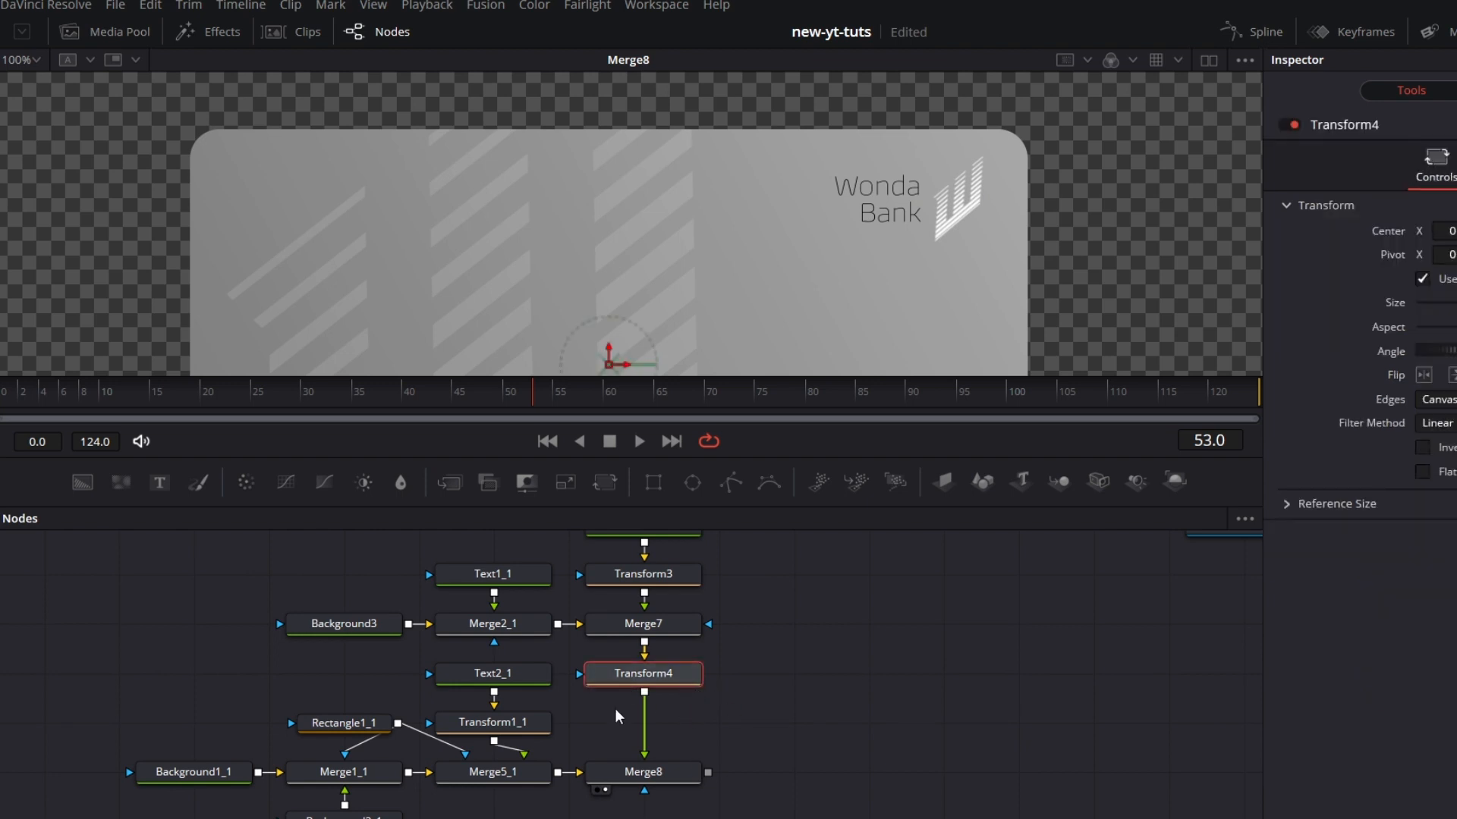
drag(839, 284, 896, 221)
drag(744, 458, 744, 479)
click(38, 67)
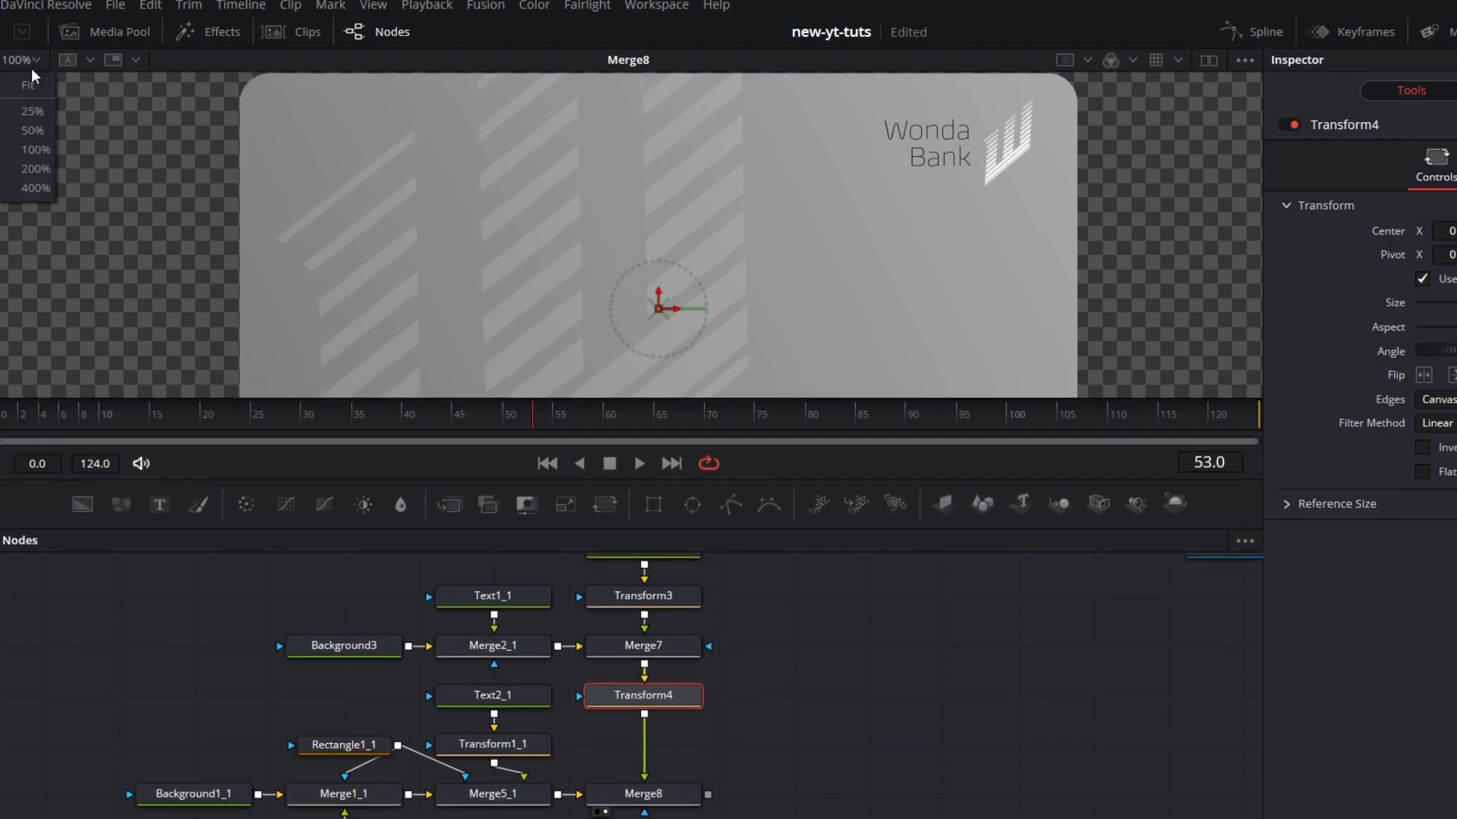
click(23, 151)
drag(813, 265, 817, 255)
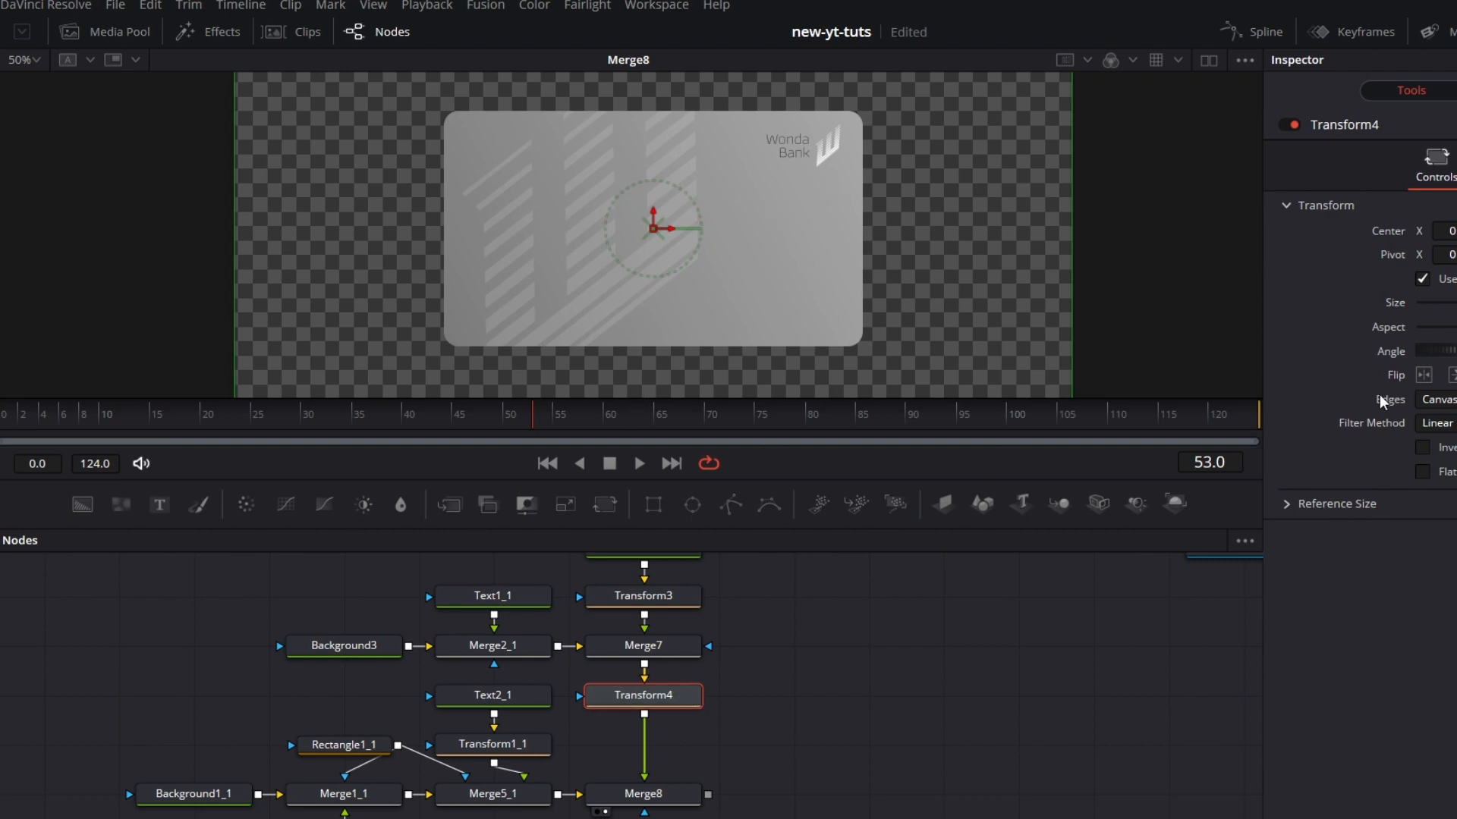
drag(655, 237, 667, 304)
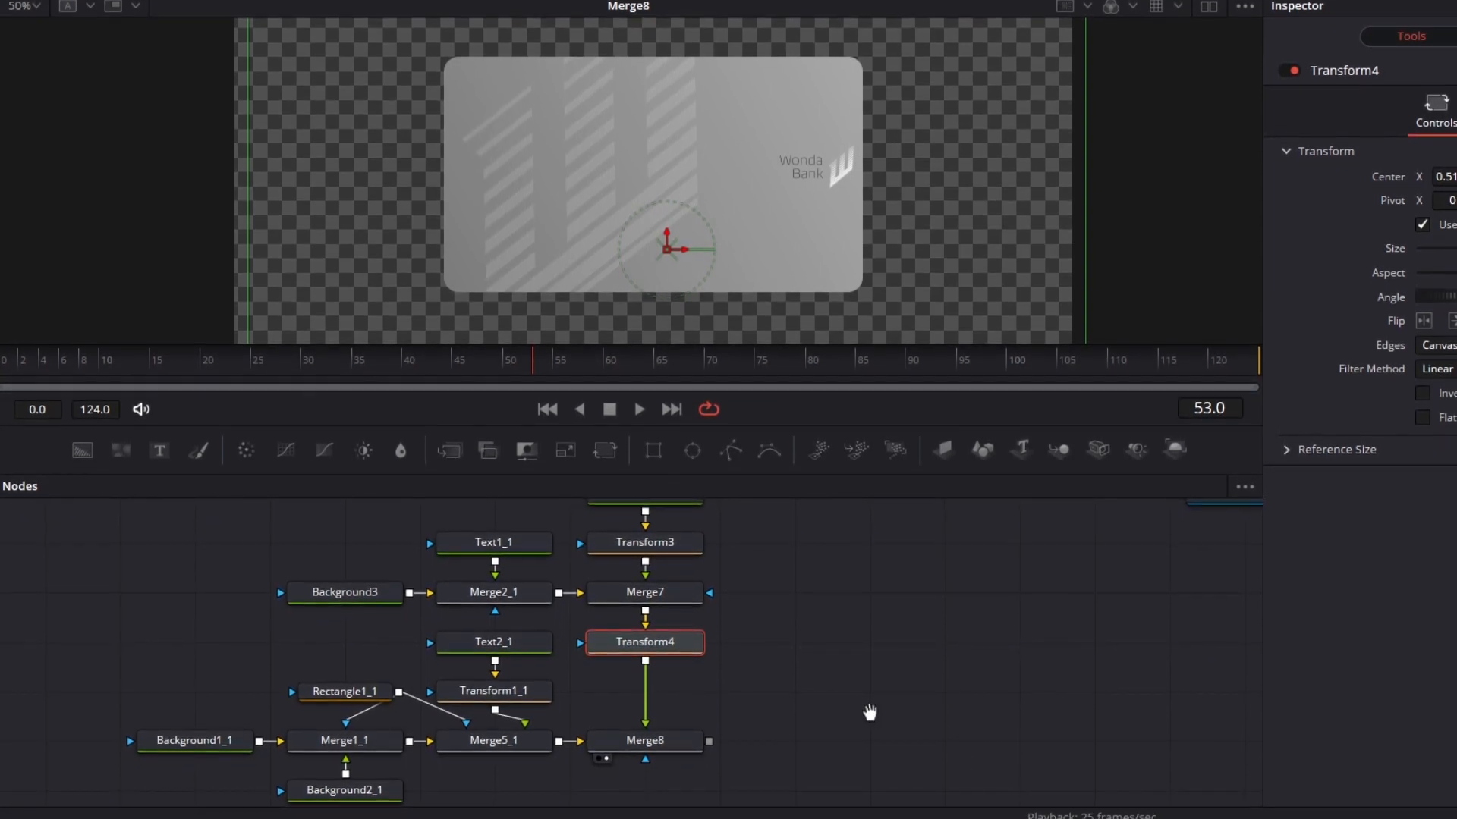
Step: Merge a new black Background node over Merge8 and show Merge9 in the viewer
drag(868, 711, 878, 709)
click(893, 730)
drag(82, 448, 717, 741)
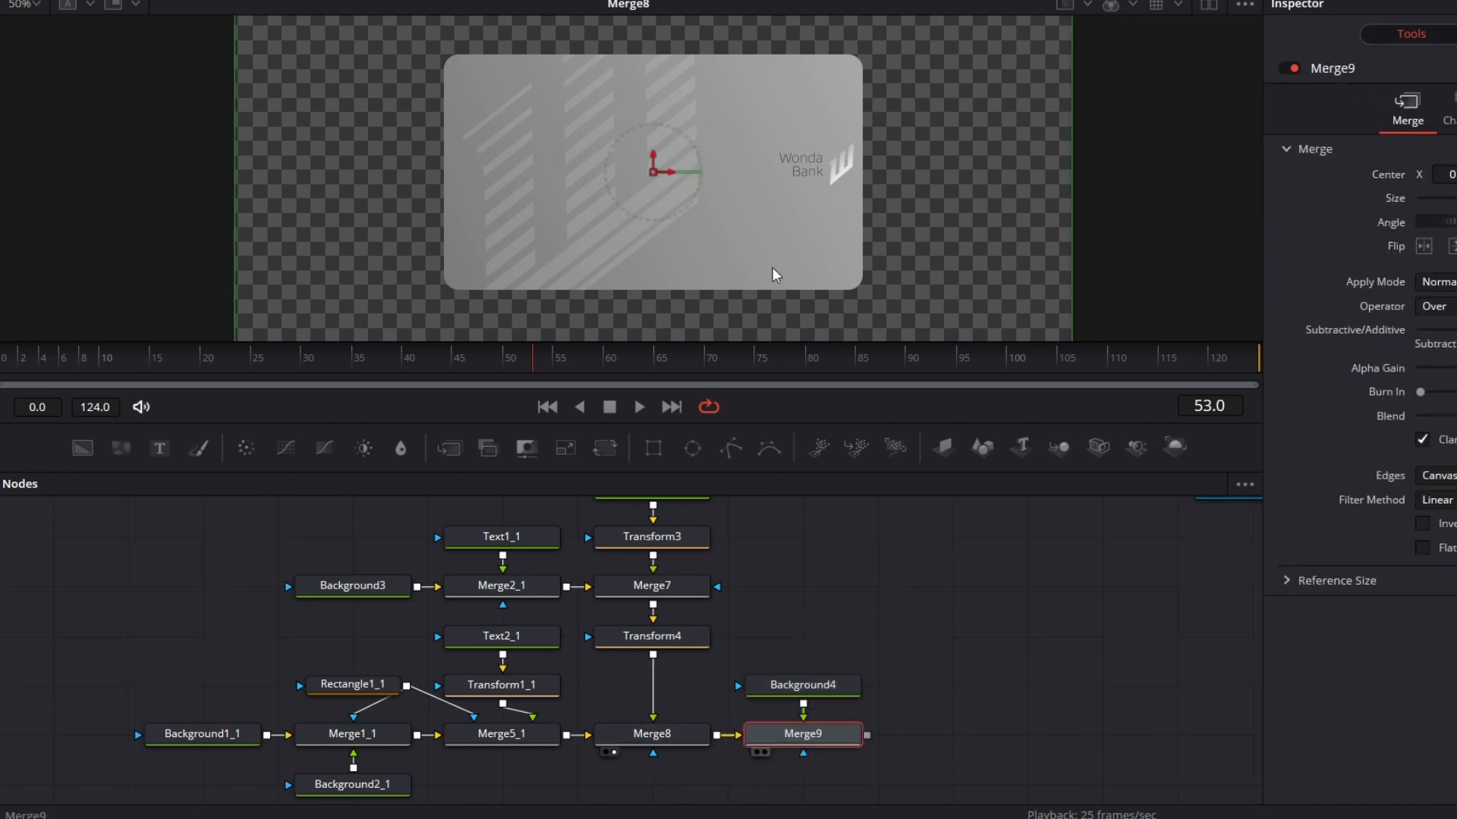
key(1)
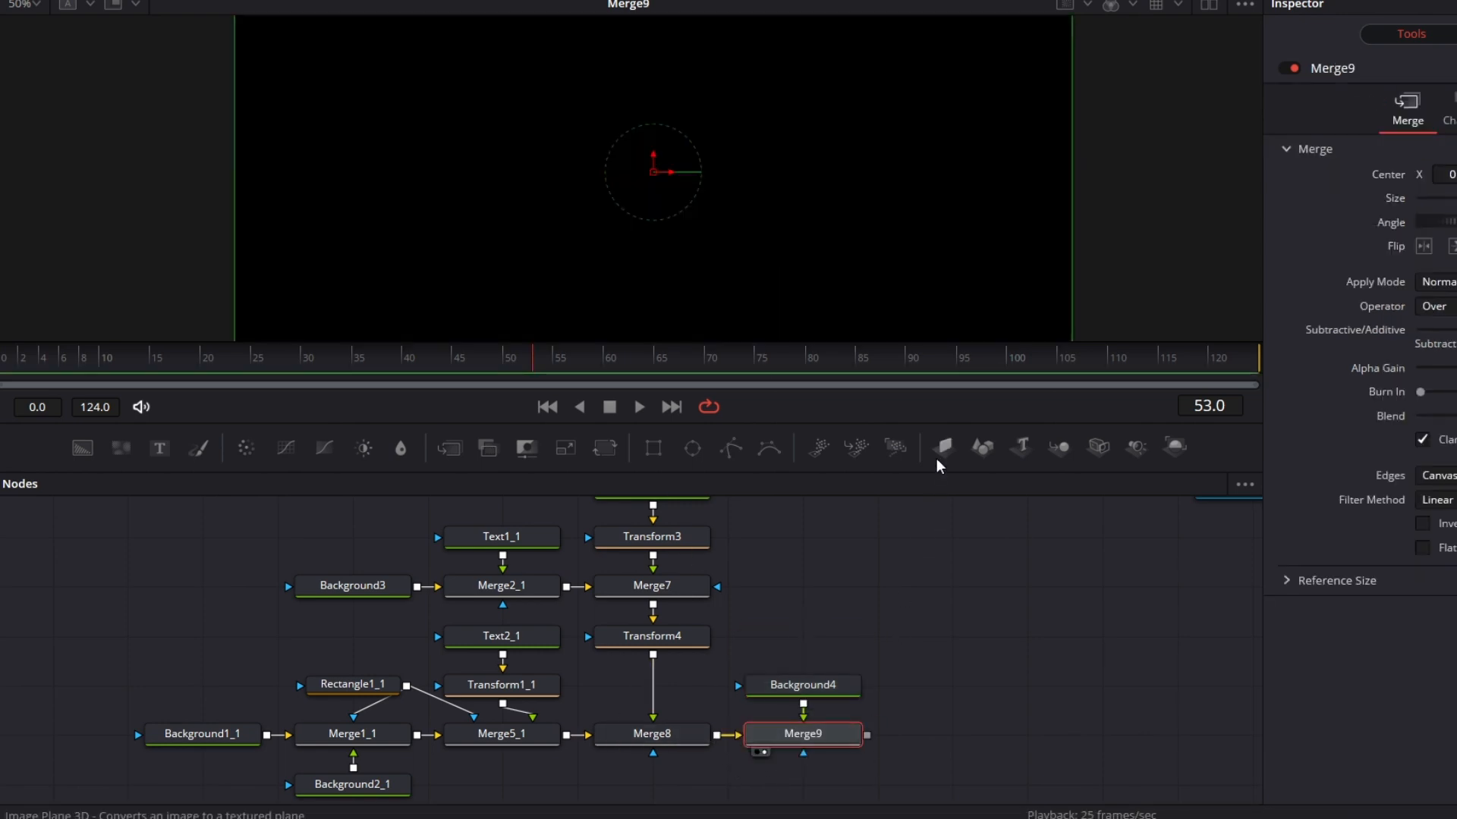
Step: Mask Merge9 with a new Rectangle placed below it, and put Background4 directly above Merge9
click(652, 448)
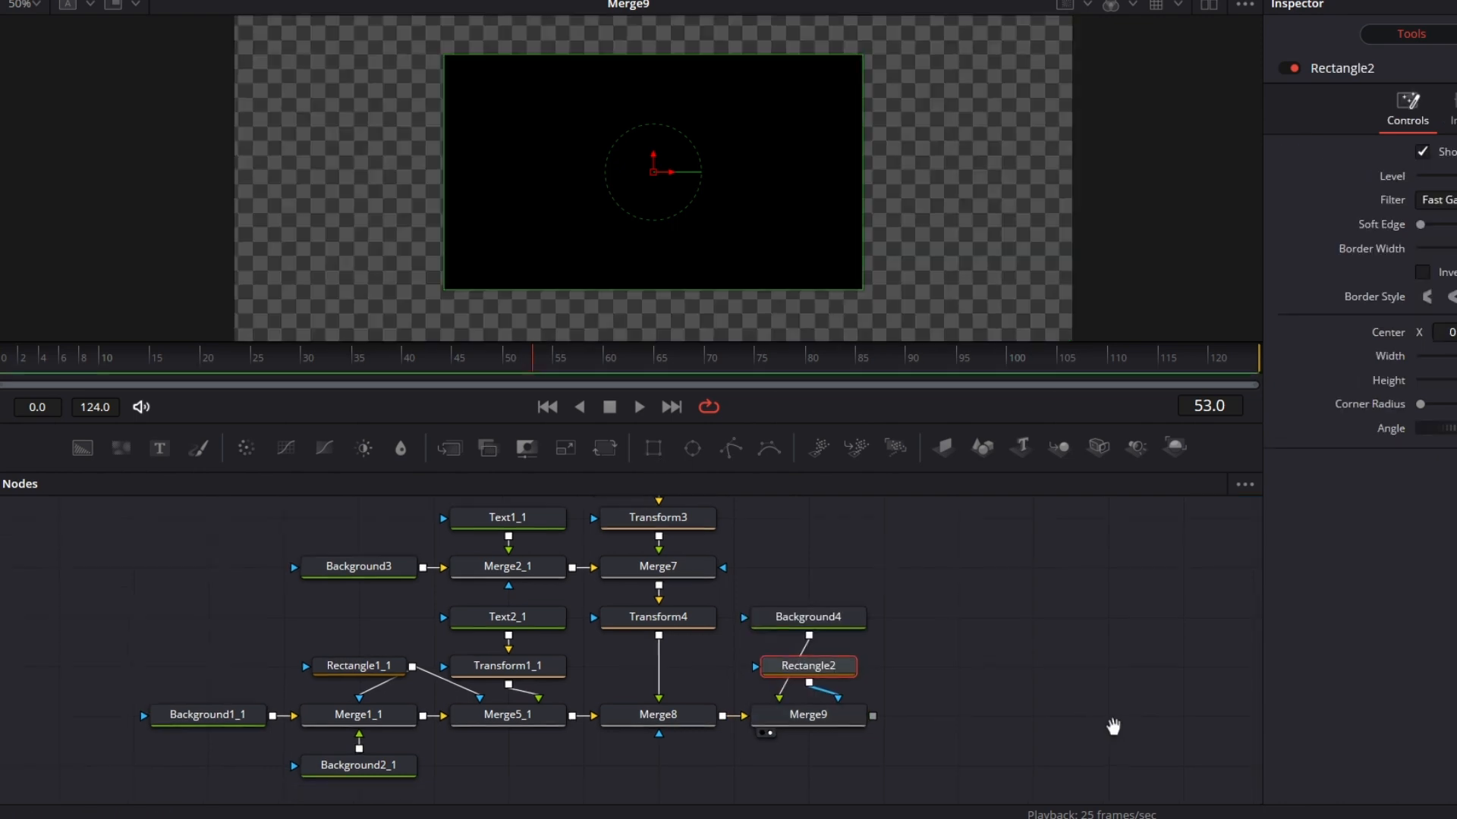
drag(835, 668, 835, 766)
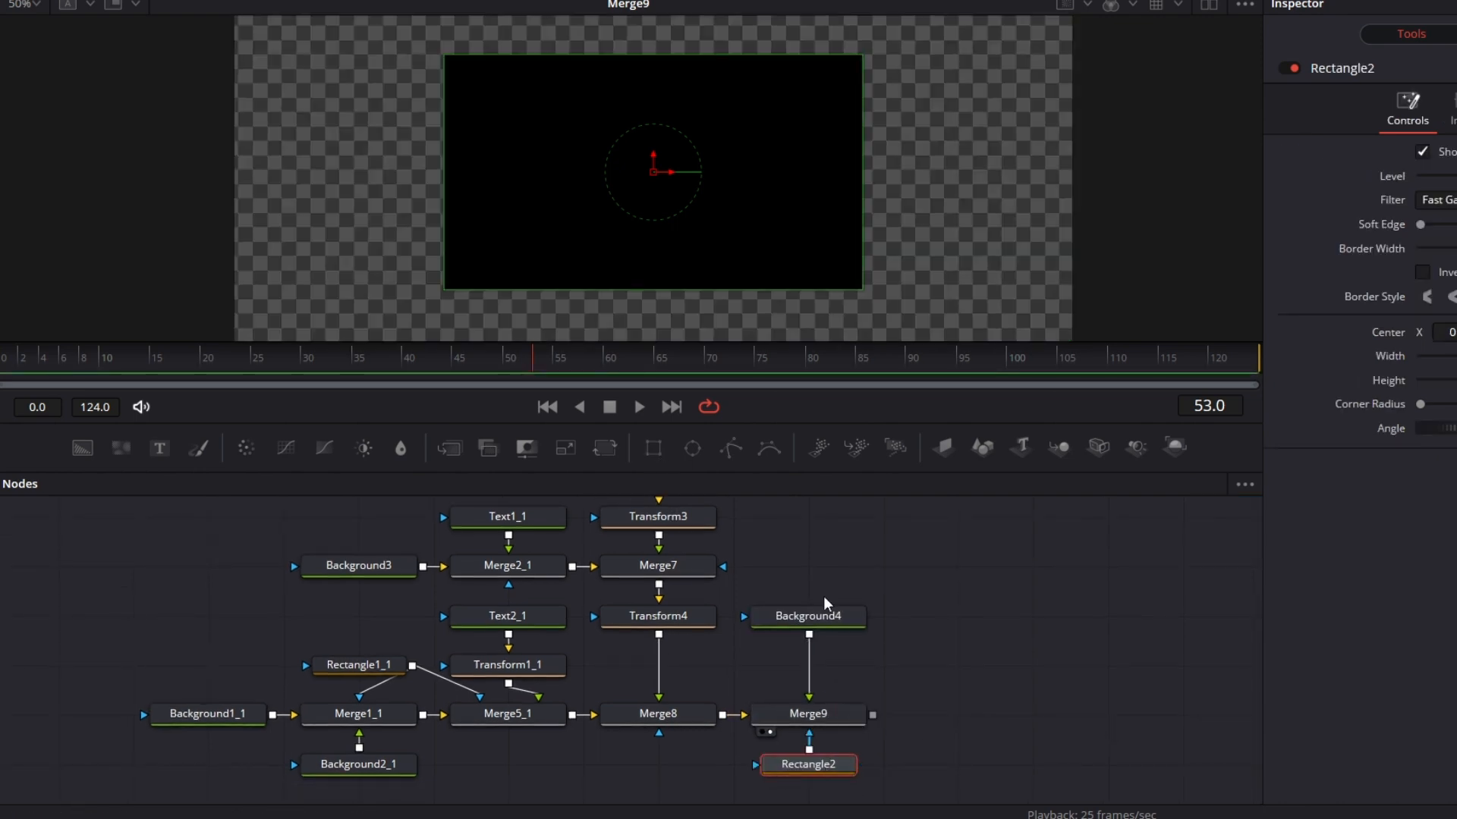
drag(827, 607, 829, 653)
Step: Set the Rectangle2 mask's height to 0.1 and raise it so the black stripe sits near the card's top edge
click(833, 766)
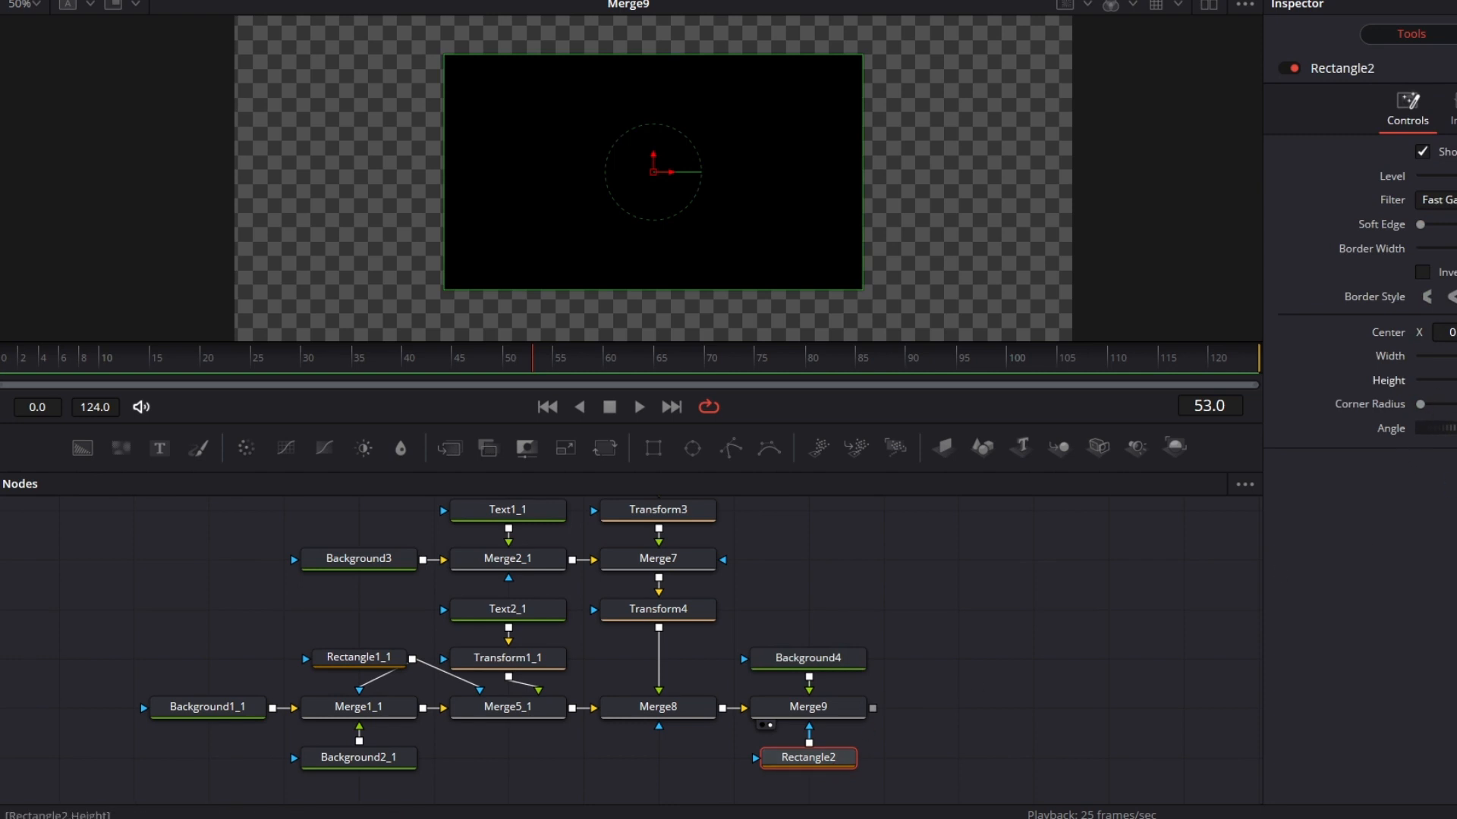
text(0.1)
key(Tab)
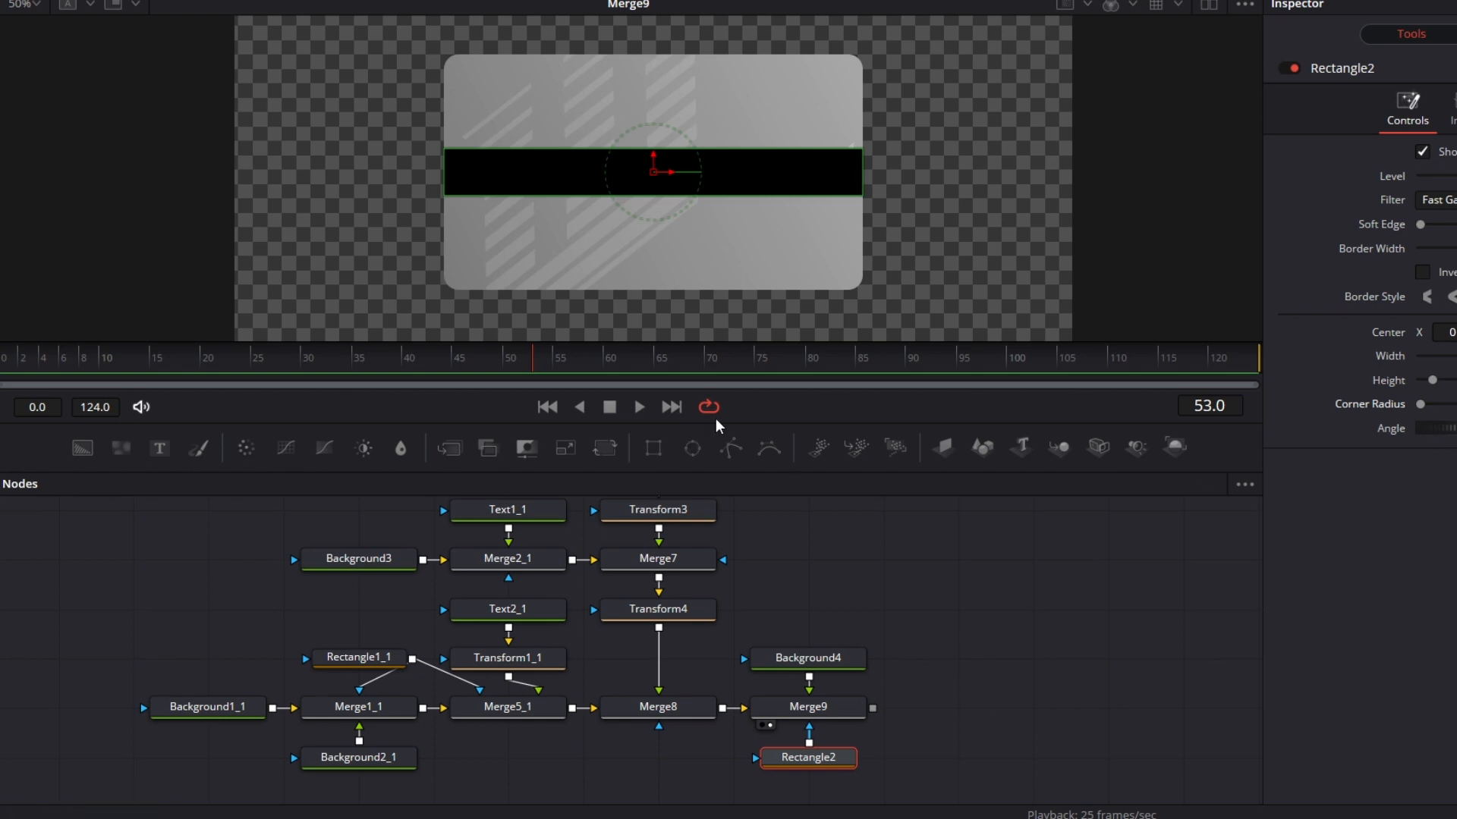
drag(1450, 332, 1456, 332)
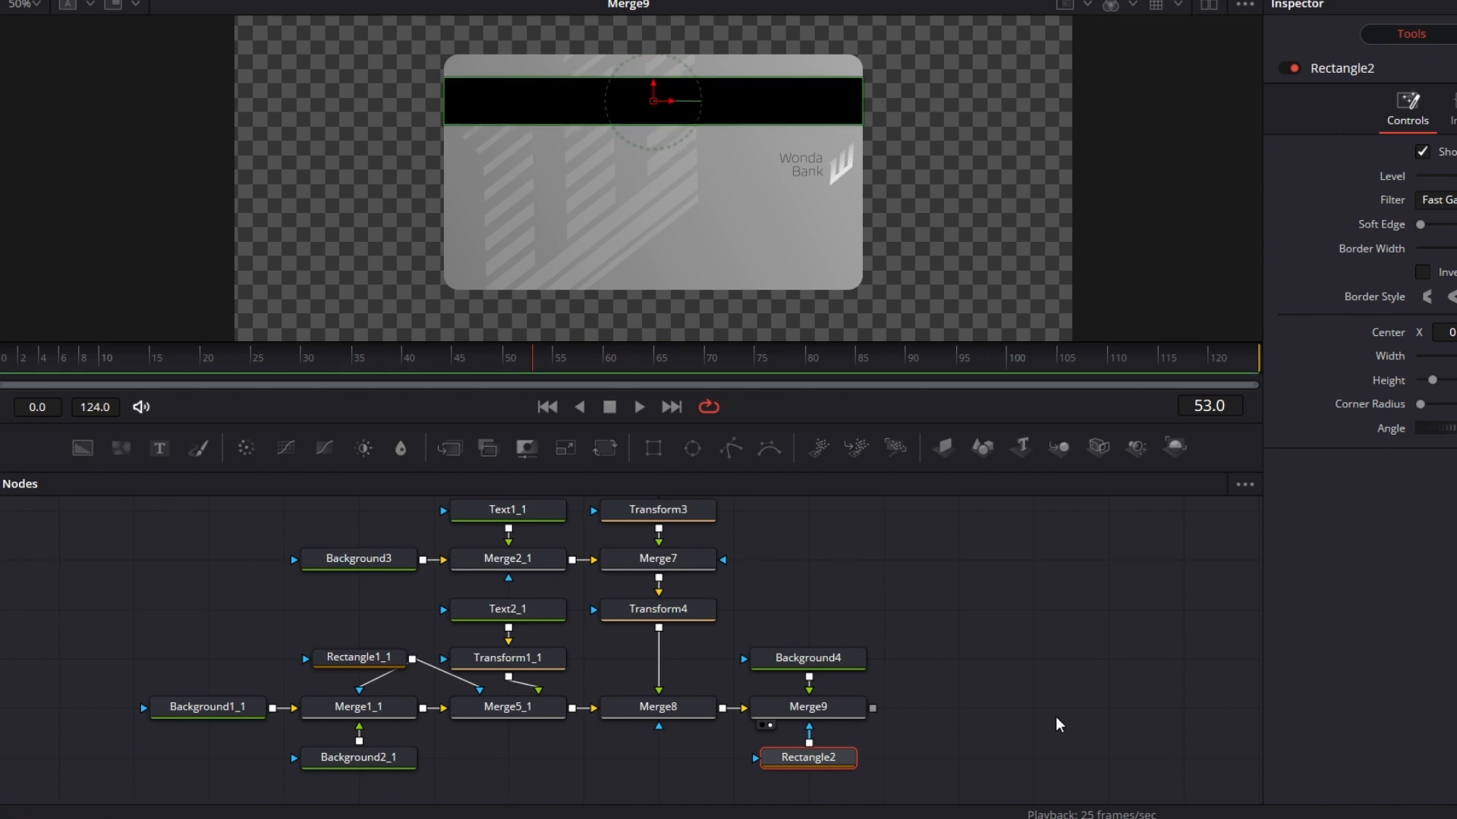
Step: Lower the bank text and logo slightly with Transform4, farther below the black stripe
click(696, 611)
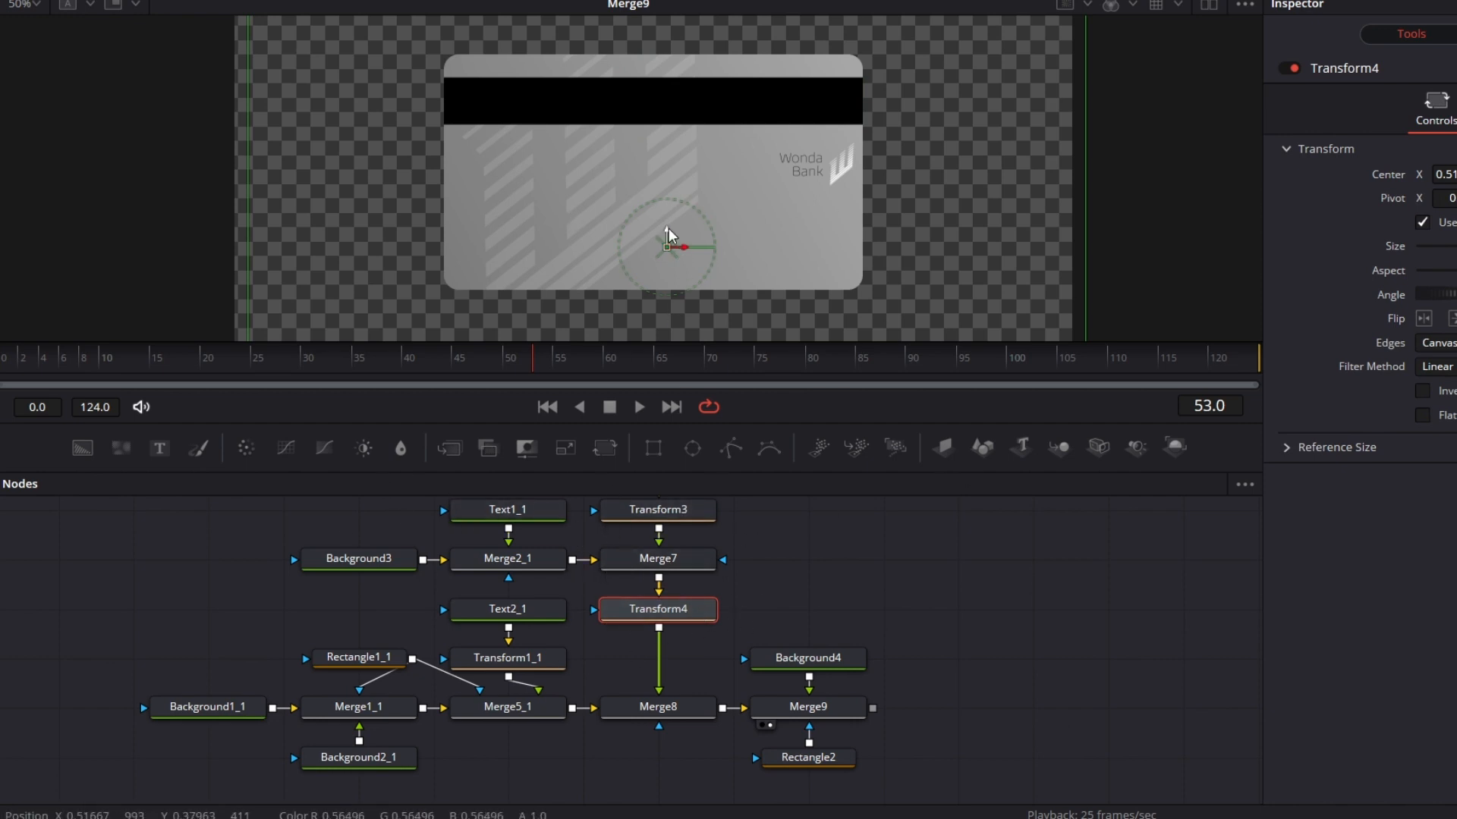
drag(666, 231, 665, 249)
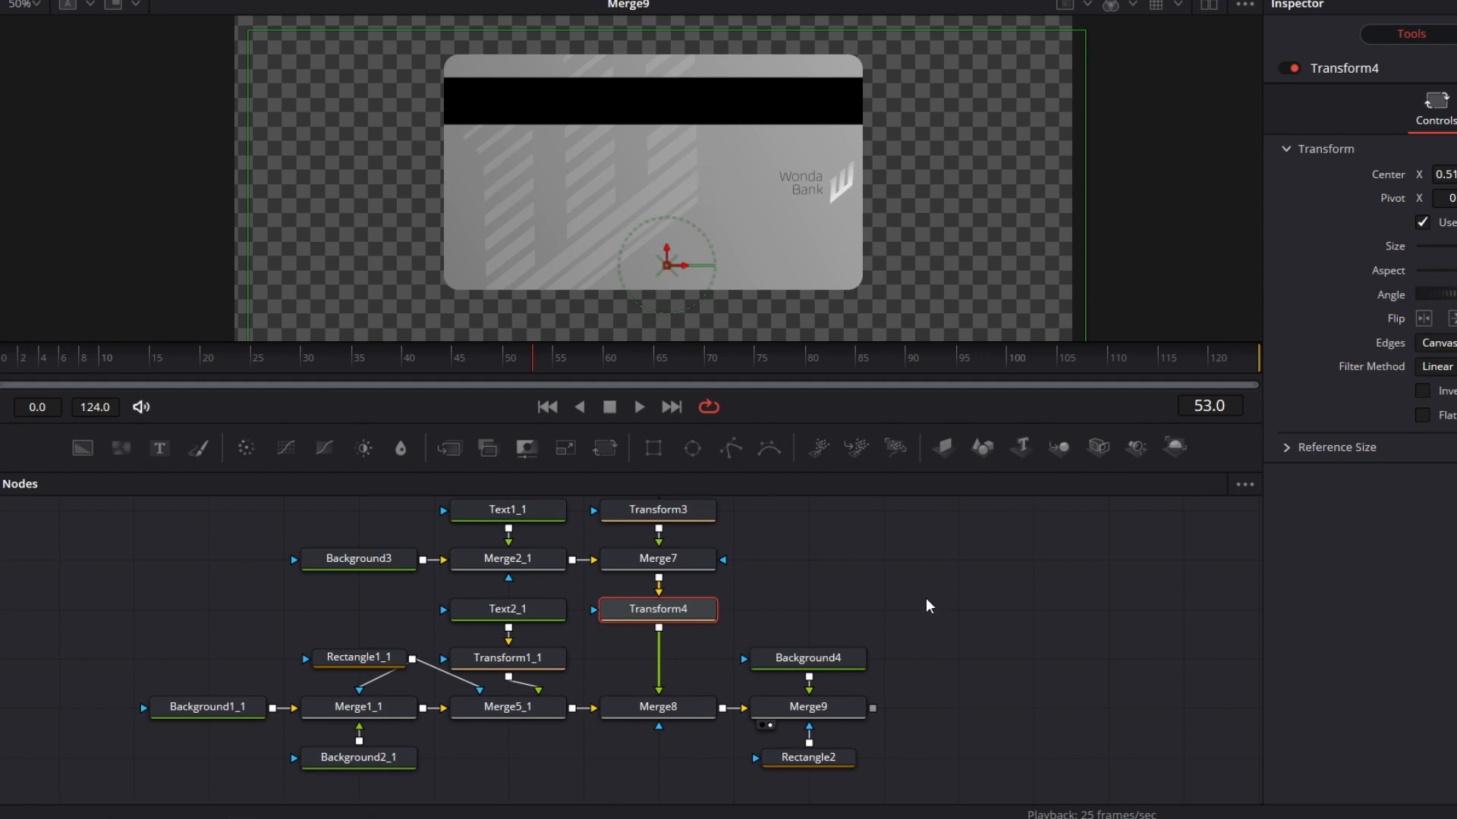
click(967, 695)
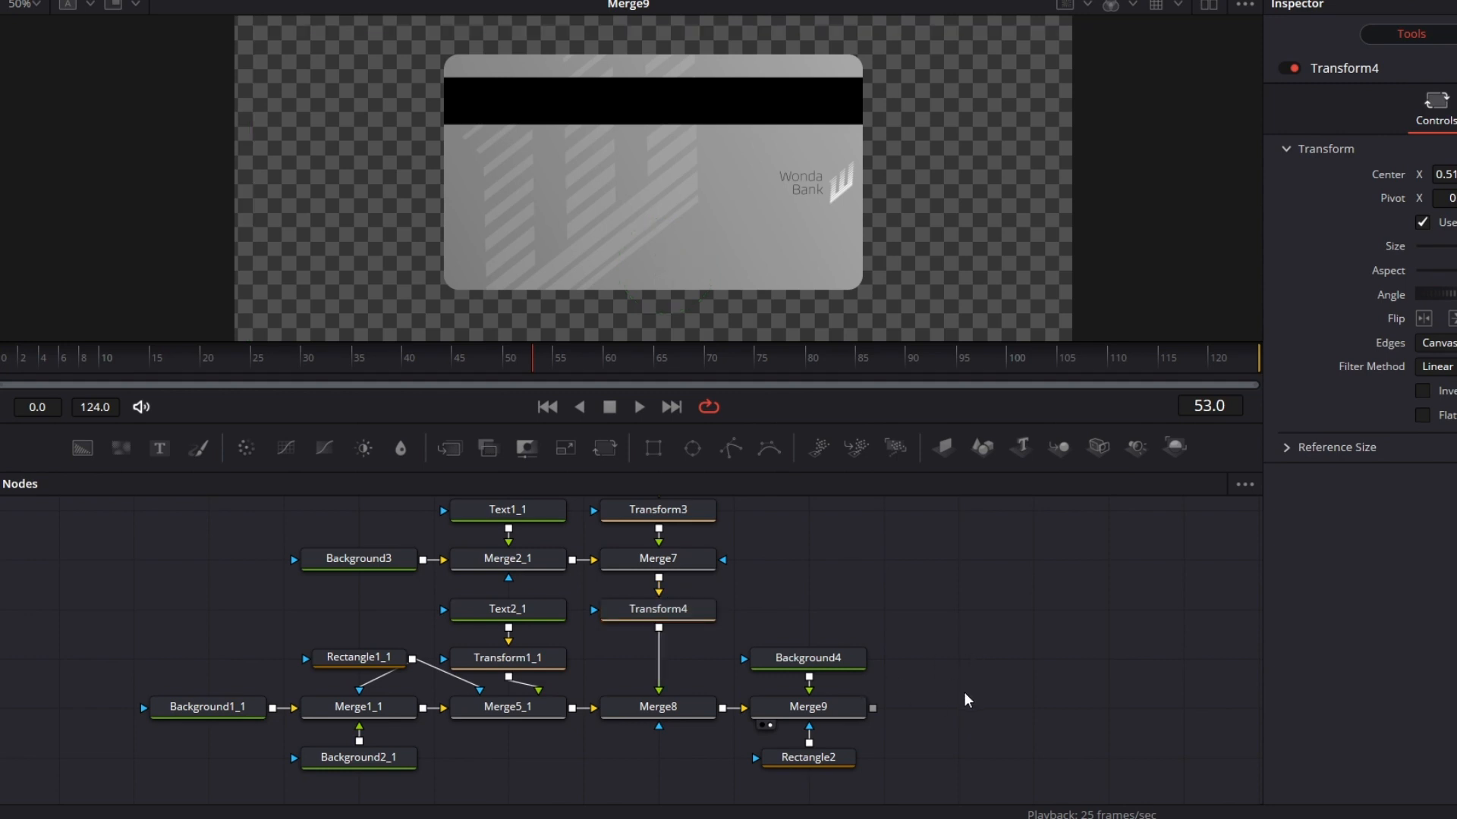
Step: Add two separate Background nodes beside the card tree and make Background5 fully transparent
drag(97, 447, 971, 577)
drag(89, 449, 957, 610)
click(983, 566)
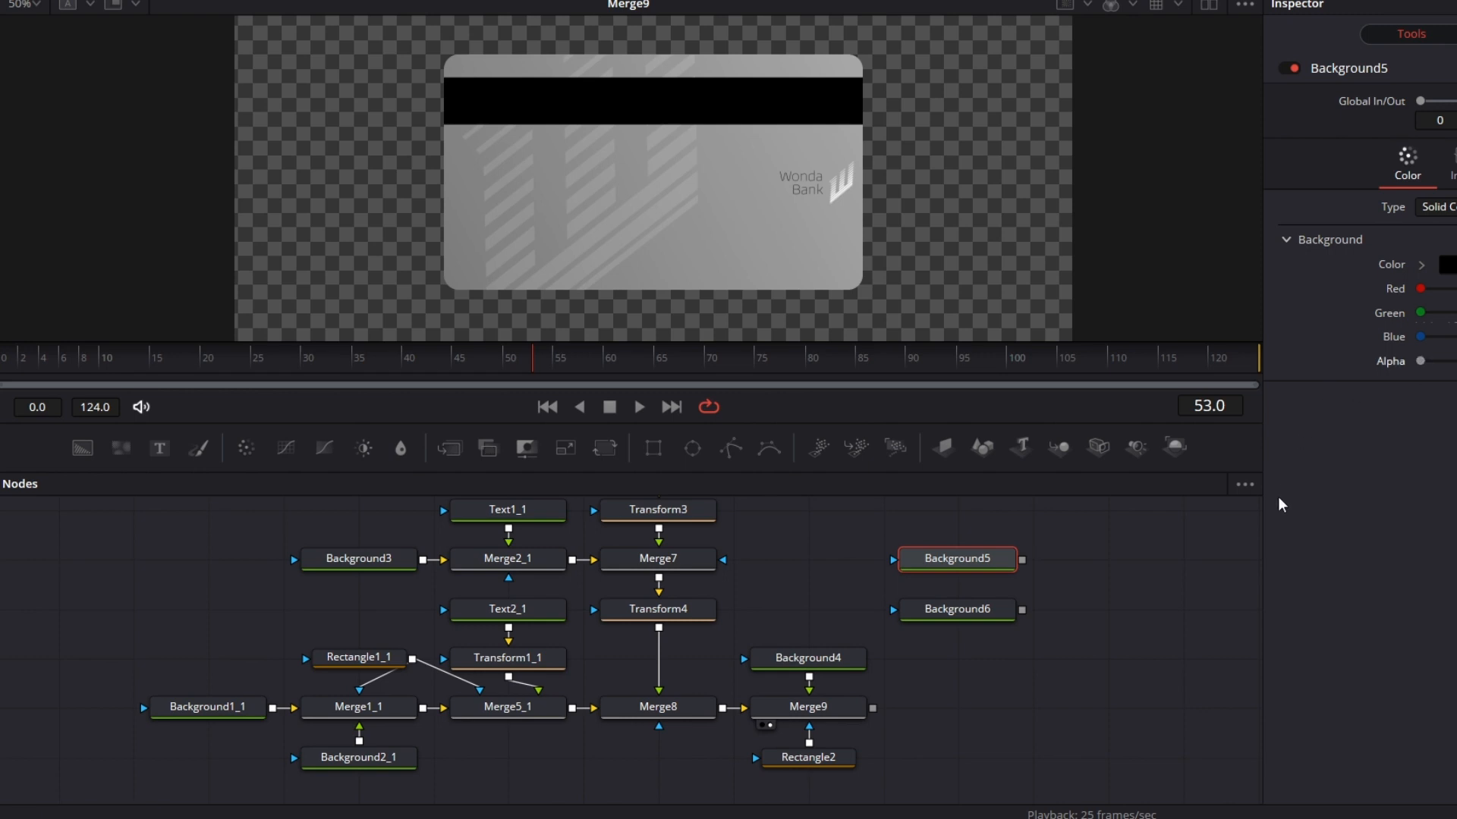
Step: Set the Background6 color to grey #999999
click(1003, 610)
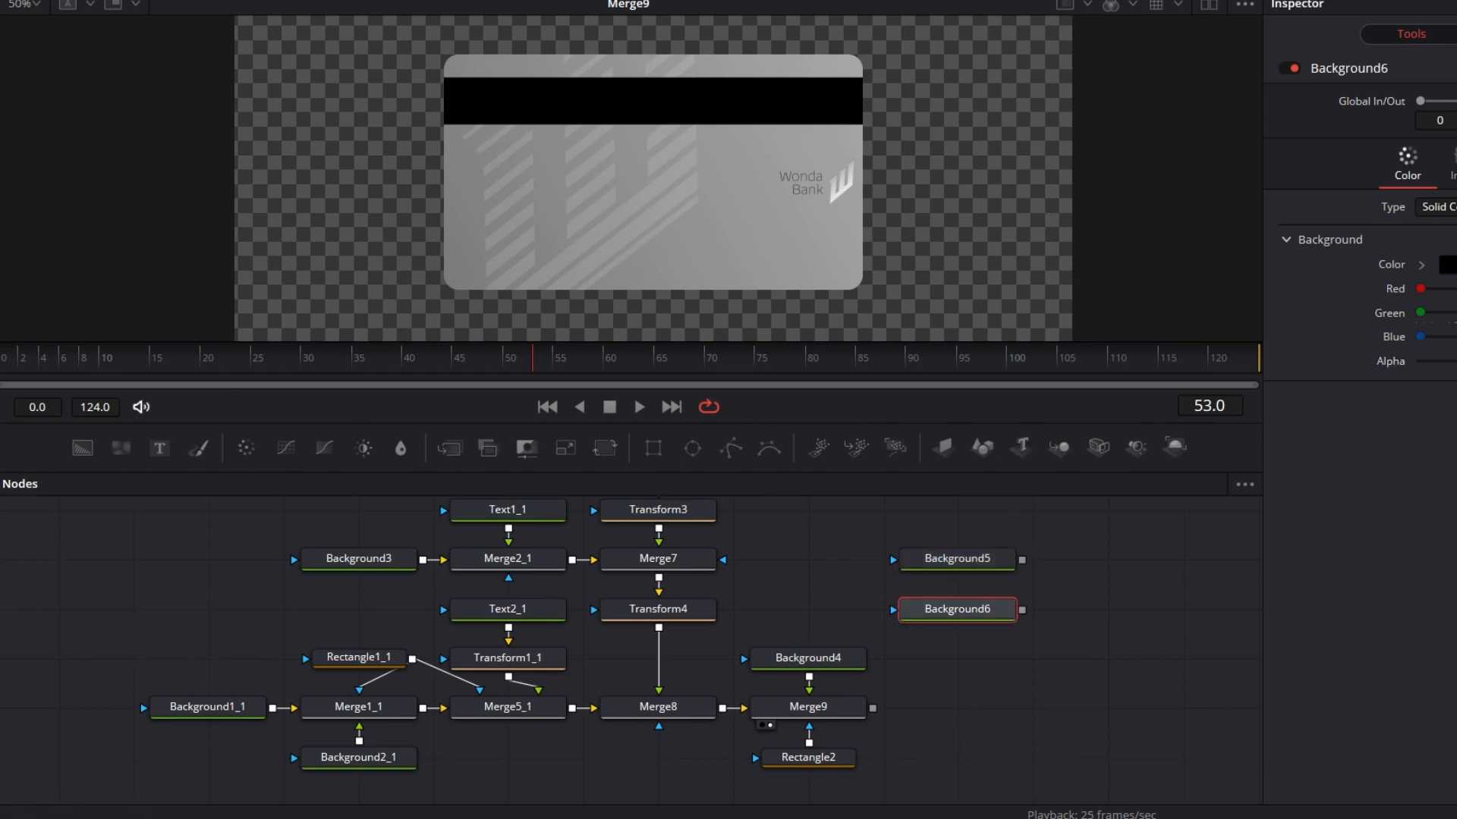
click(1449, 265)
drag(1049, 315, 1049, 301)
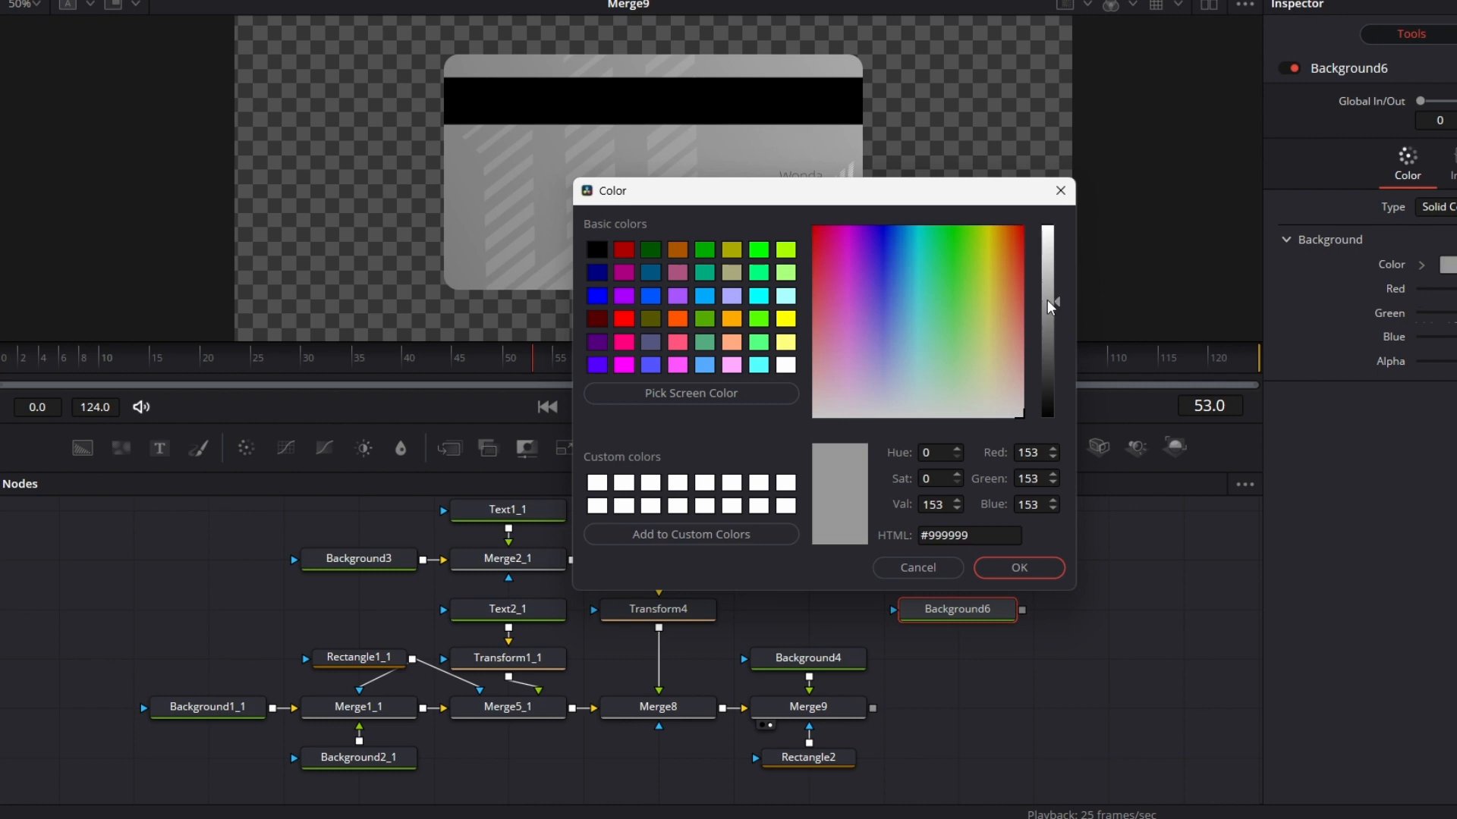
click(1035, 574)
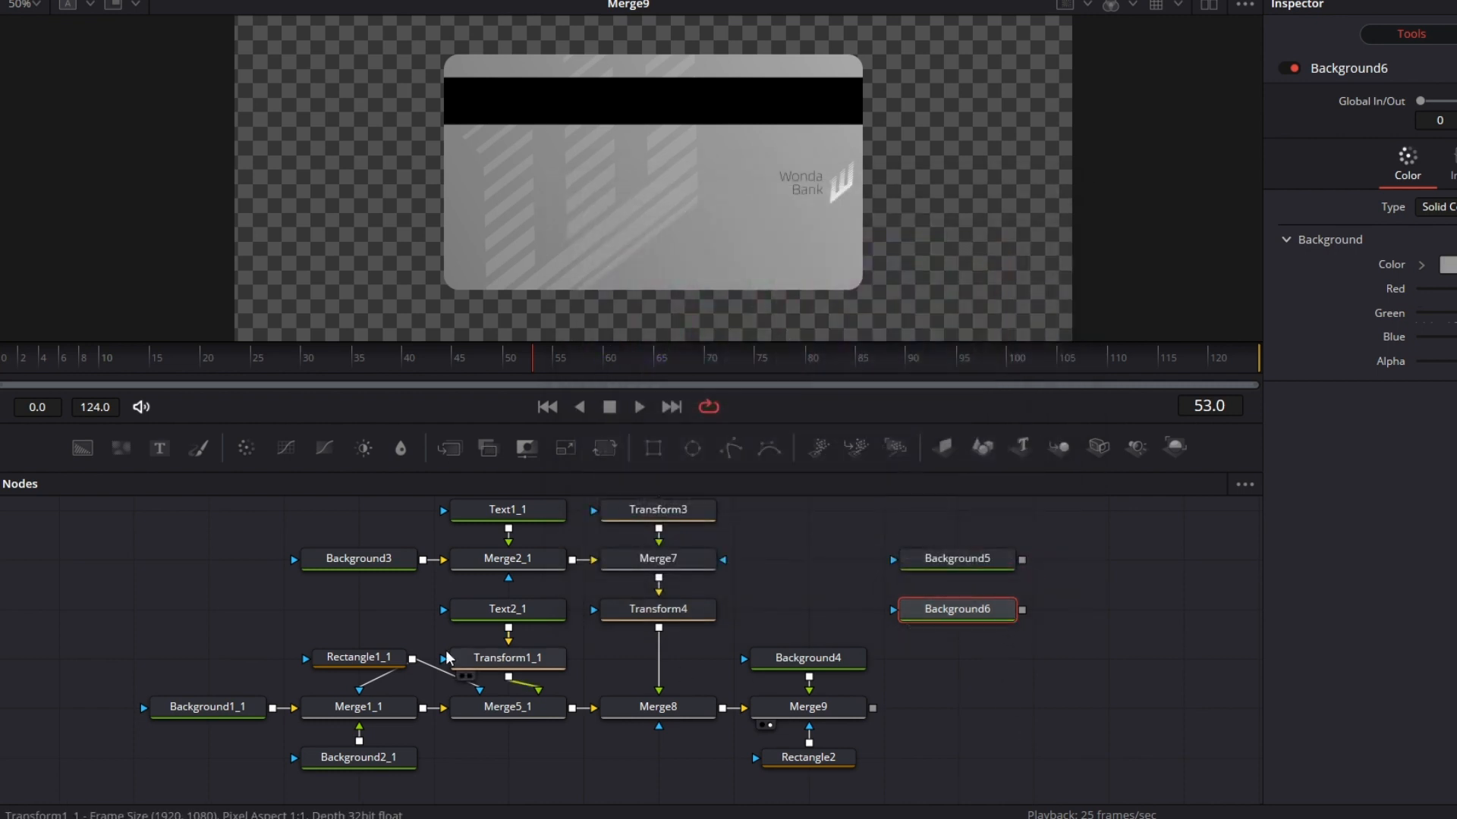
Step: Add a third Background node beside Background6 and set its color to off-white #f3f3f3
drag(82, 448, 1124, 624)
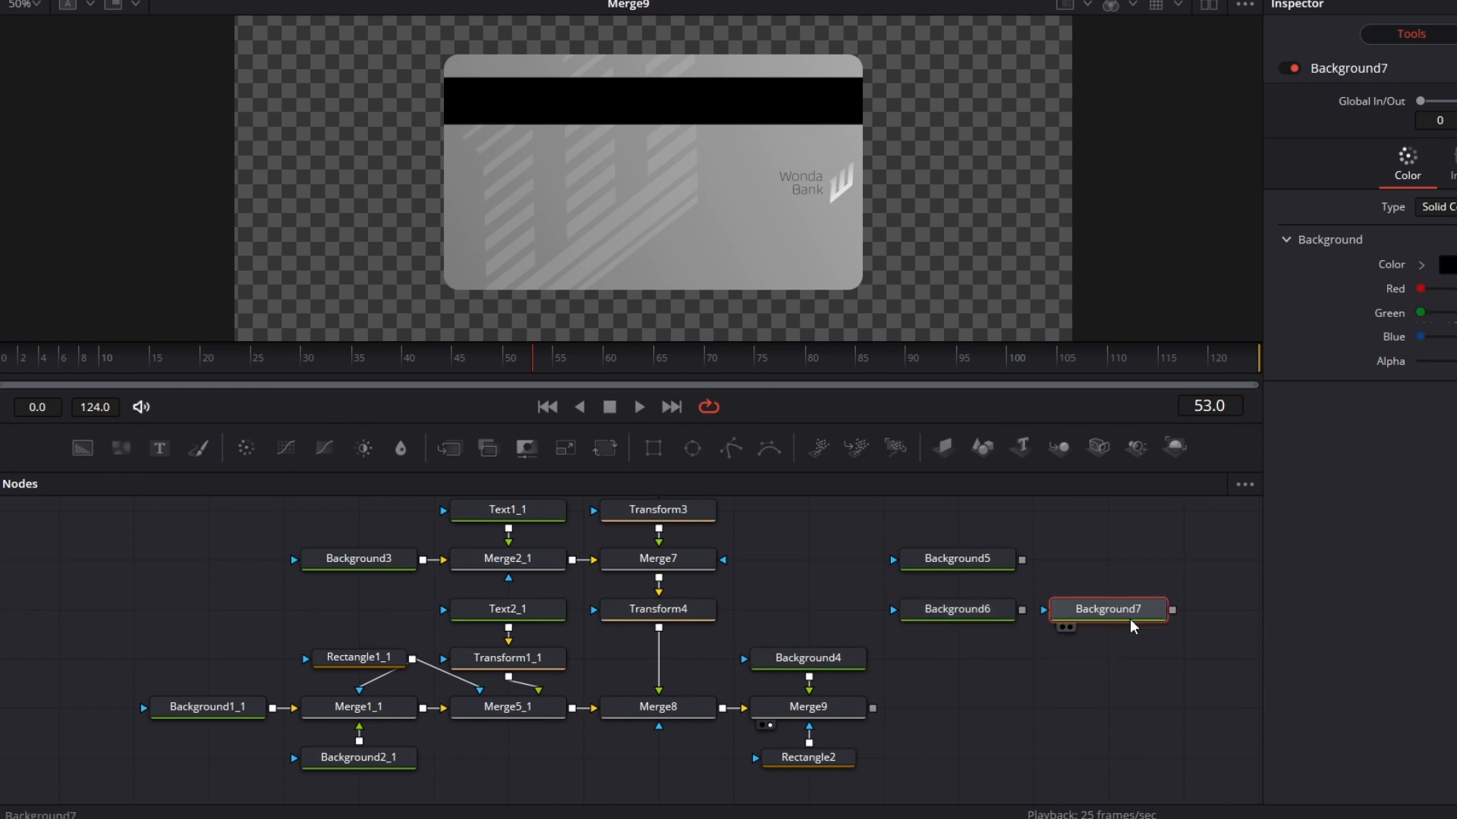
click(1447, 264)
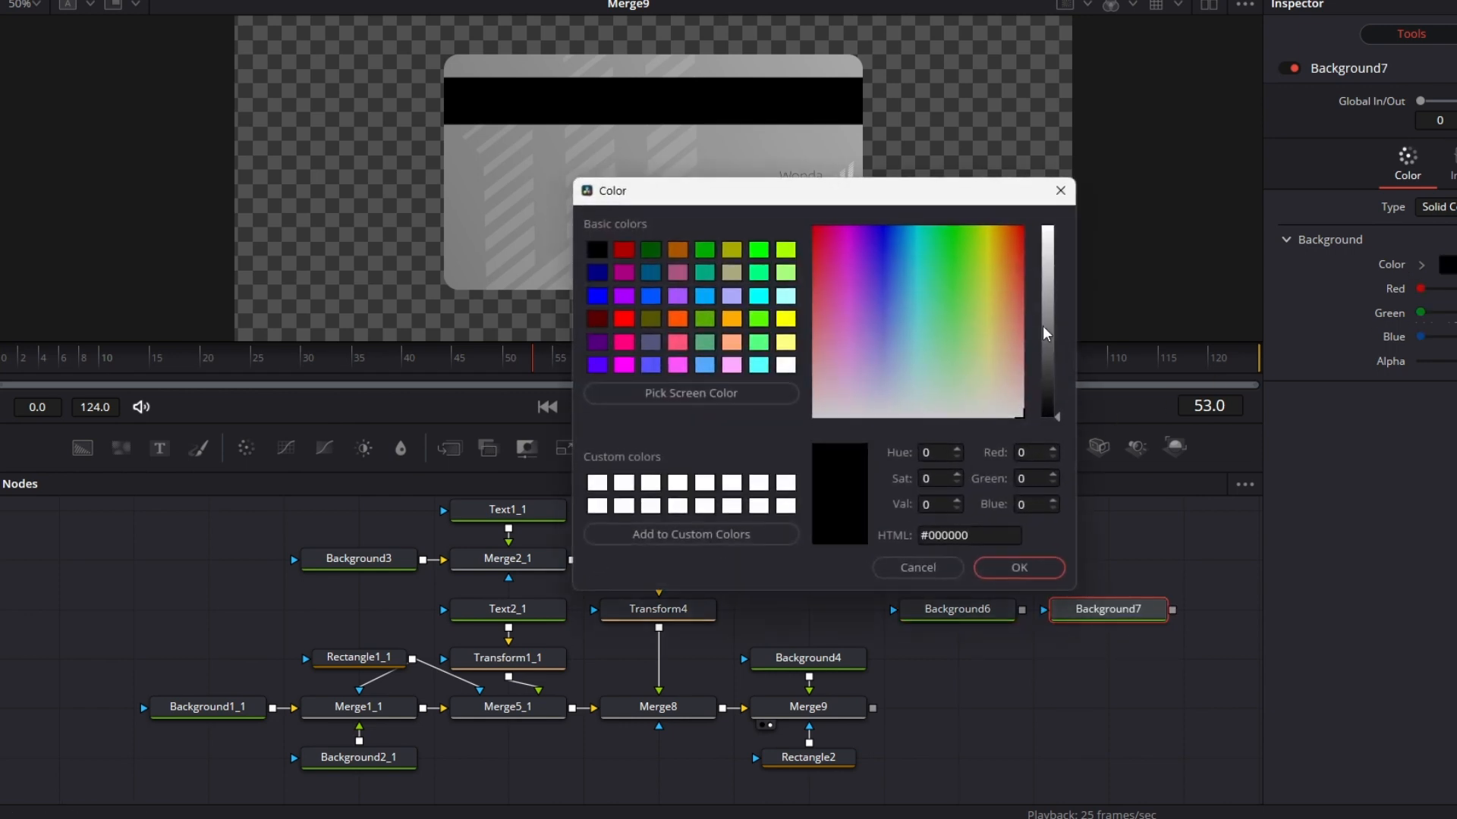
click(1047, 244)
click(1054, 238)
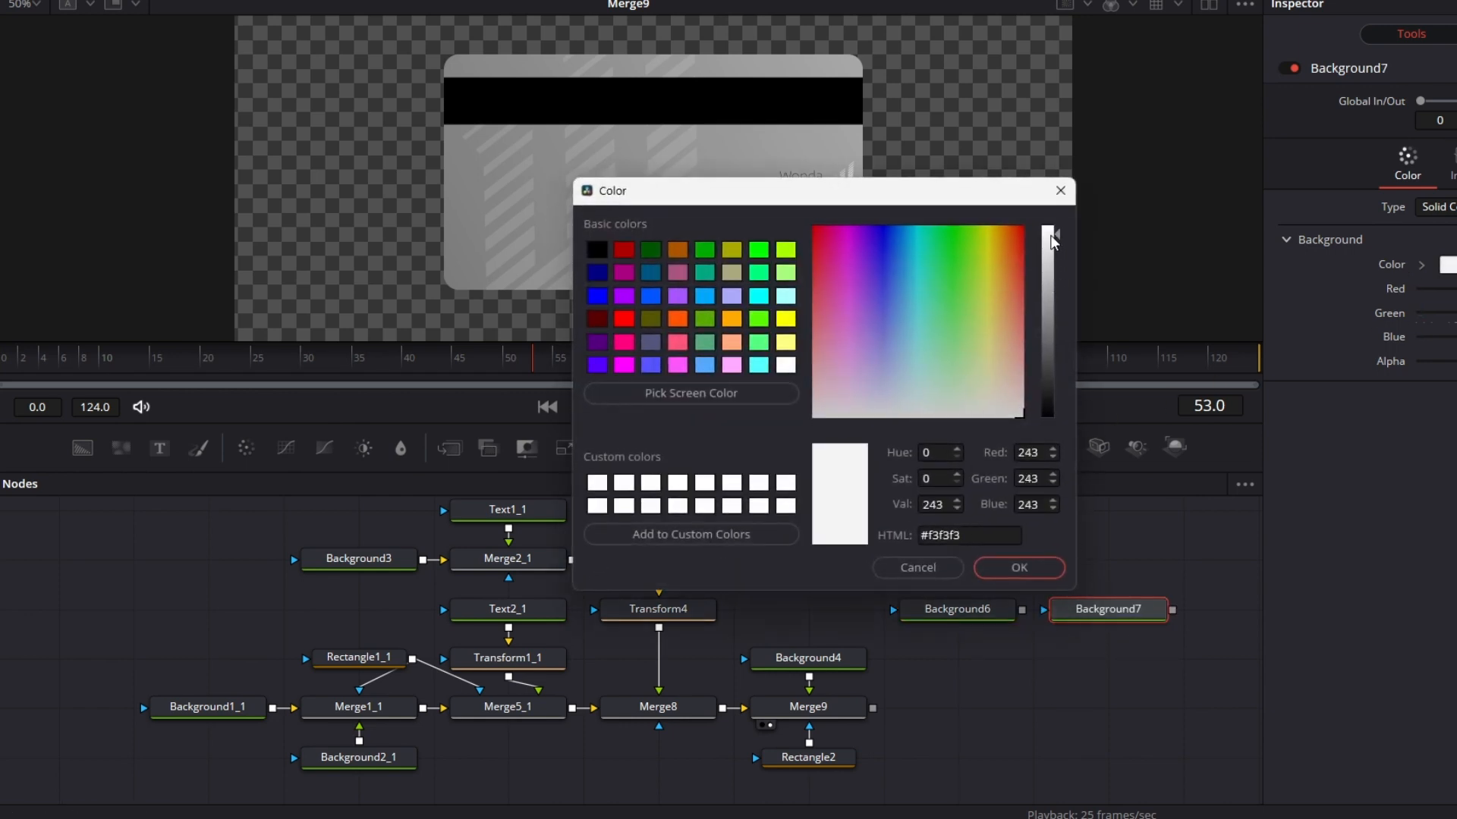
click(1019, 567)
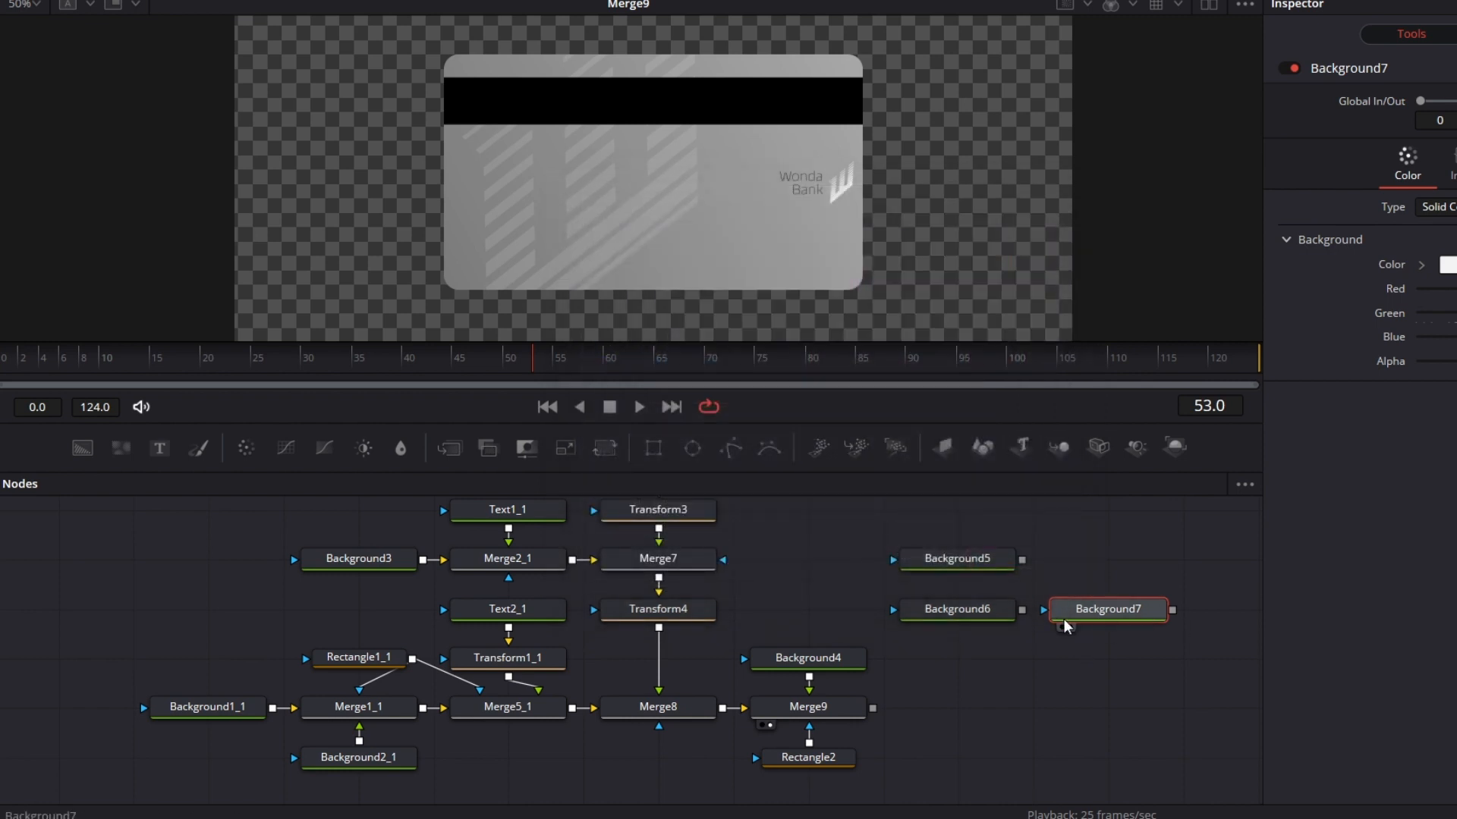
Step: Move Background7 farther right and merge Background6 over the transparent Background5
drag(1102, 619, 1177, 618)
click(981, 616)
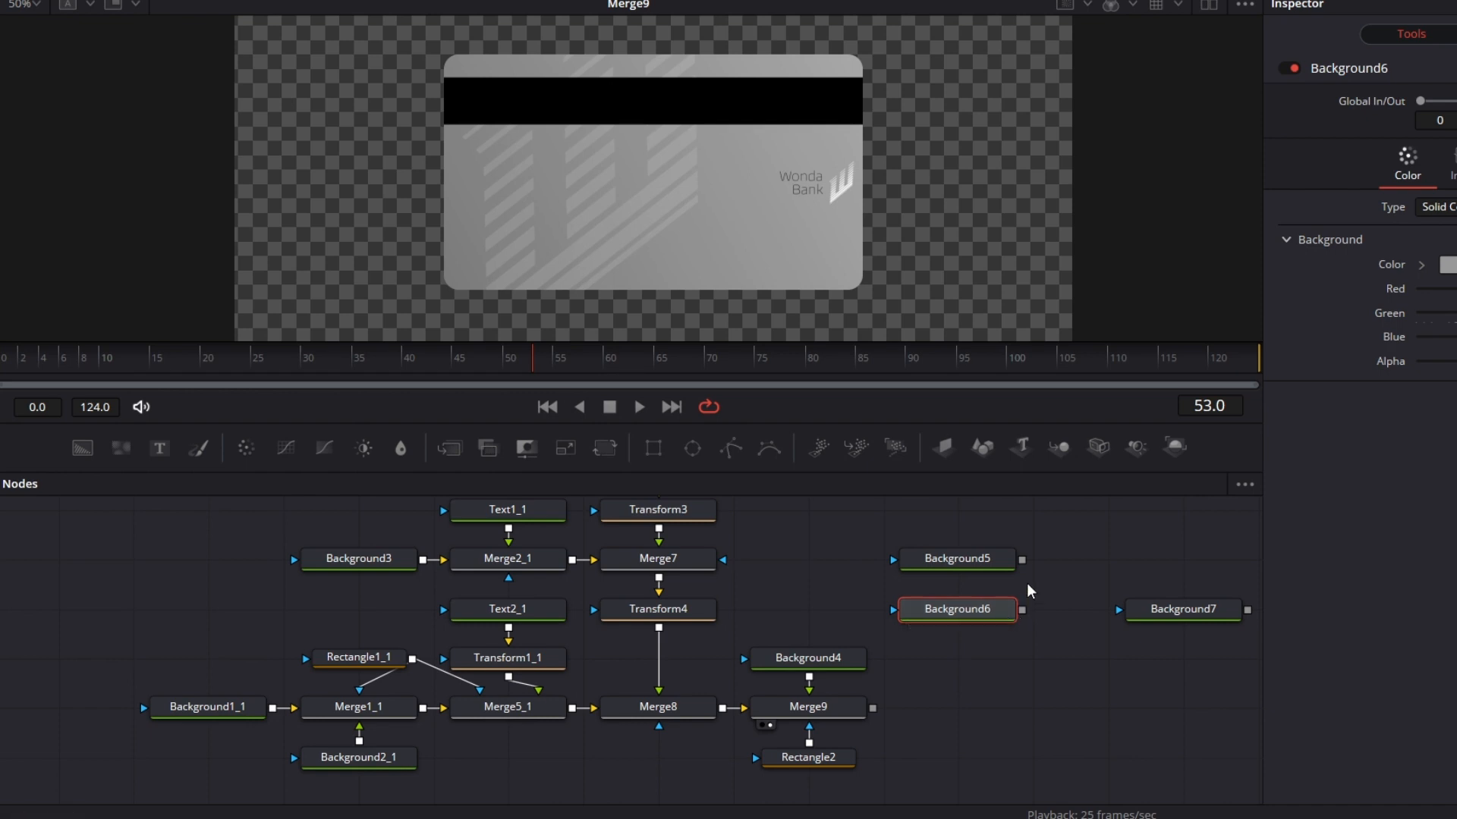
drag(1022, 609, 1025, 561)
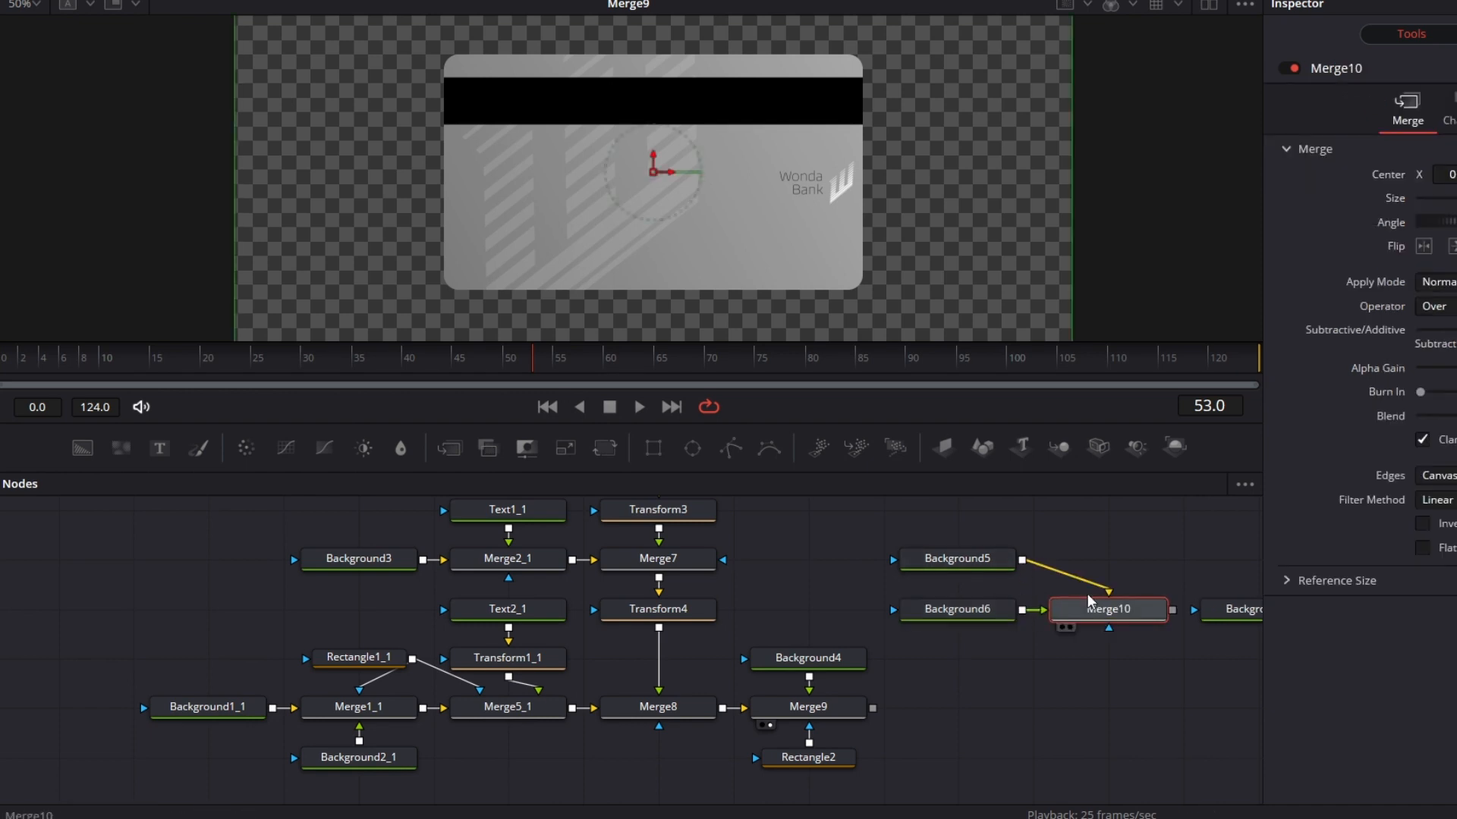
Step: Align Merge10 beside Background5, view its output, and attach a new Rectangle mask to Merge10
drag(1088, 607, 1081, 565)
key(1)
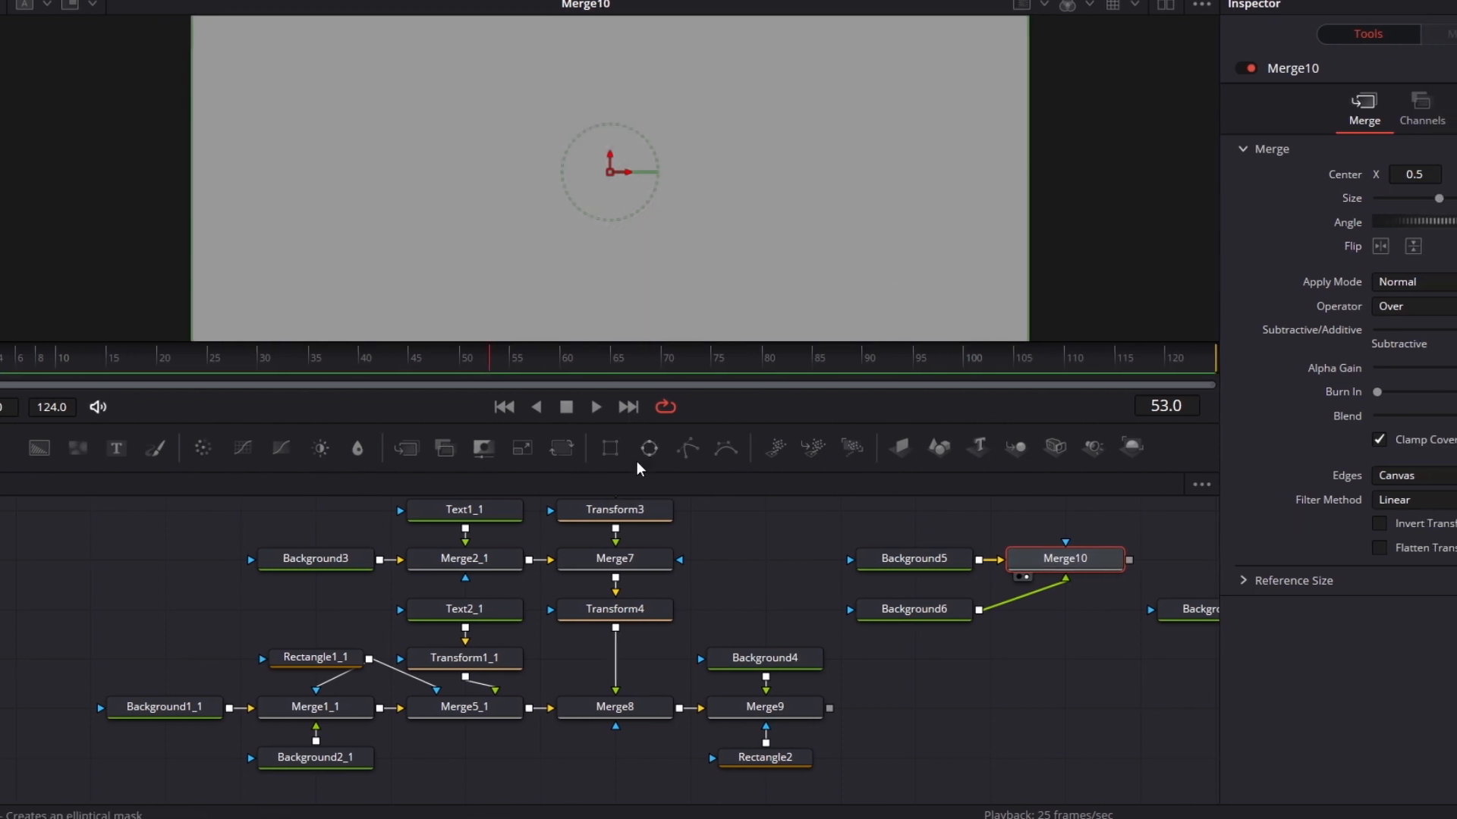
drag(986, 501, 1009, 524)
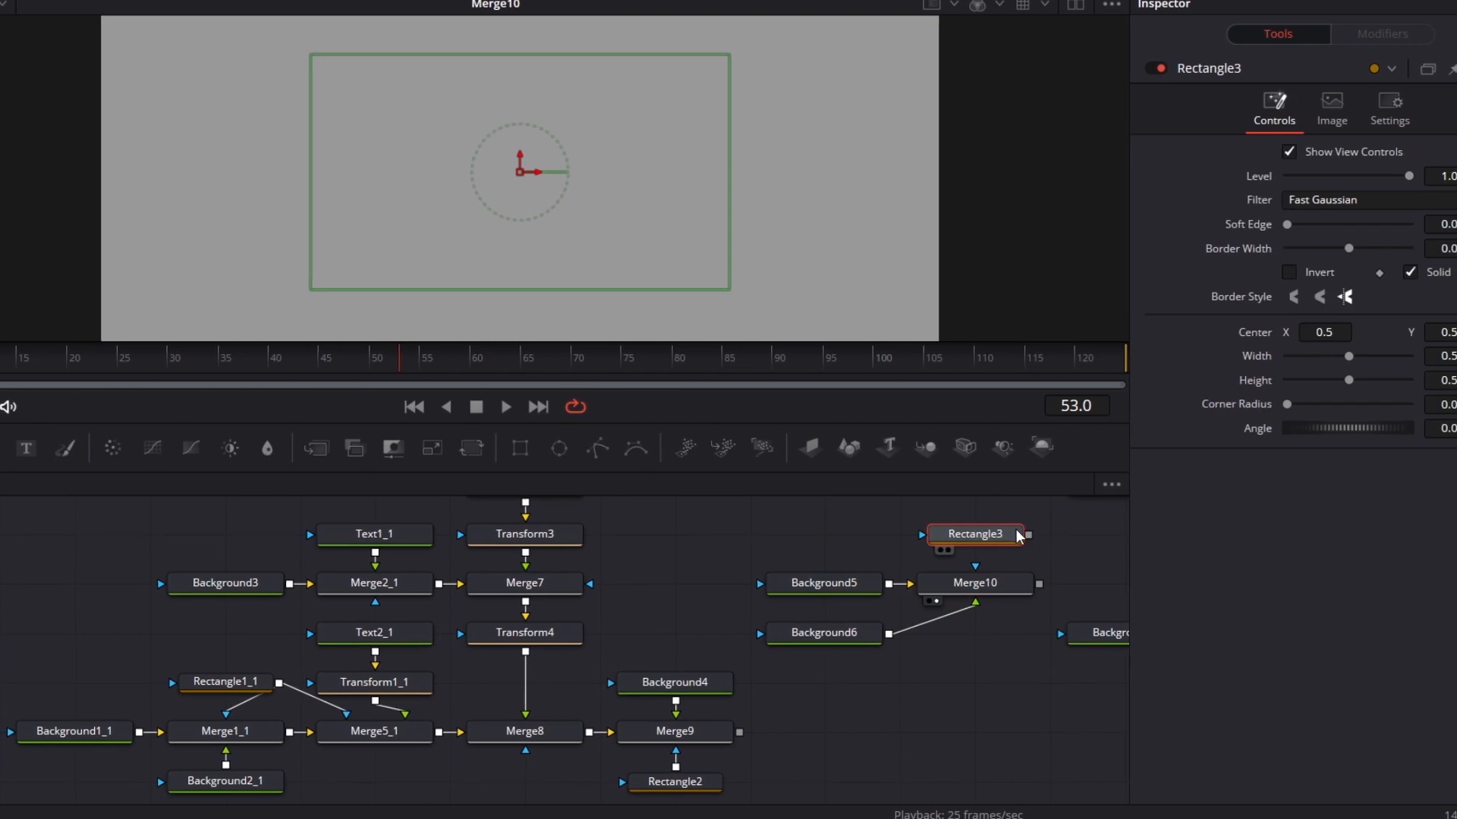
drag(941, 578, 941, 580)
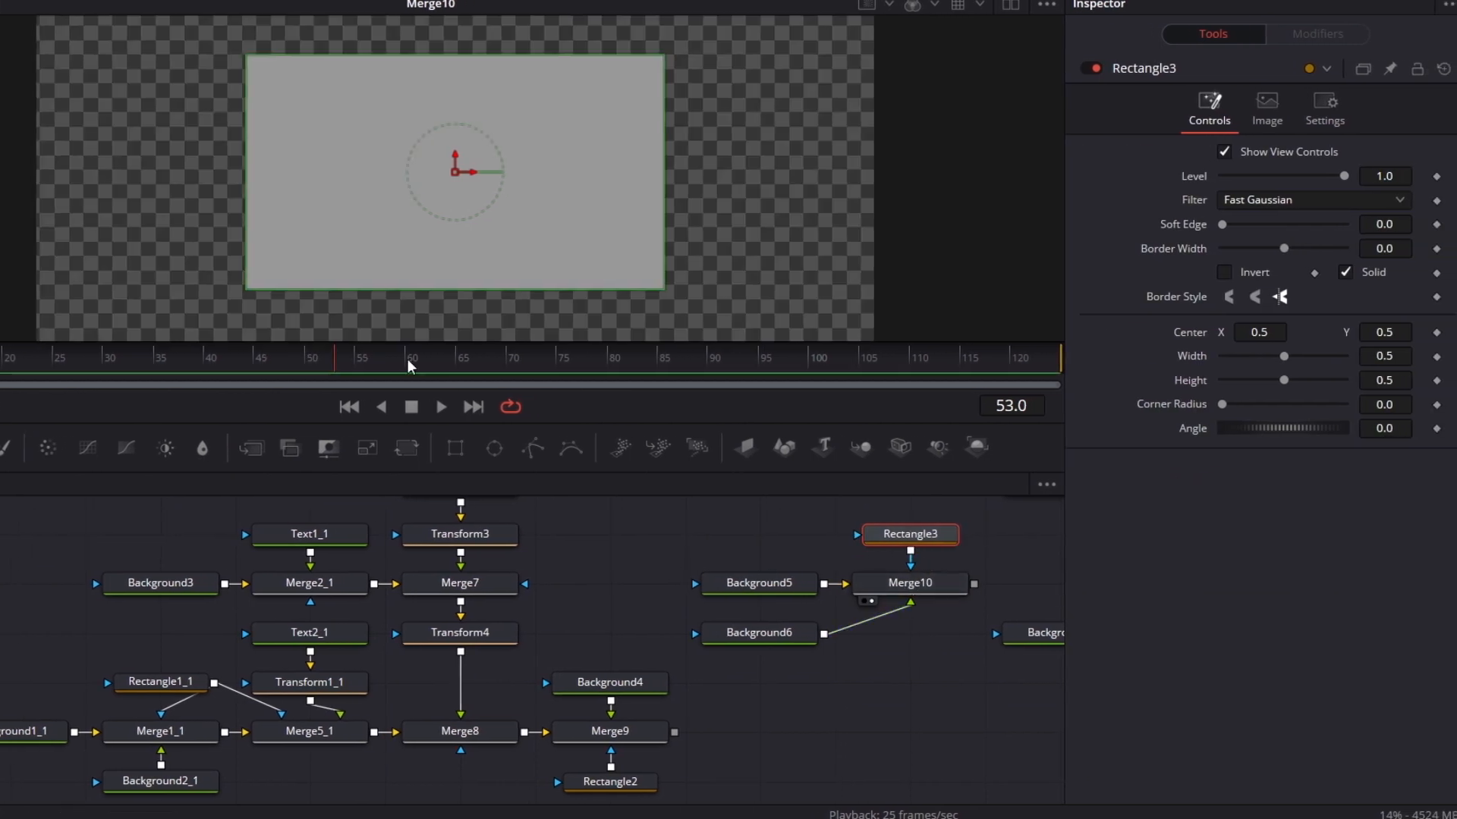
Step: Set the Rectangle3 mask's height to 0.065 and its width to 0.325
click(1399, 381)
text(0.075)
key(Tab)
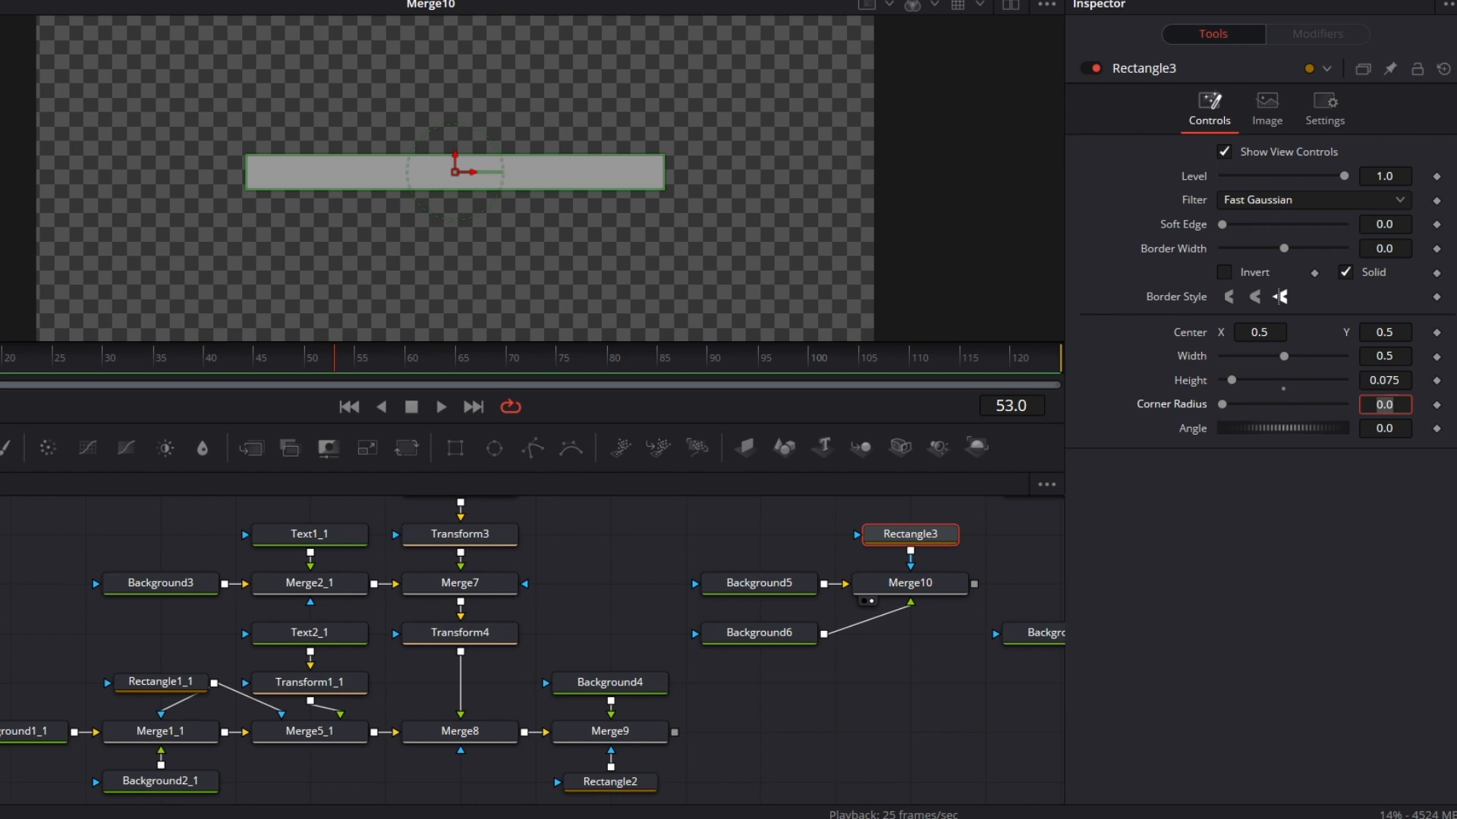
click(1394, 381)
key(BackSpace)
text(6)
key(Tab)
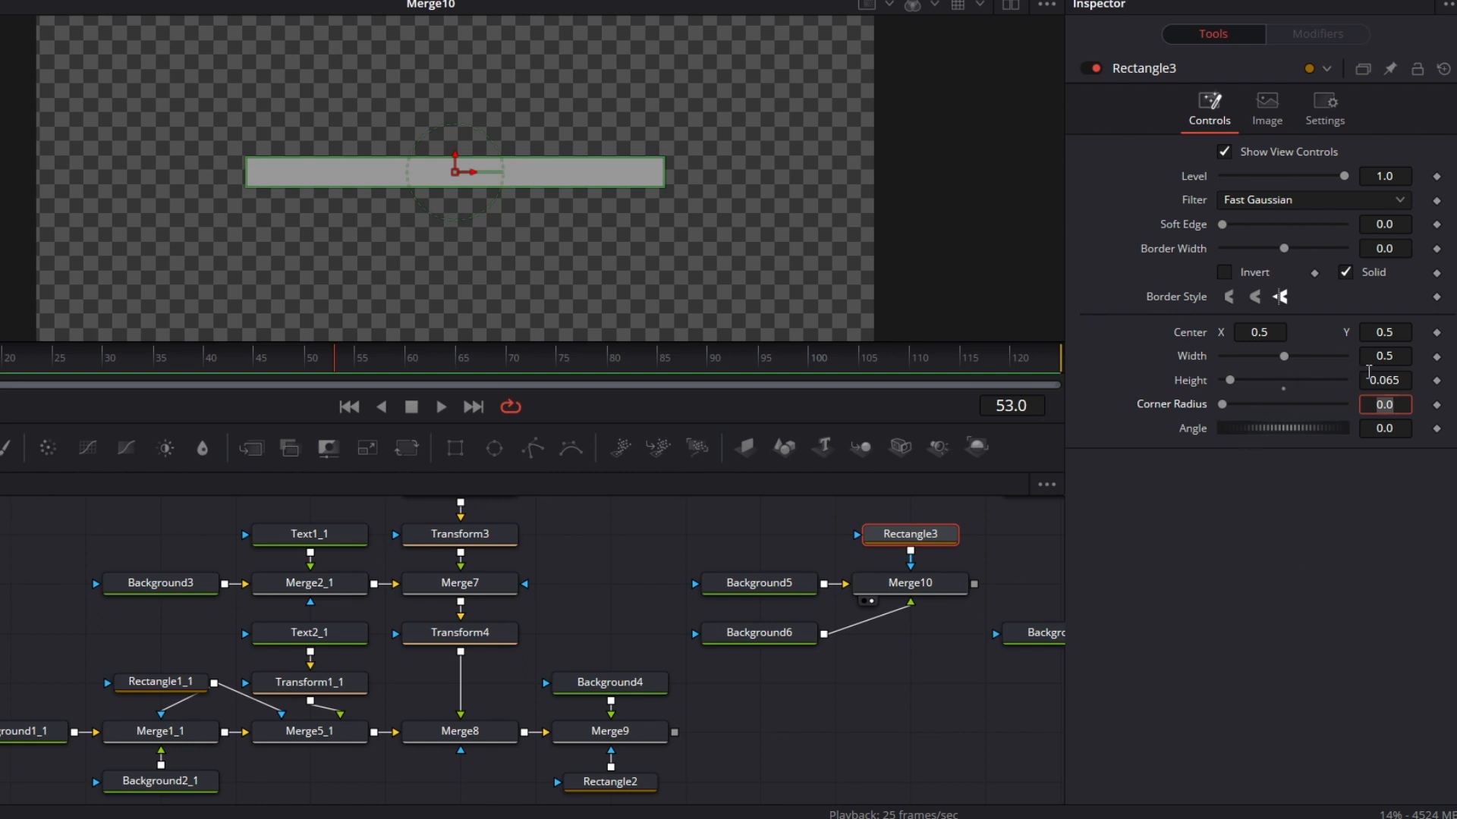
click(1388, 356)
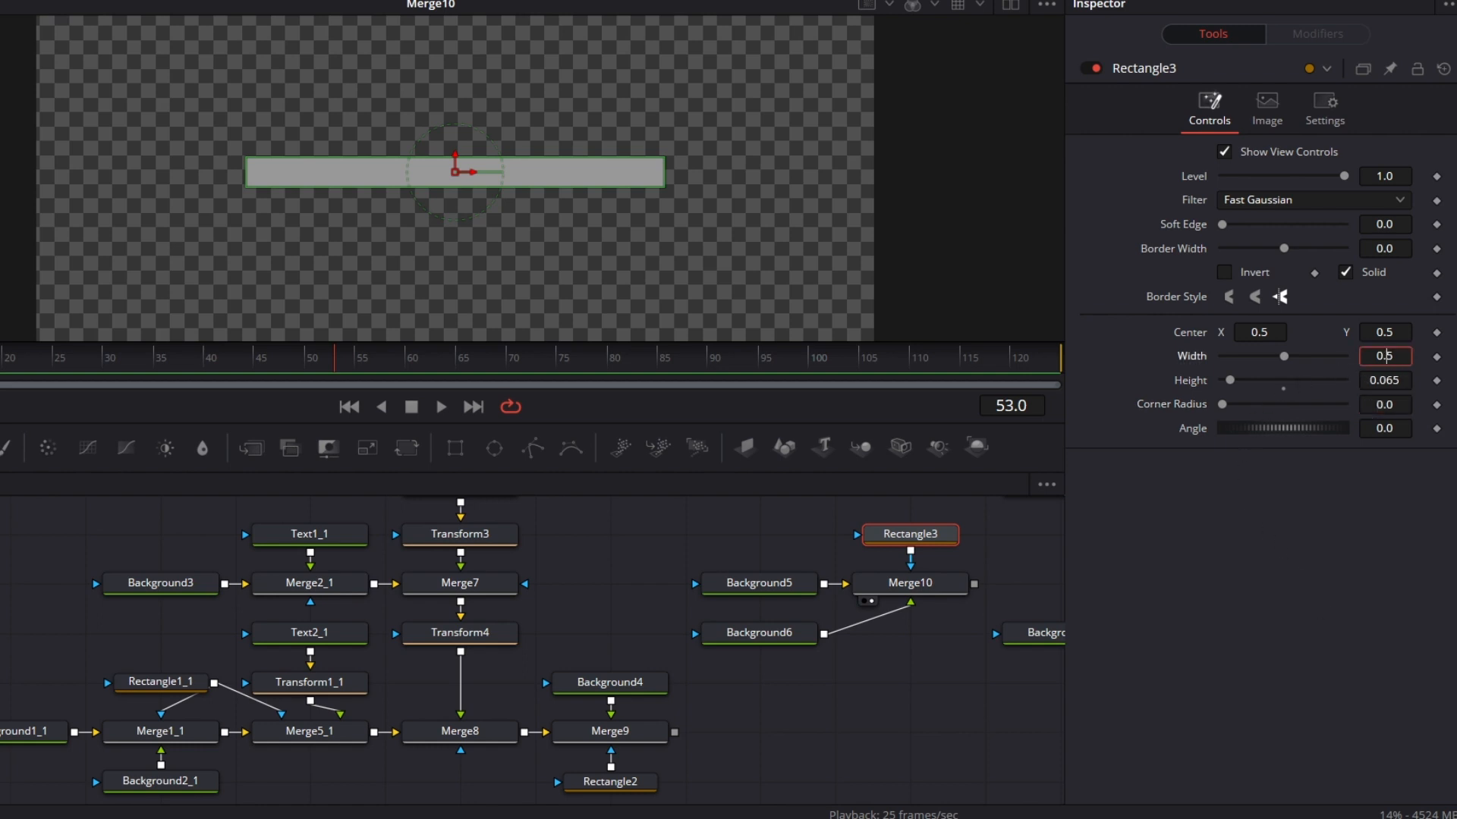
text(32)
key(Tab)
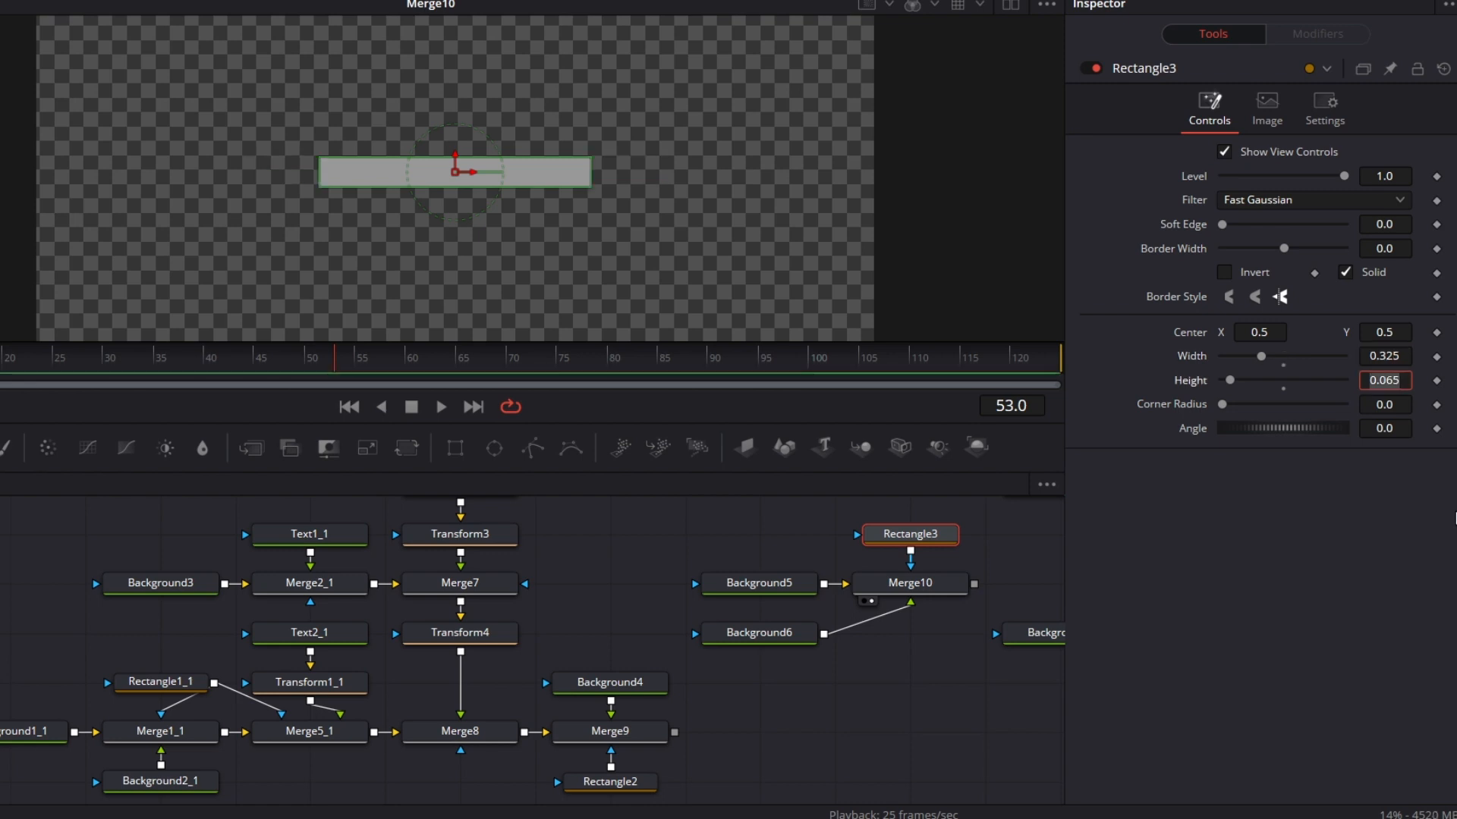
Step: Place Background6 directly below Merge10 and move Background7 to the empty area lower in the node graph
drag(759, 634, 909, 634)
drag(889, 682, 731, 705)
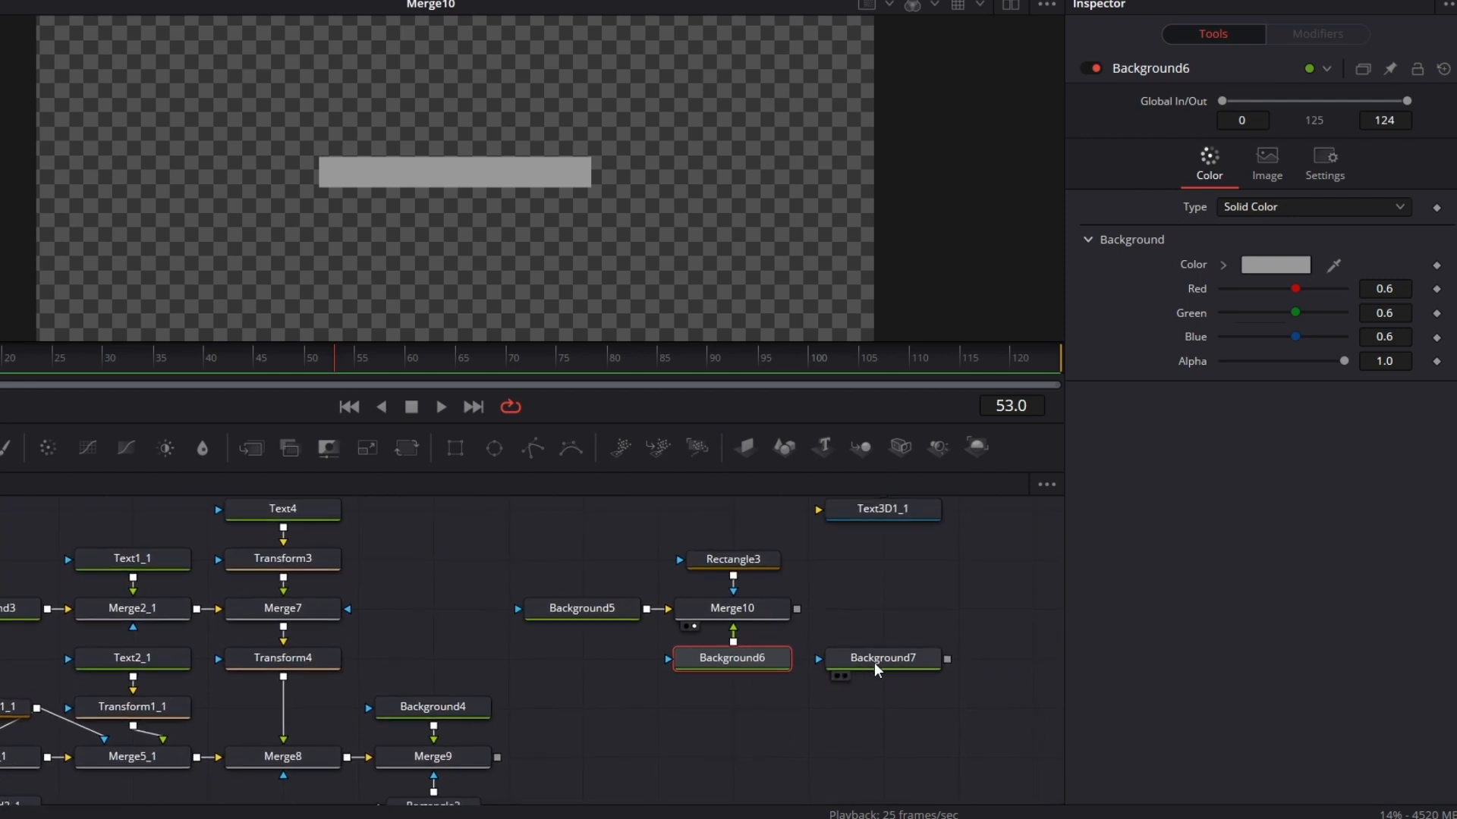
click(918, 613)
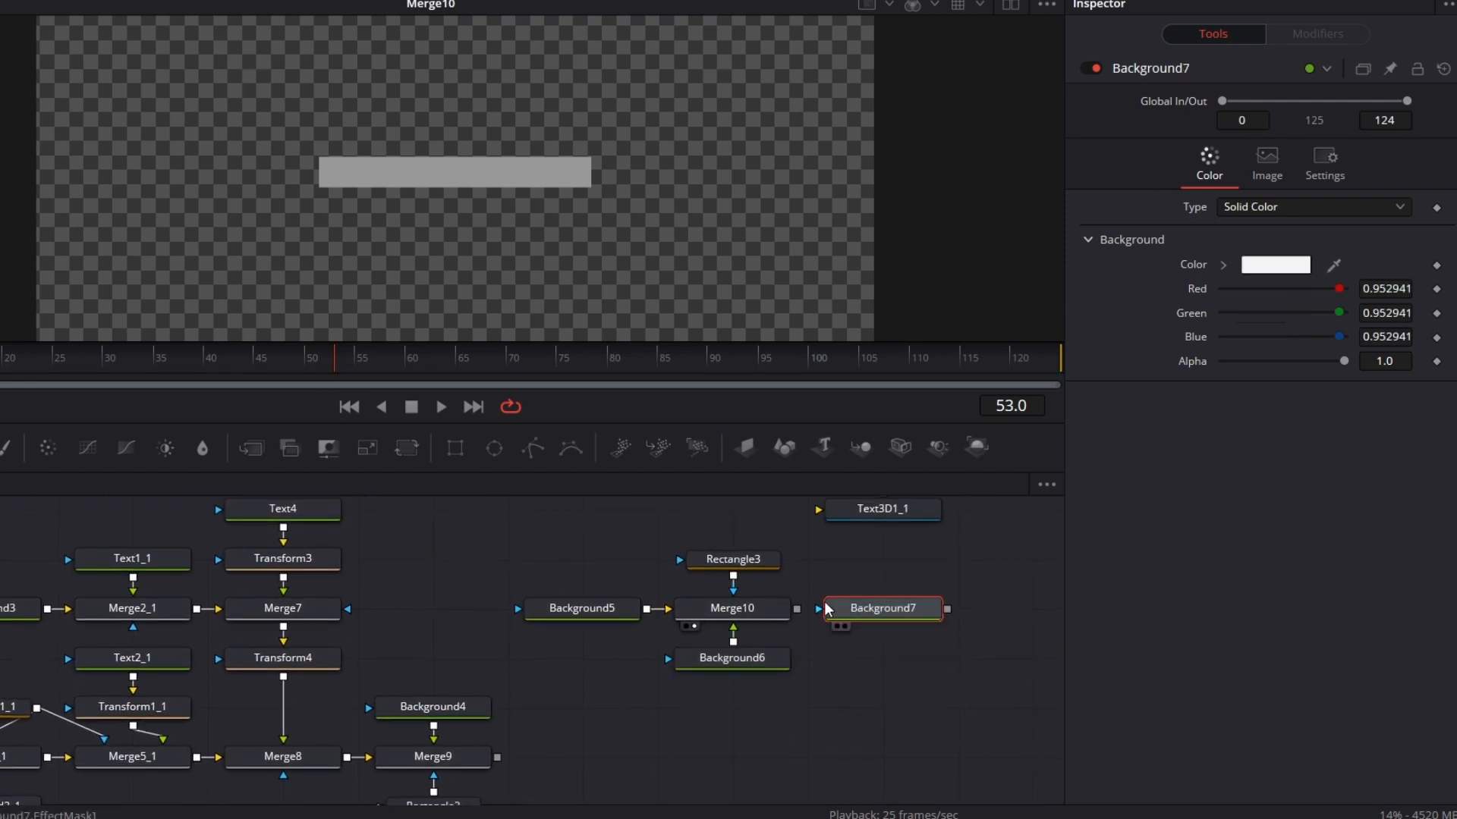
drag(881, 613, 781, 772)
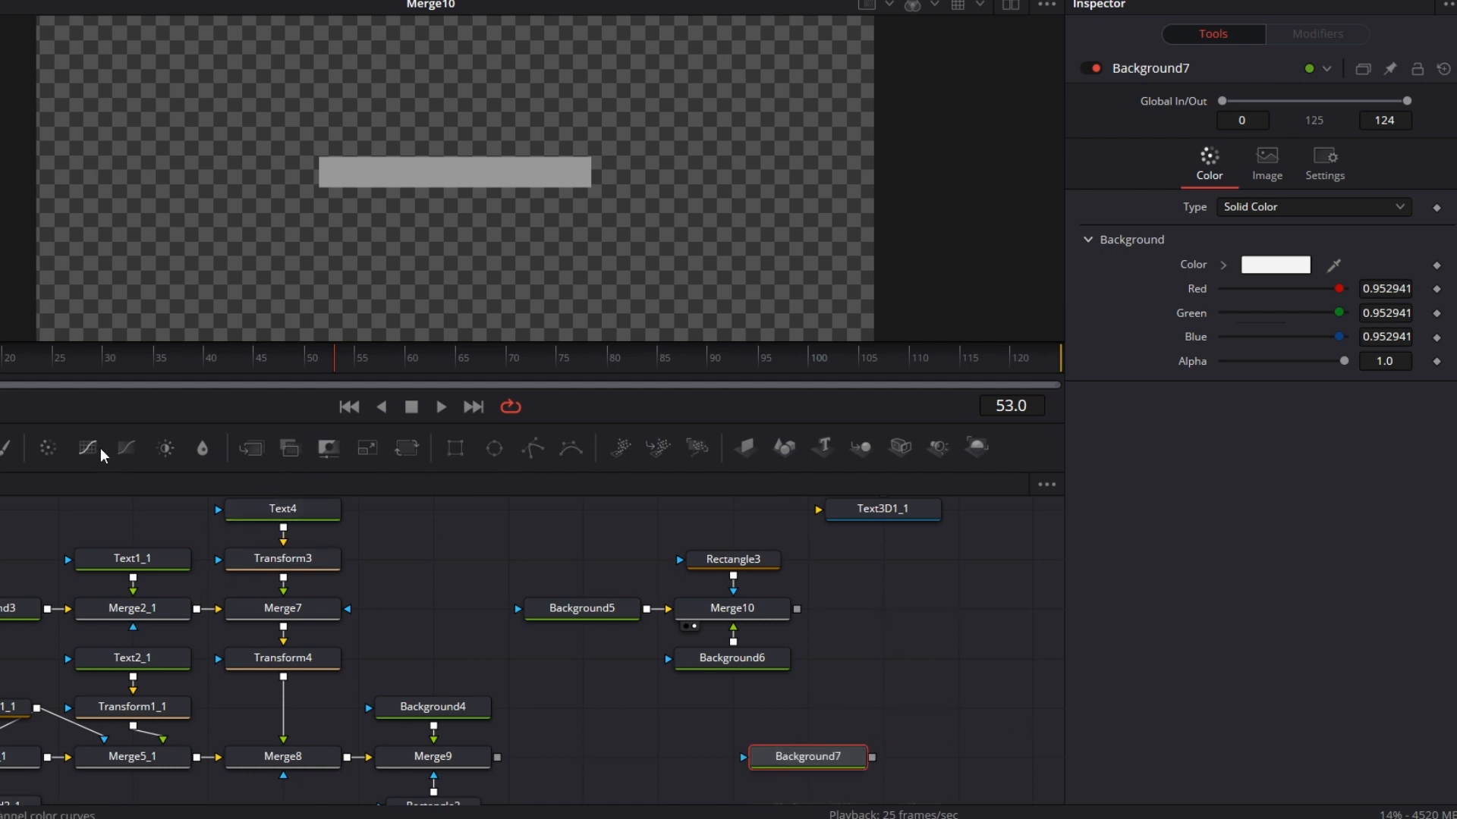
Step: Add a Merge node that puts Background7 over Merge10's output, and align the pair beside Merge10
drag(251, 448, 888, 707)
drag(850, 757, 883, 705)
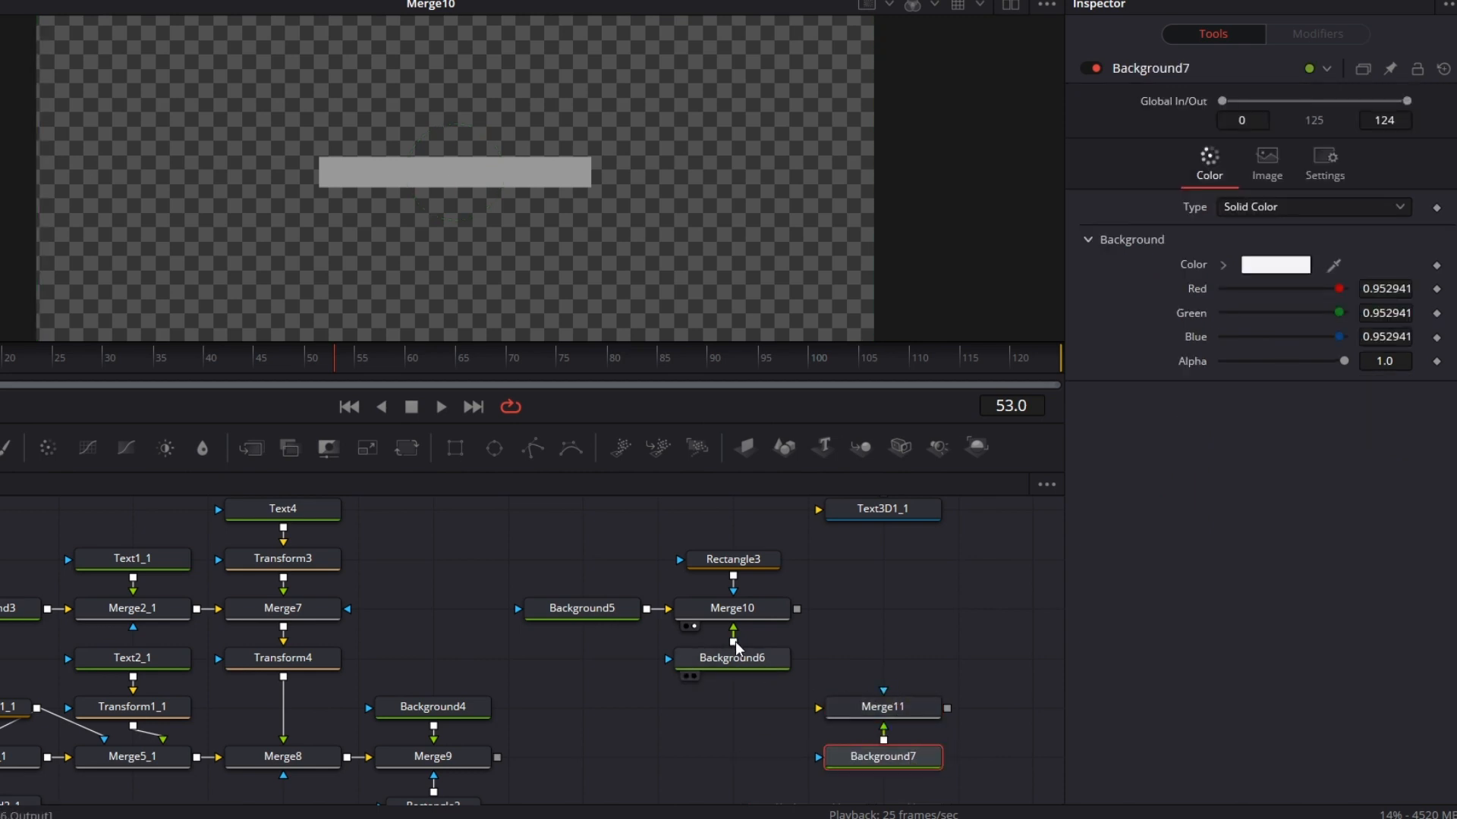
drag(797, 609, 820, 708)
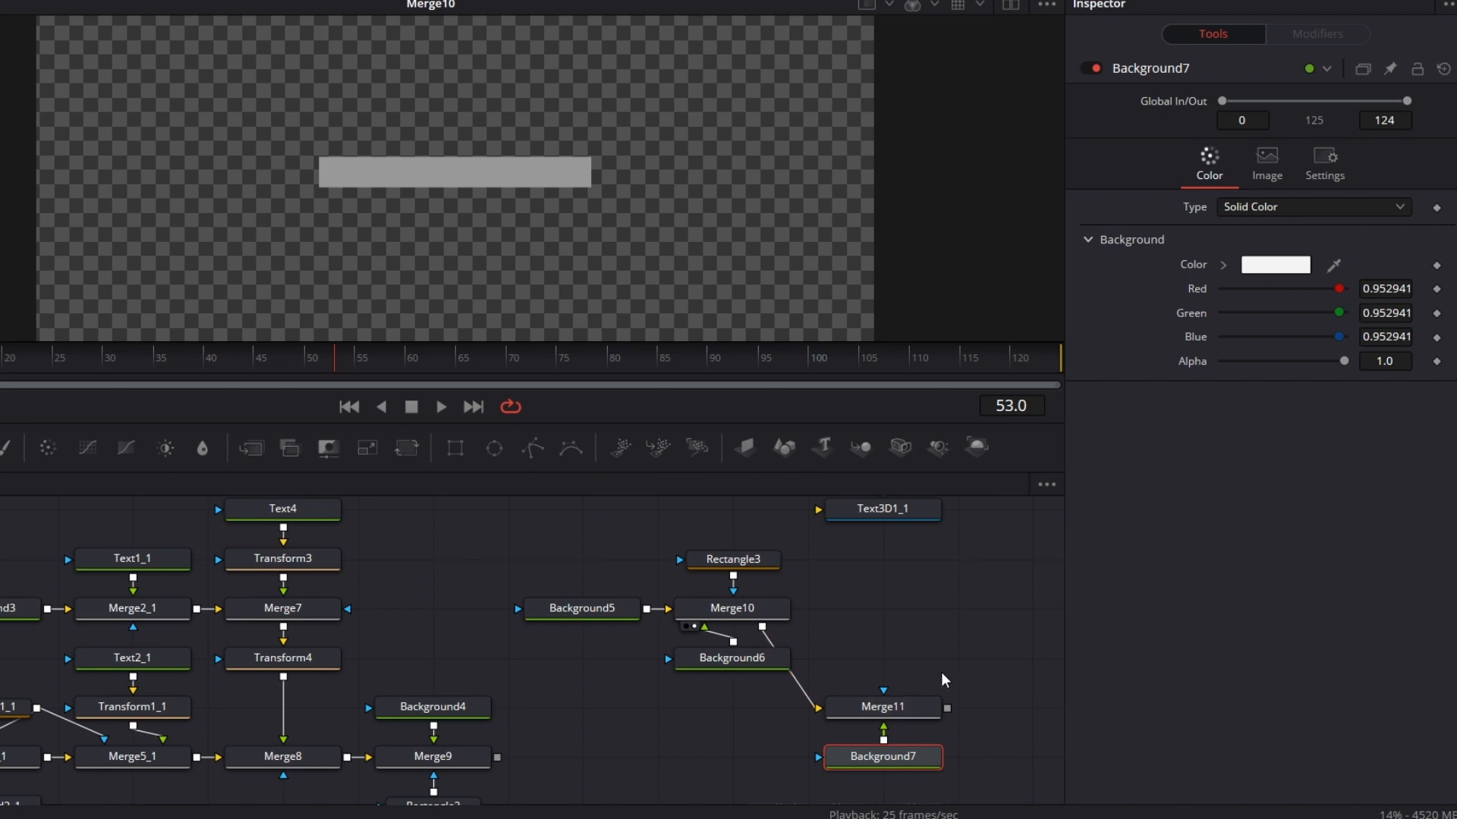
ctrl+click(922, 713)
drag(922, 713, 932, 636)
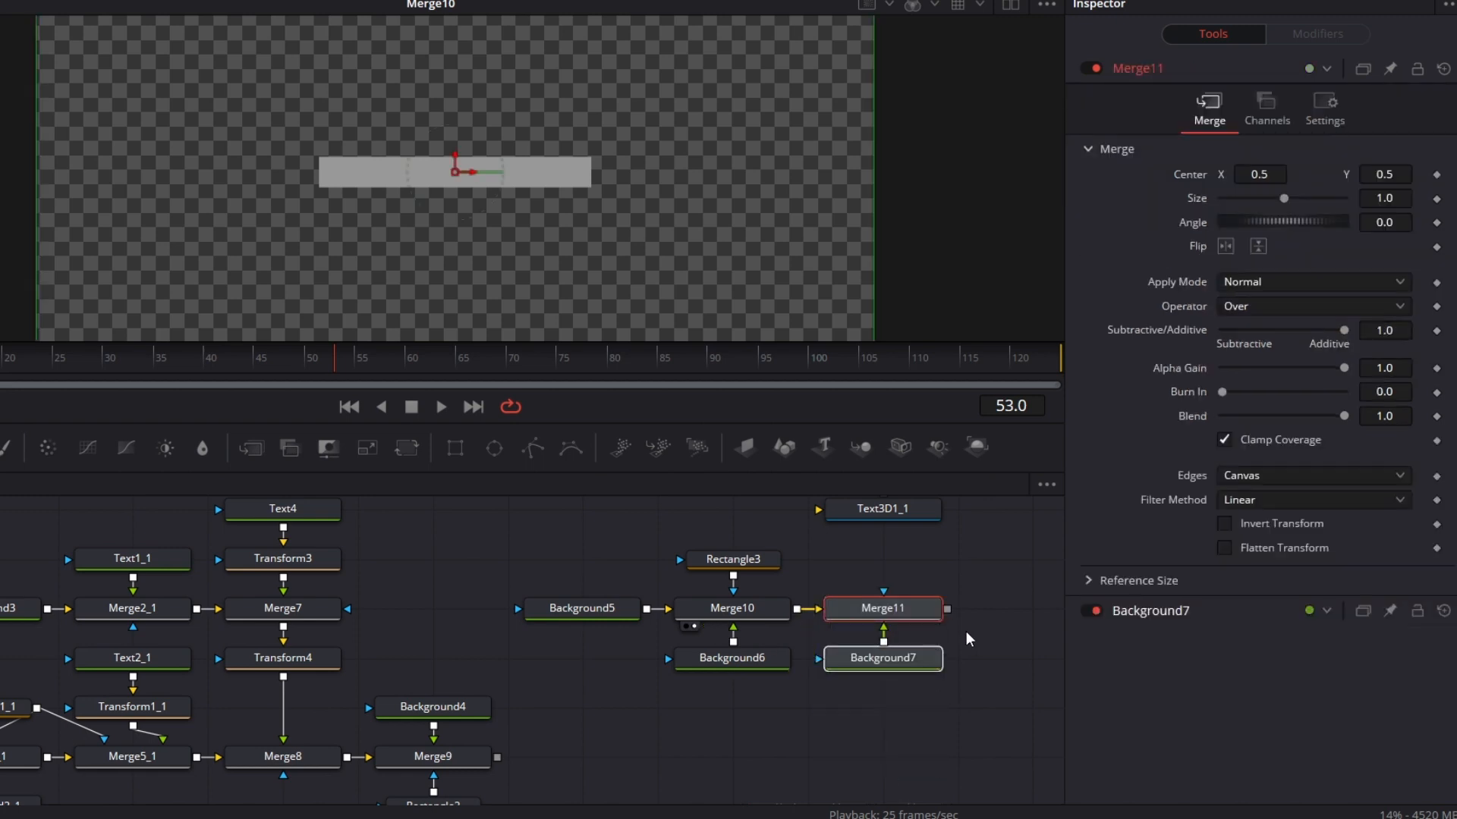
Step: View Merge11's output and attach a new Rectangle mask to Merge11
click(920, 662)
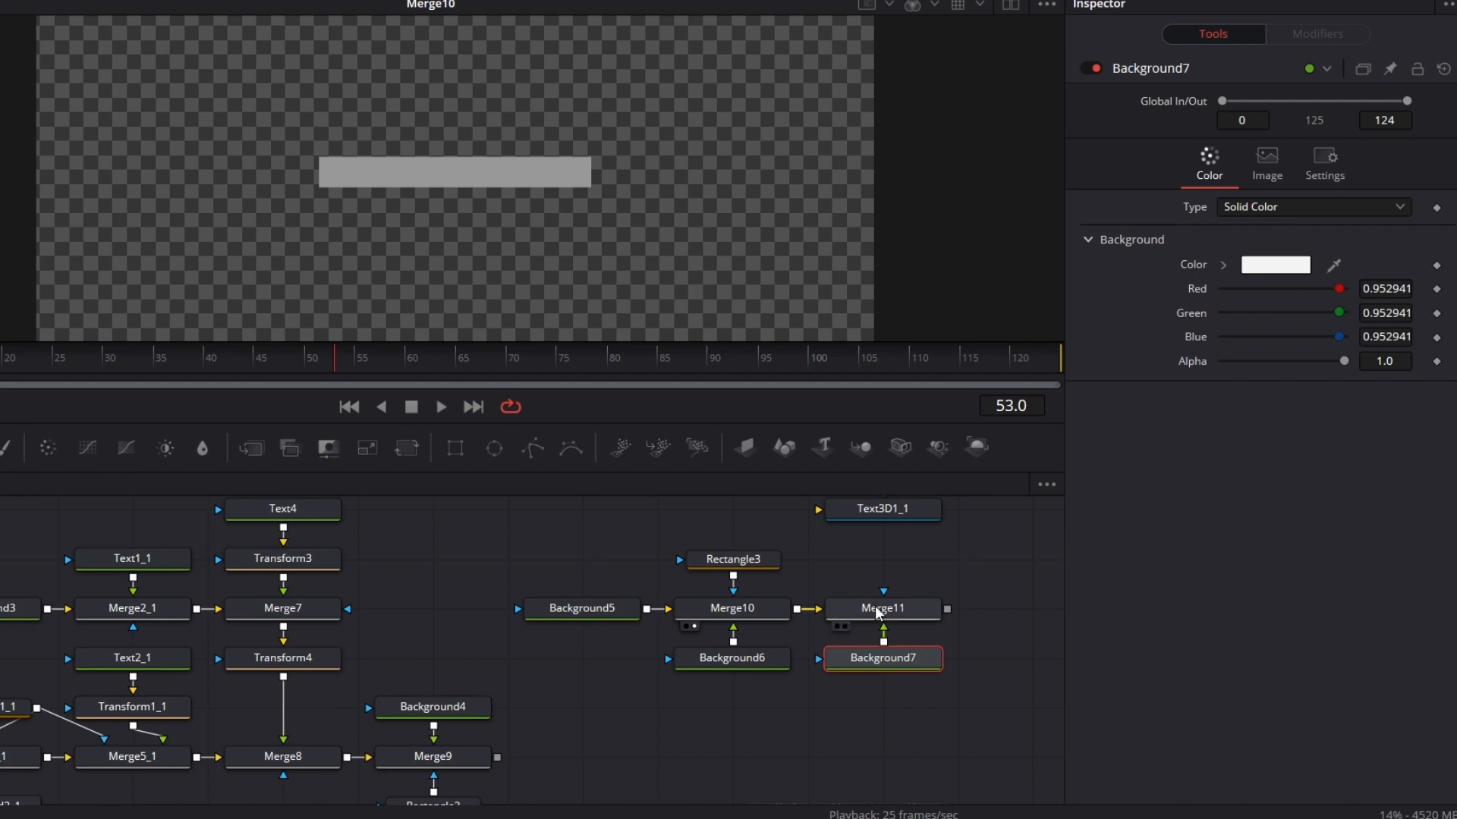
click(878, 613)
key(1)
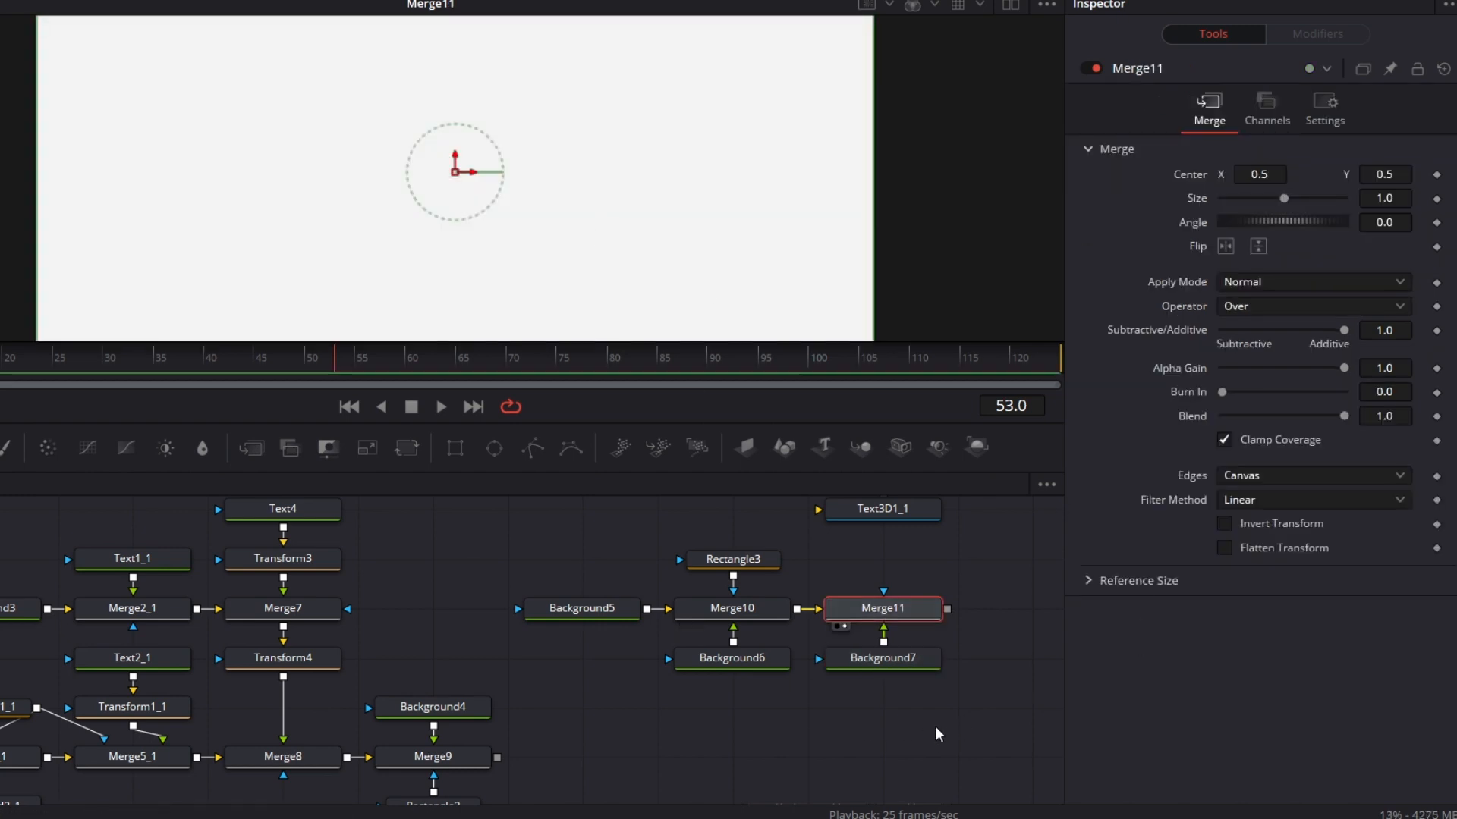
drag(458, 450, 899, 609)
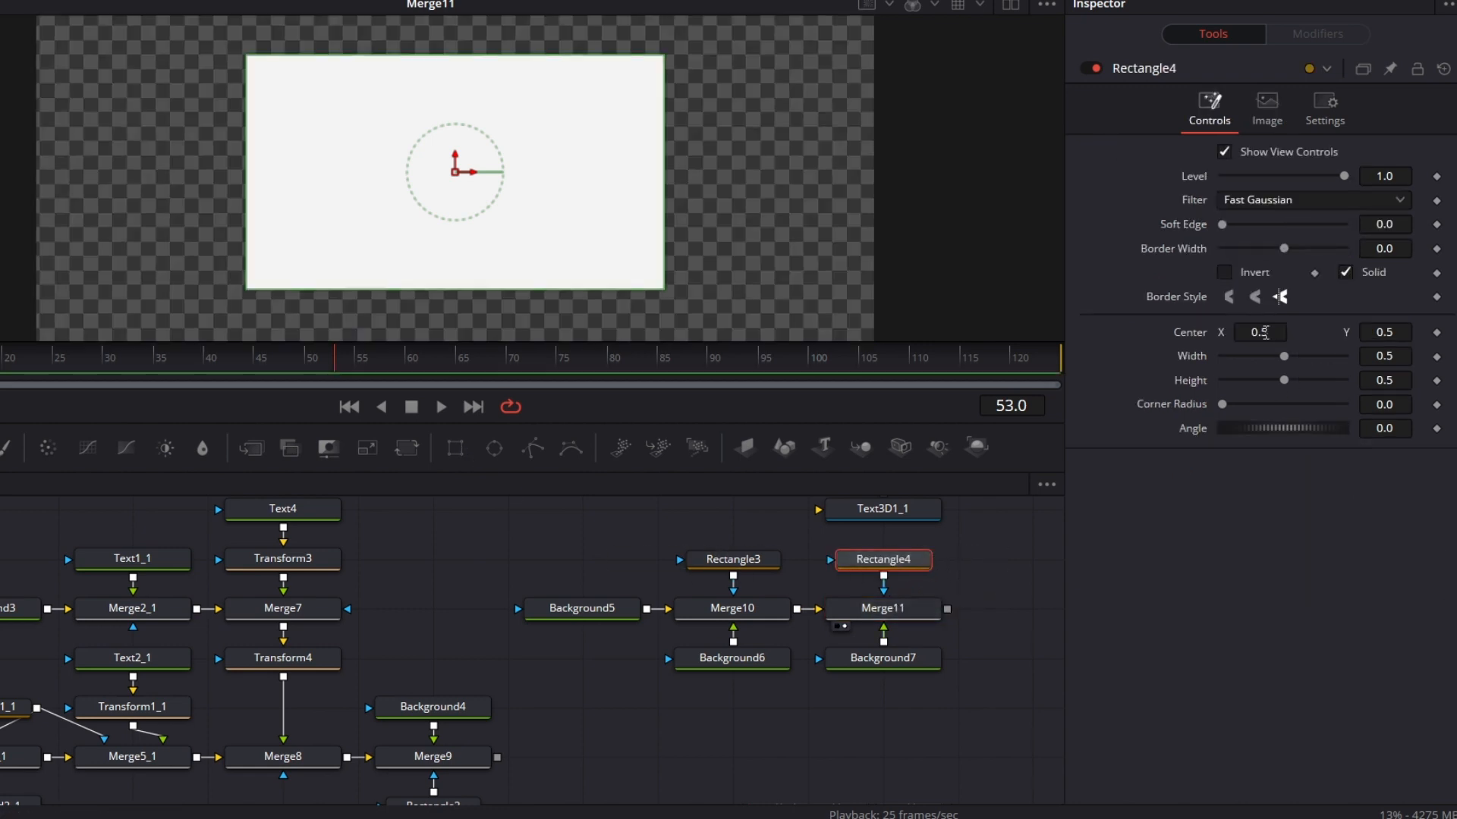
Step: Set the Rectangle4 mask's height to 0.055, using Rectangle3's dimensions as reference
click(1387, 381)
key(BackSpace)
key(Tab)
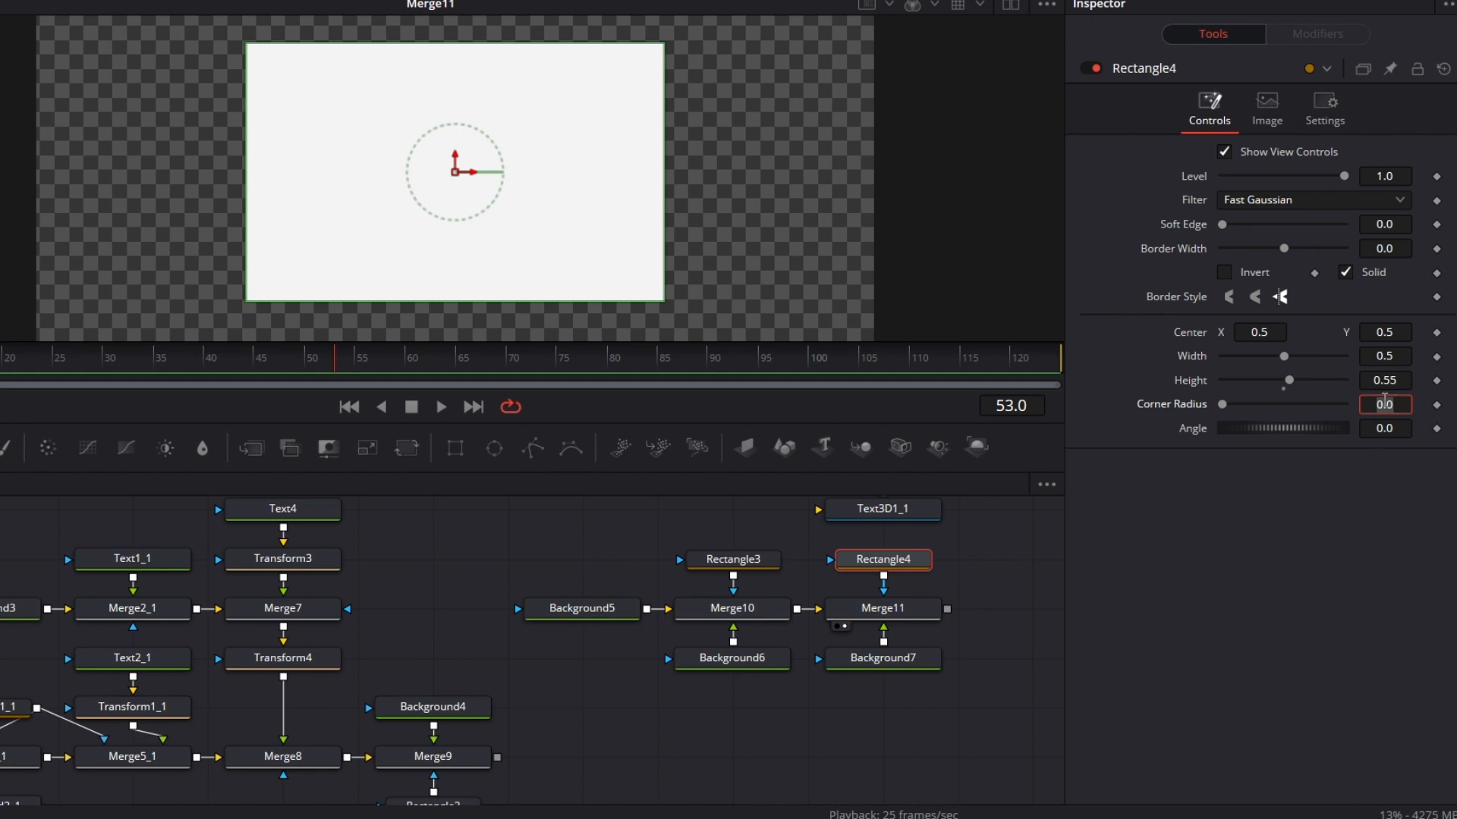
click(759, 565)
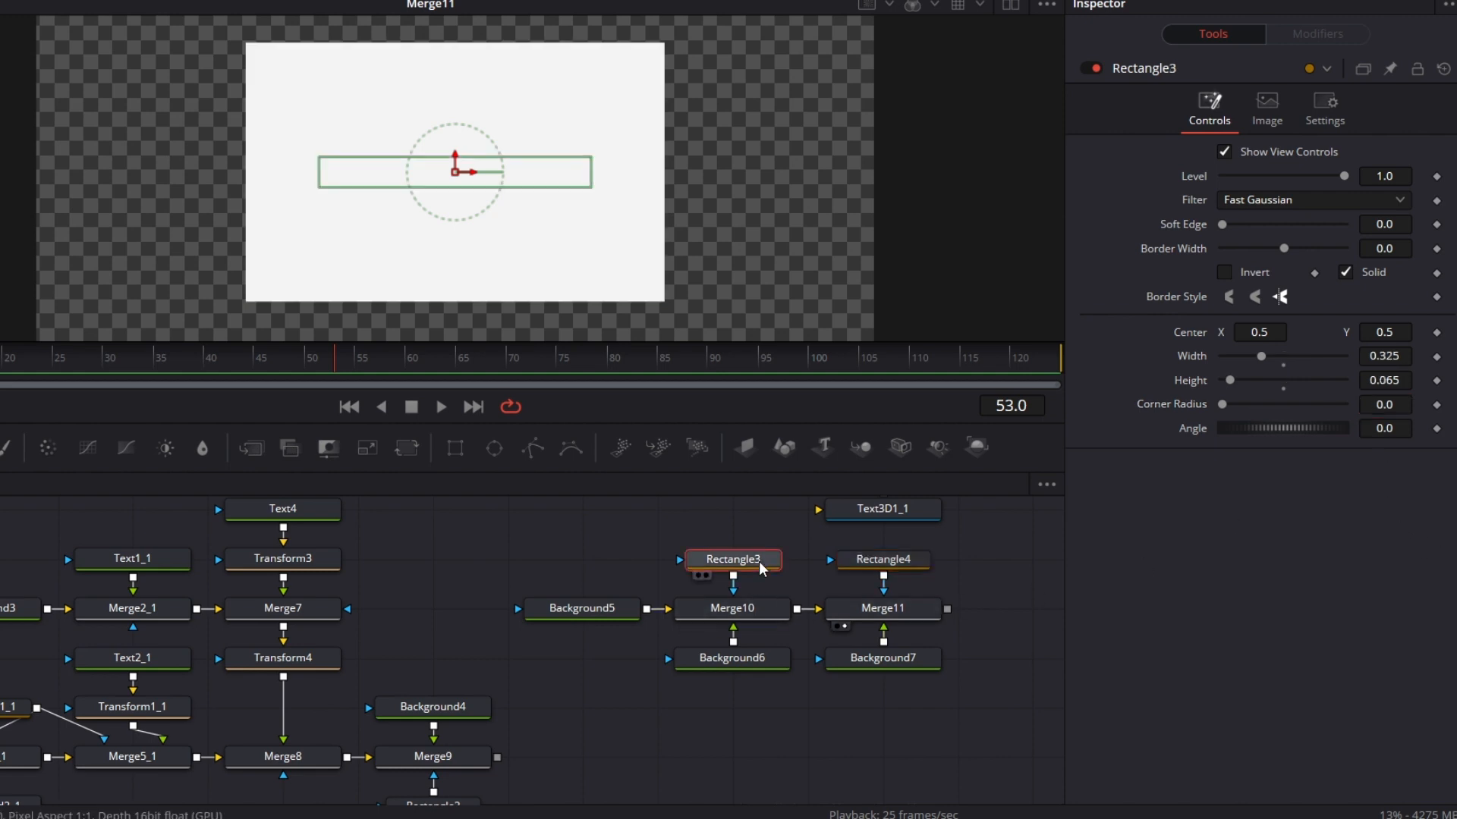
click(920, 563)
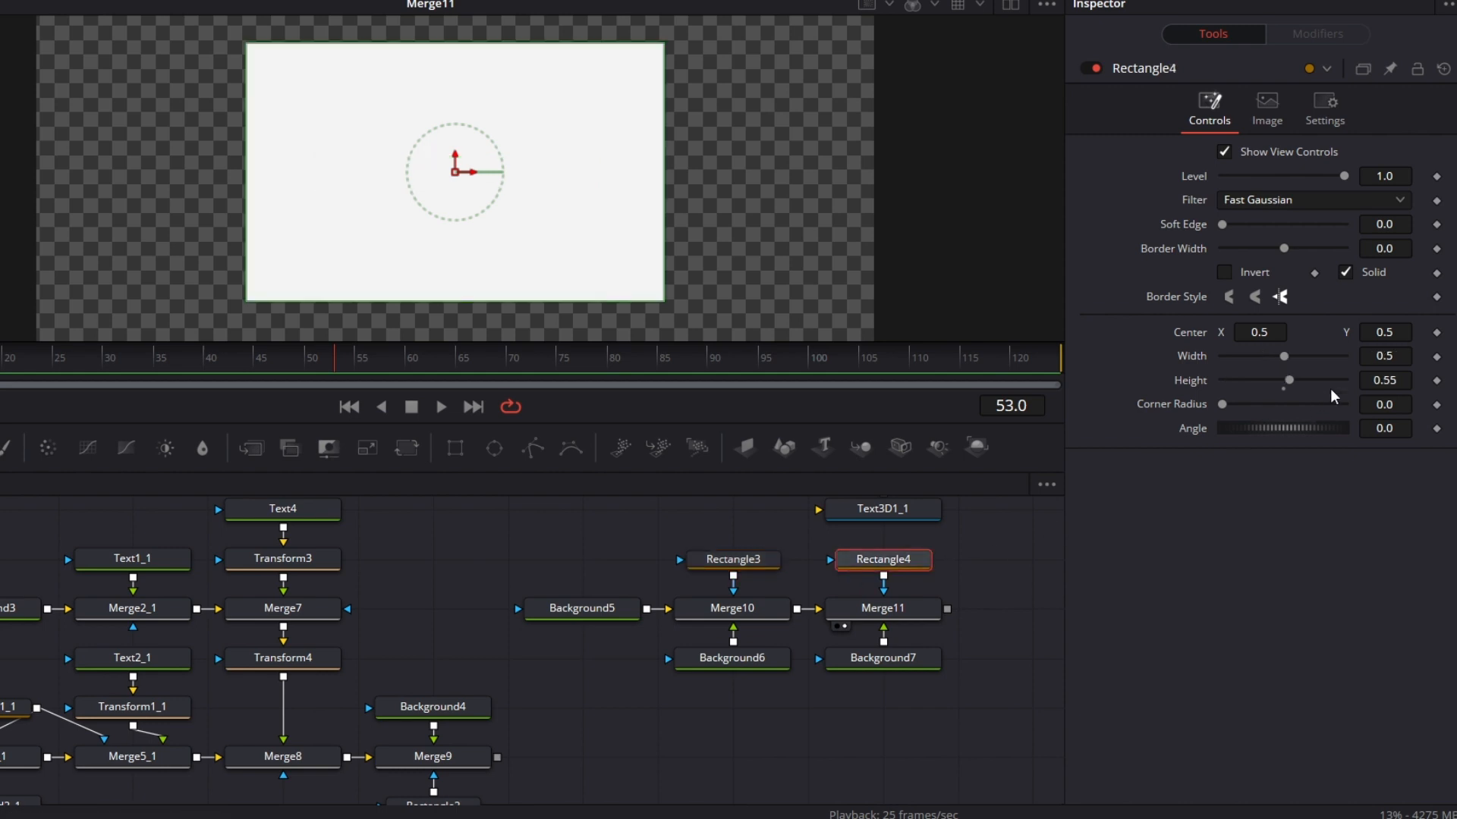
click(1393, 376)
text(0)
key(Tab)
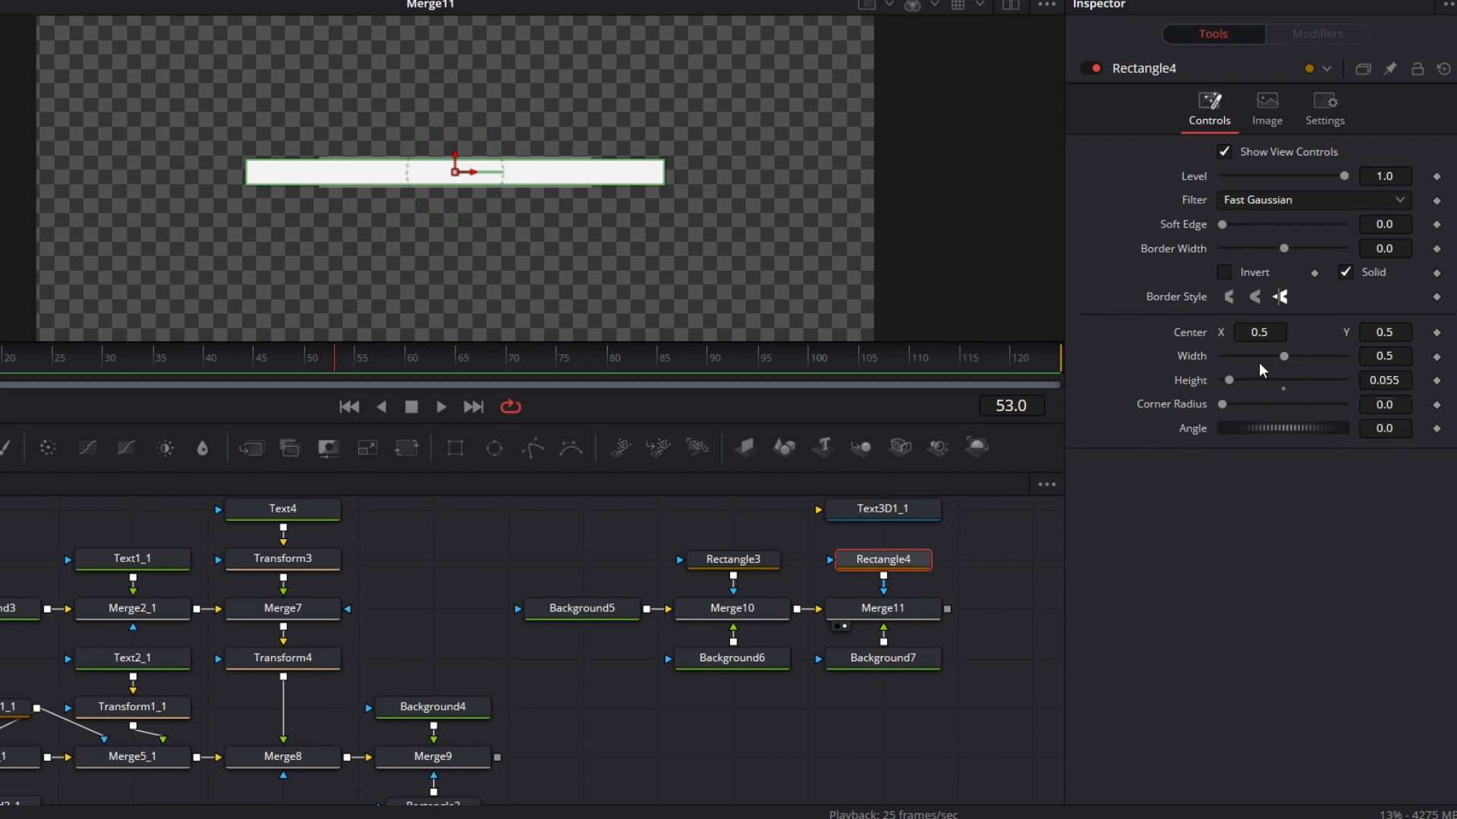
Step: Shrink the Rectangle4 mask to a width of 0.042 and a height of 0.032
drag(1388, 360, 1092, 360)
click(1394, 379)
key(BackSpace)
text(3)
key(Tab)
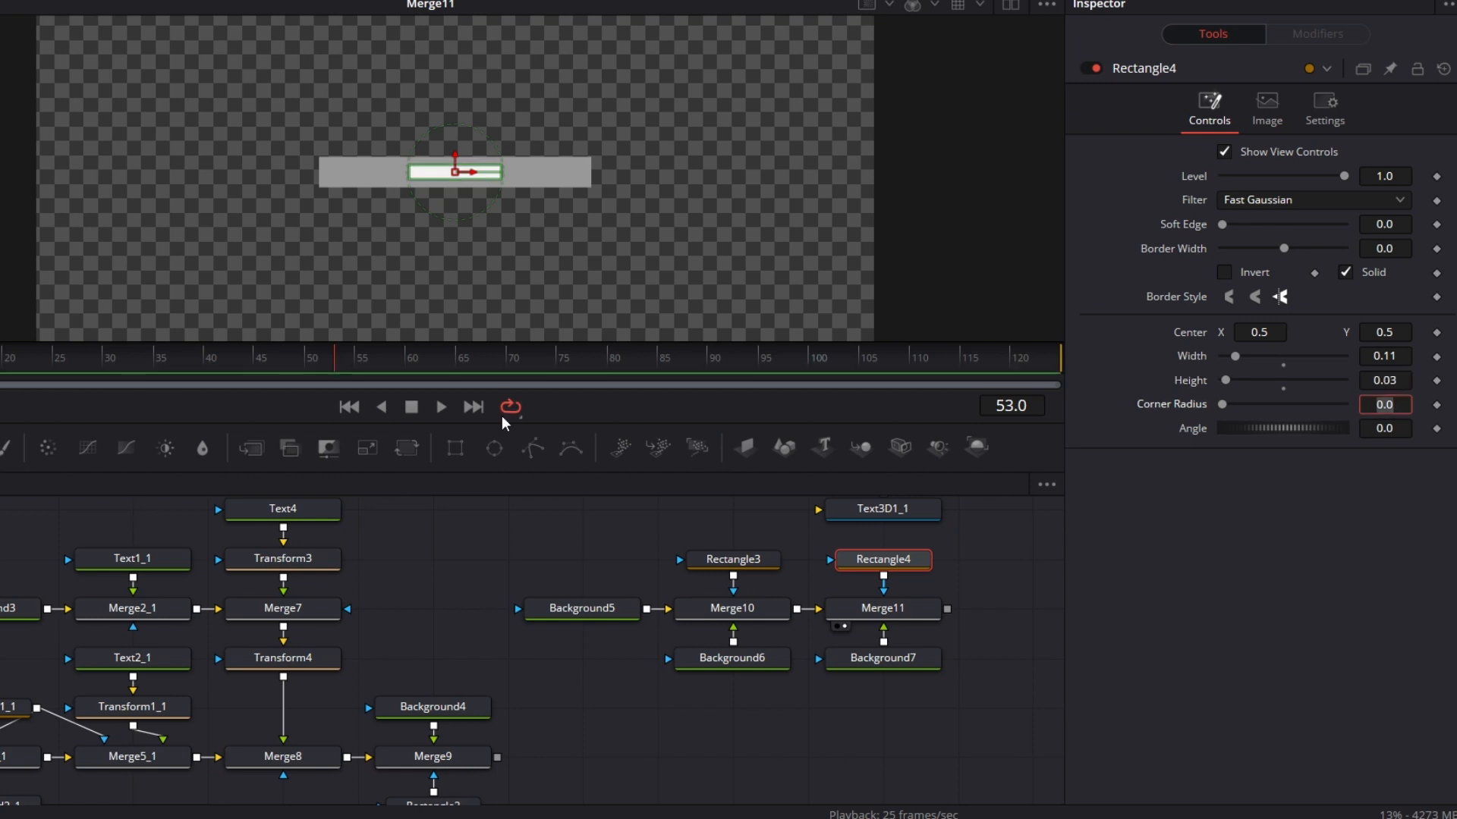
click(1408, 379)
text(2)
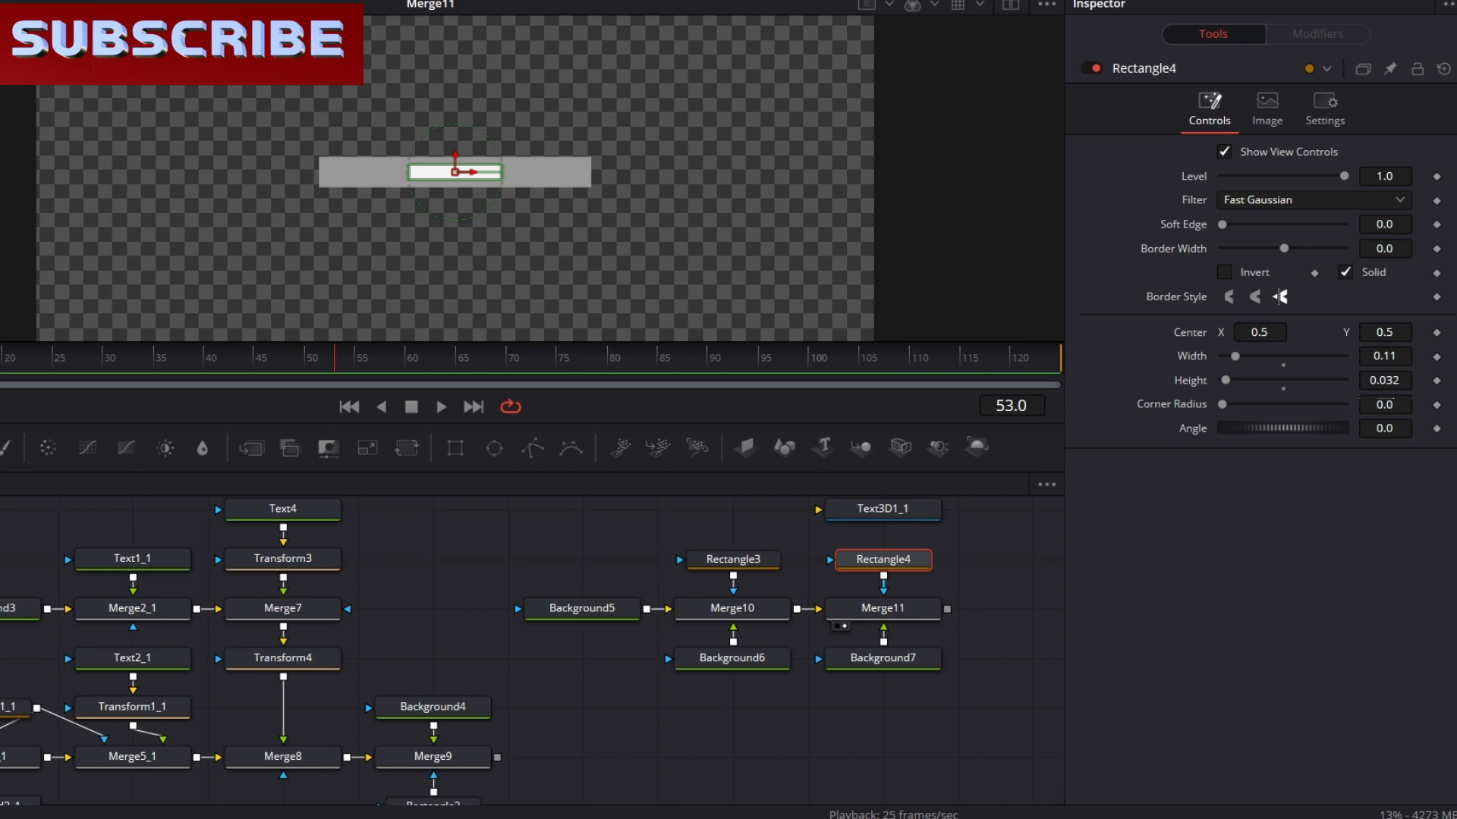
drag(1385, 356, 1334, 357)
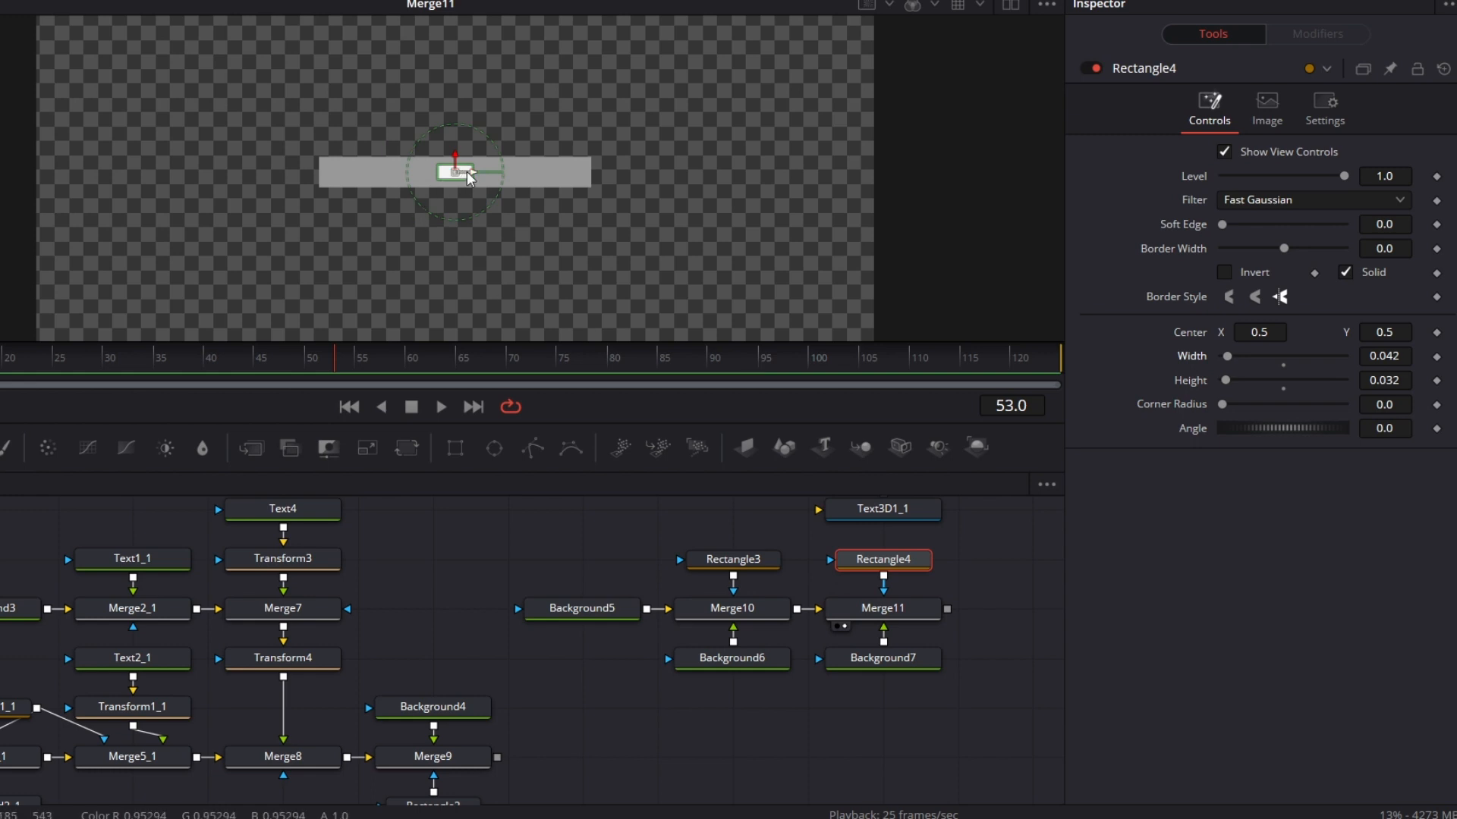
Step: Move the Rectangle4 mask horizontally to the grey bar's right end, at center X about 0.684
drag(475, 177, 630, 185)
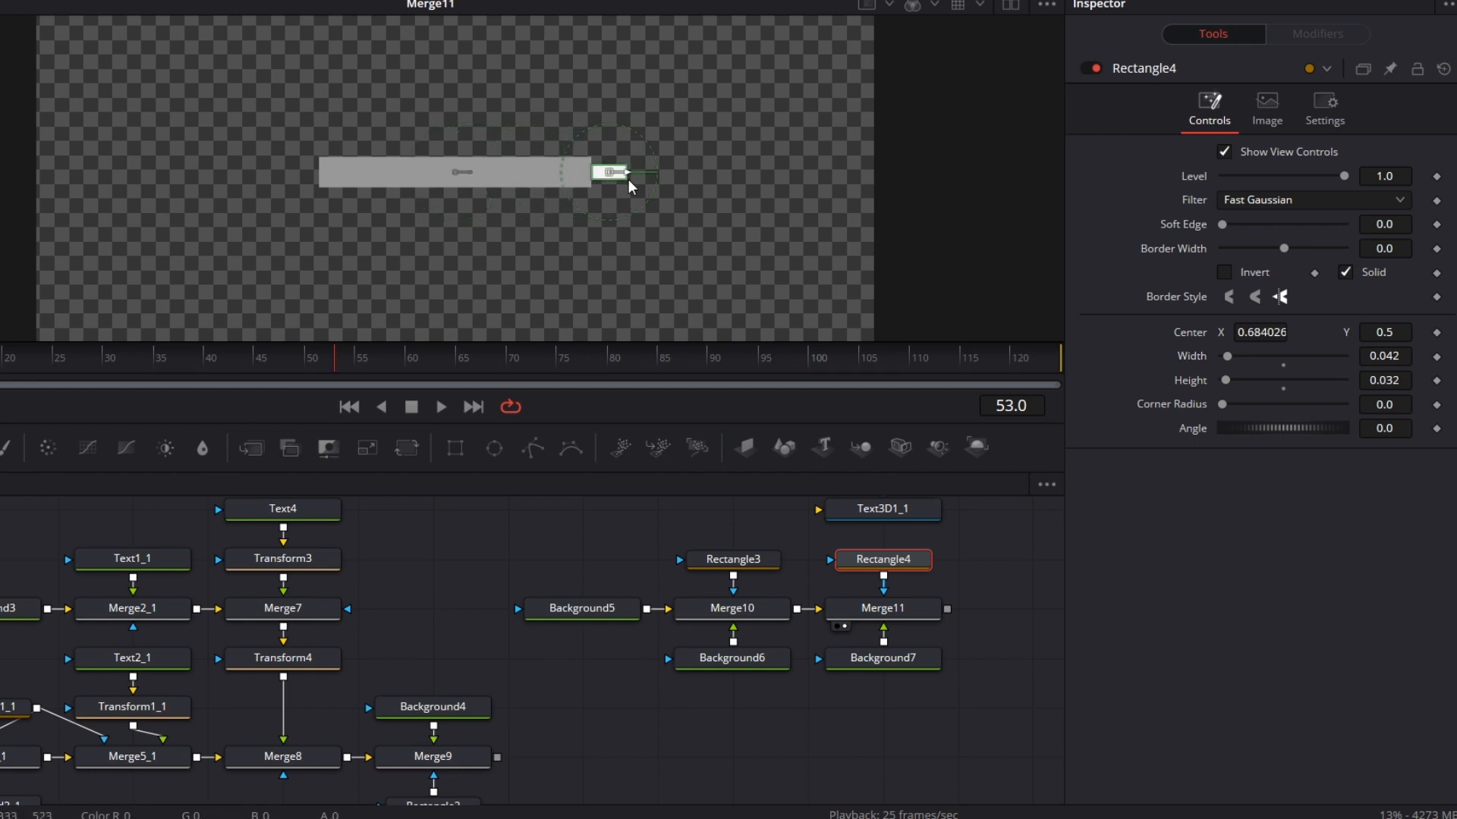
click(995, 611)
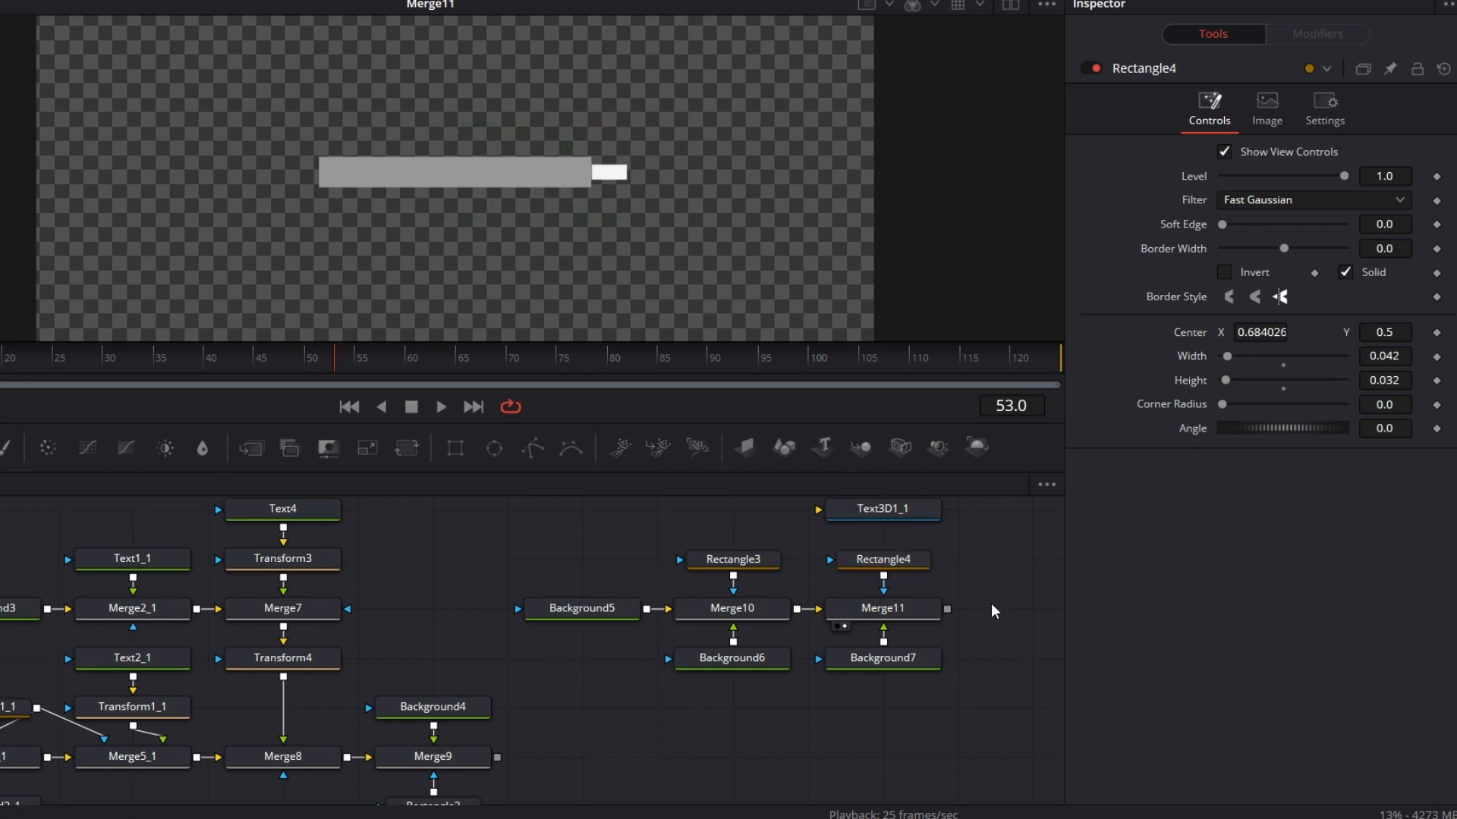
drag(961, 637, 915, 661)
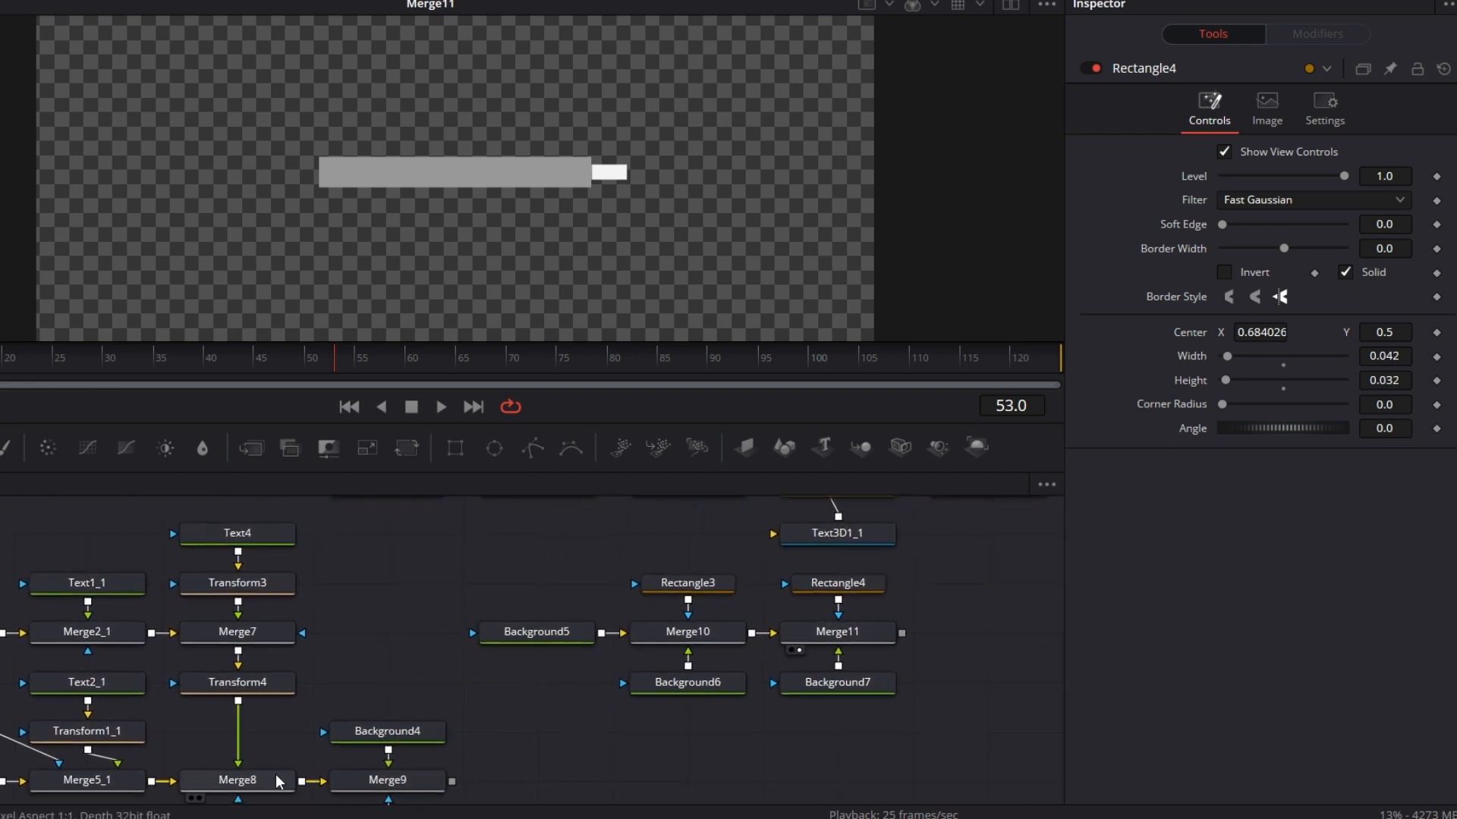
Step: Move the whole Background5 branch left toward the card tree and place Background7 to the right of Merge11
drag(479, 564, 850, 712)
drag(819, 645, 730, 648)
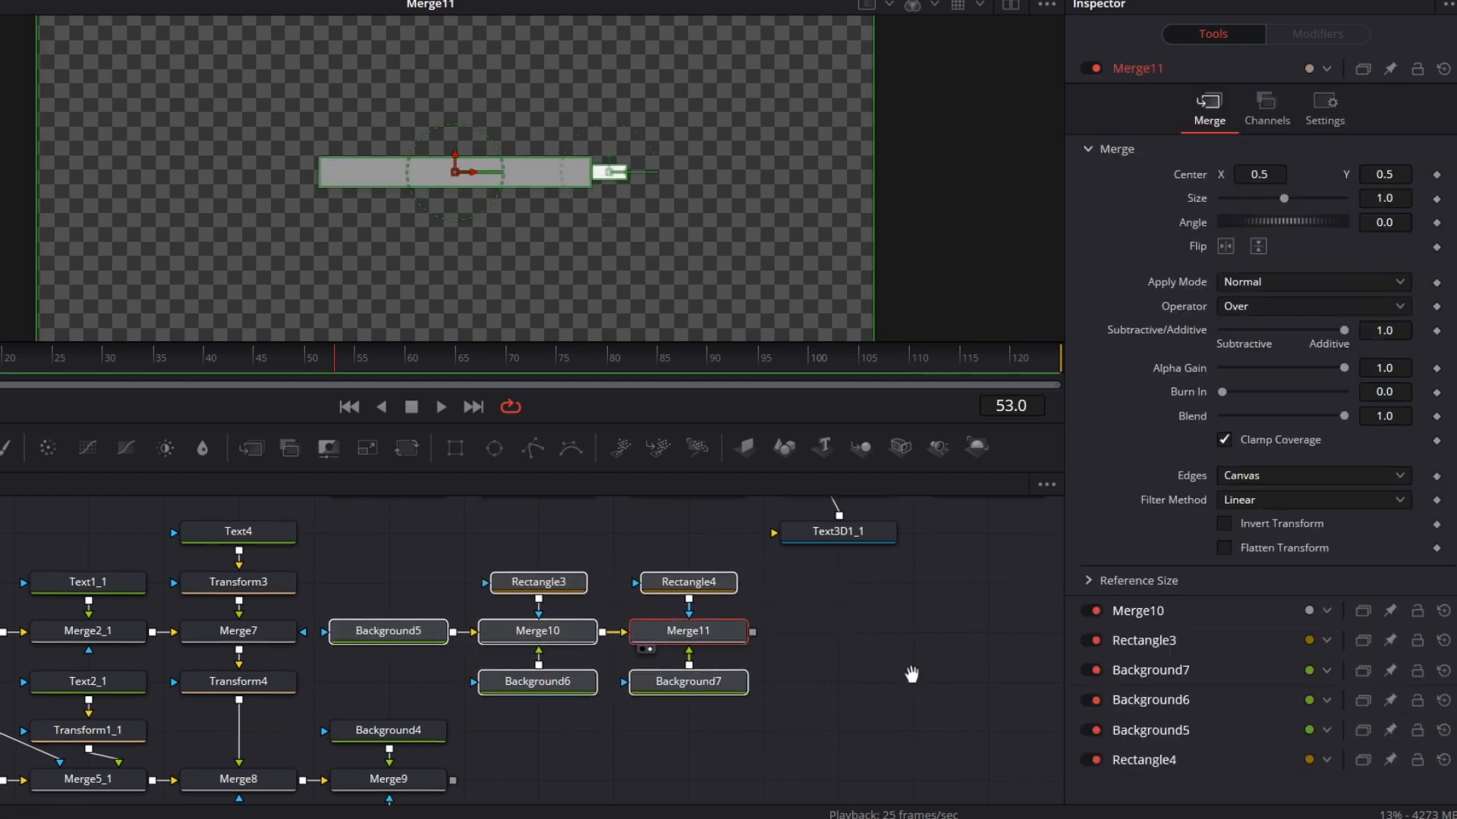
drag(911, 676, 913, 667)
click(786, 724)
drag(726, 680, 849, 630)
Step: Merge Merge11's output over Merge9 with a new Merge node and view the combined card
drag(690, 646, 482, 774)
drag(689, 641, 454, 772)
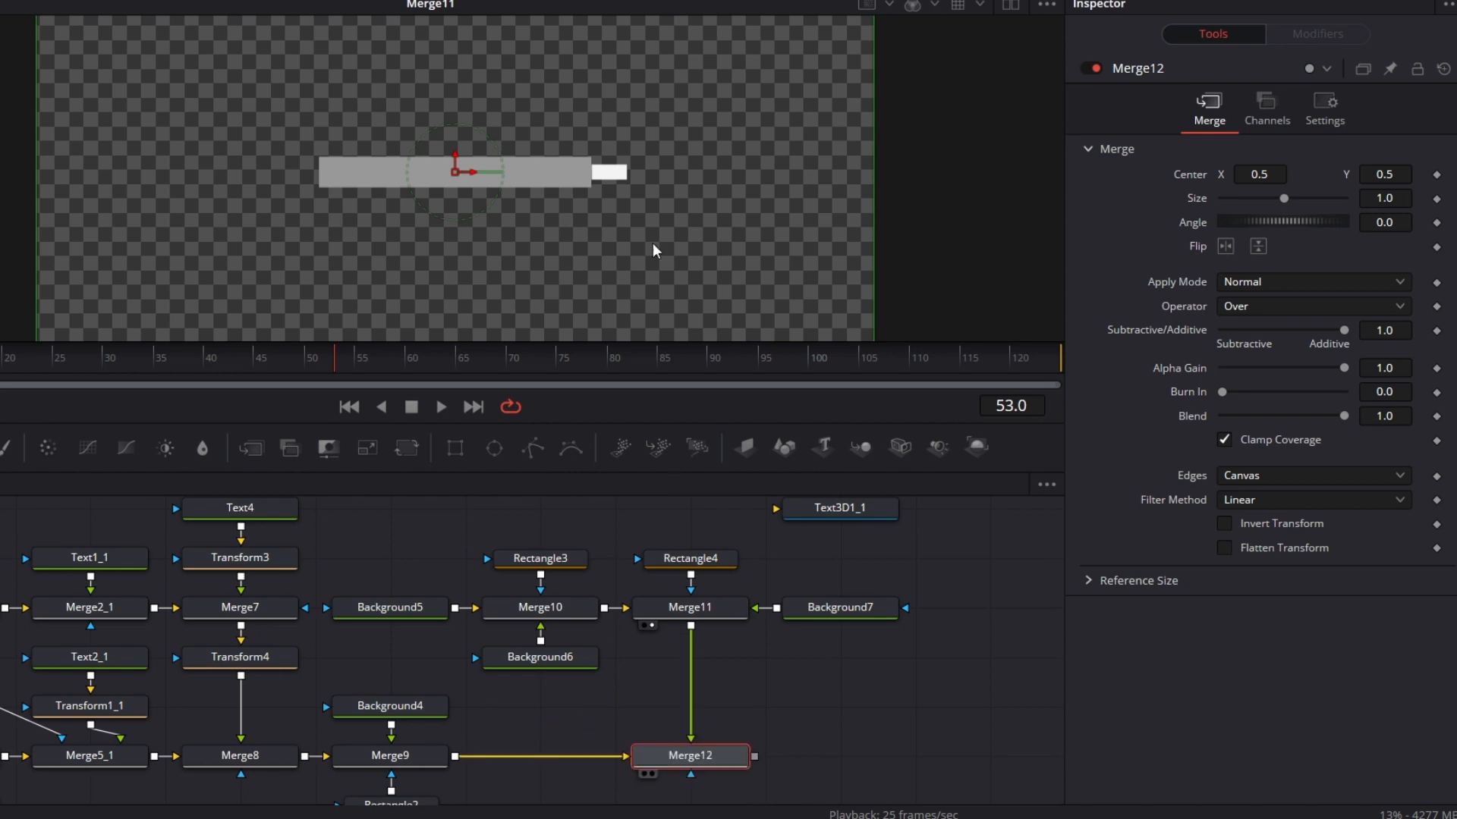
key(1)
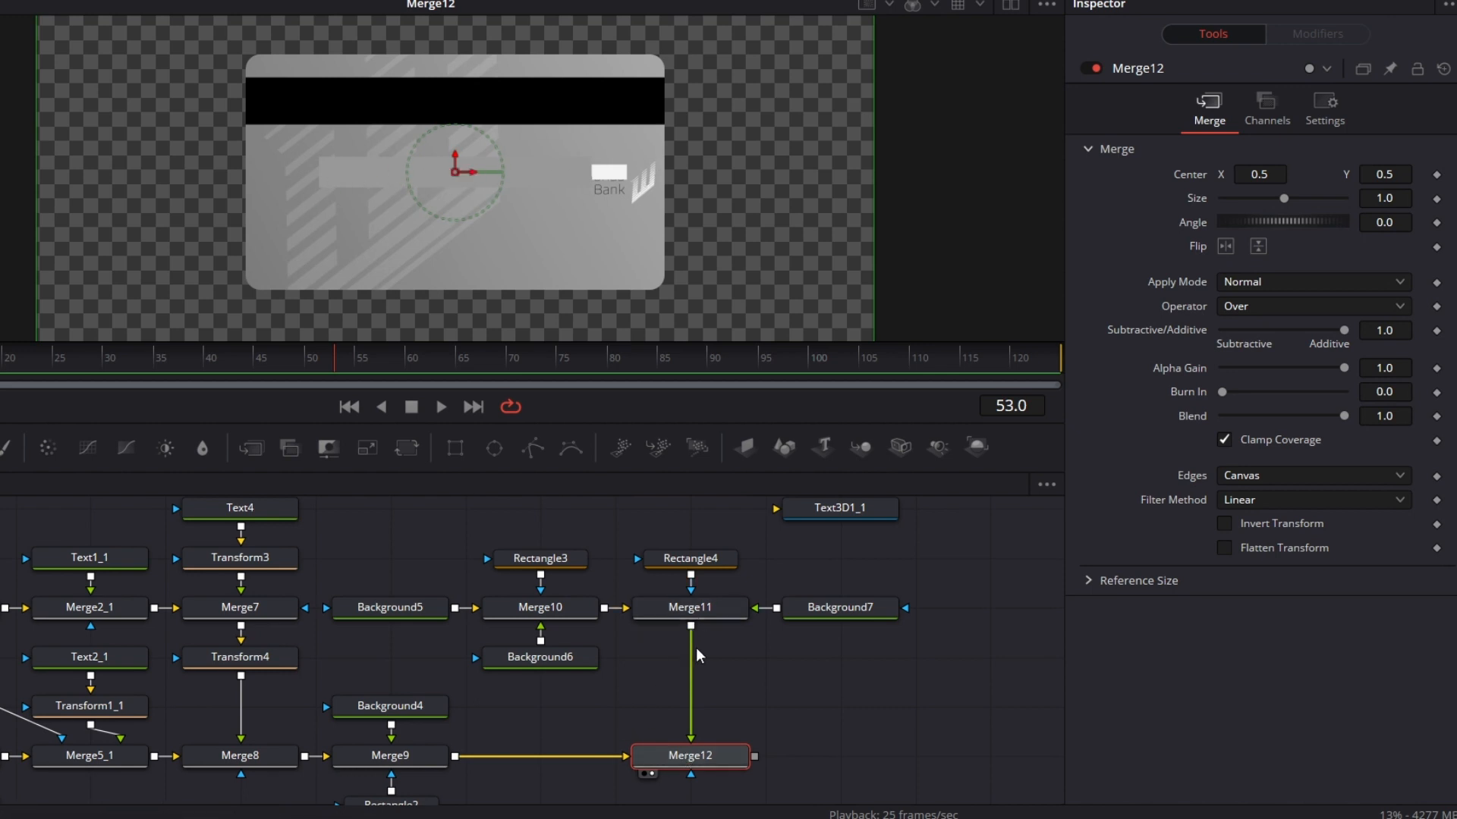
Step: Insert a Transform node between Merge11 and Merge12 and move the strip to center X about 0.433, Y about 0.475
drag(421, 475, 721, 709)
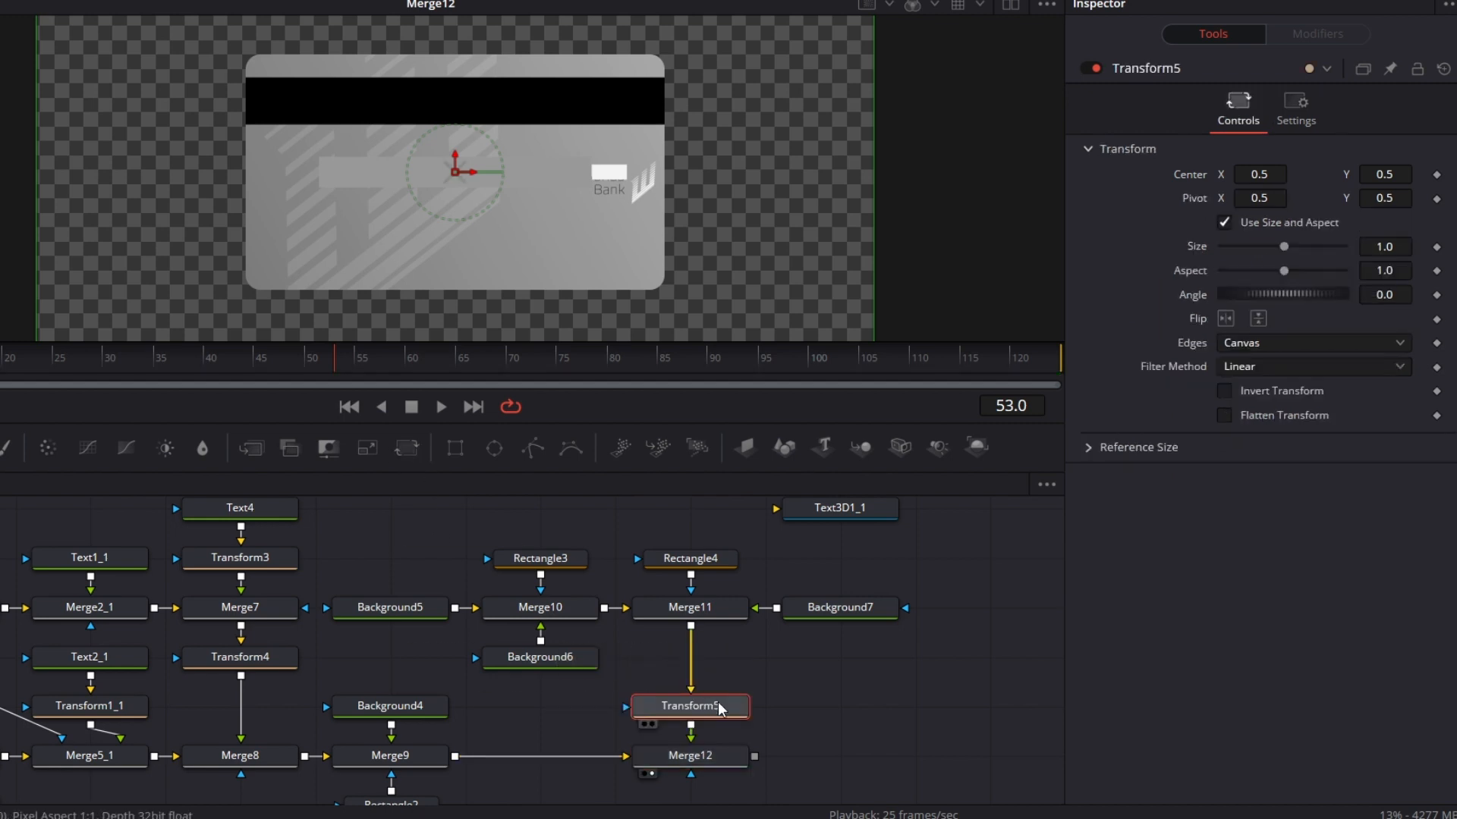
drag(453, 173, 397, 185)
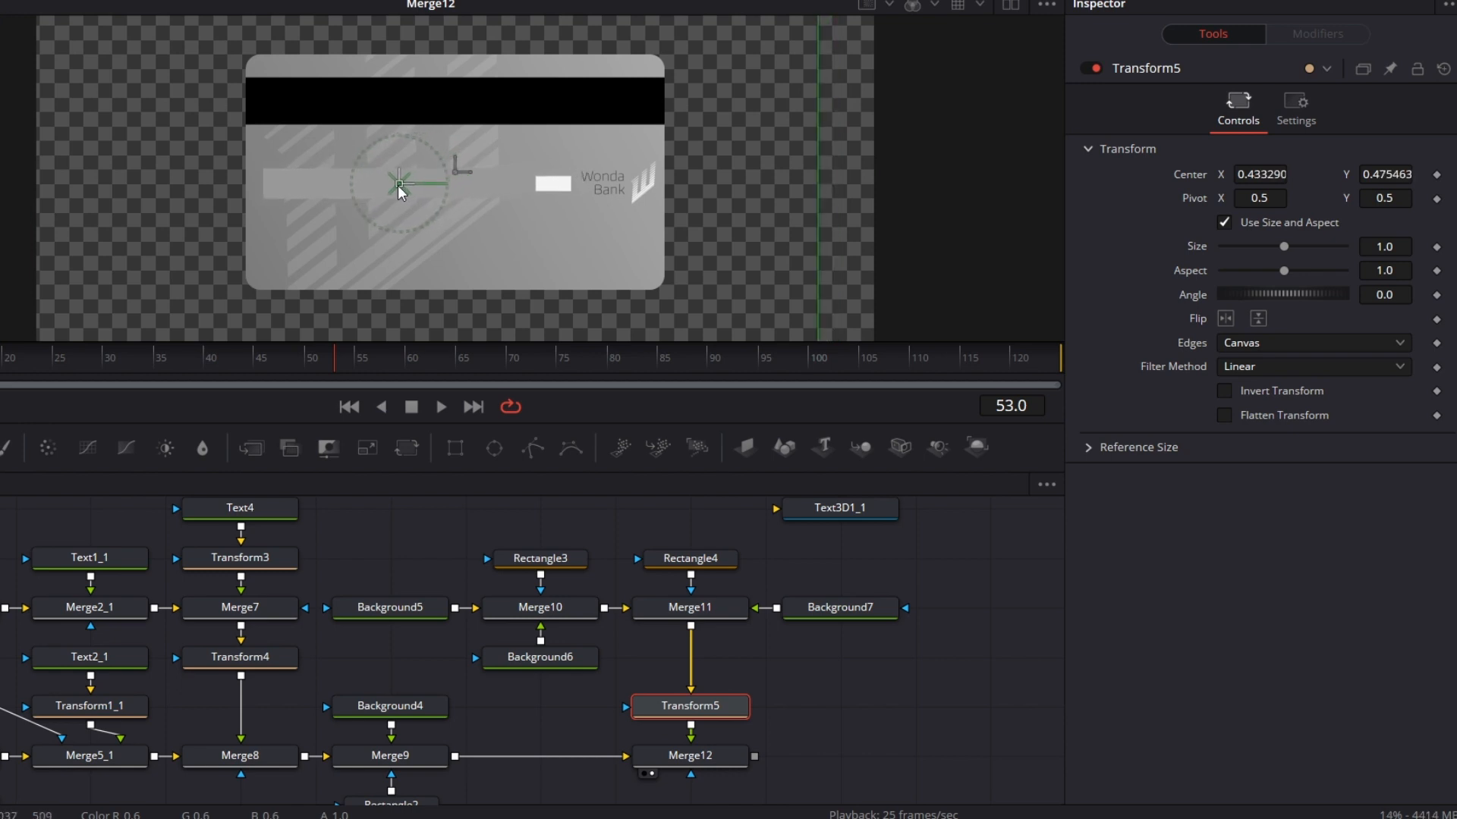
Step: Lighten the Background6 color to grey #cacaca
click(552, 656)
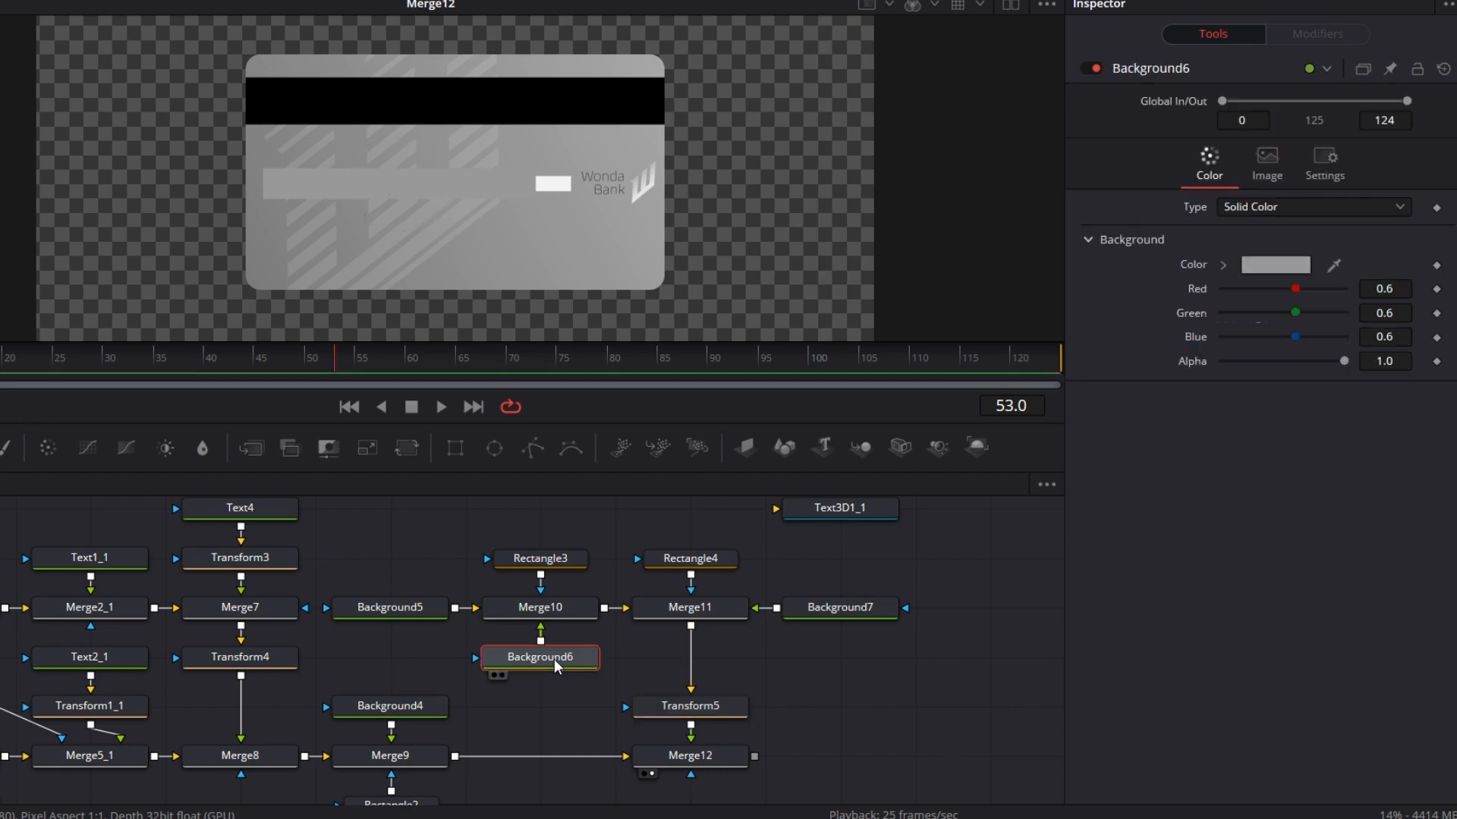
click(1277, 267)
click(850, 274)
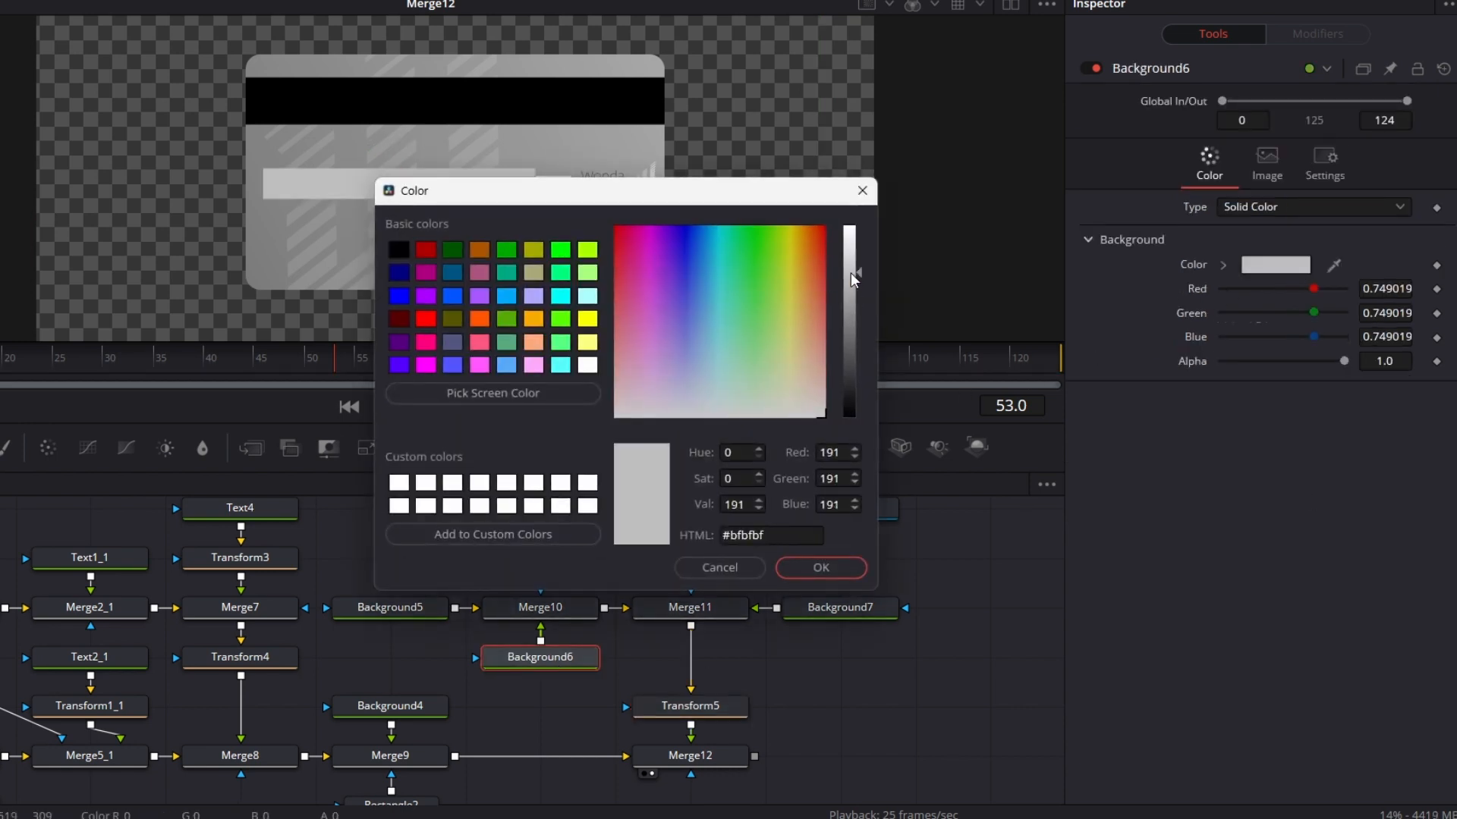
click(850, 266)
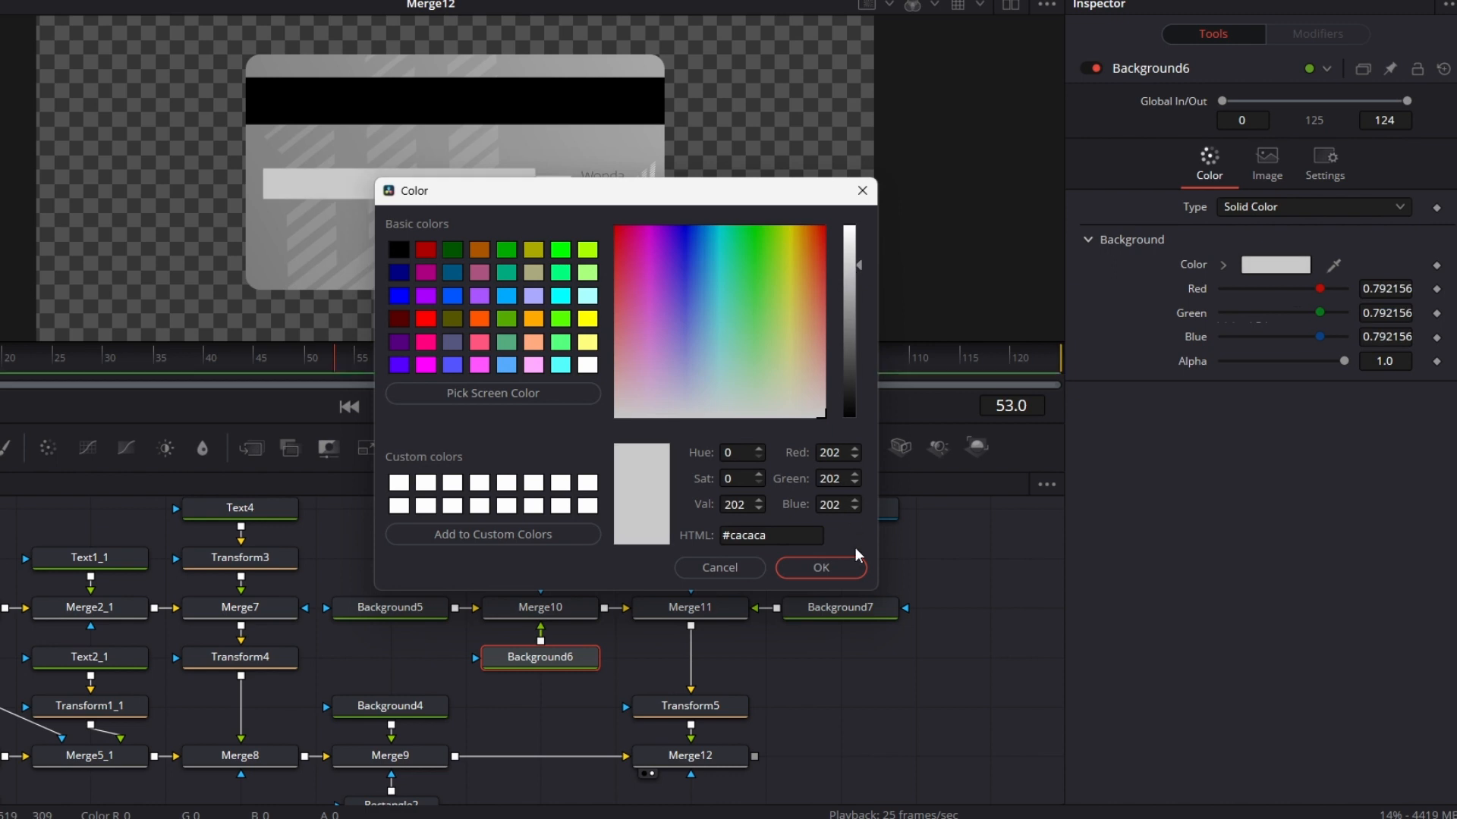
click(852, 566)
drag(994, 621, 991, 613)
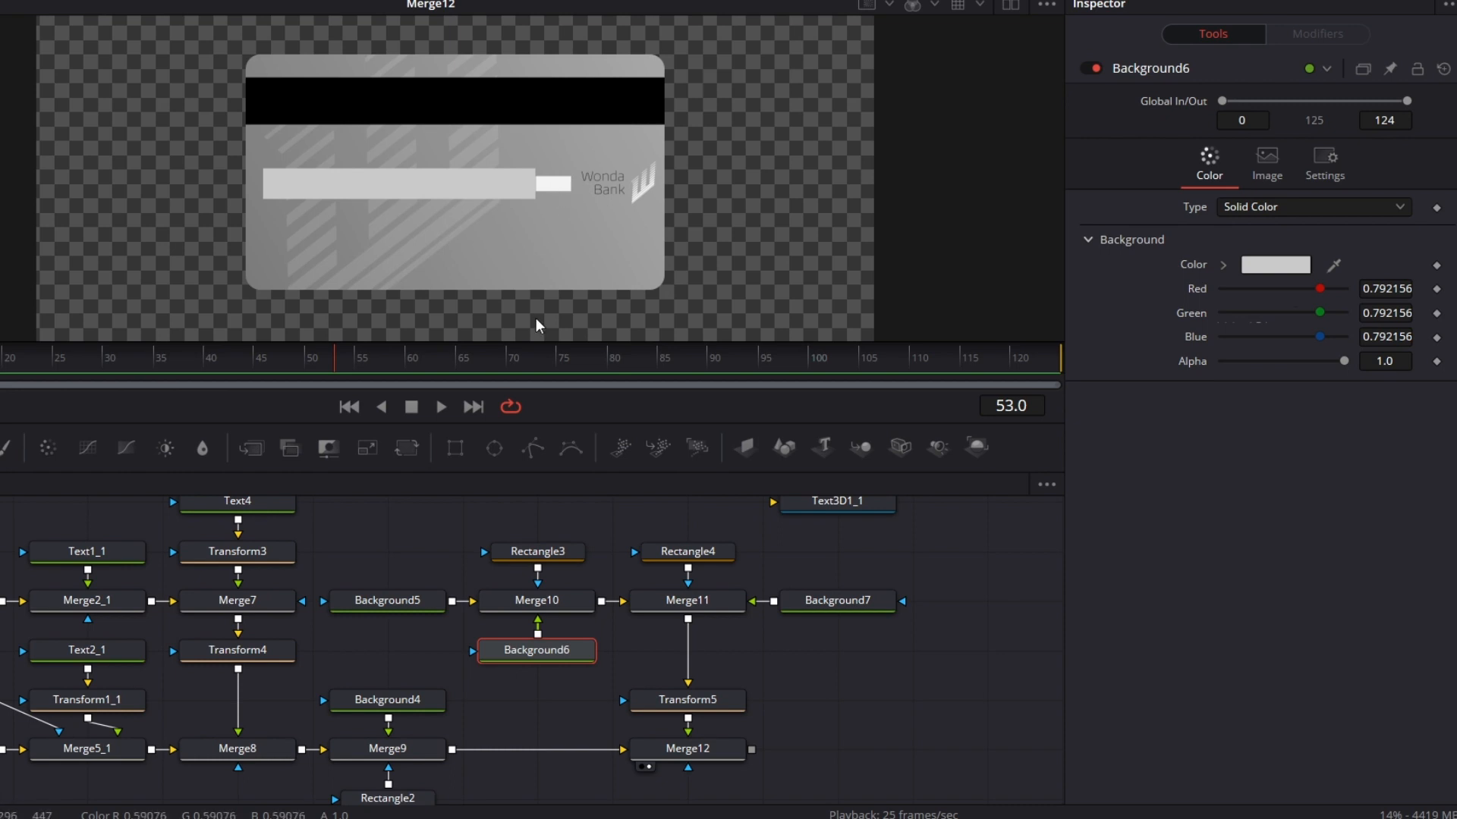
Step: Add a Text node merged between Merge11 and Transform5, aligning its Merge node below Merge11 and the Text node beside it
click(868, 683)
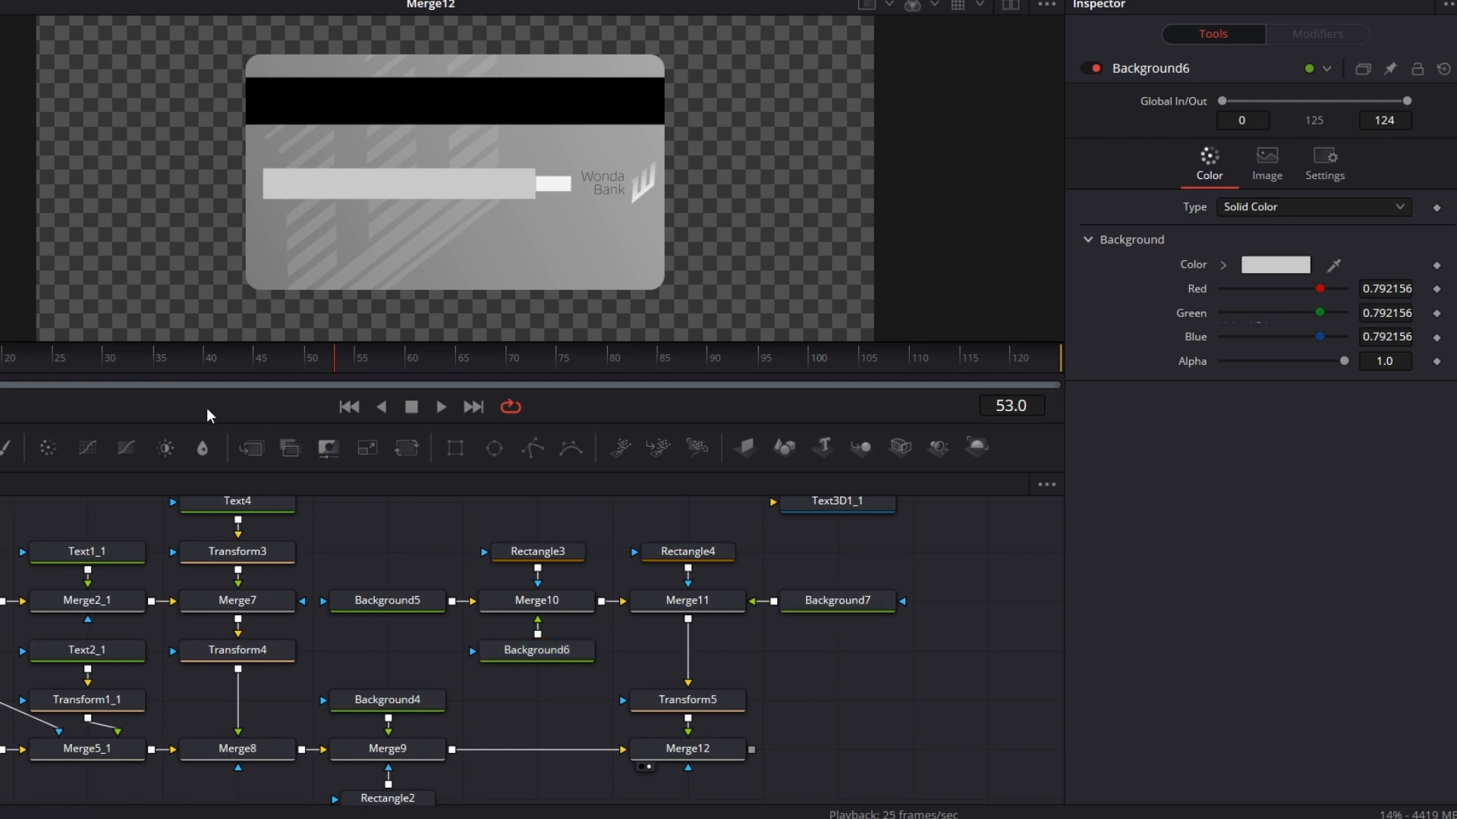
drag(0, 450, 688, 620)
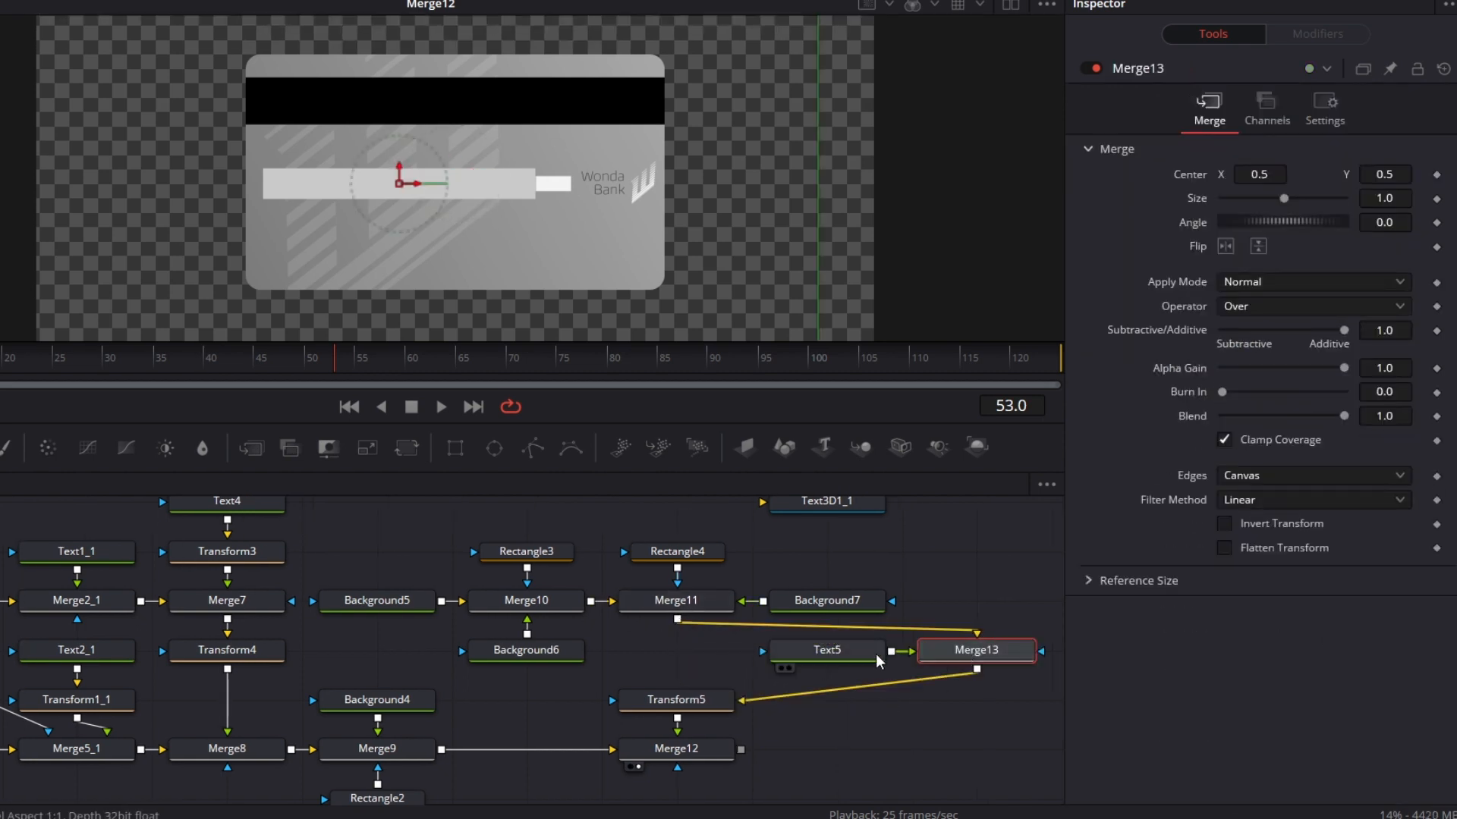
drag(854, 657, 677, 650)
drag(940, 711, 819, 666)
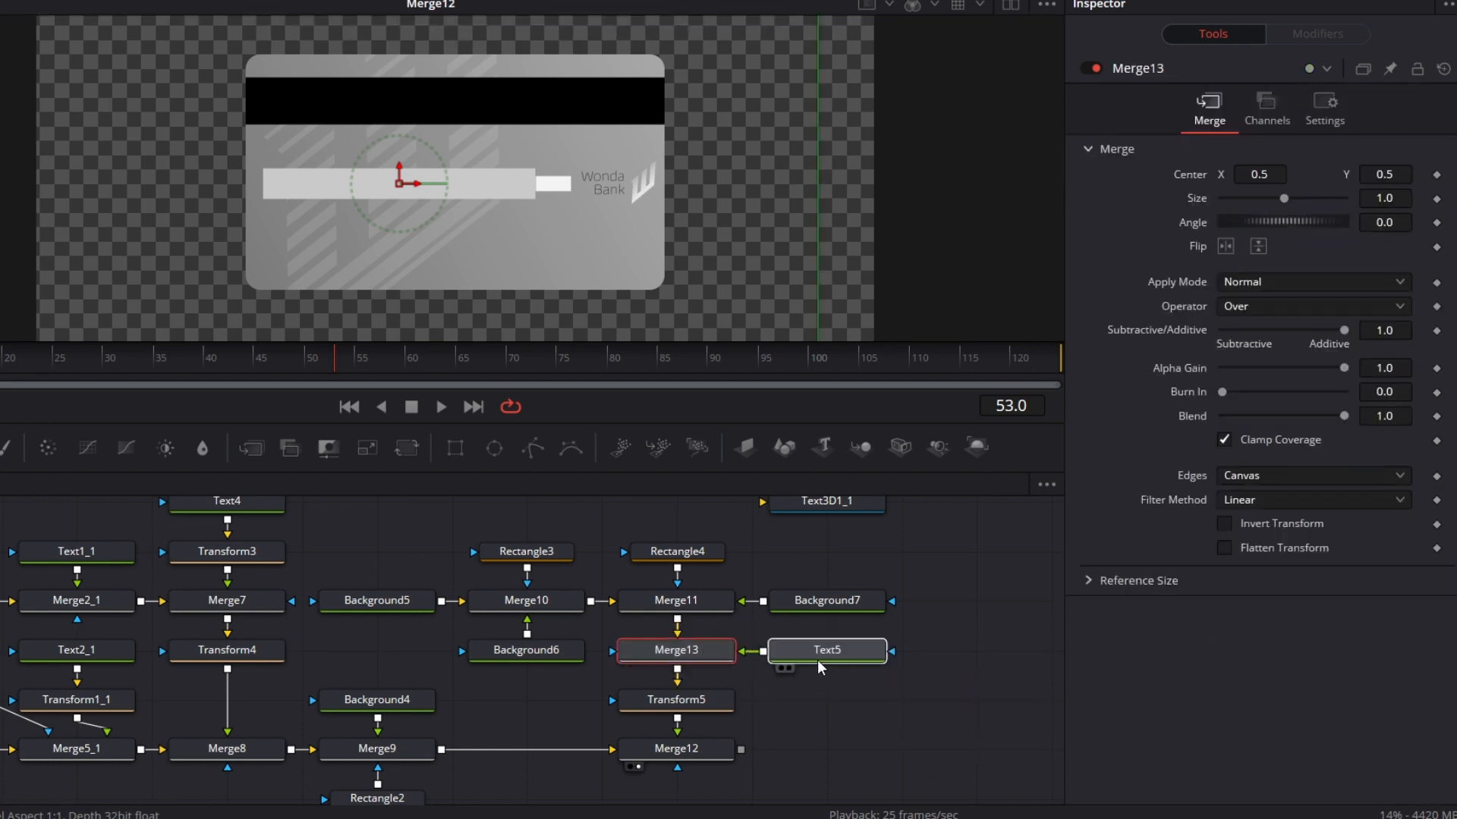
Step: Enter the three-digit card security code in the Text5 node and set its font to Courier New Regular
click(817, 660)
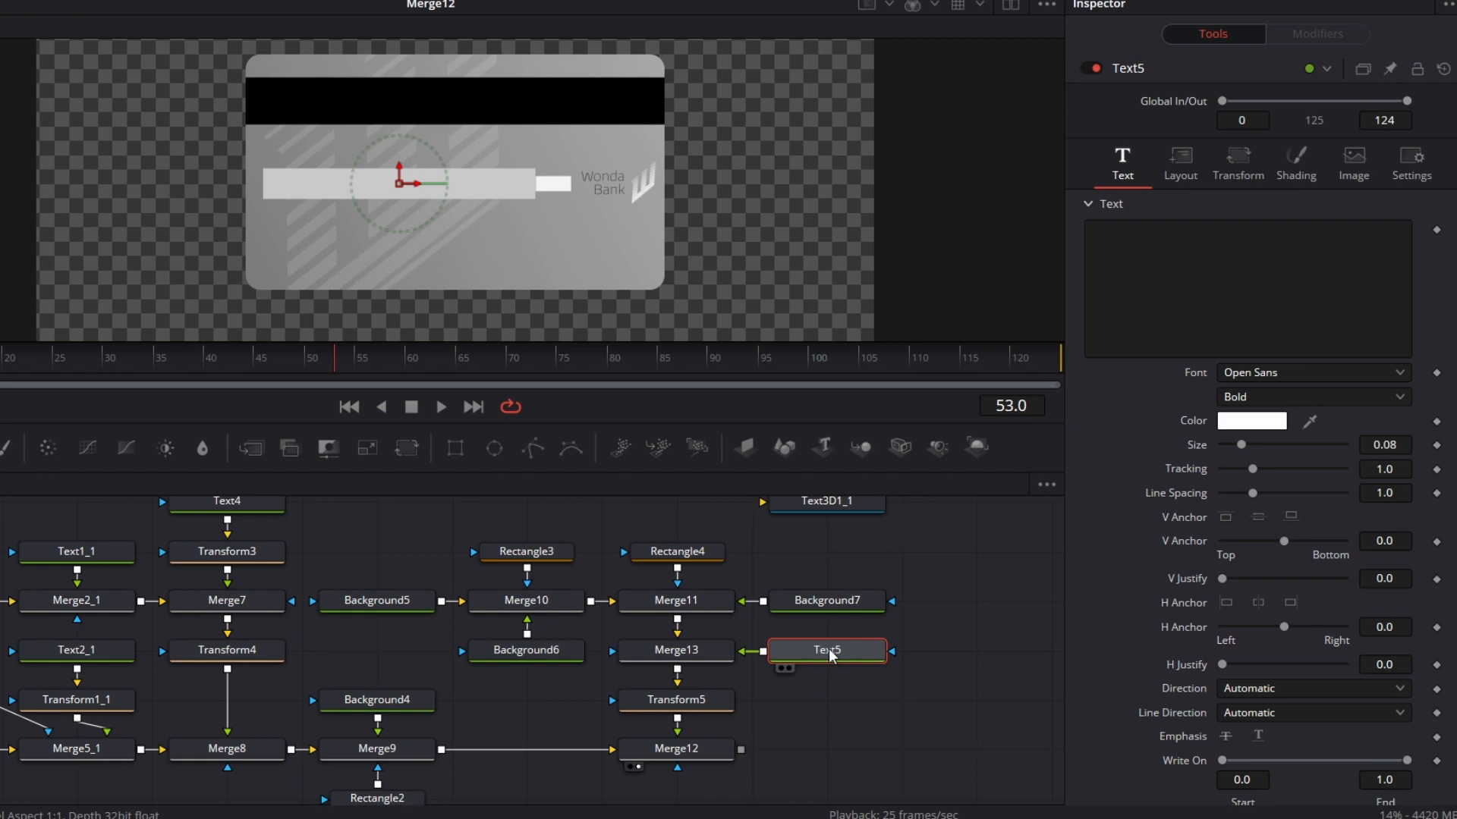
click(1177, 296)
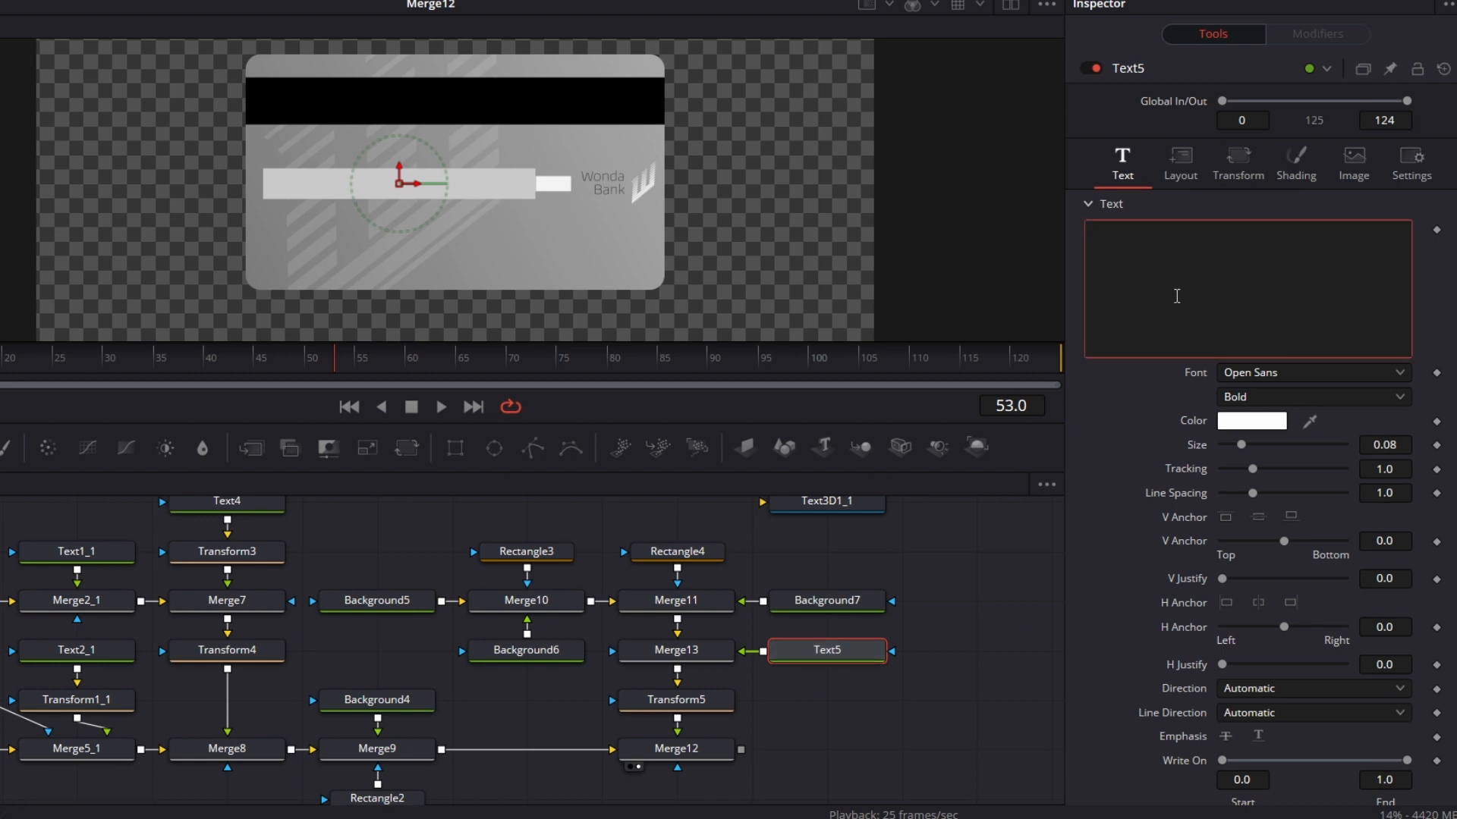
text(123)
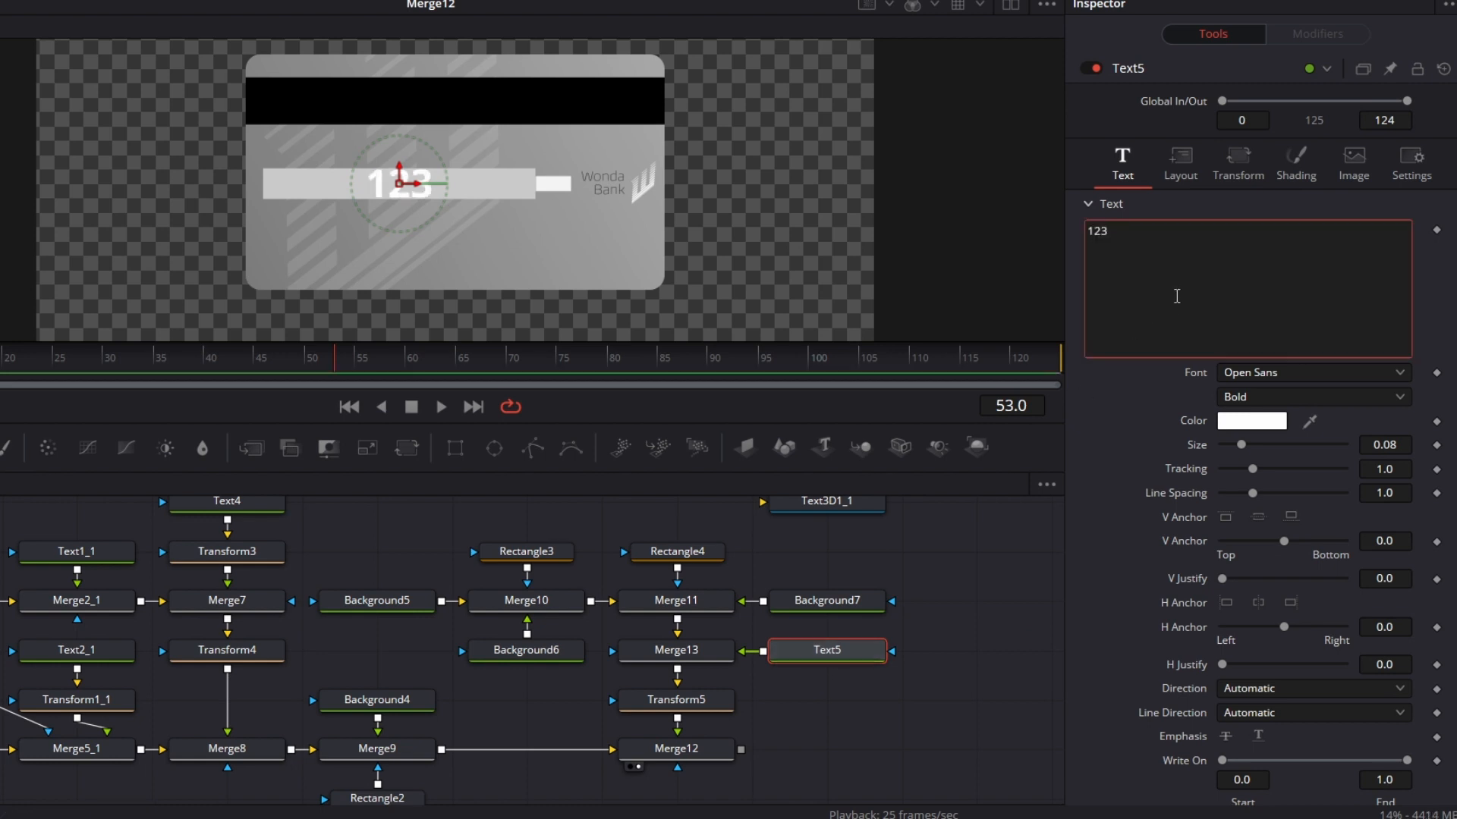
click(1336, 369)
text(cour)
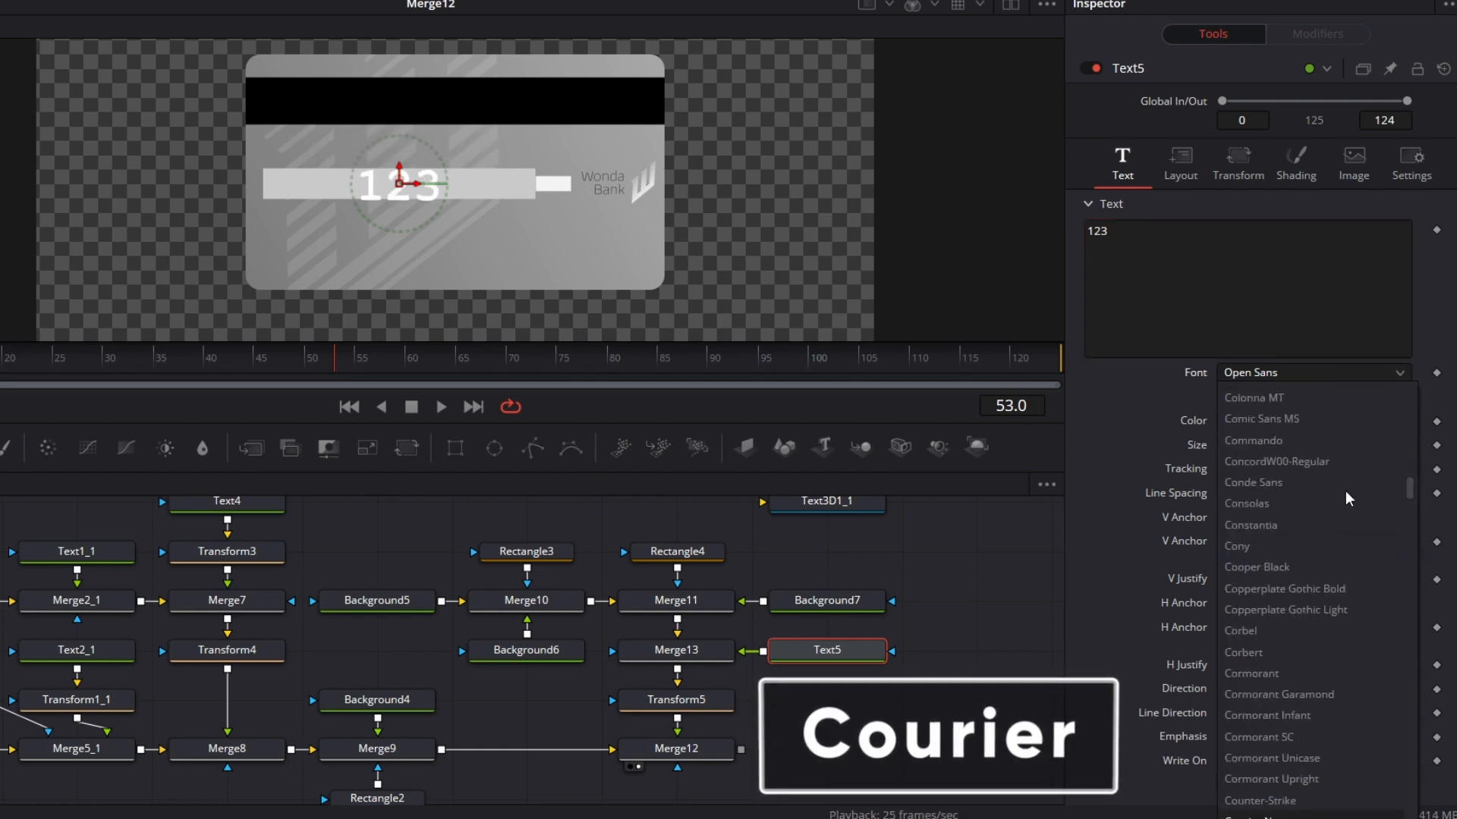
key(Return)
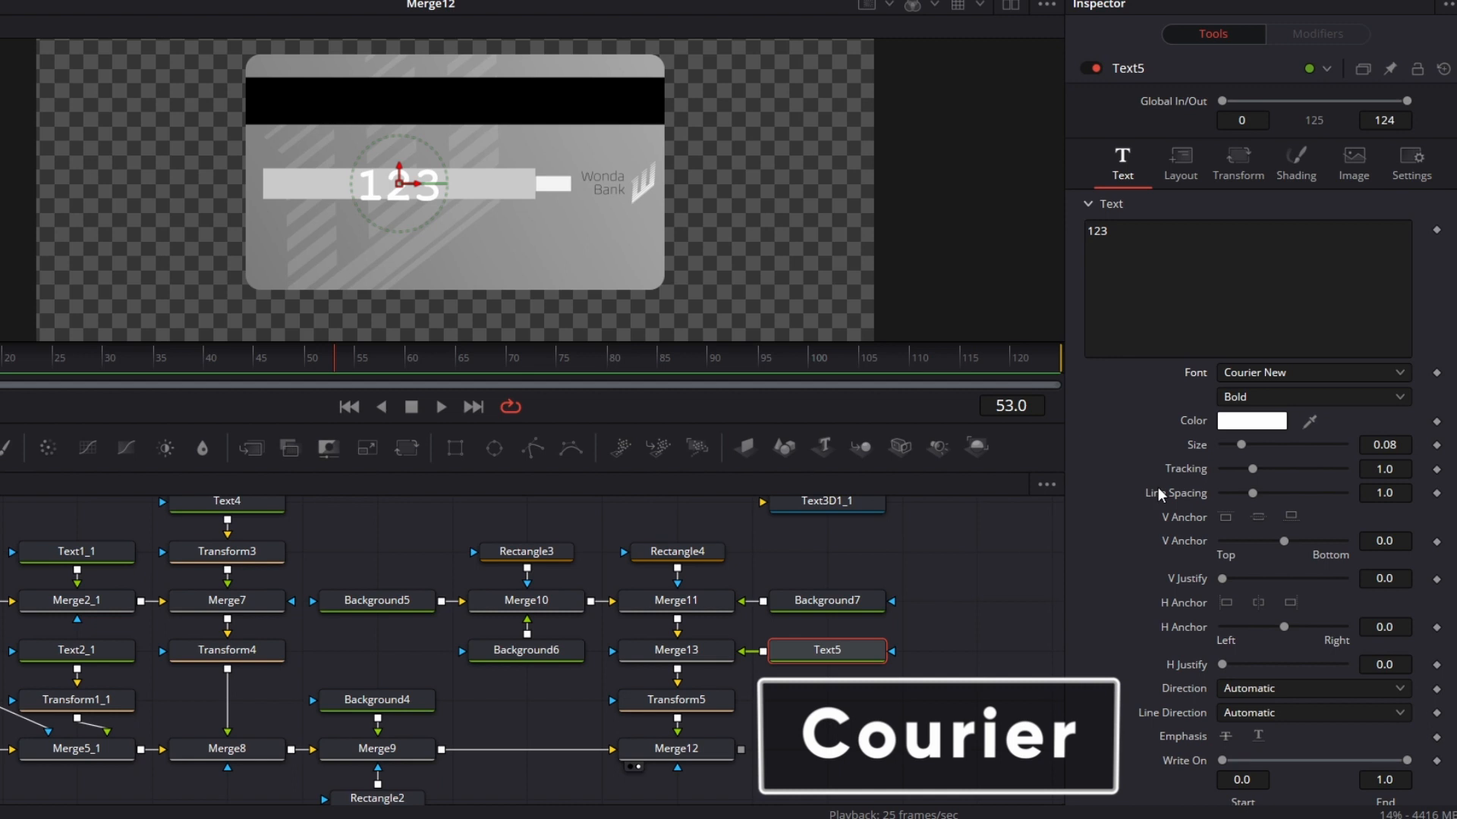
click(1298, 404)
click(1288, 423)
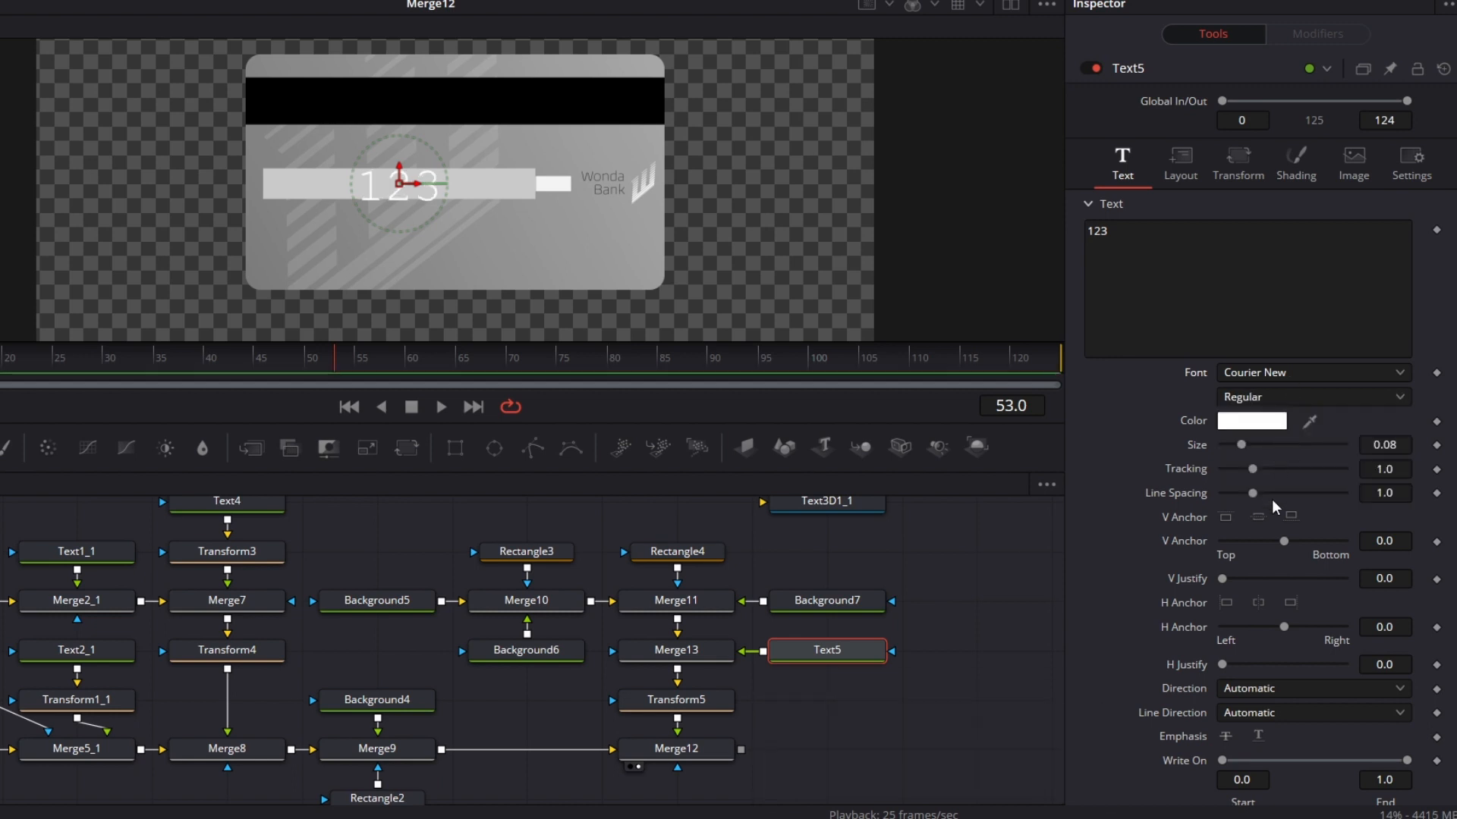
Step: Reduce the Text5 size to about 0.0268 and set its color to black #000000
drag(1242, 445, 1228, 446)
click(1269, 425)
click(394, 250)
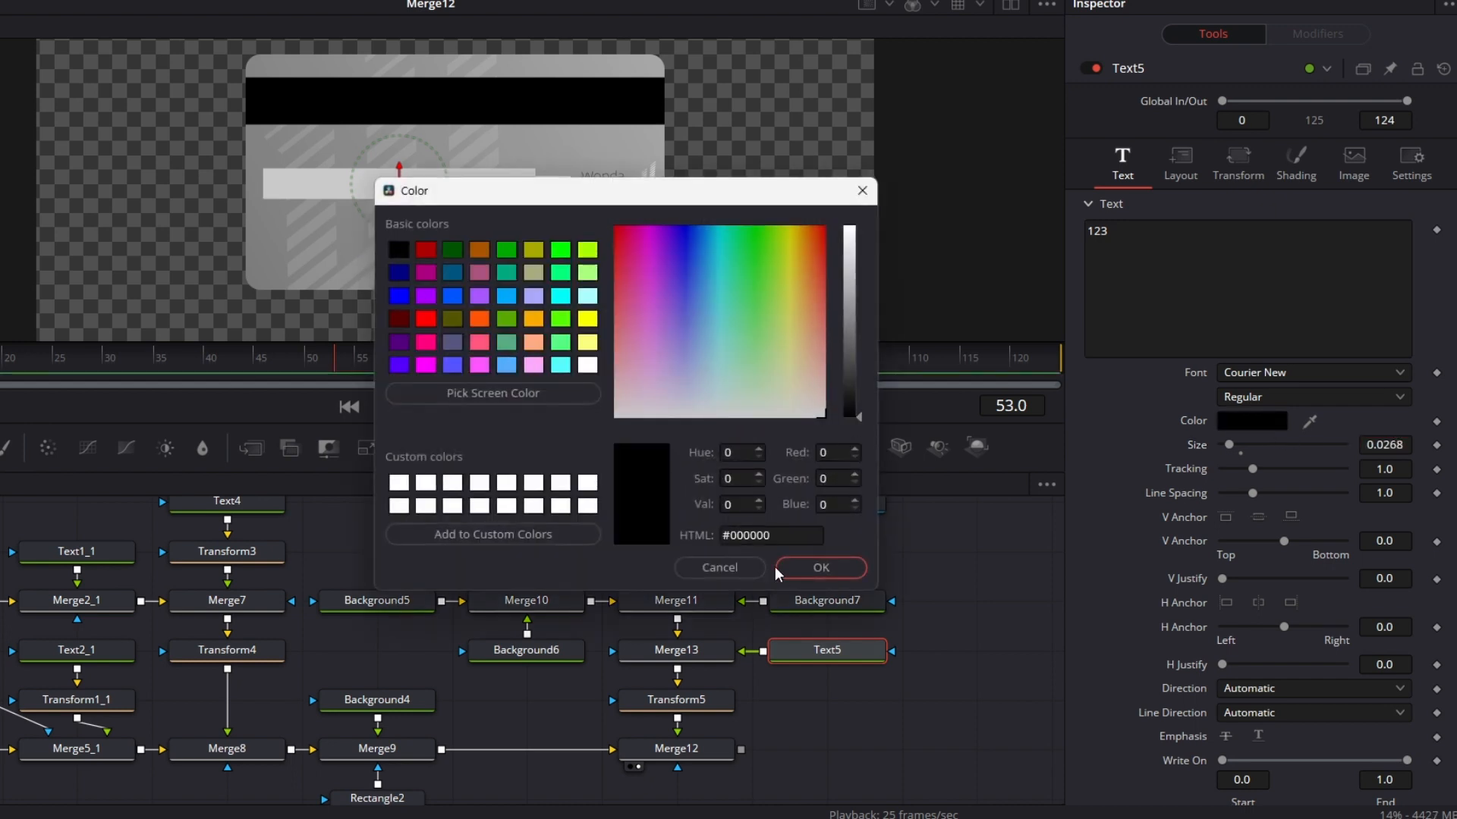
click(821, 568)
Step: Move the Text5 text onto the off-white section of the signature strip and set its size to 0.02
drag(415, 186, 570, 190)
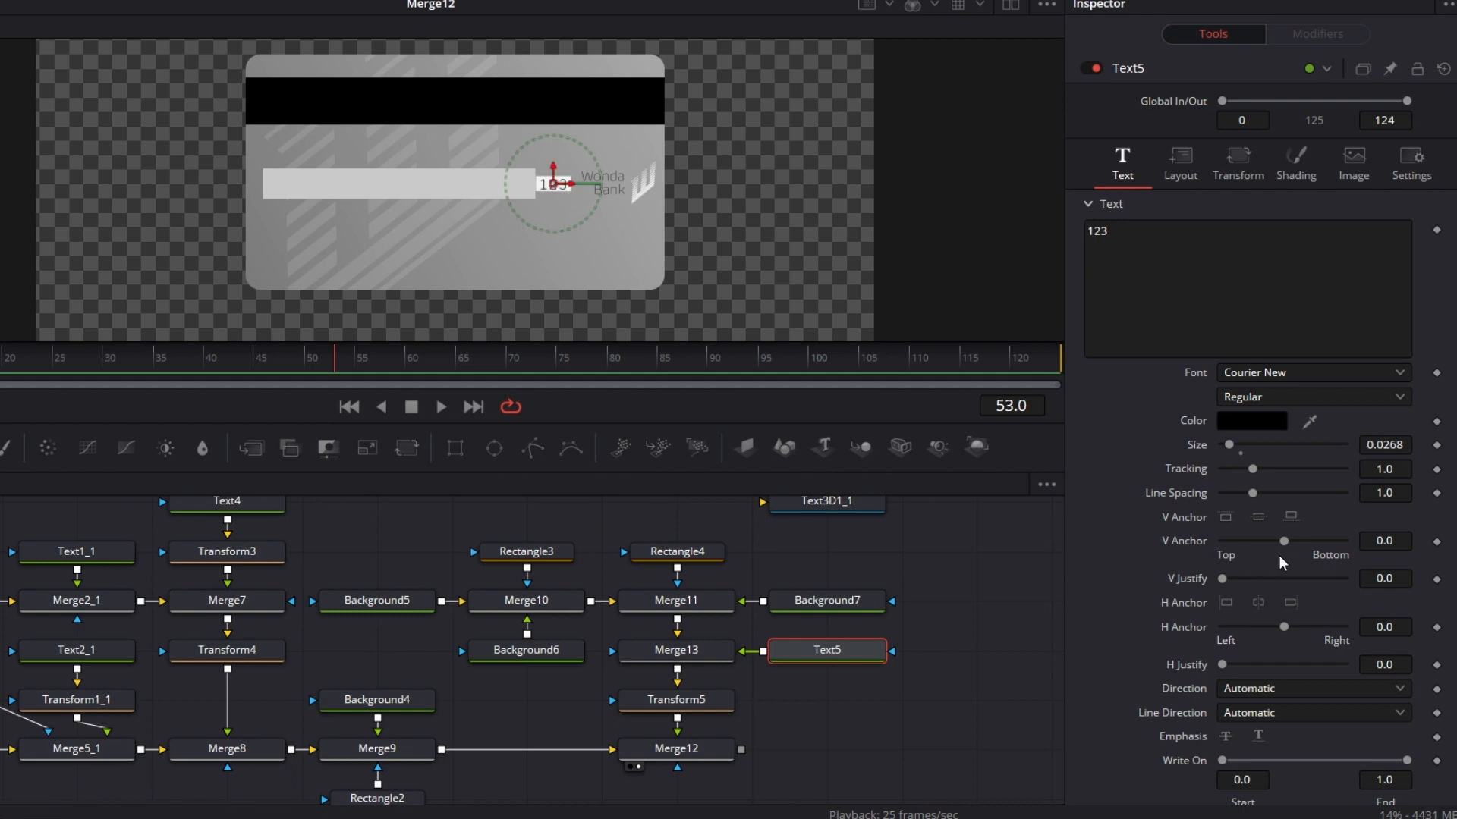
click(1402, 444)
key(BackSpace)
key(BackSpace)
key(Tab)
click(985, 656)
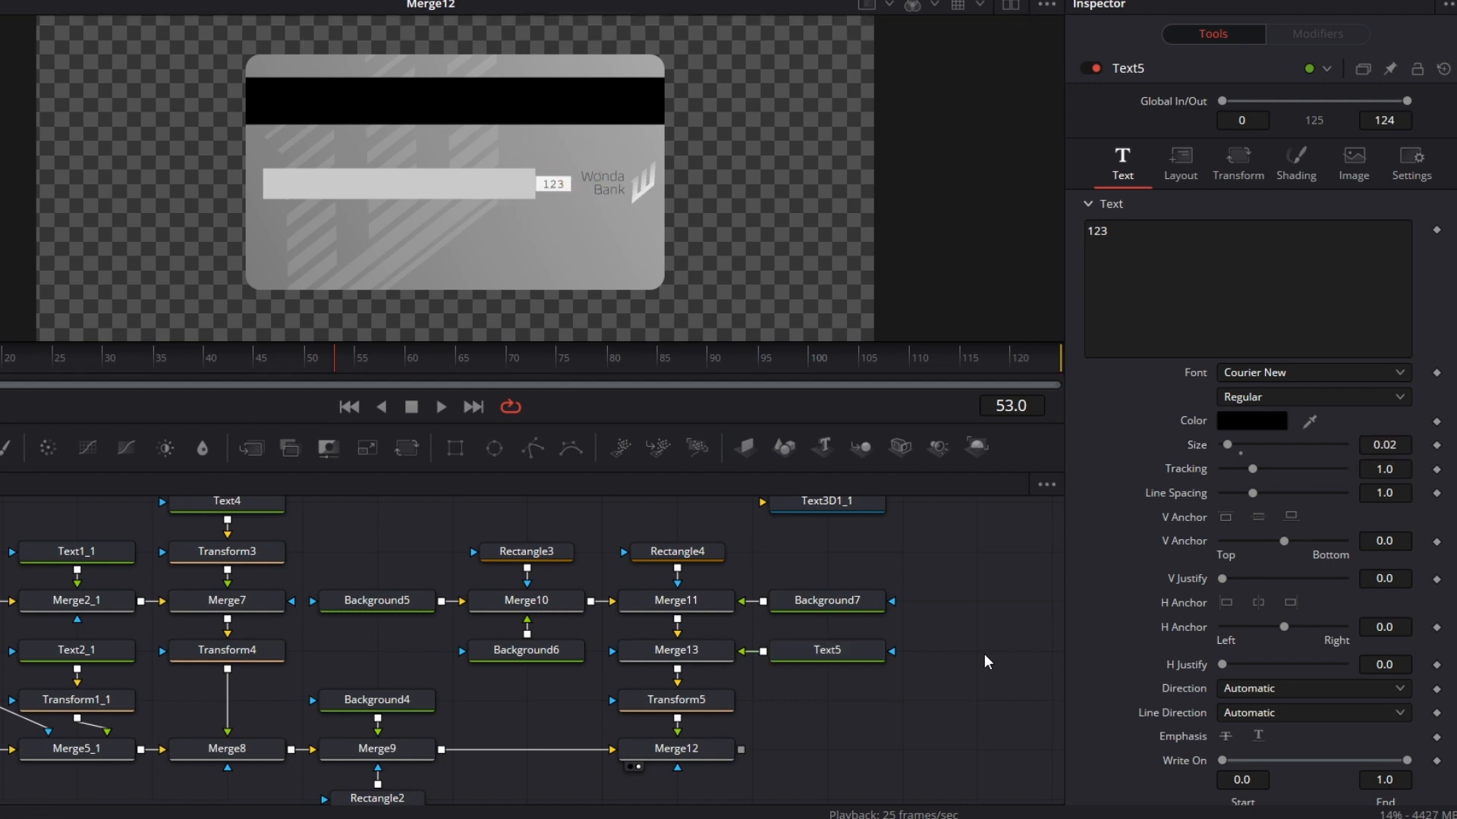
Step: Shift the whole back-card node tree slightly right and down, away from the front-card nodes, leaving Text3D1_1 in place
scroll(997, 658, down, 1)
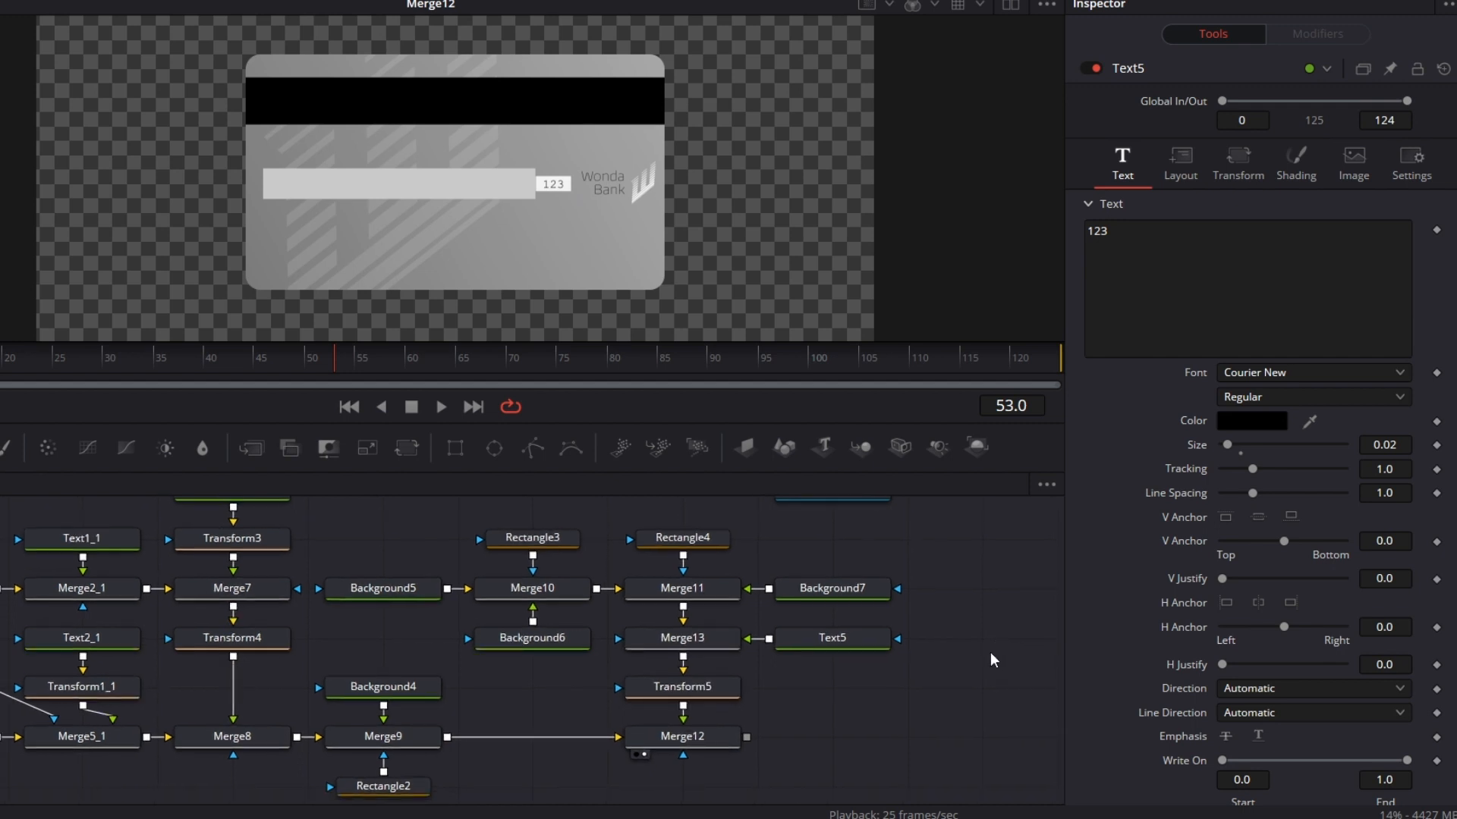
drag(909, 701, 891, 737)
drag(724, 423, 748, 276)
drag(947, 595, 925, 670)
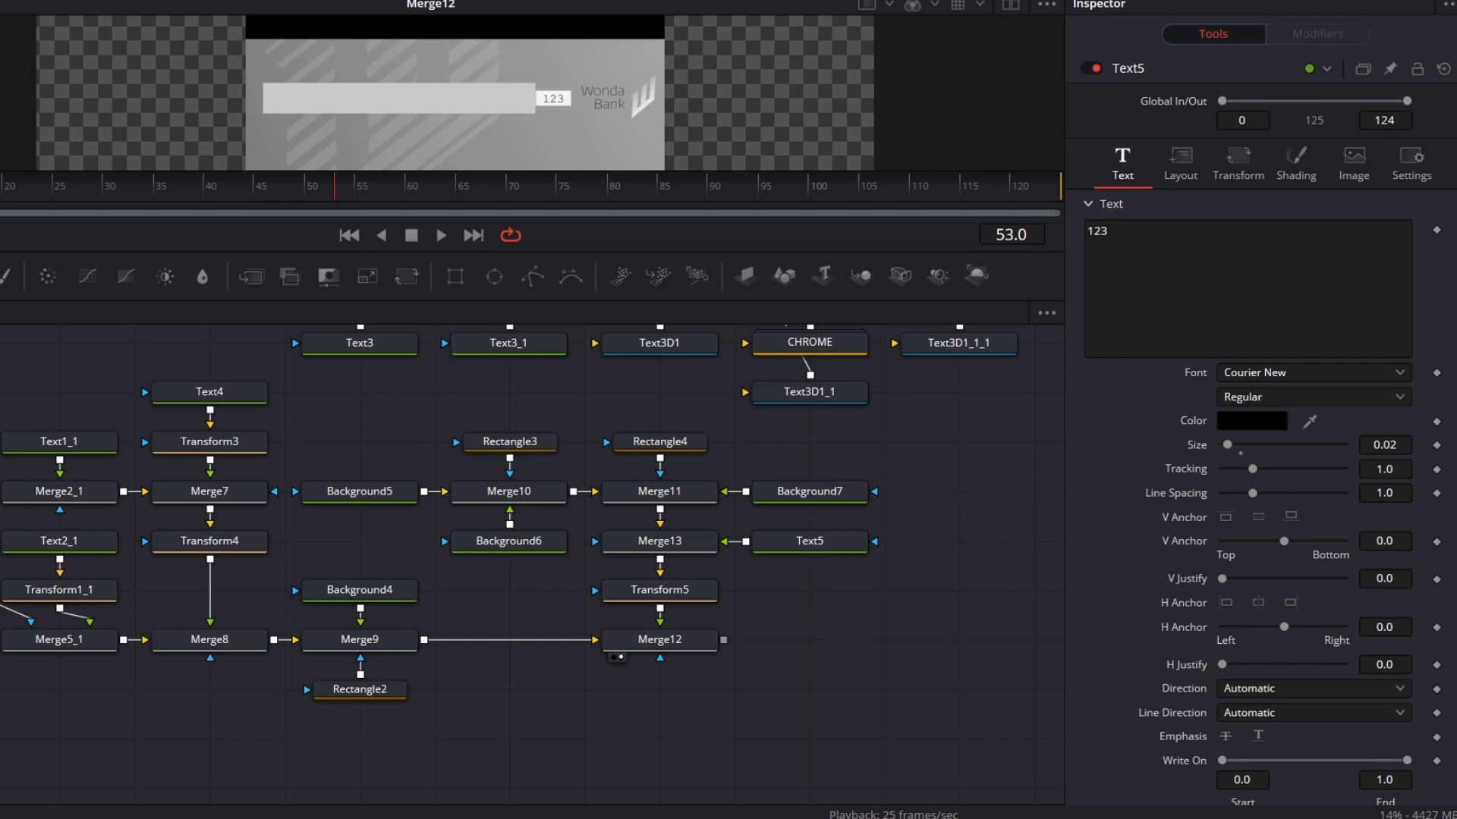
drag(4, 380, 816, 735)
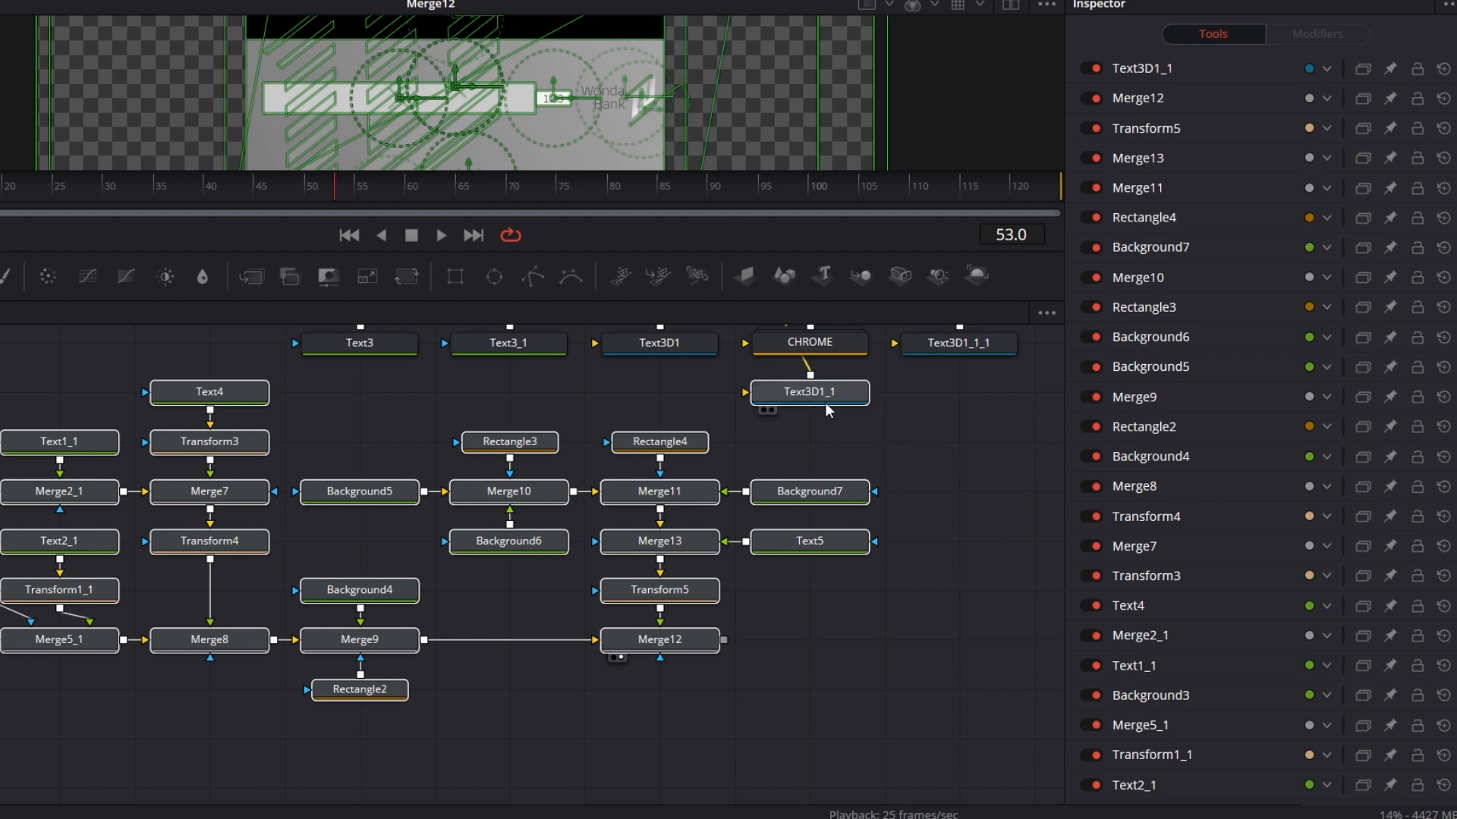
drag(519, 442, 594, 490)
click(625, 494)
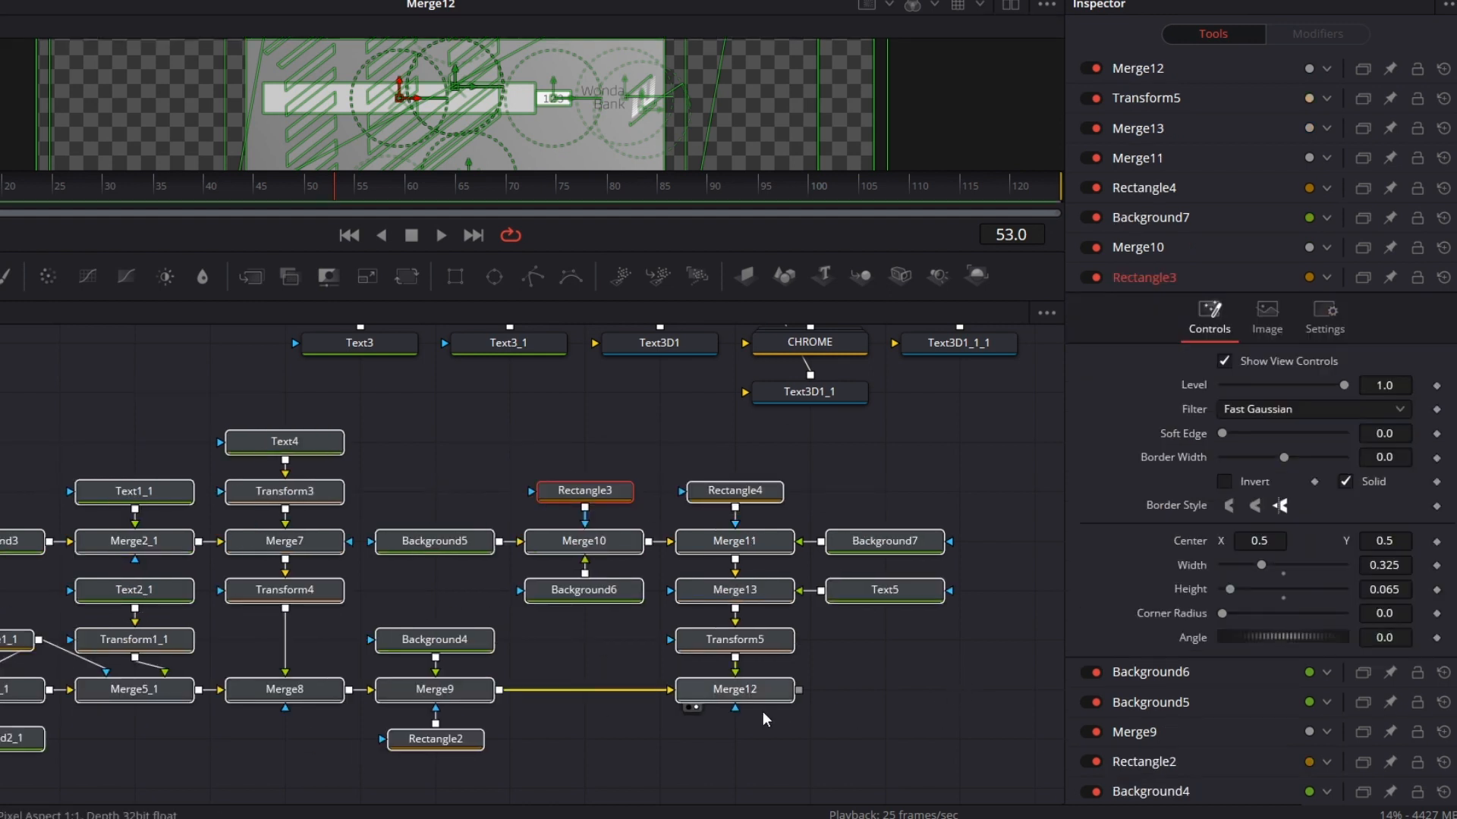
click(913, 672)
Step: Add an ImagePlane3D node after Merge12 and view the back of the card in 3D
mouse_move(757, 699)
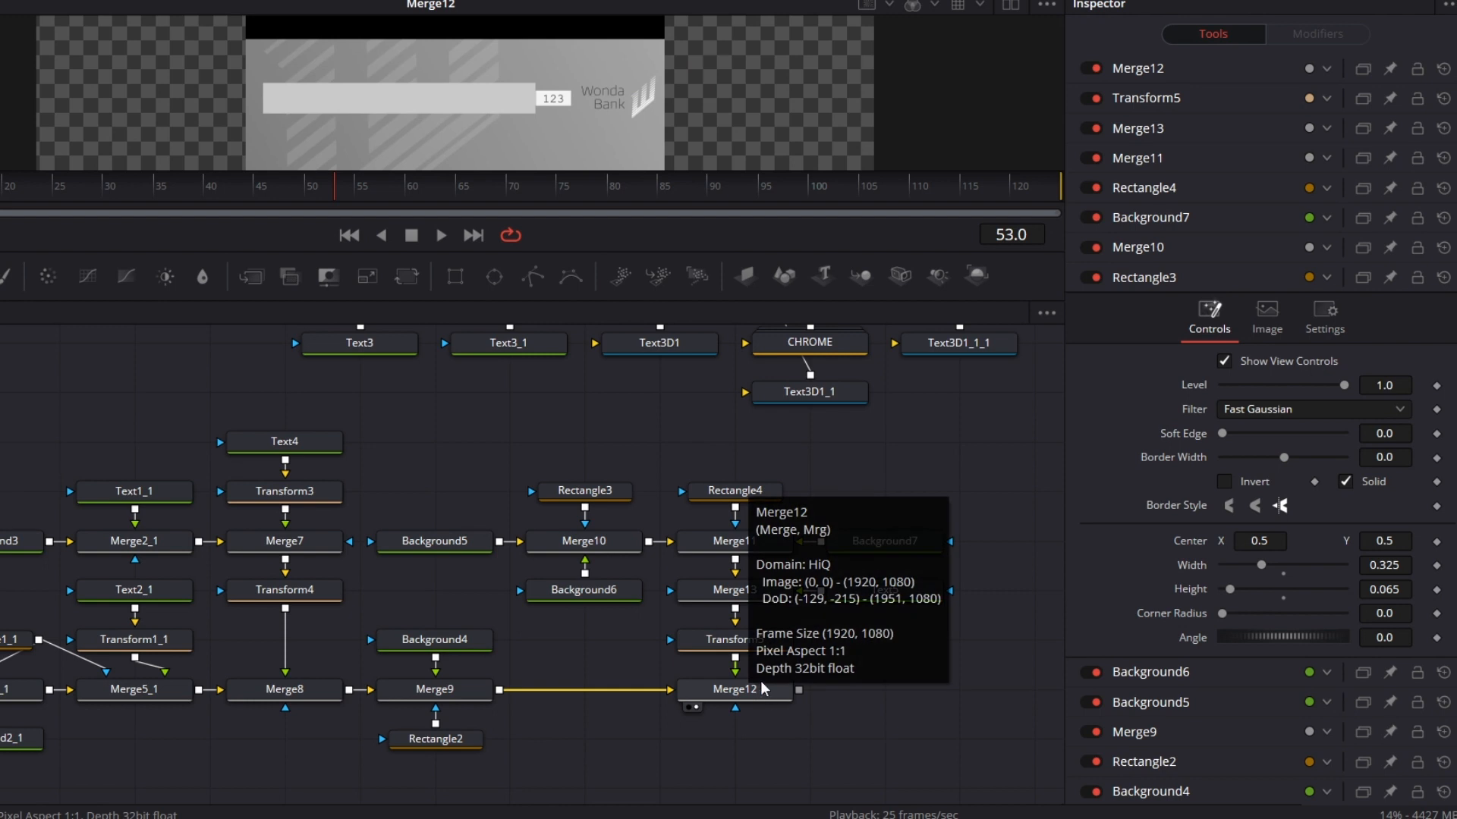
drag(745, 276, 842, 698)
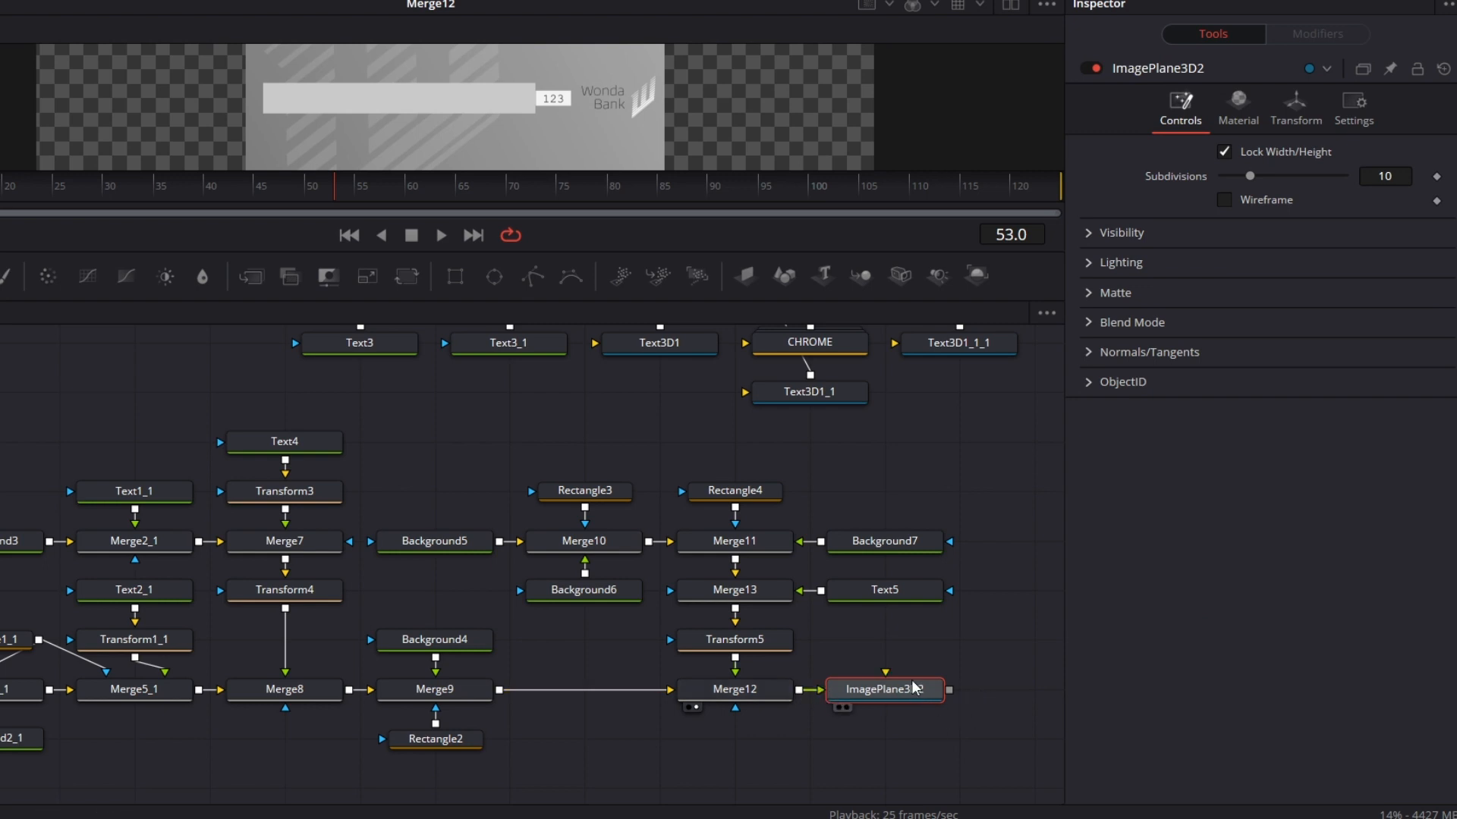
key(2)
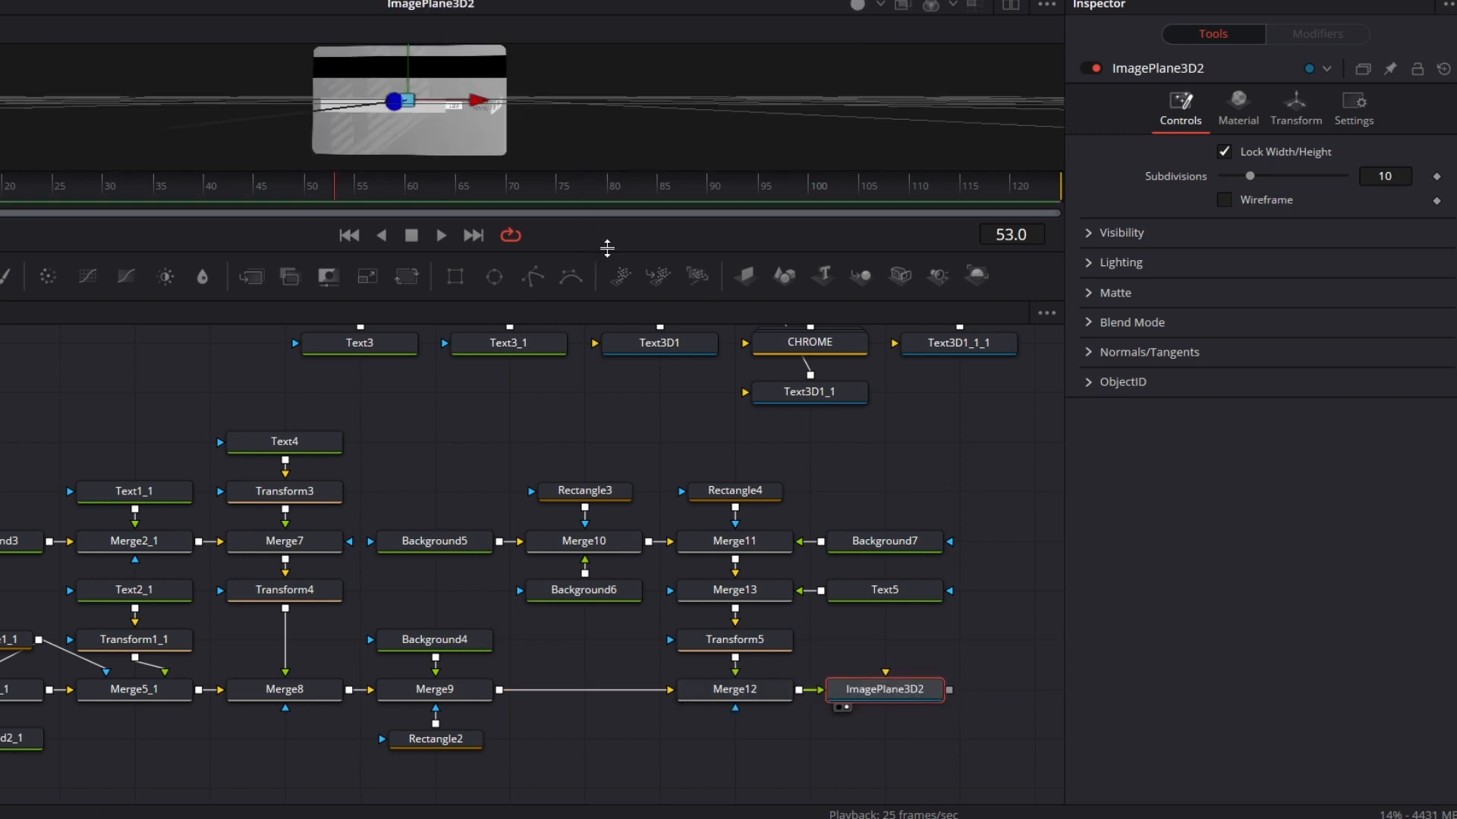
drag(607, 247, 607, 299)
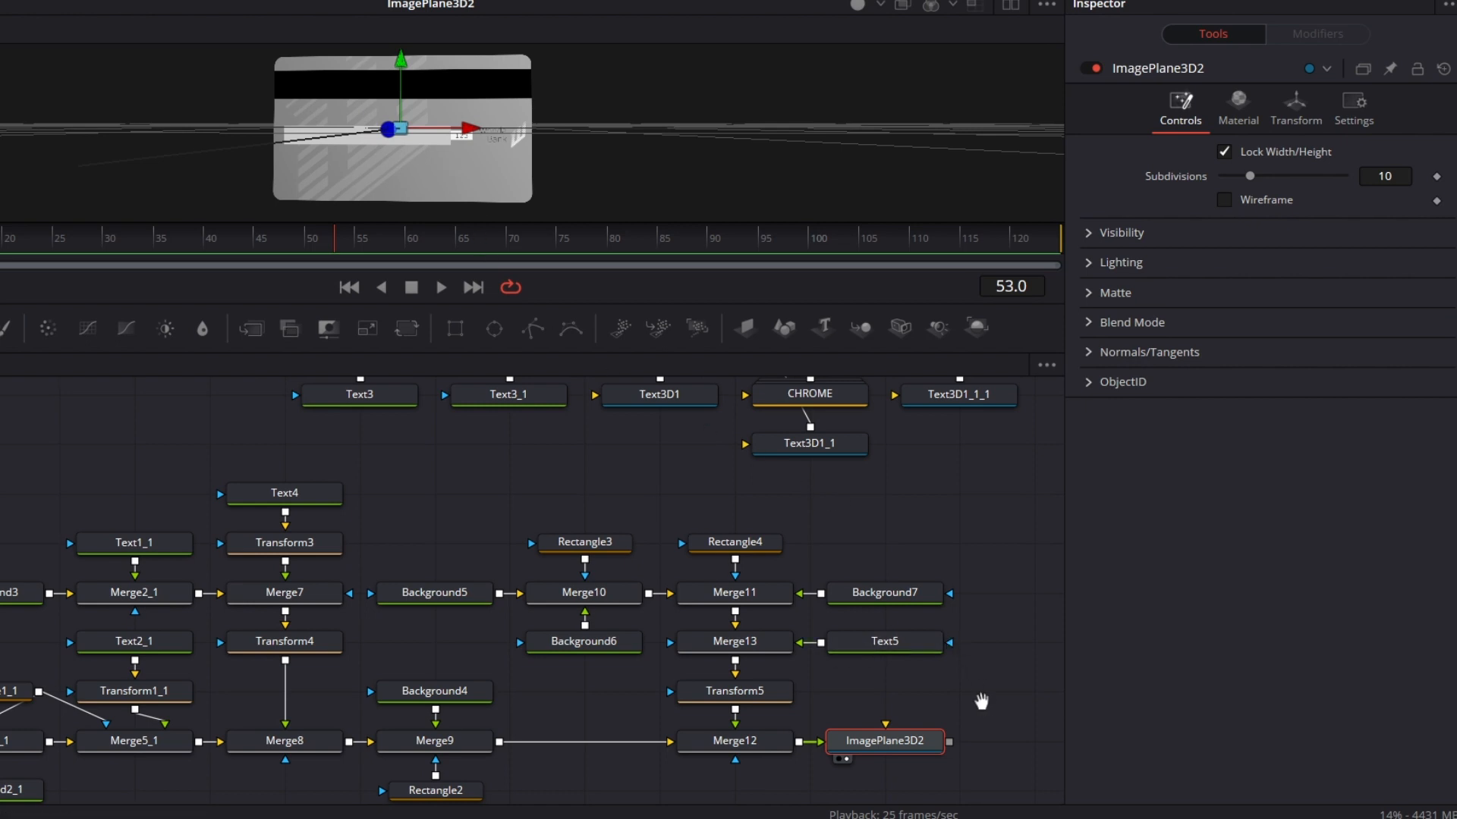
Step: Load the front card's Merge3D1 node into the viewer
scroll(918, 660, down, 2)
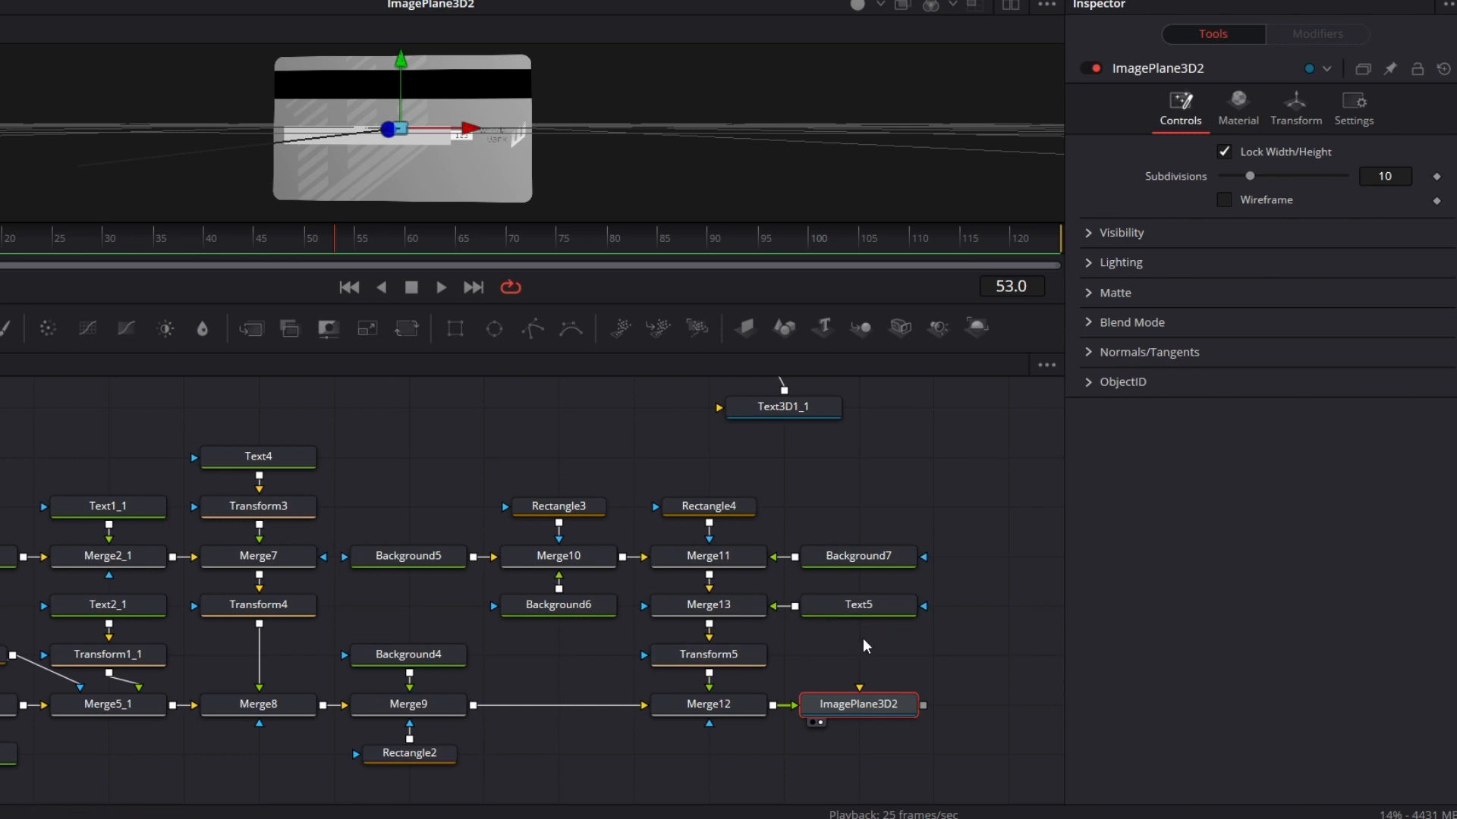
drag(858, 478, 660, 709)
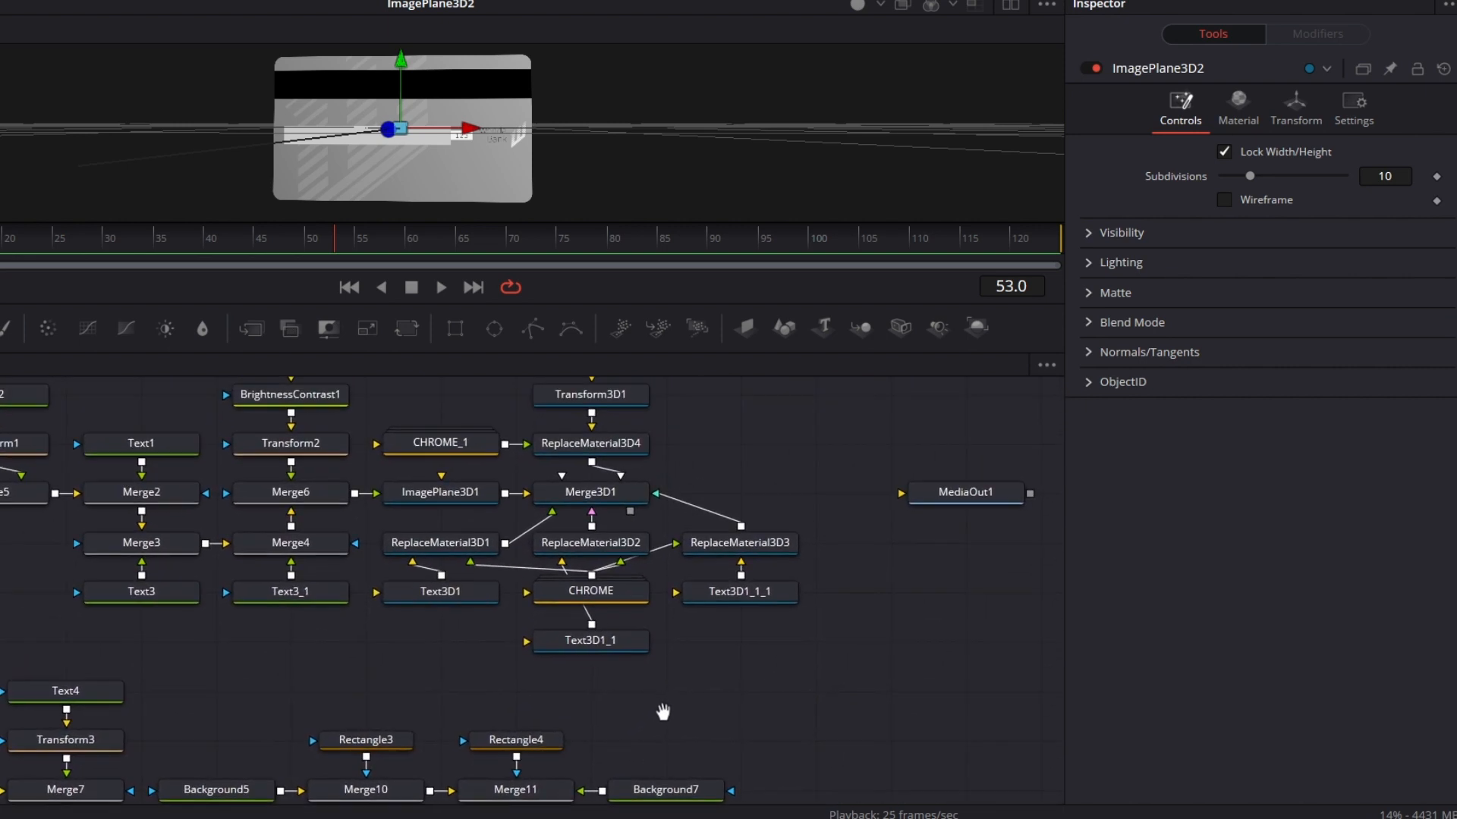
drag(603, 489, 659, 190)
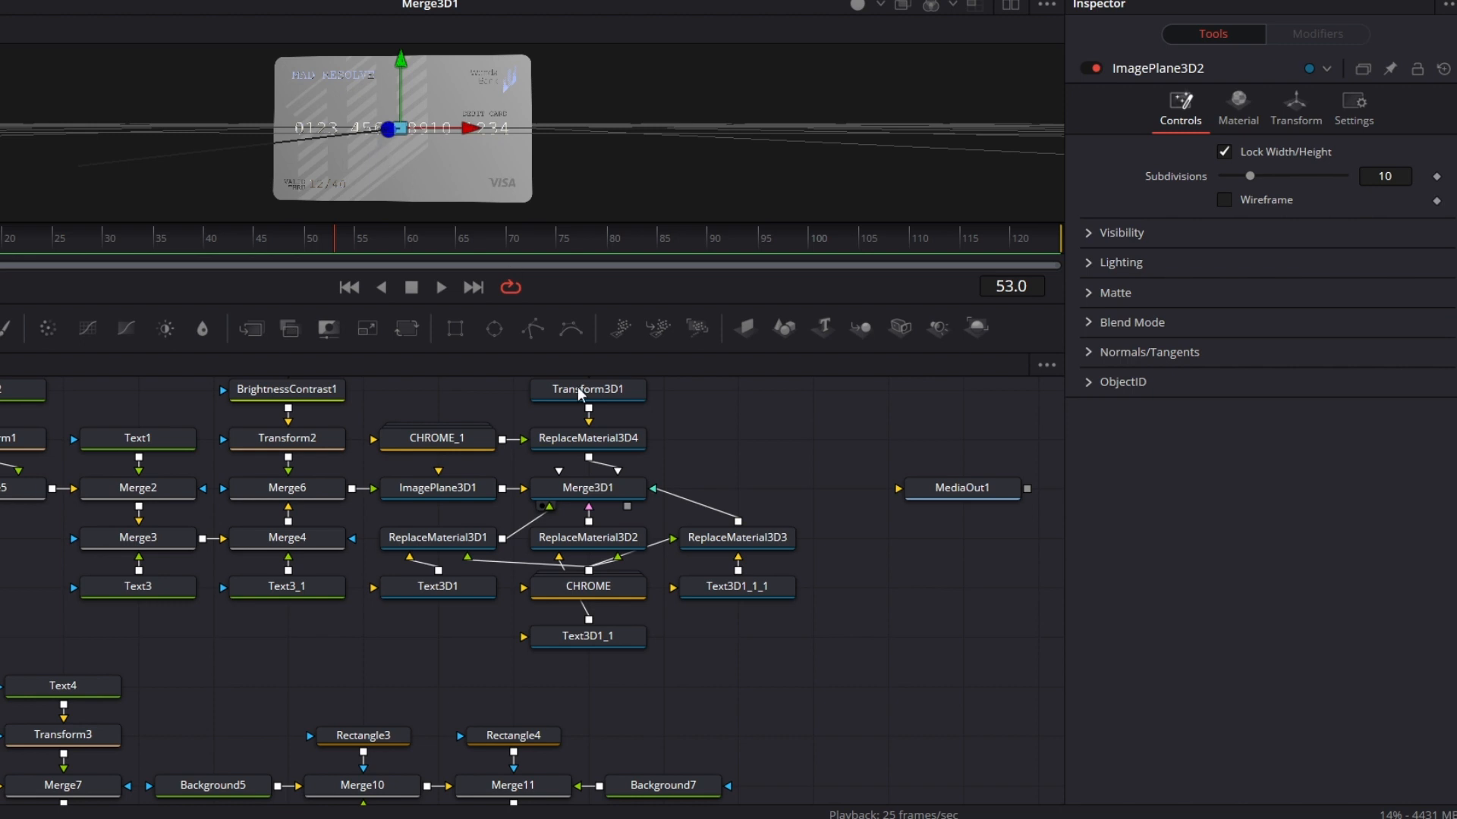
Step: Group all the back-card nodes, including ImagePlane3D2, into a single group
drag(896, 735, 952, 594)
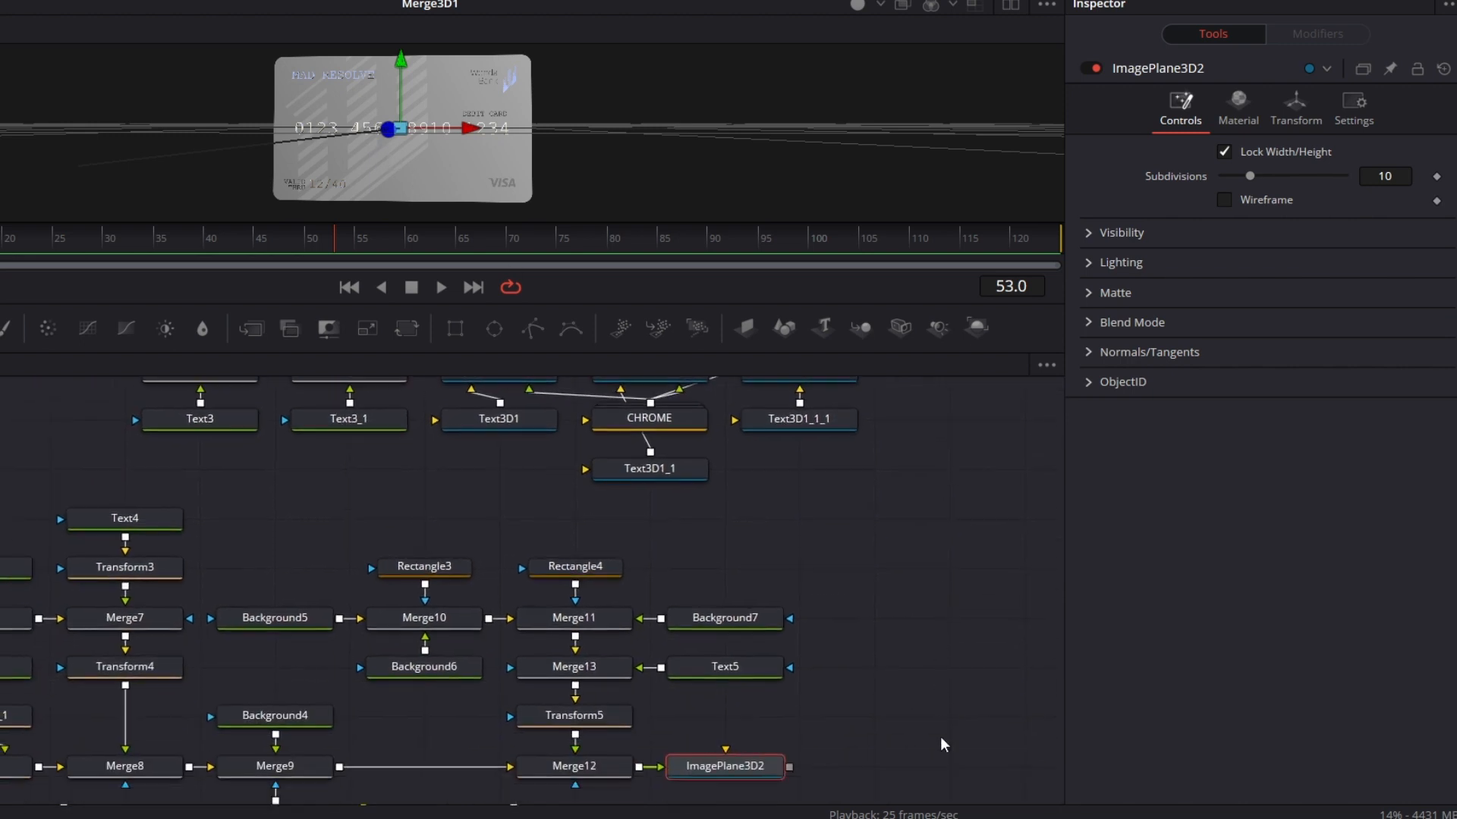
drag(942, 744, 928, 695)
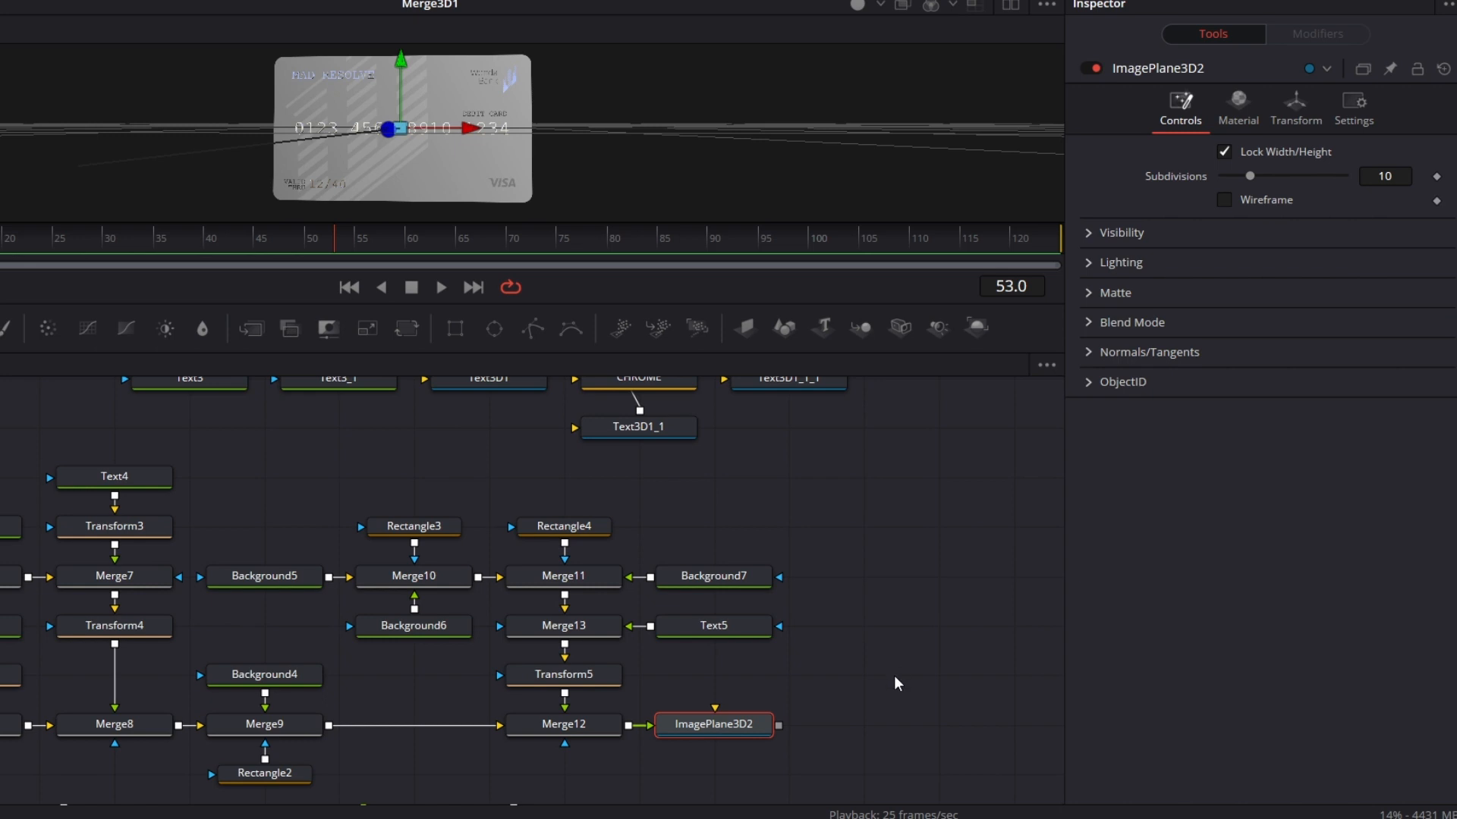
drag(894, 672, 1066, 635)
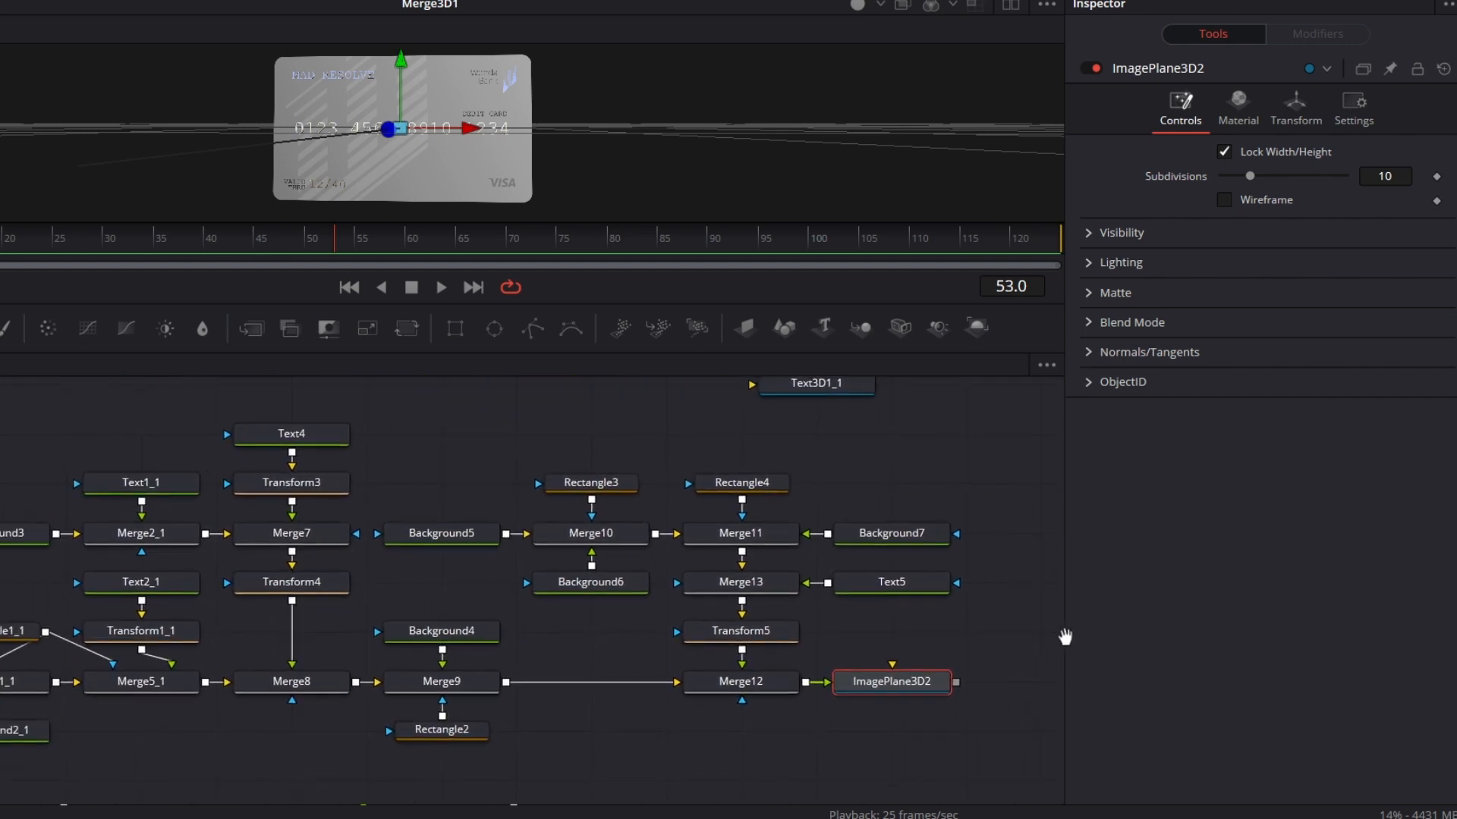
drag(1, 431, 918, 736)
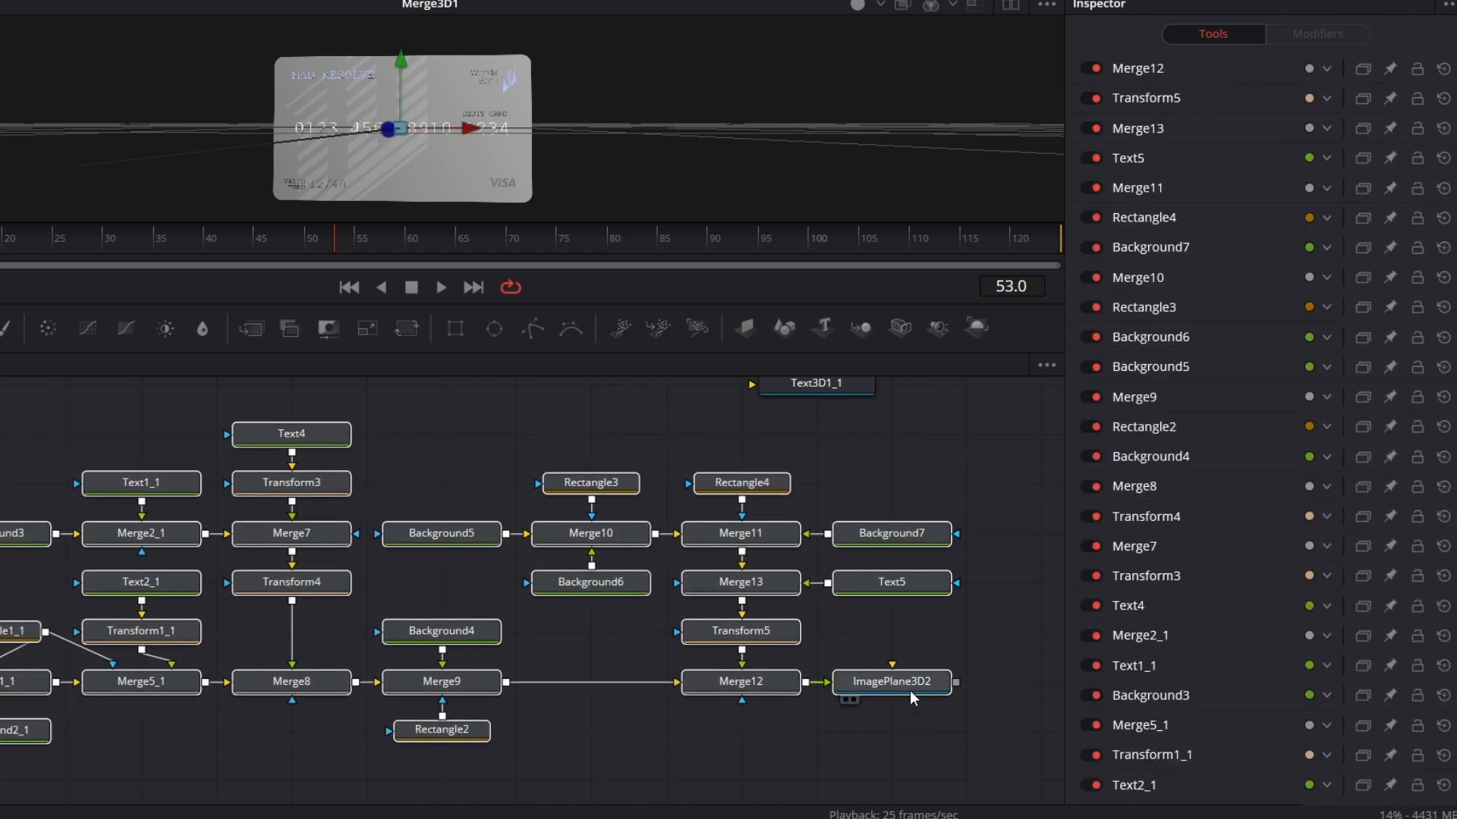
right_click(912, 689)
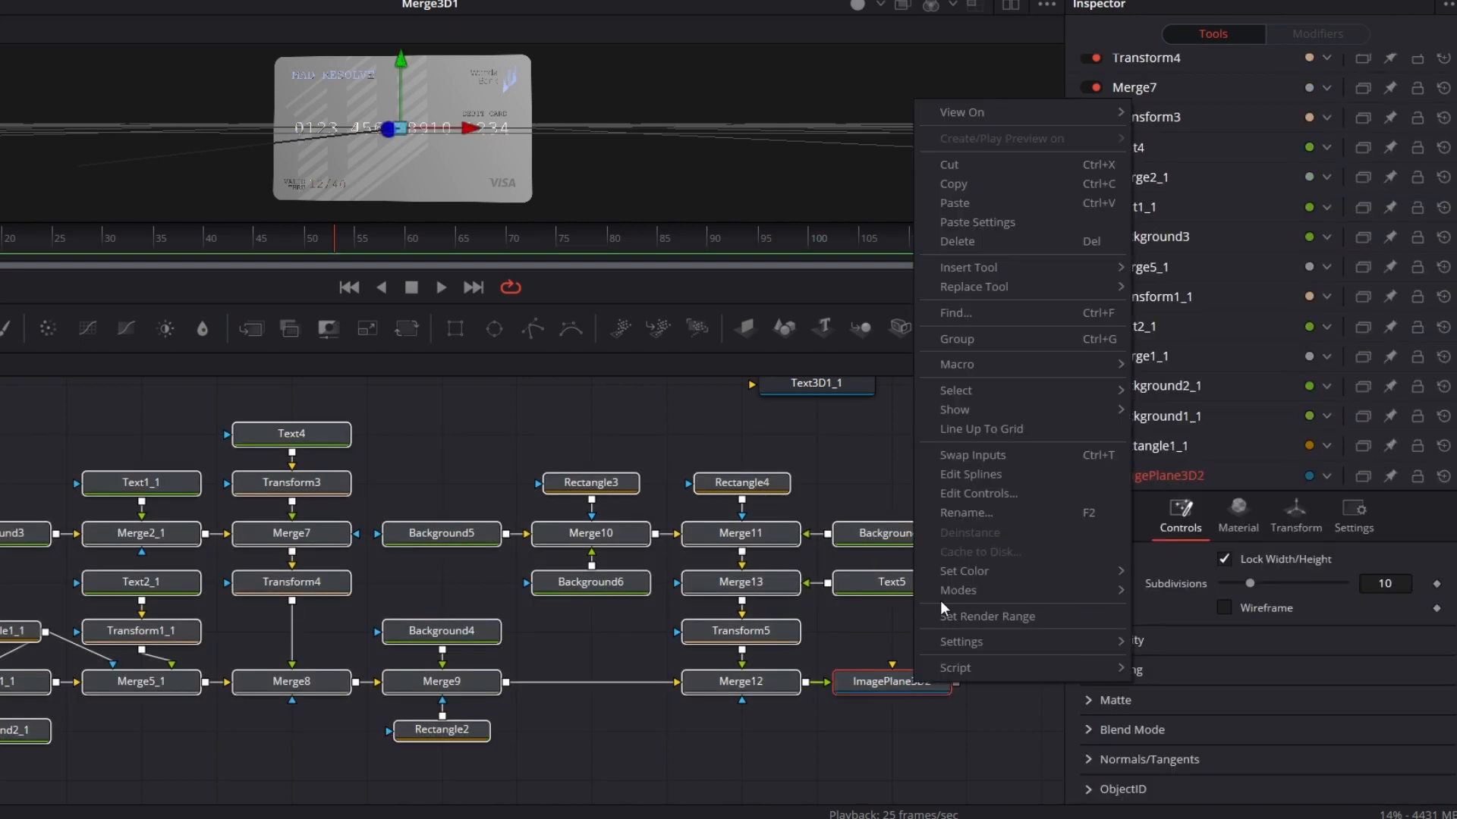
click(998, 339)
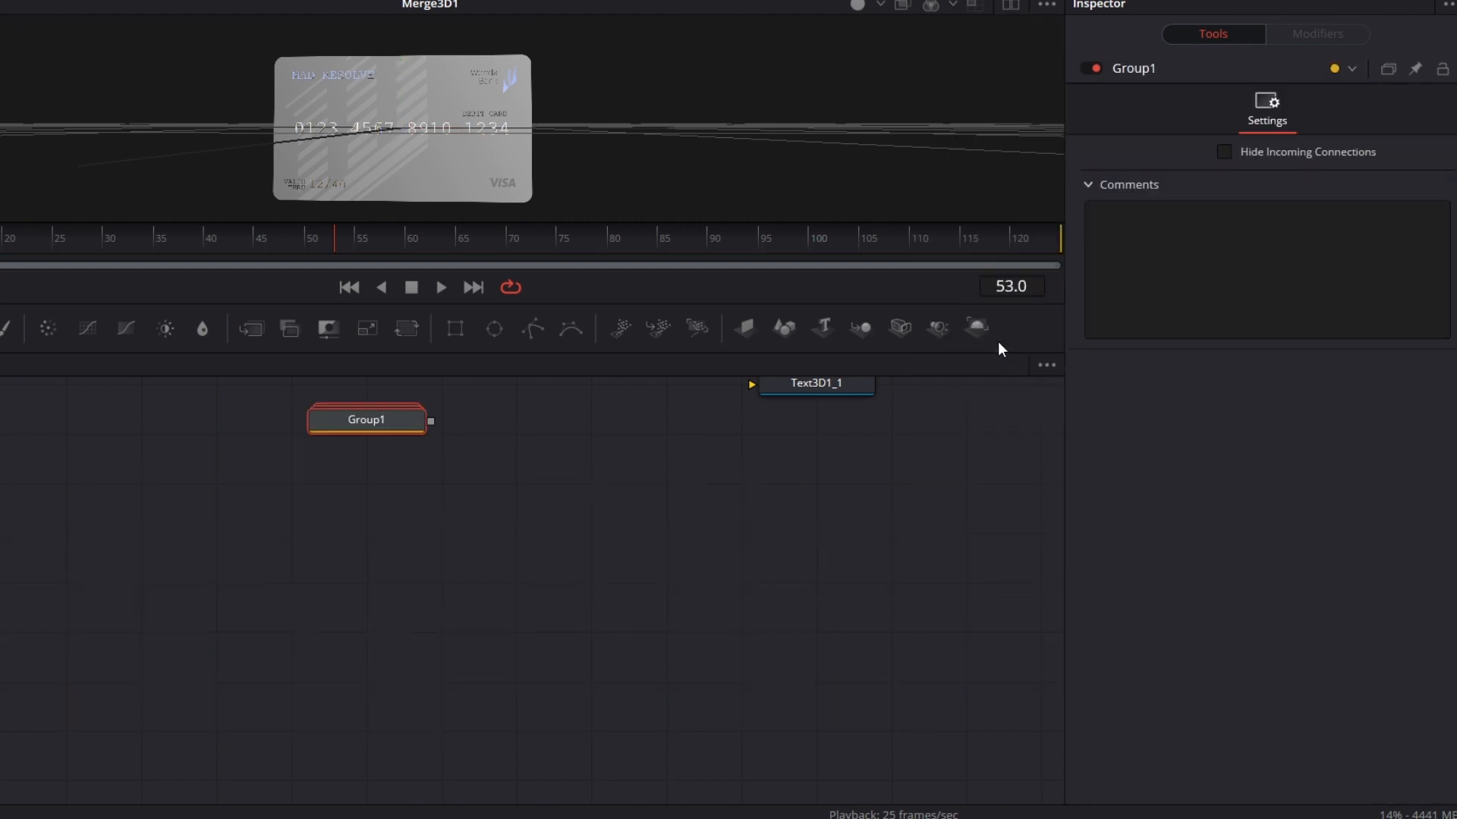
Step: Rename the back-card group as BACK and place it a little lower beneath the front-card node tree
right_click(403, 419)
click(521, 351)
text(B)
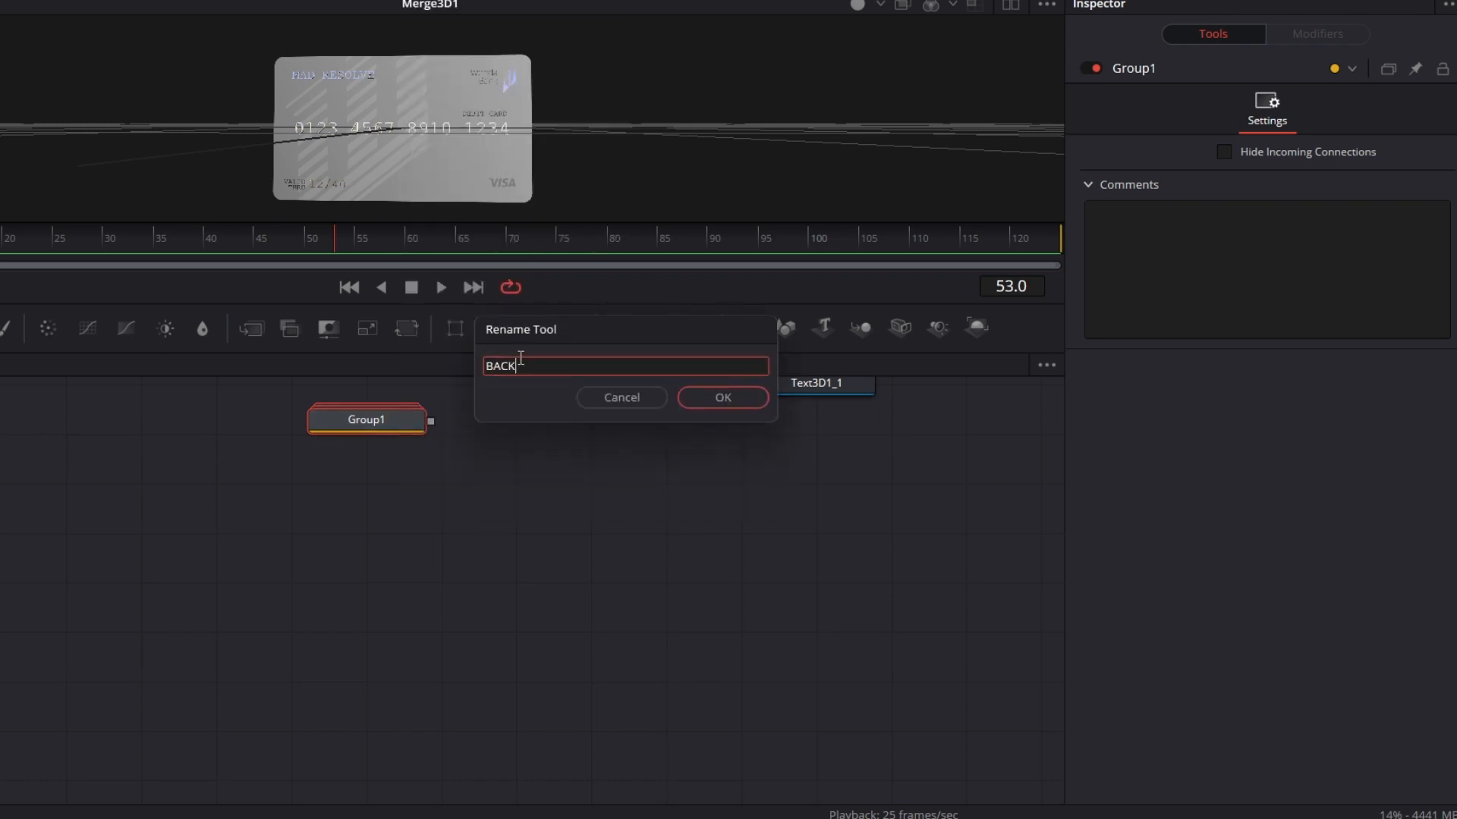
text(ACK)
key(Return)
drag(491, 592, 485, 818)
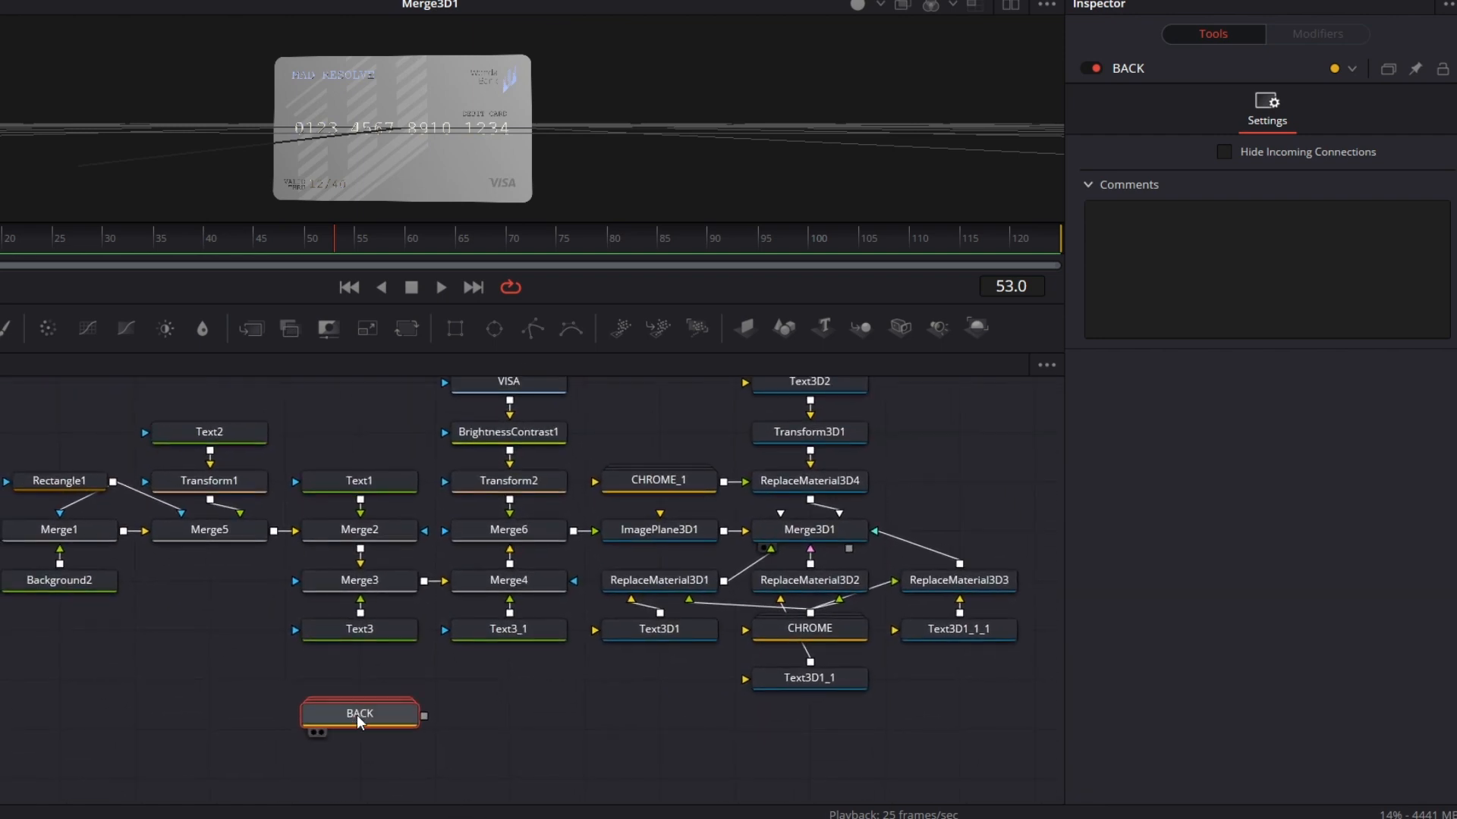
drag(359, 721, 367, 780)
Step: Group all the front-card nodes into a single group, leaving out the BACK group and MediaOut1
drag(615, 692, 610, 741)
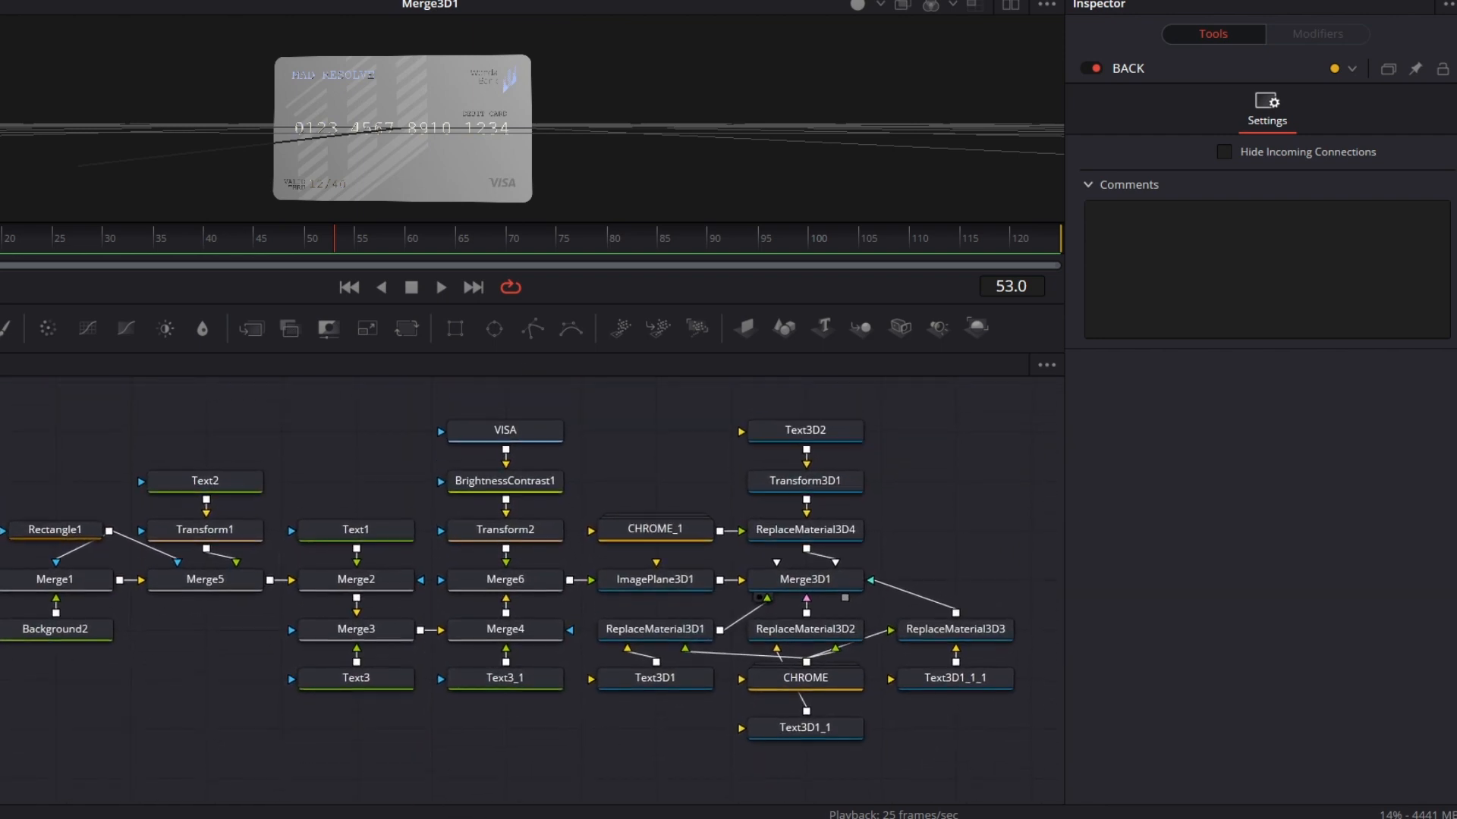
drag(4, 396, 974, 752)
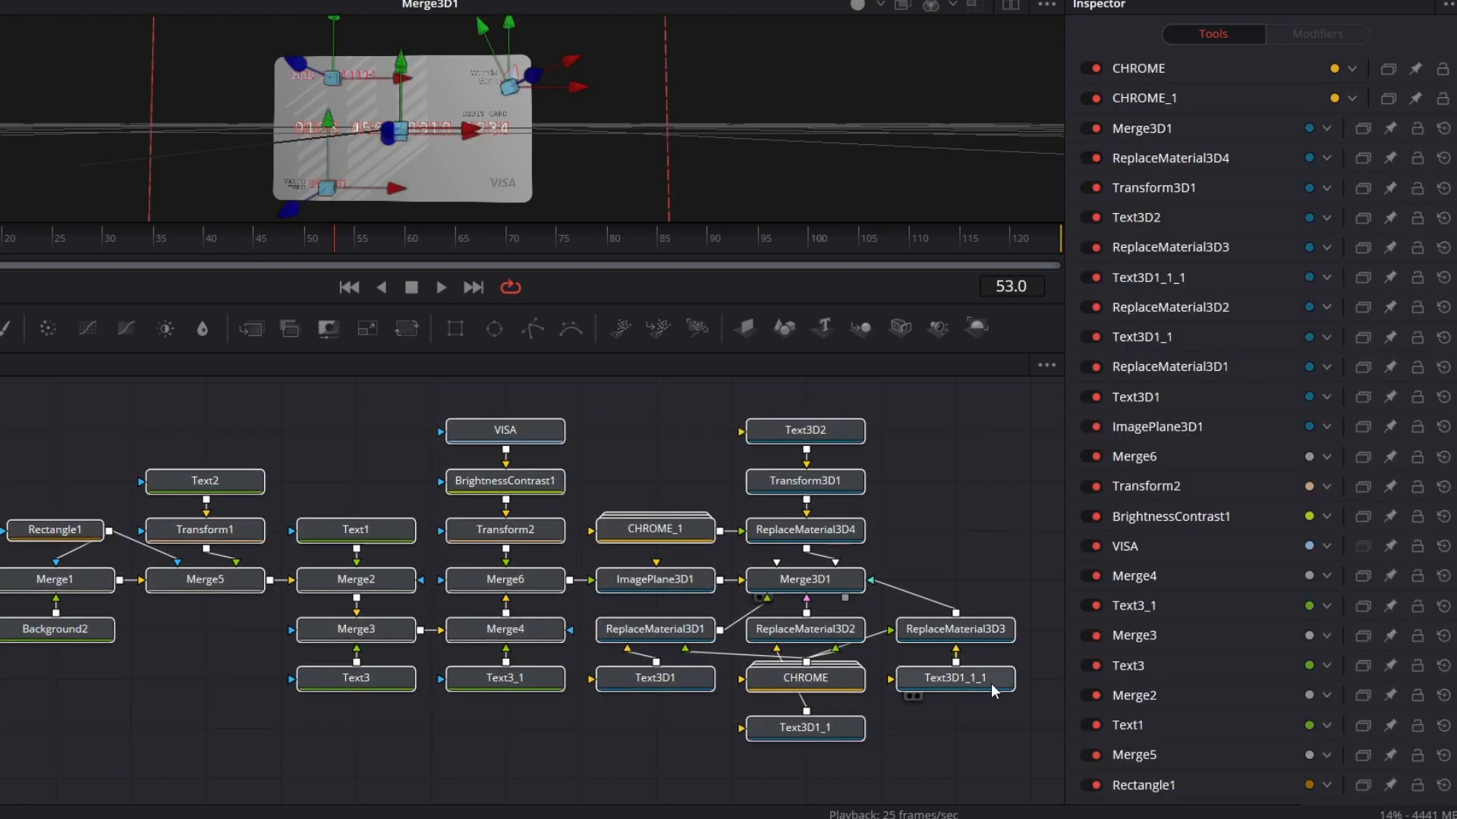
right_click(989, 683)
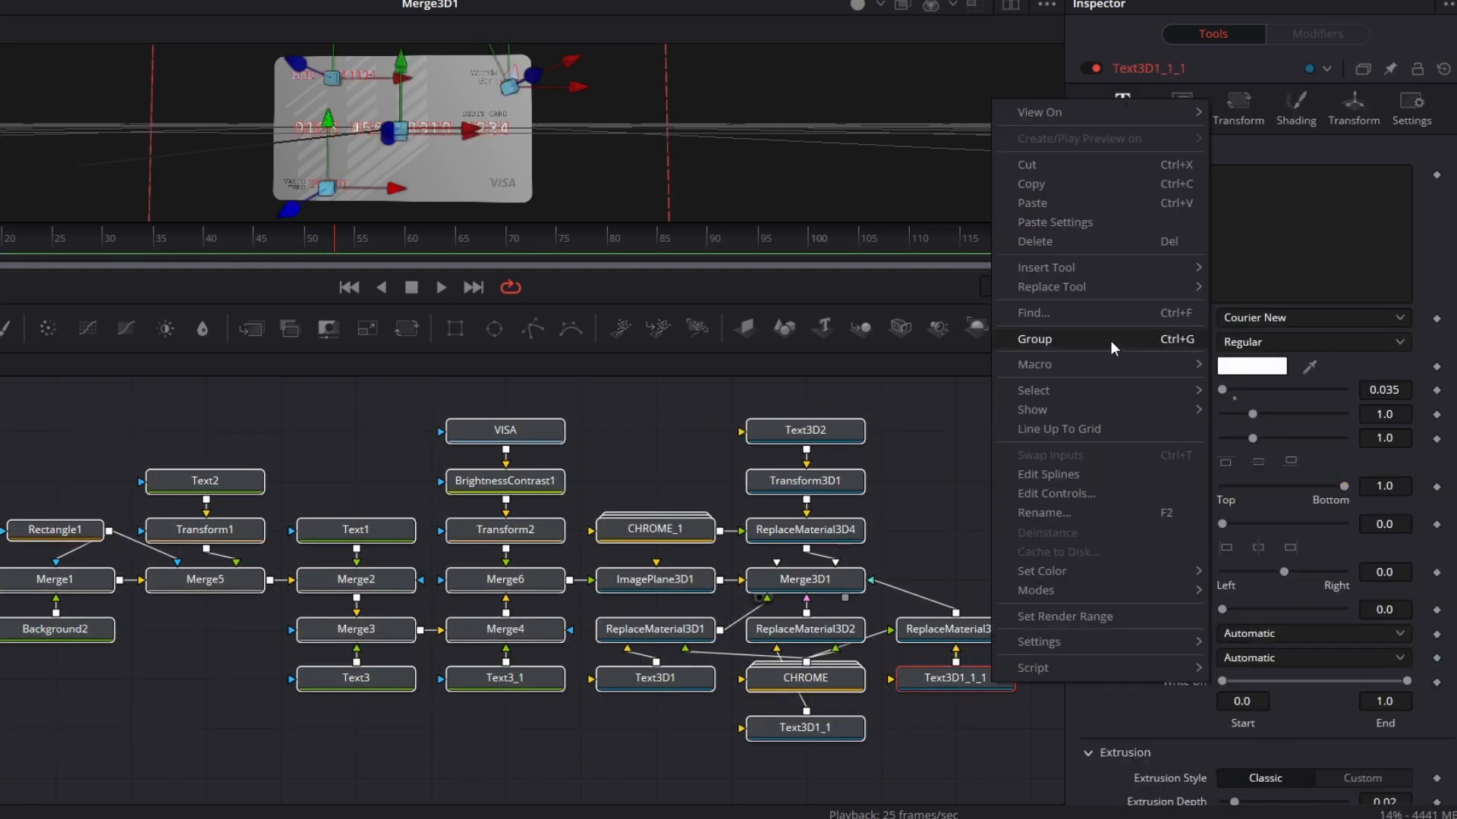
click(1110, 340)
Step: Rename the front-card group as FRONT
right_click(434, 414)
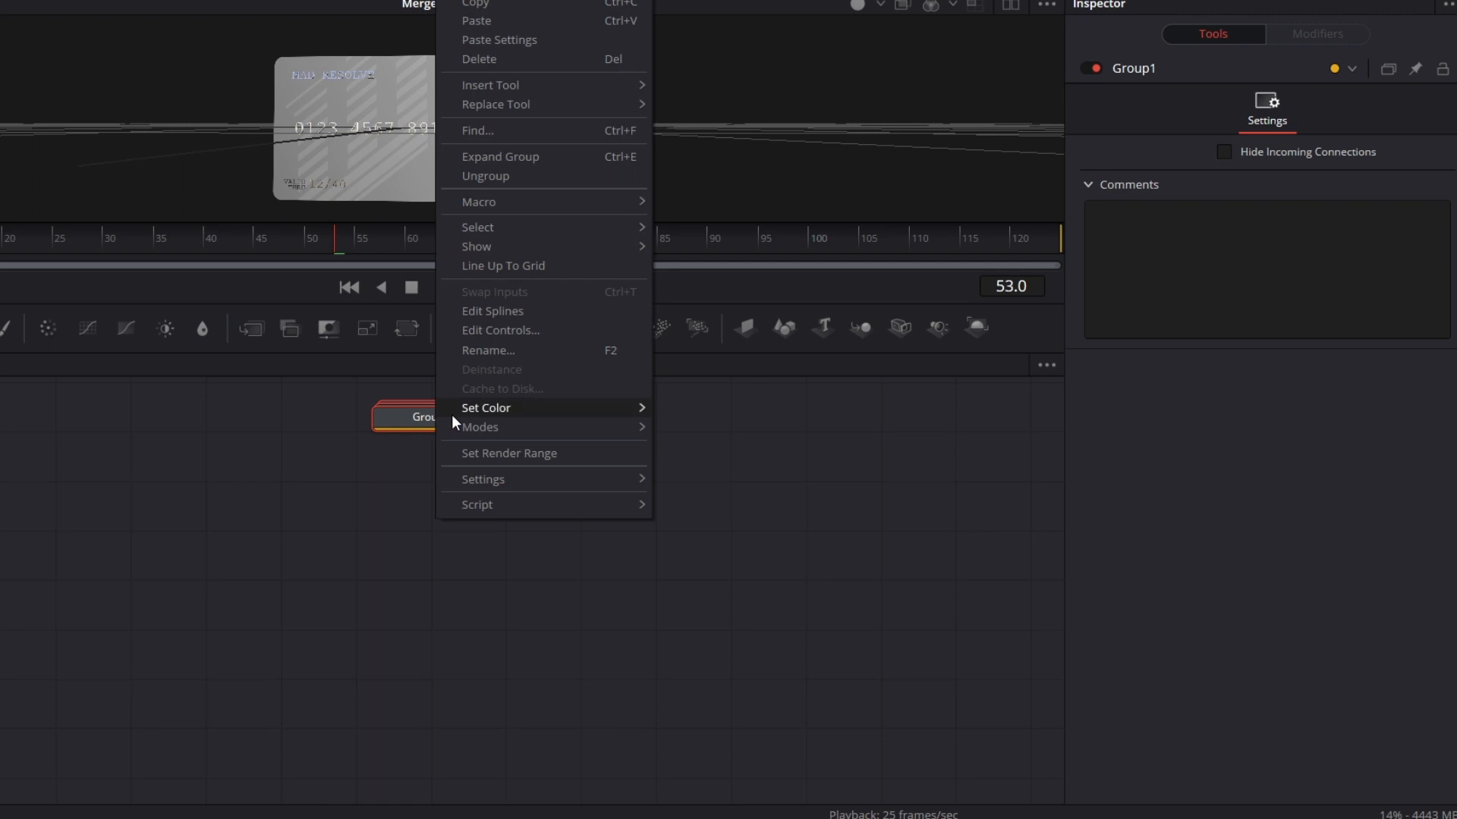
click(516, 359)
text(FRON)
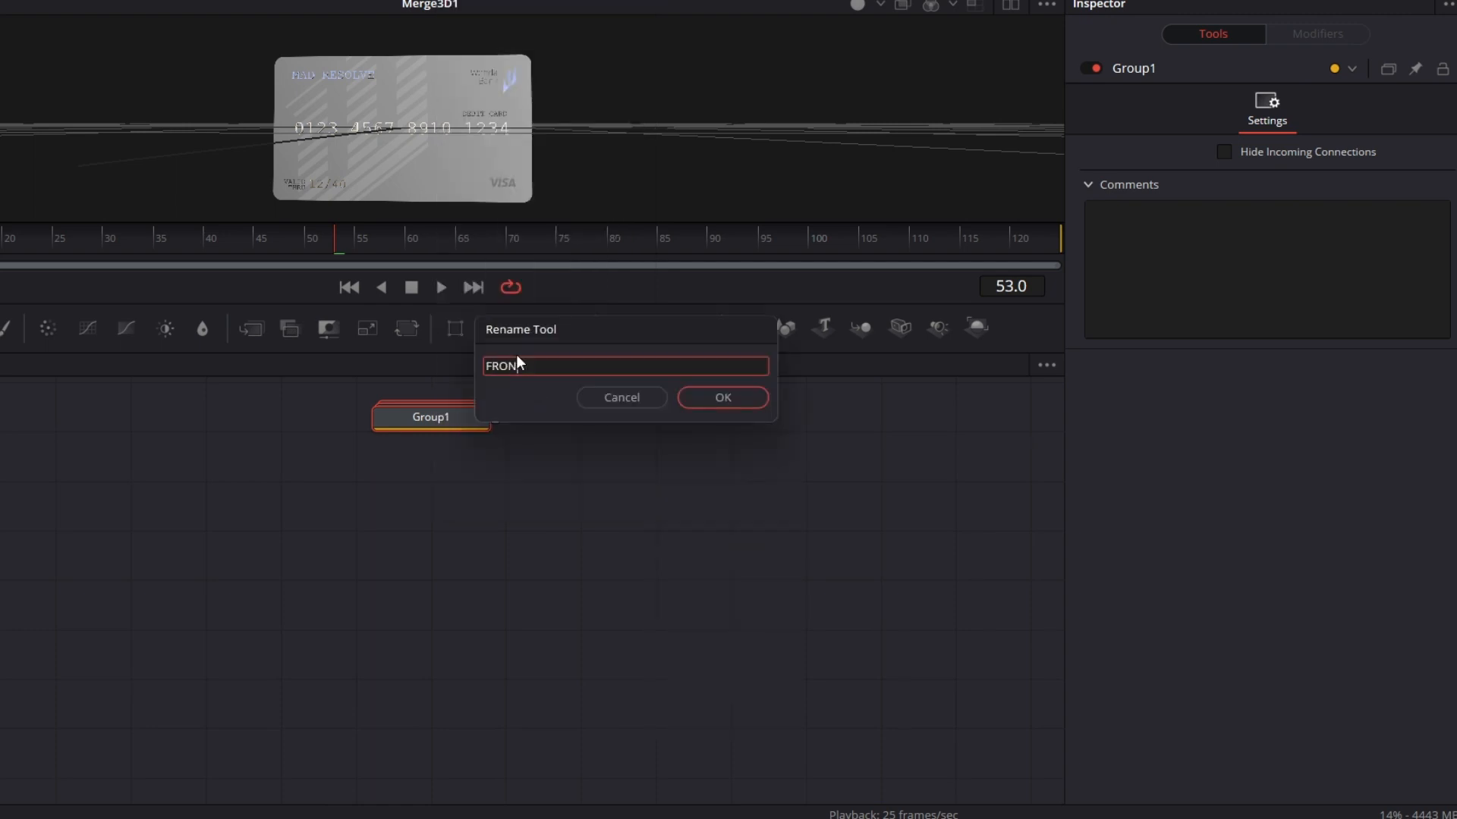
text(T)
key(Return)
Step: Move the FRONT and BACK groups close together, with FRONT stacked above BACK
scroll(429, 483, down, 1)
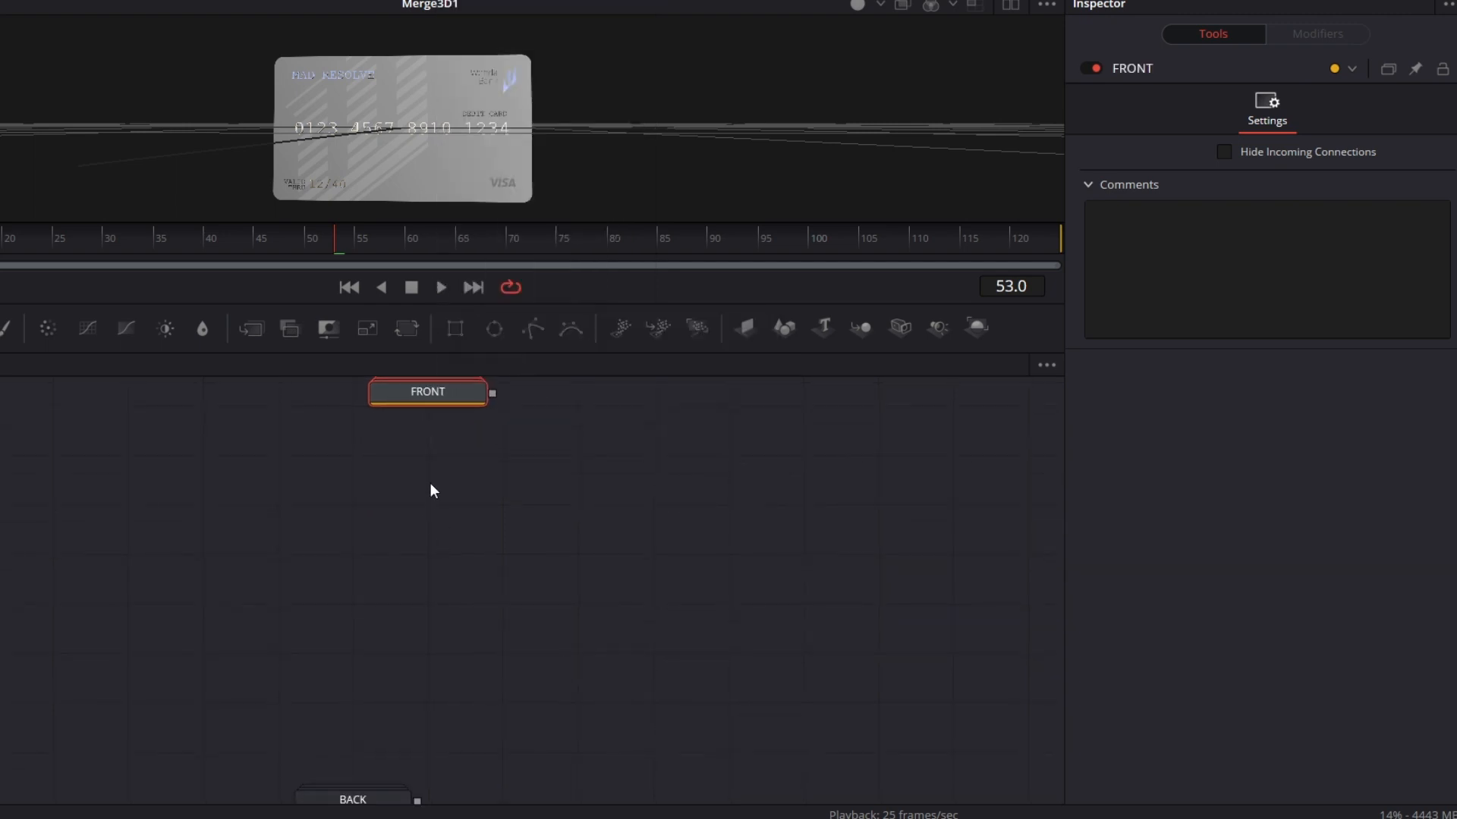
drag(443, 396, 373, 602)
drag(526, 707, 535, 602)
drag(390, 693, 389, 596)
Step: Add a Merge 3D node beside the groups and connect the outputs of FRONT and BACK to it
click(425, 628)
drag(853, 392, 527, 536)
drag(426, 499, 485, 537)
drag(425, 596, 489, 554)
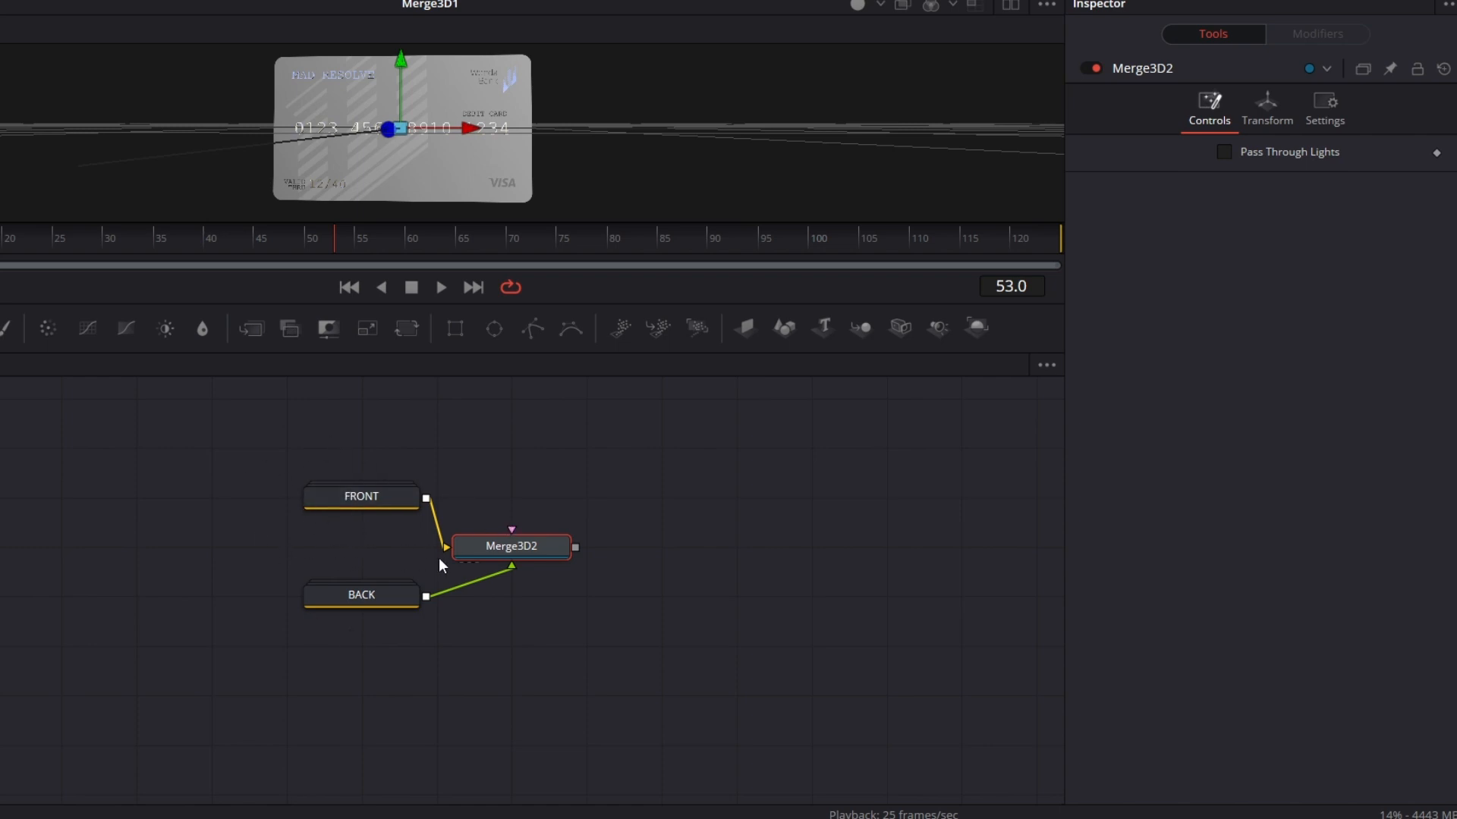
Step: Expand the FRONT group, cull the Back faces of ImagePlane3D1, and collapse the group again
right_click(371, 495)
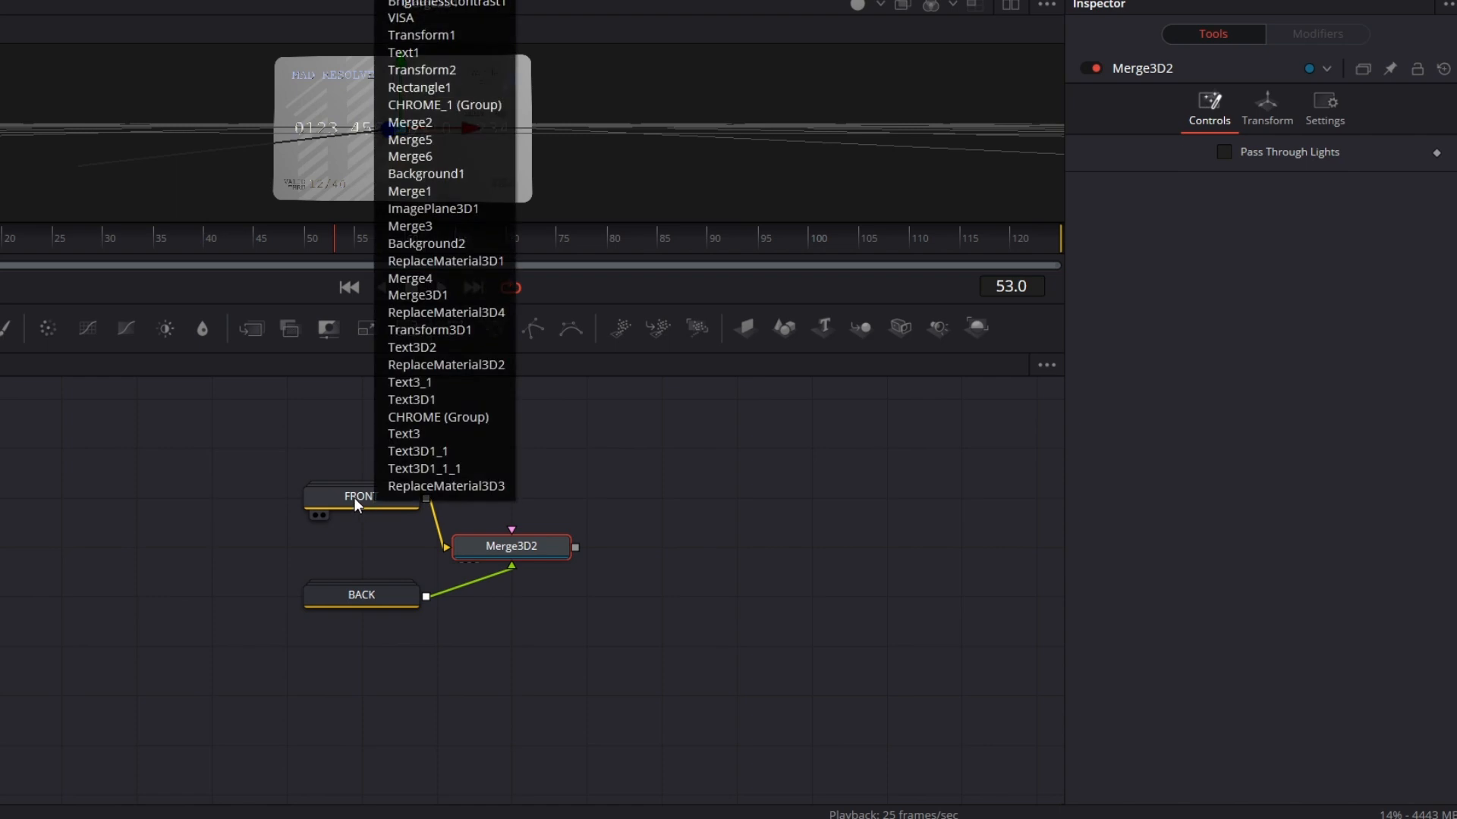
click(366, 598)
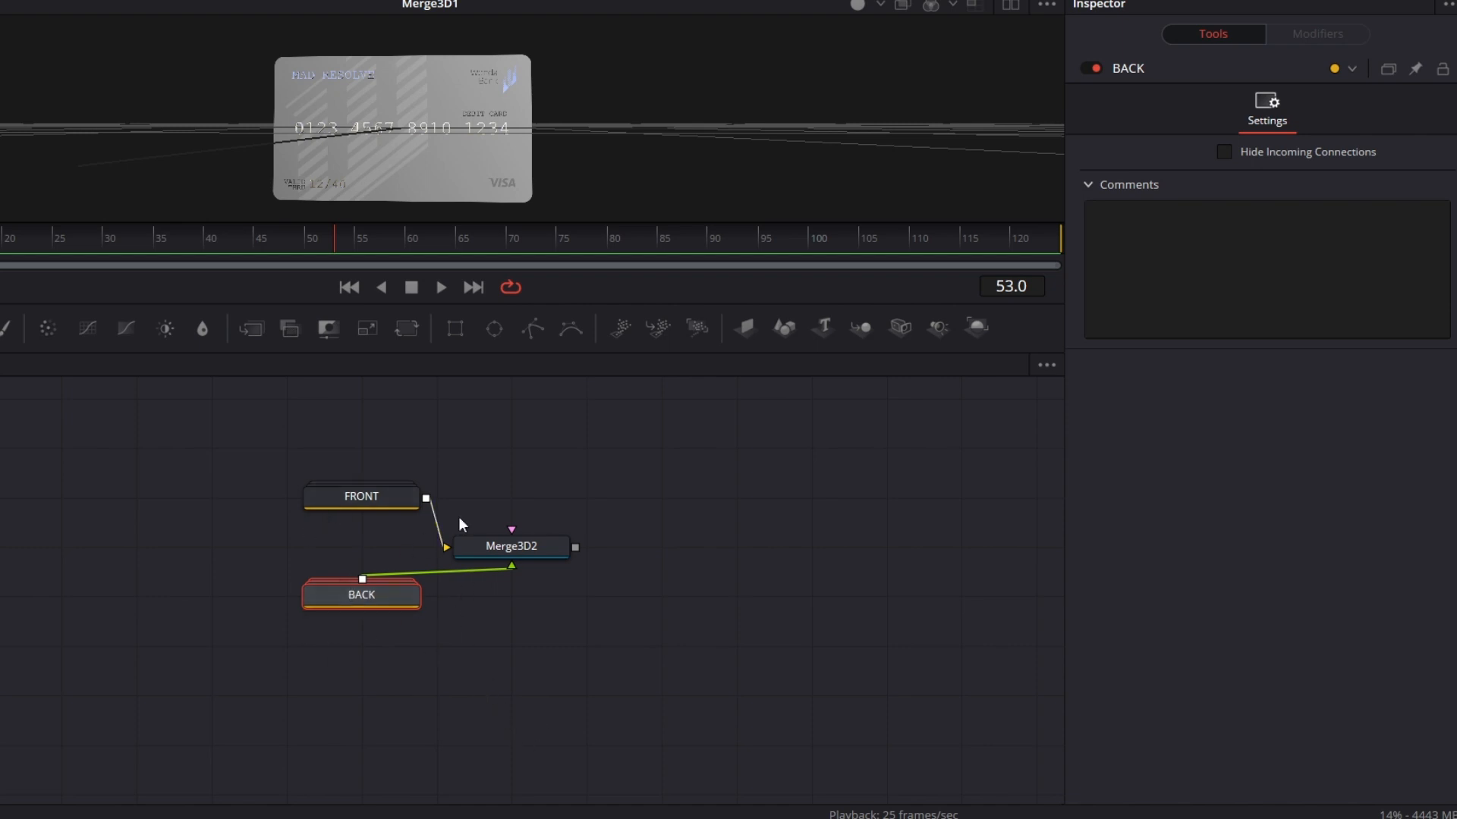
double_click(380, 494)
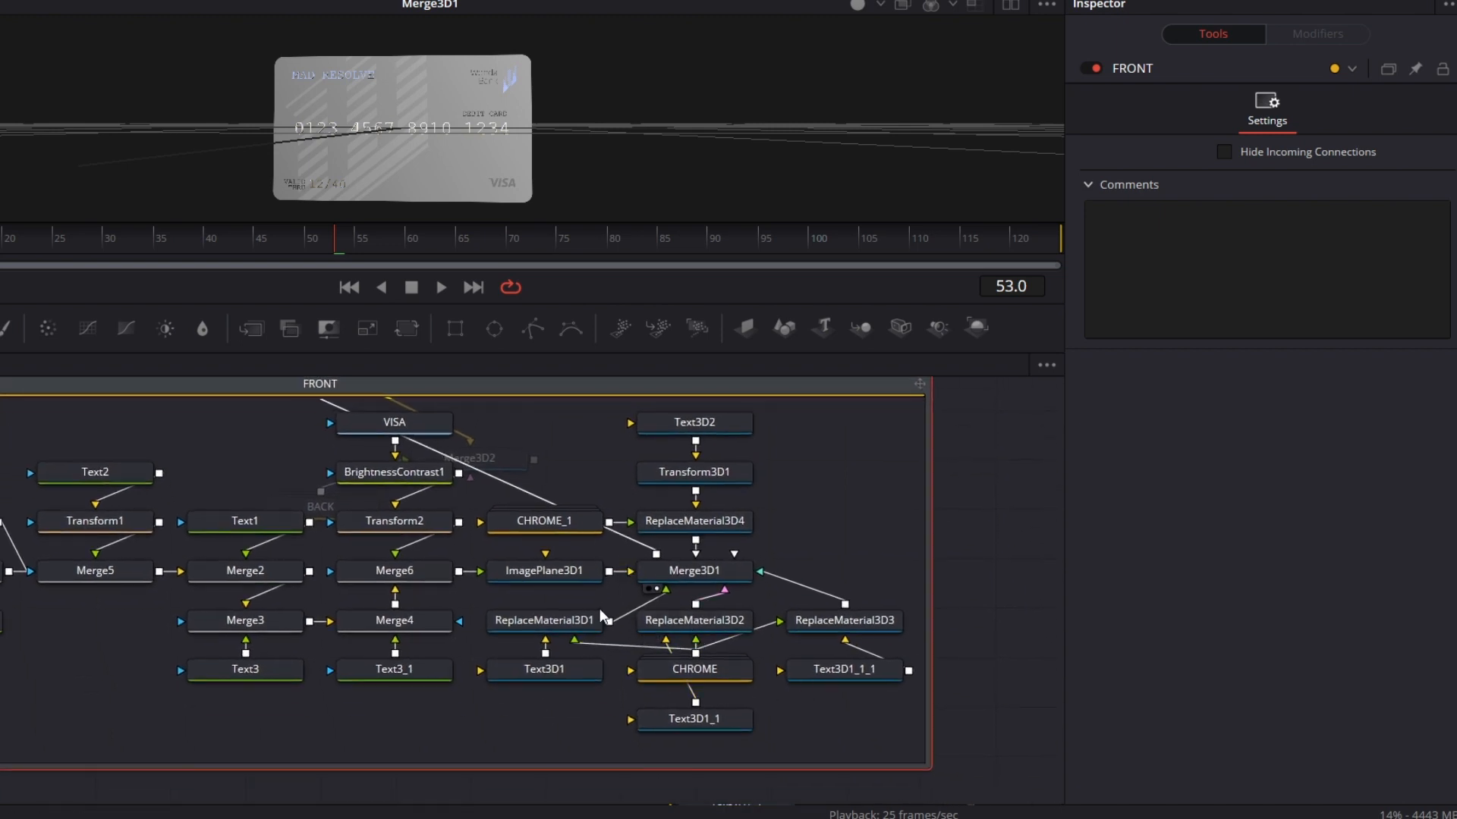
click(560, 575)
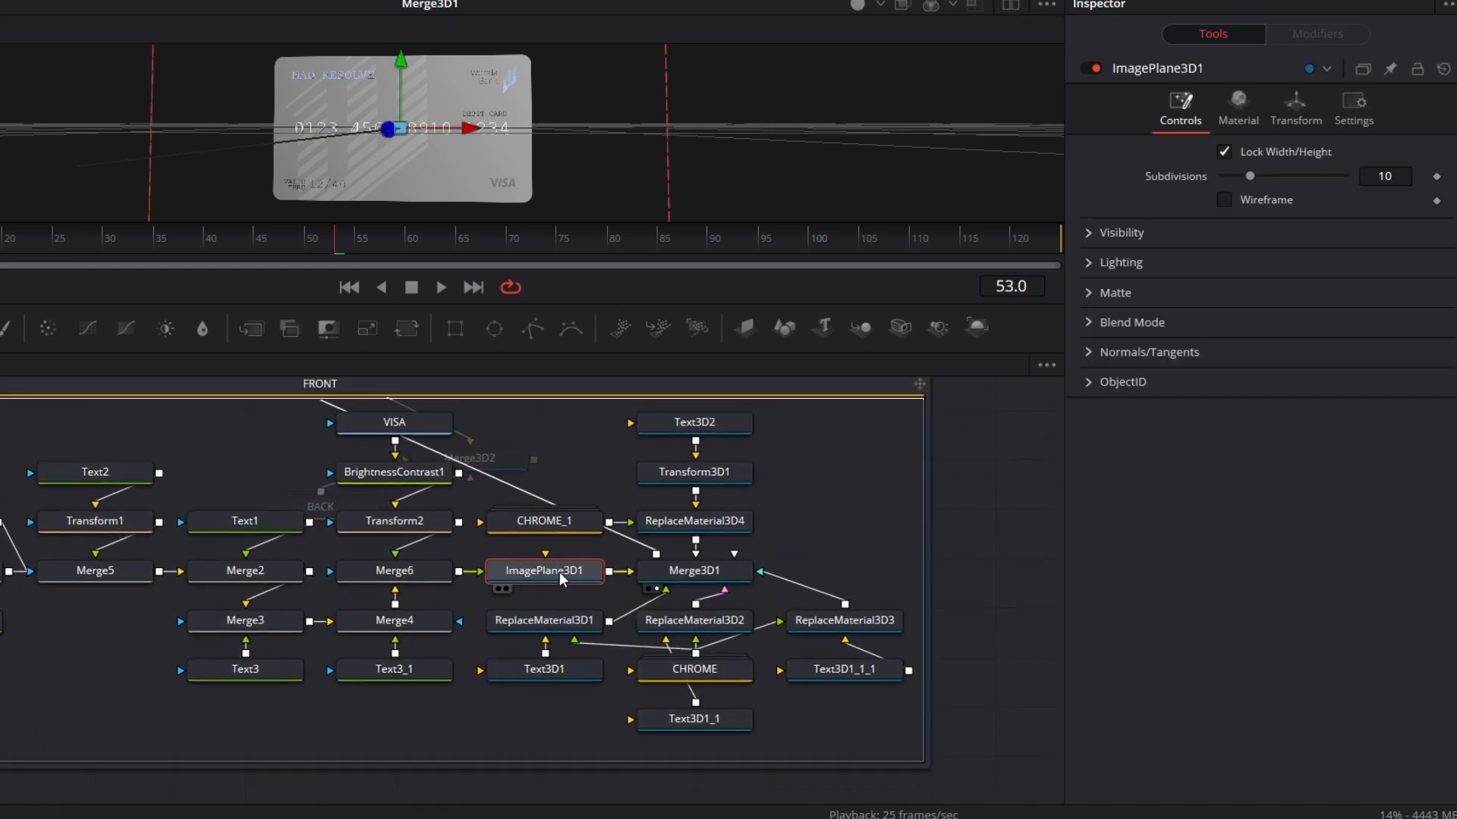
click(1088, 232)
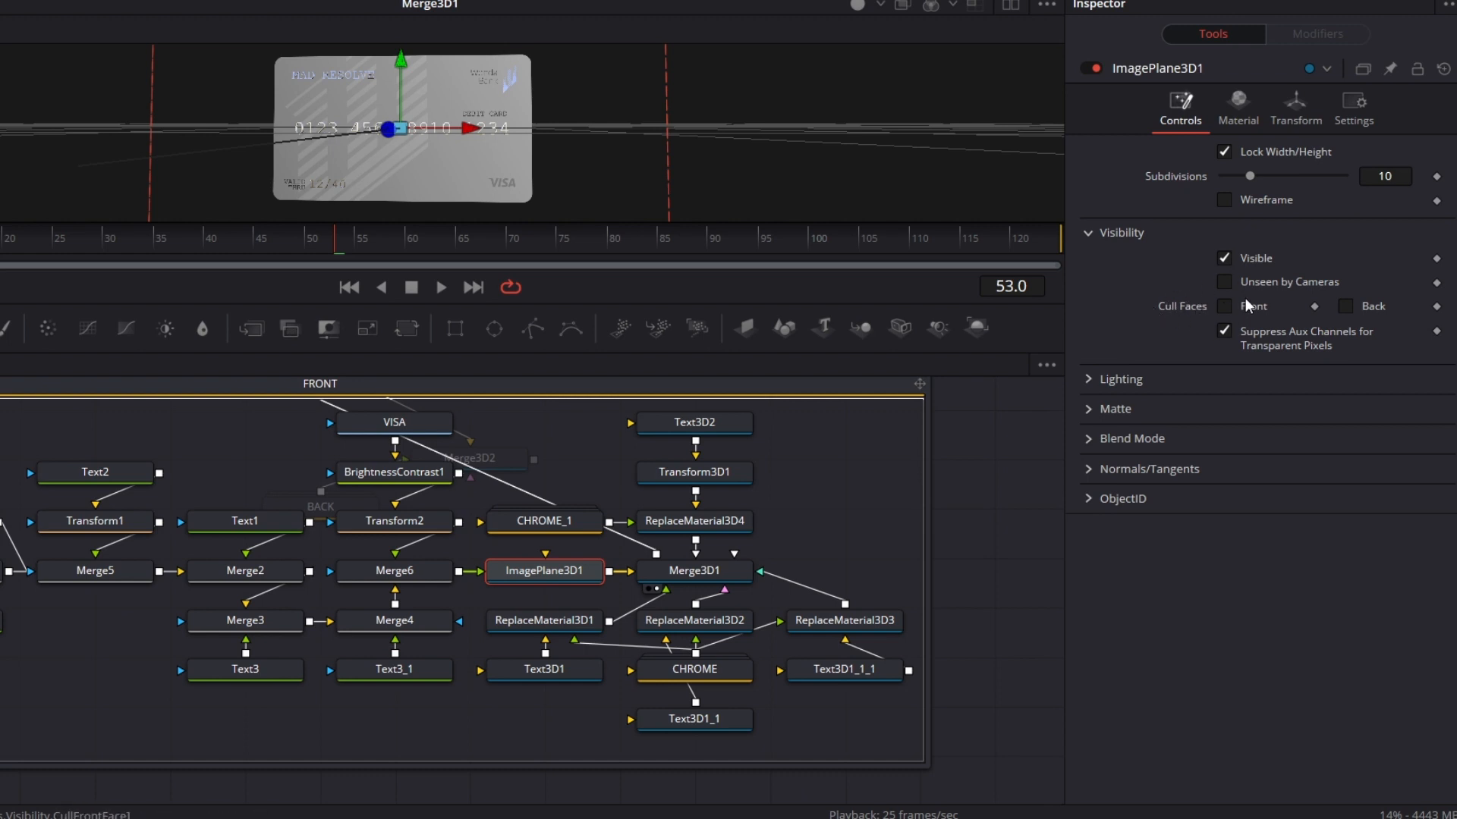
click(1345, 307)
drag(0, 406, 87, 455)
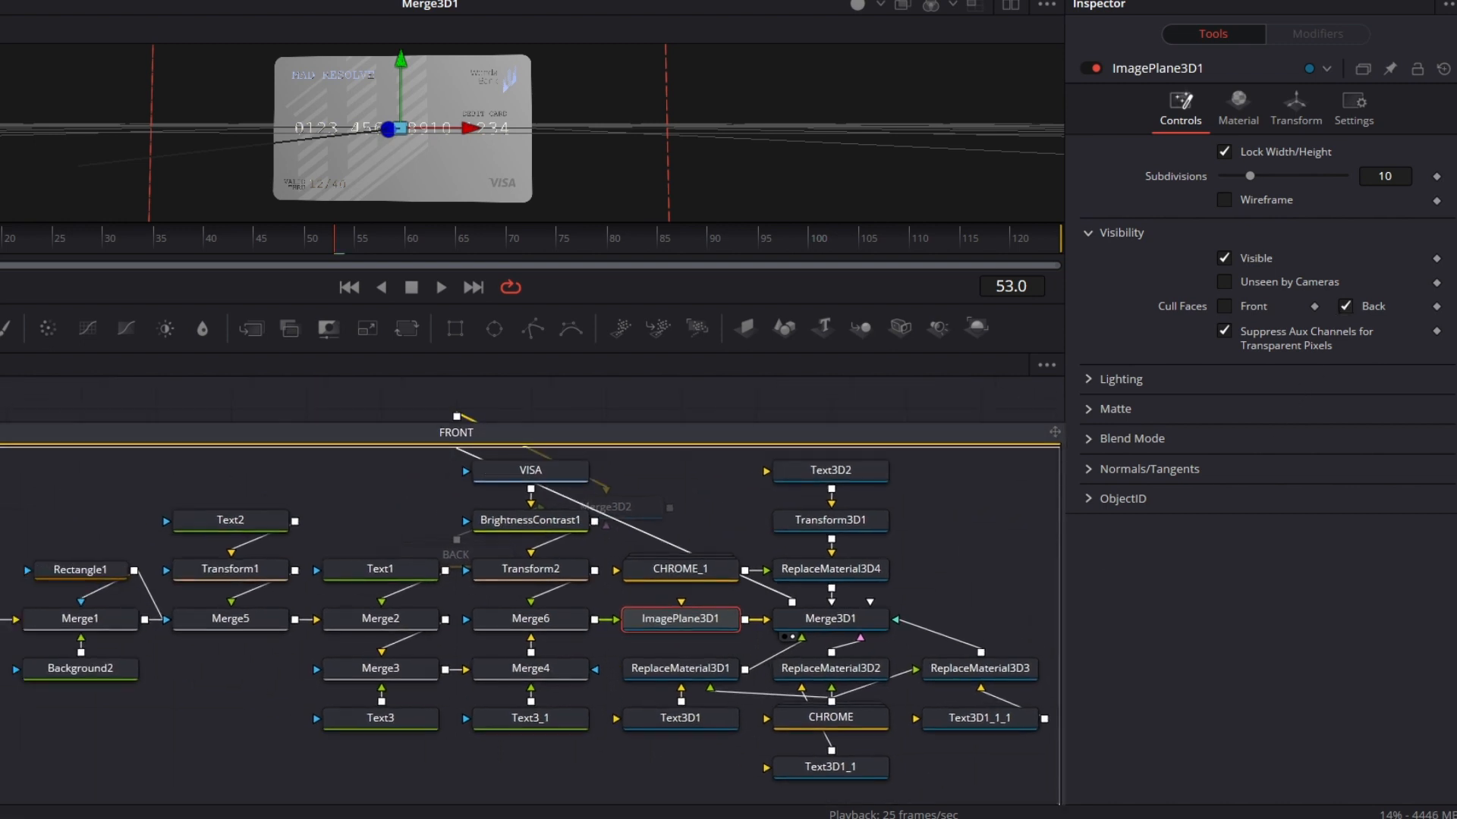
key(ctrl+e)
Step: Expand the BACK group and cull the Front faces of ImagePlane3D2
click(491, 558)
key(ctrl+e)
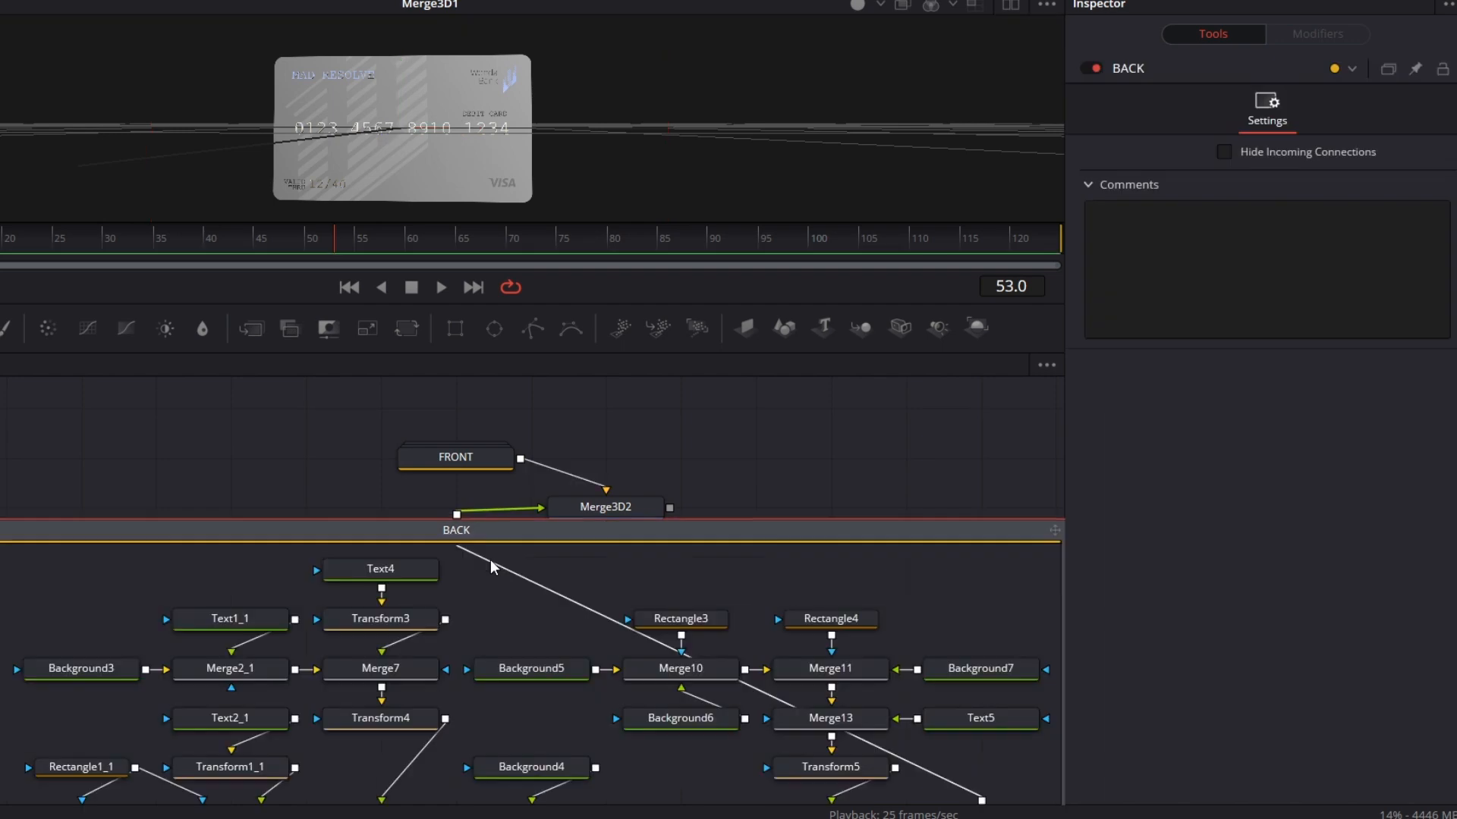
drag(521, 648, 349, 504)
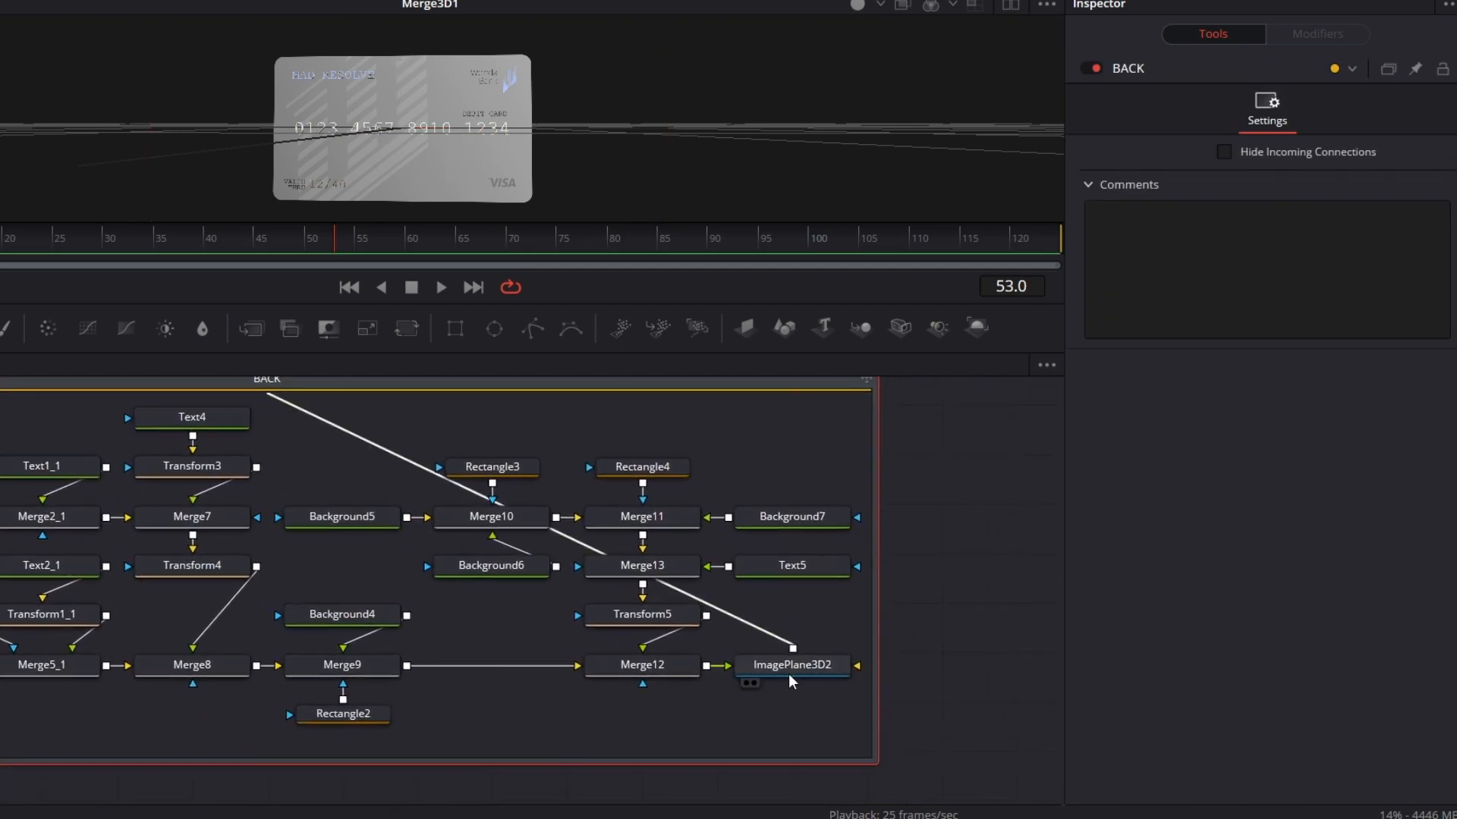
click(832, 671)
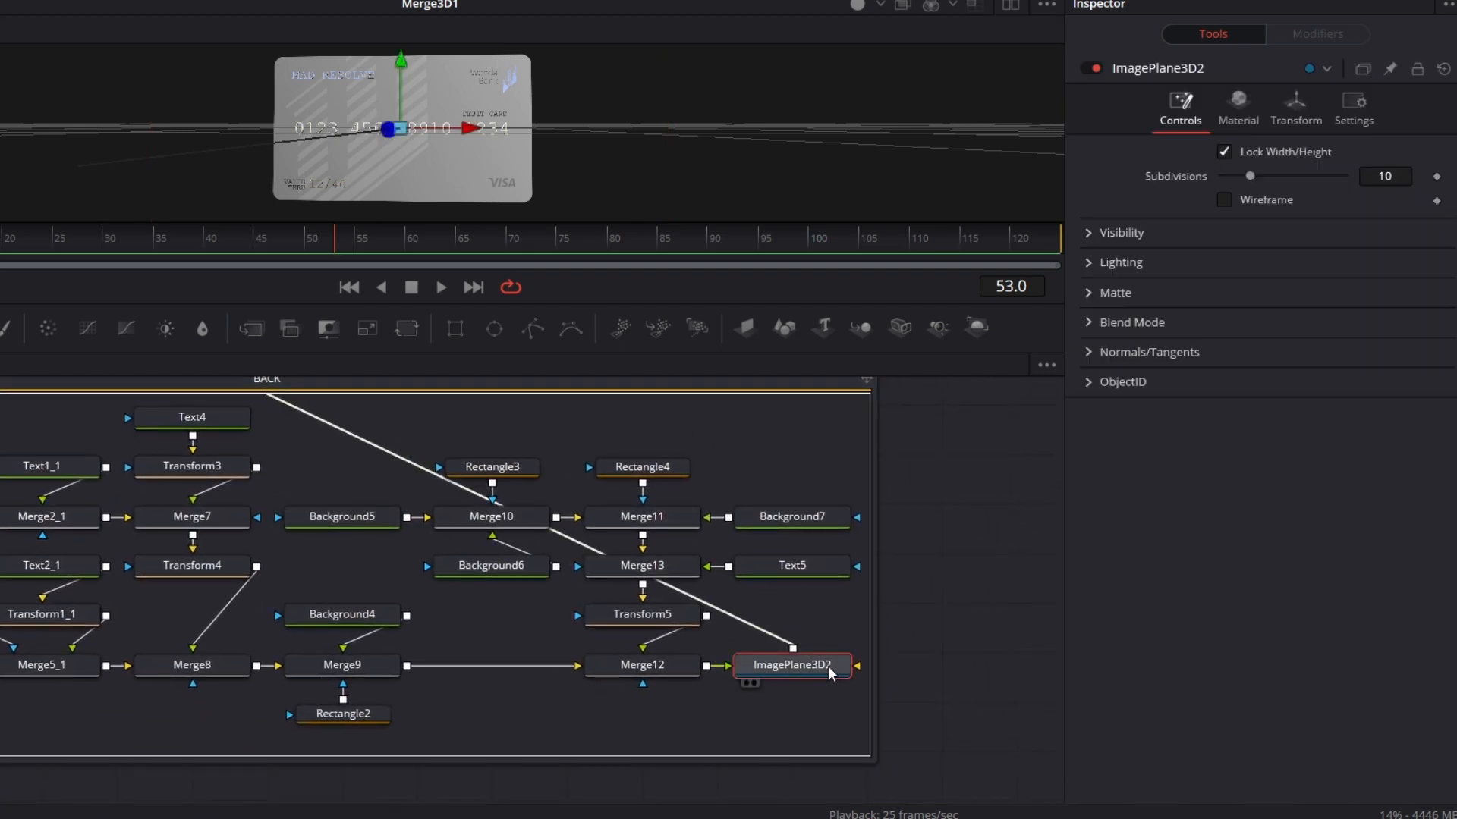
click(1087, 233)
click(1225, 308)
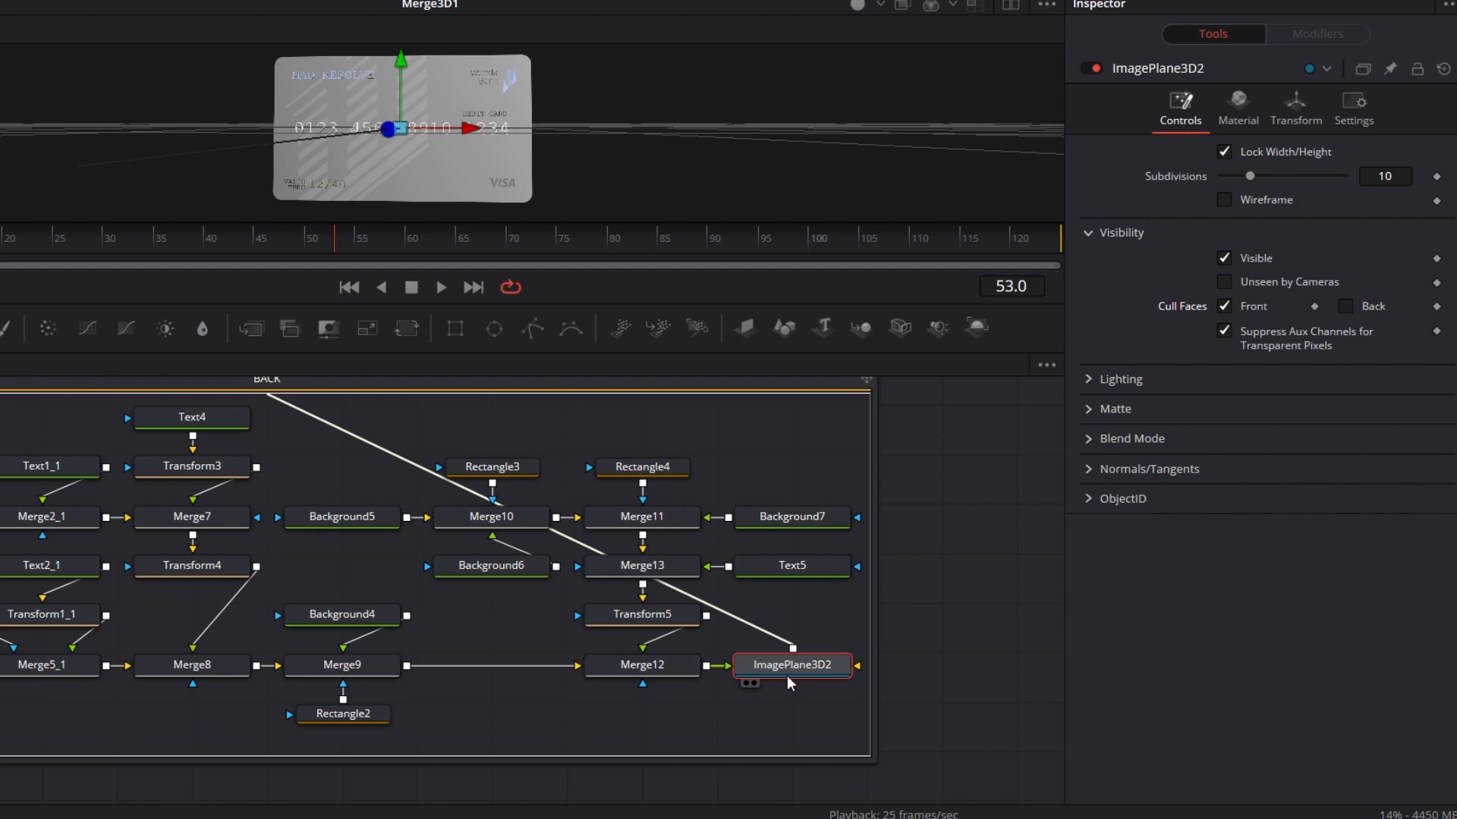
Step: Move ImagePlane3D2 aside and insert a Transform node between it and Merge12 in the BACK group
drag(789, 673, 927, 677)
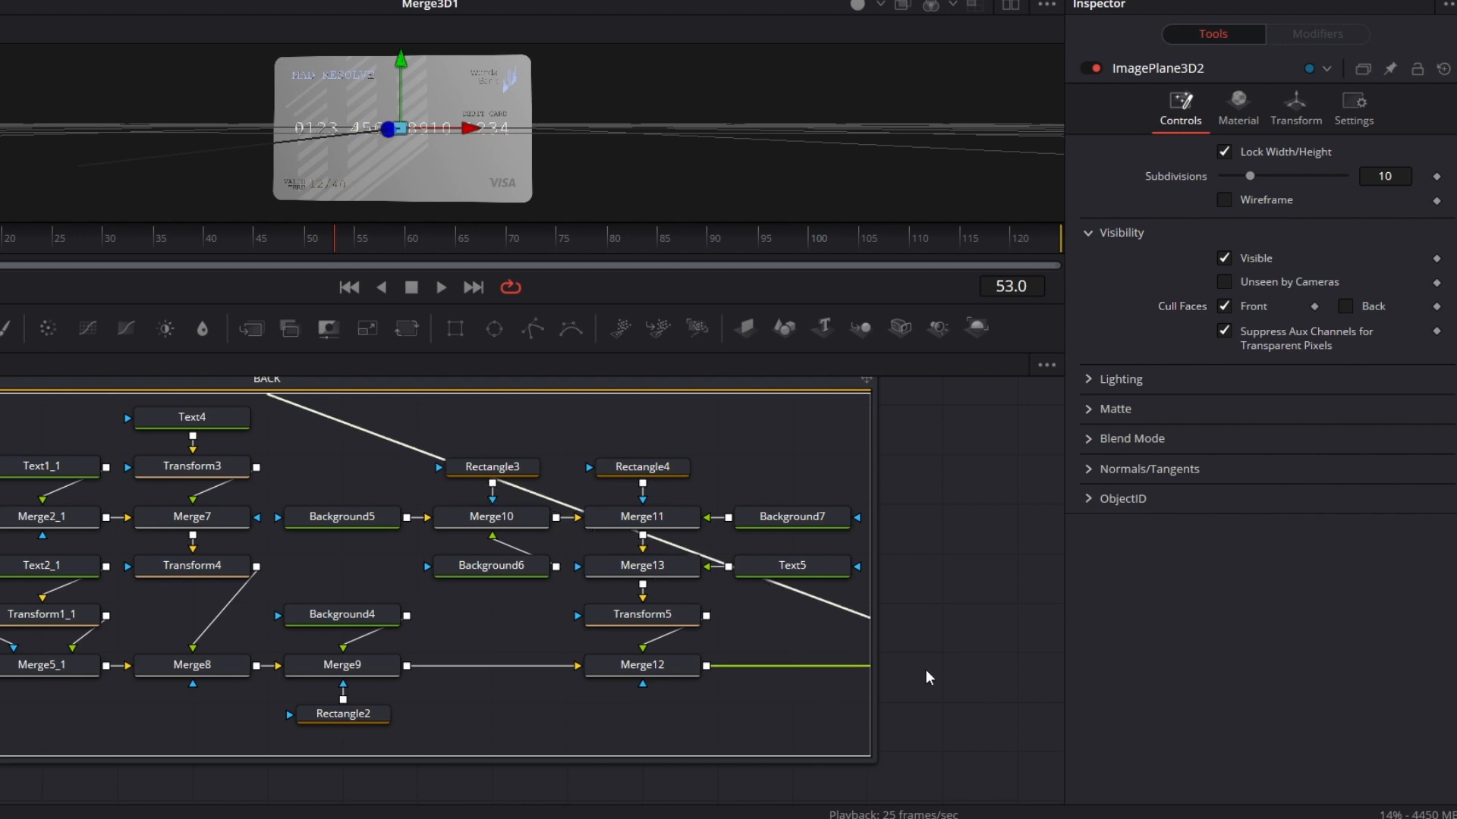
click(671, 674)
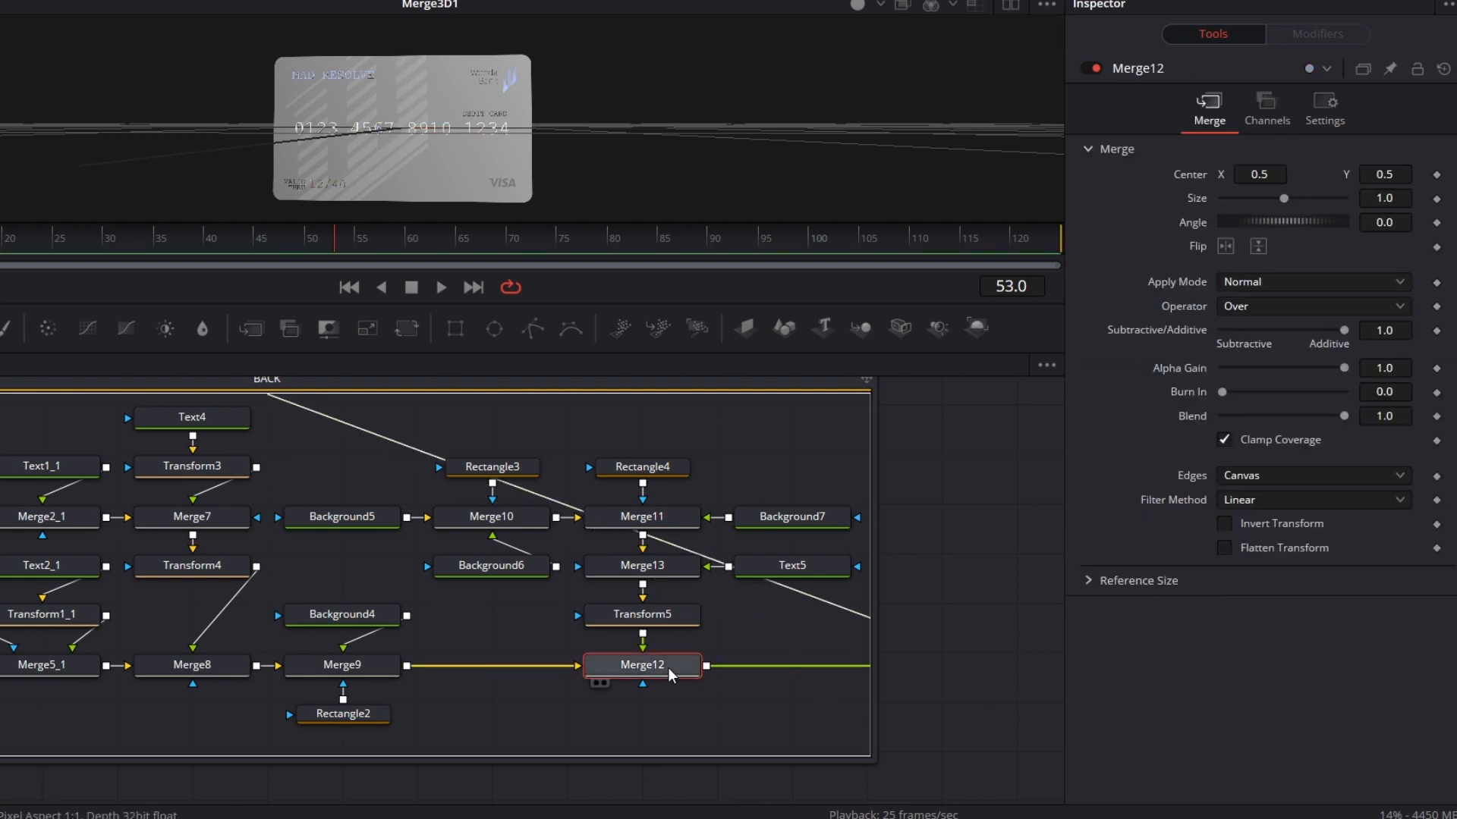
click(407, 328)
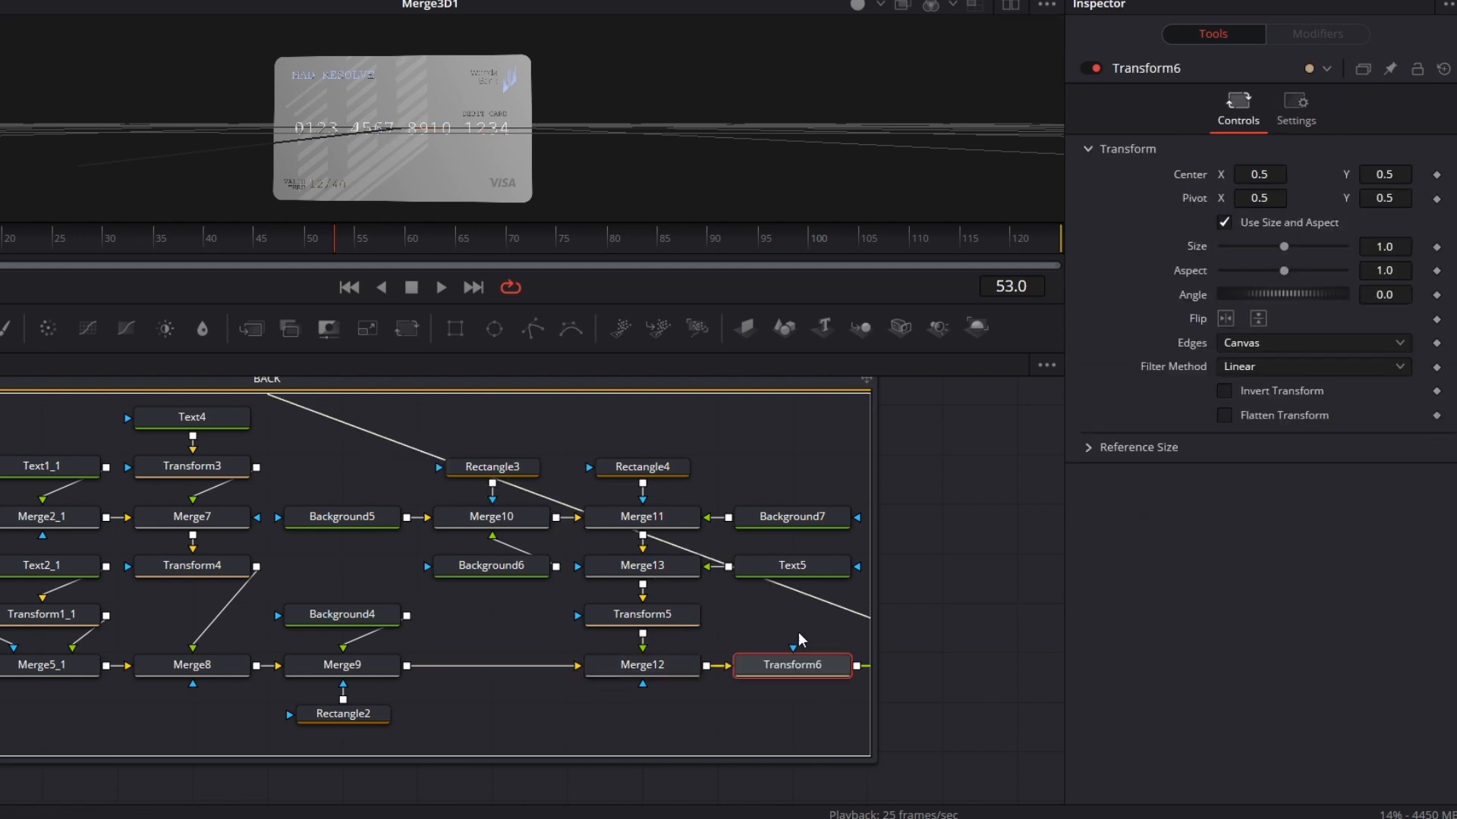
click(1226, 320)
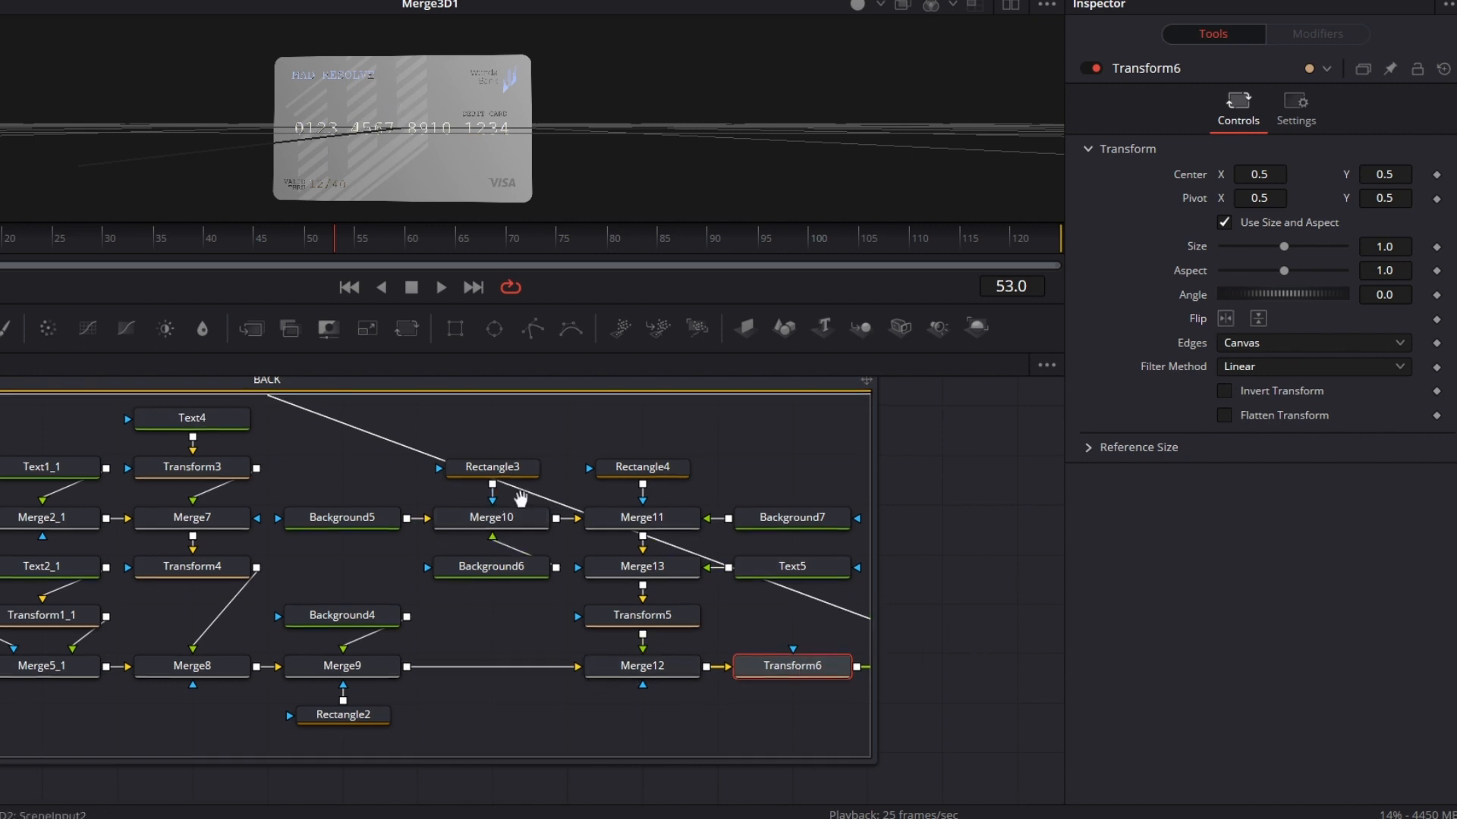
Step: Load Merge3D2 into the viewer and examine the card's back side up close
drag(521, 498, 520, 643)
click(453, 513)
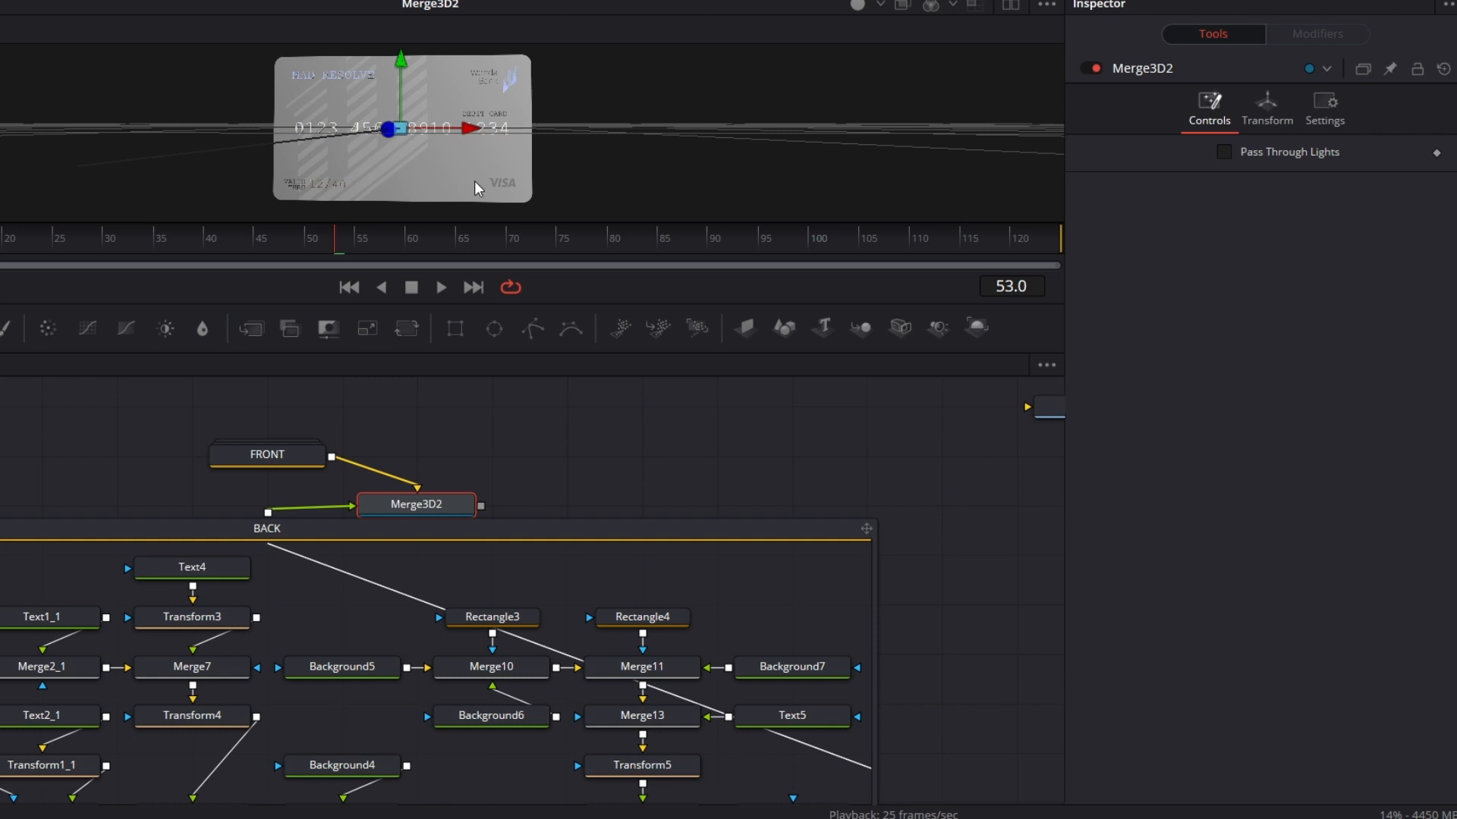
drag(478, 185, 304, 169)
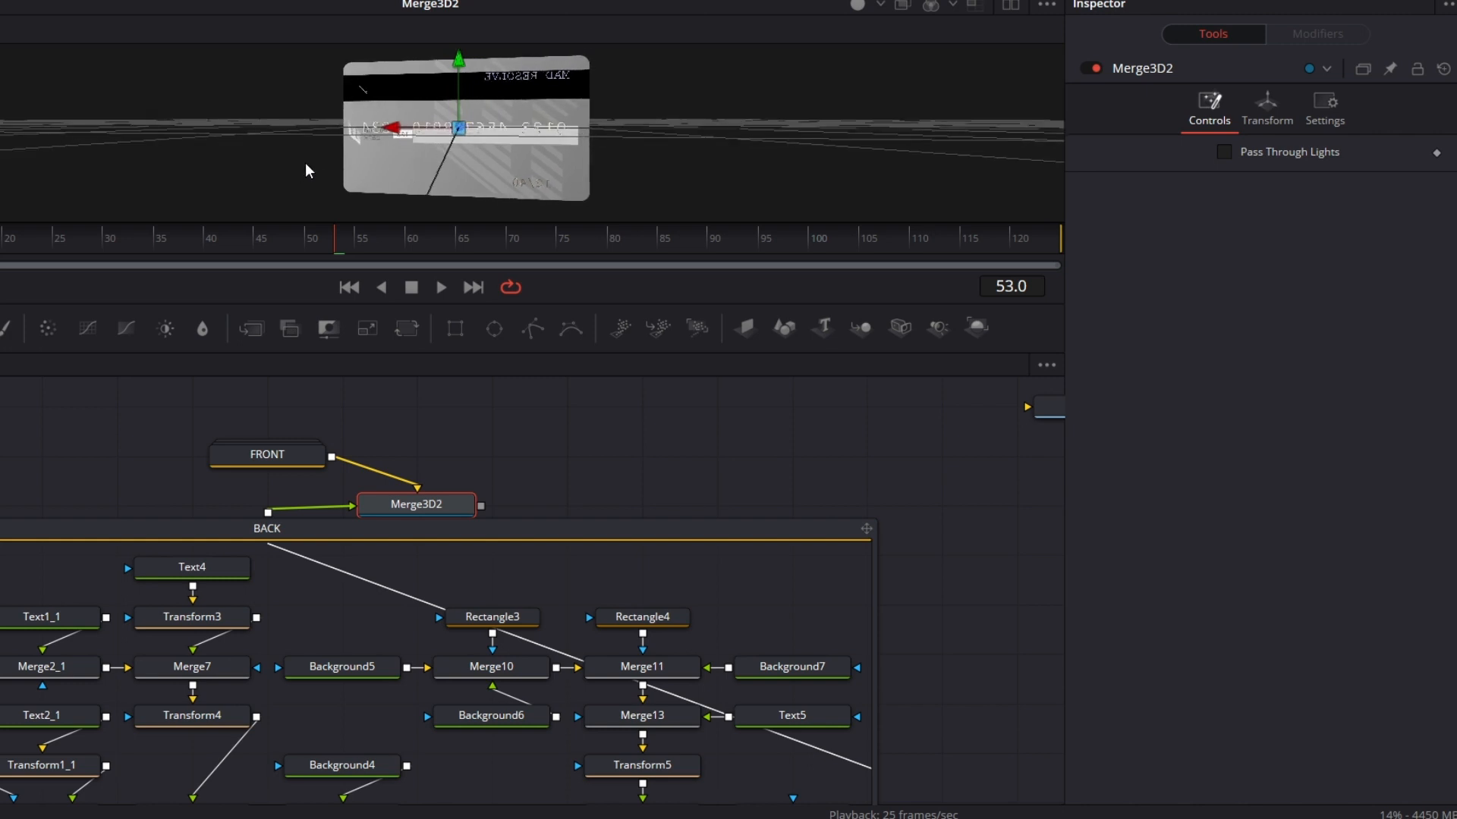
drag(514, 117, 542, 162)
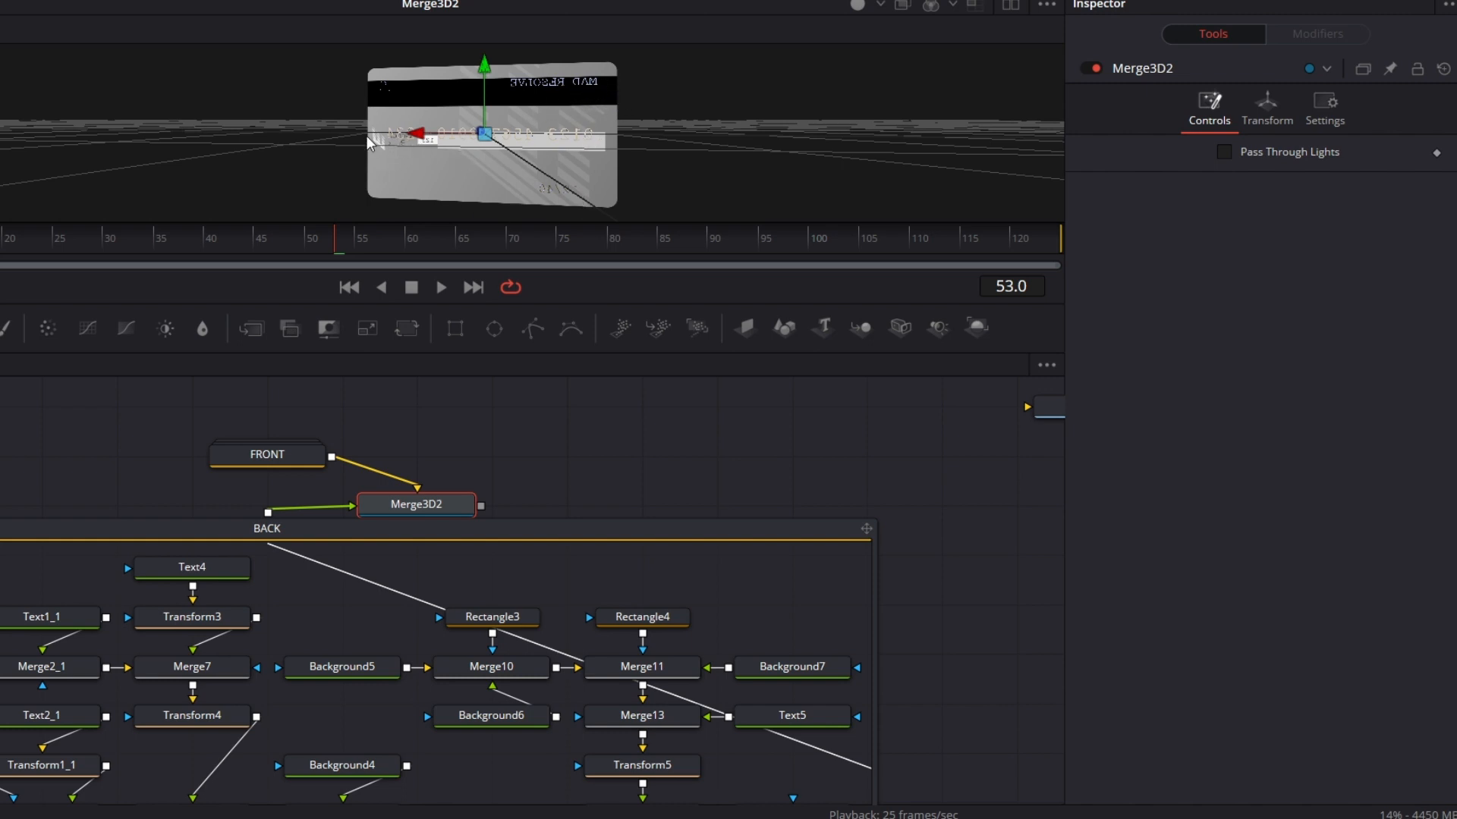
drag(393, 146, 403, 151)
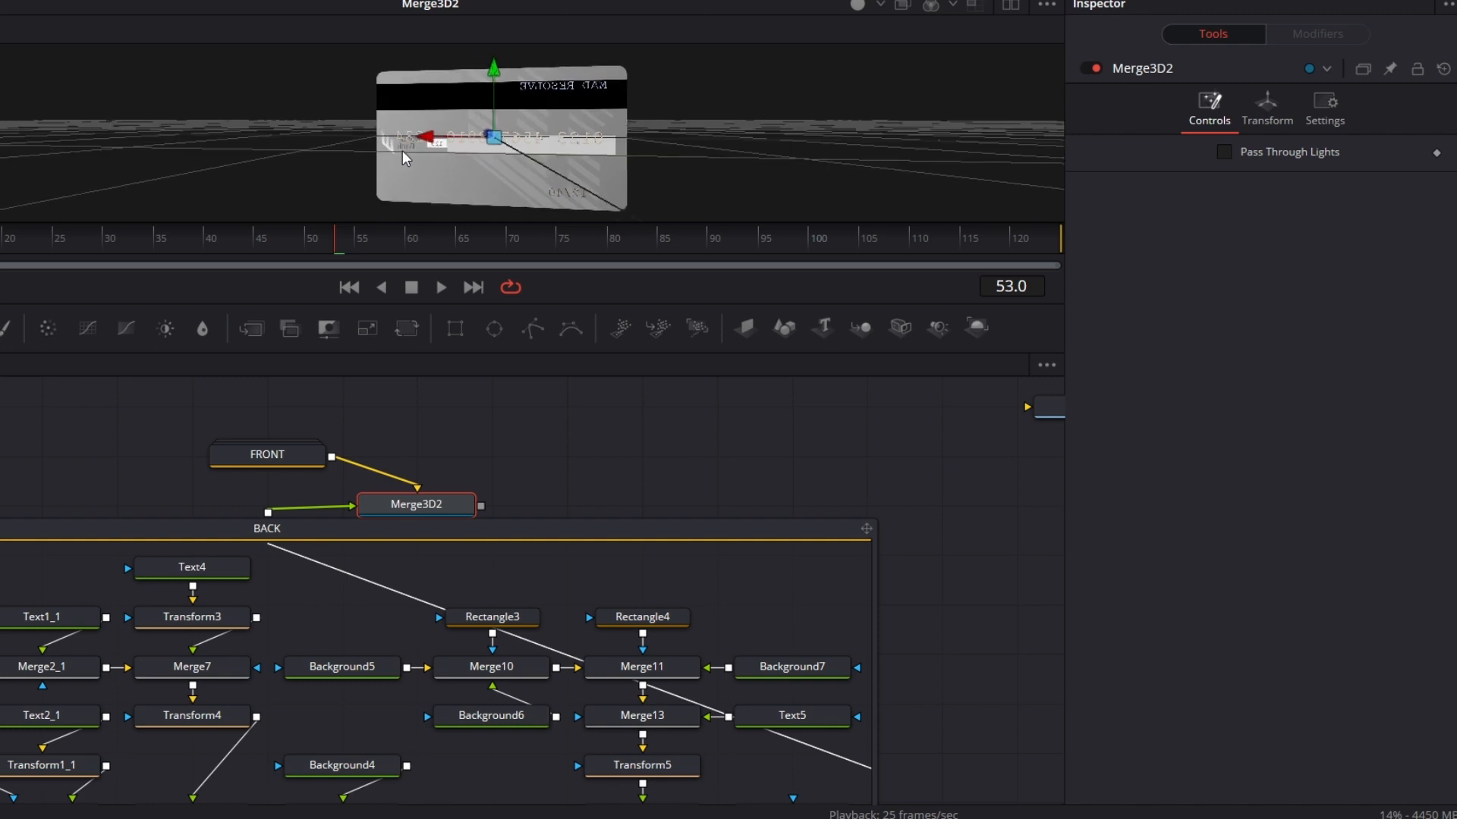
scroll(579, 130, up, 10)
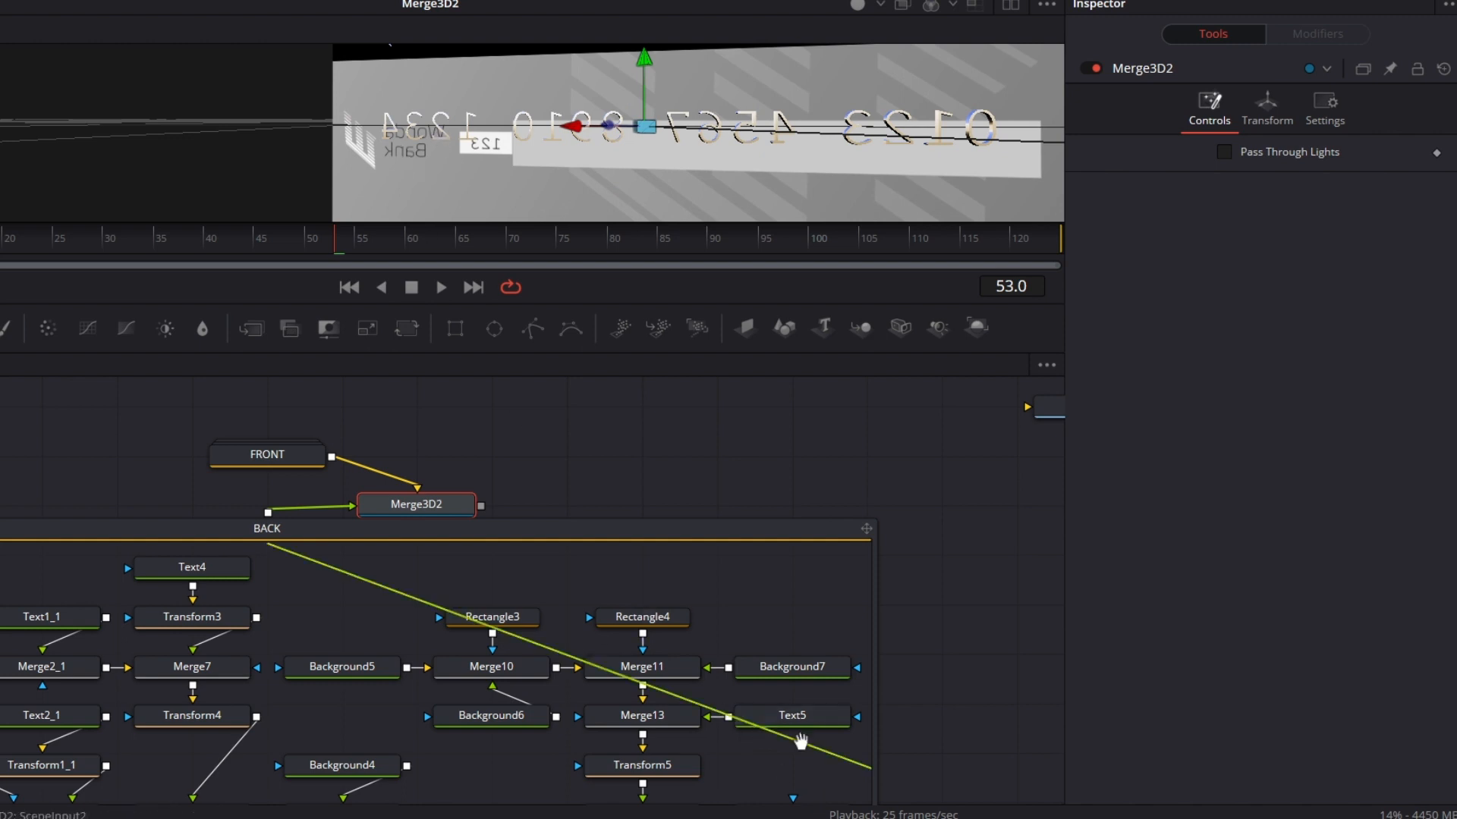
Step: Flip the Transform node after Merge12 horizontally so the back graphic reads correctly from behind
scroll(802, 740, down, 3)
click(797, 708)
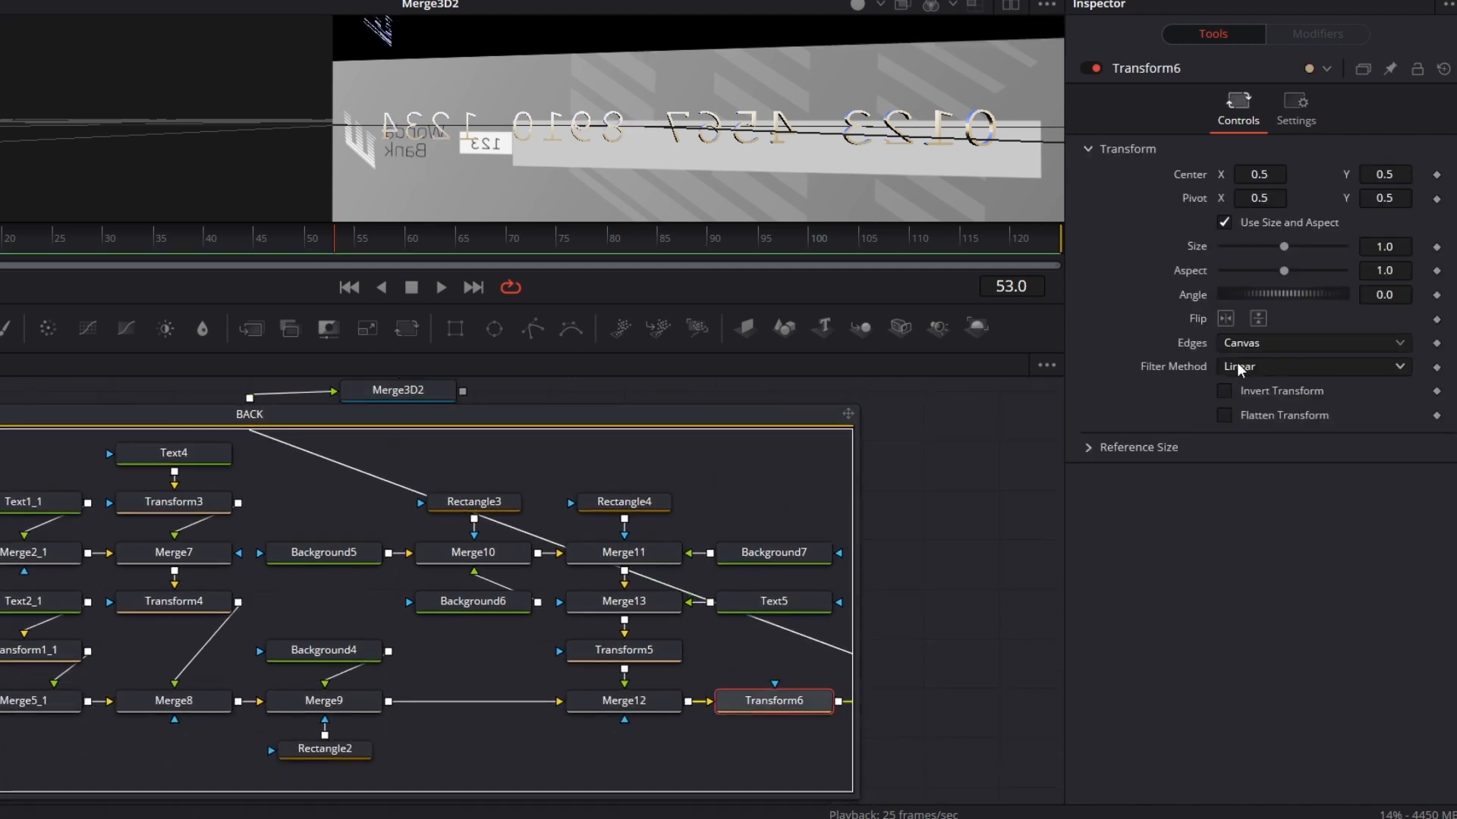
click(1225, 318)
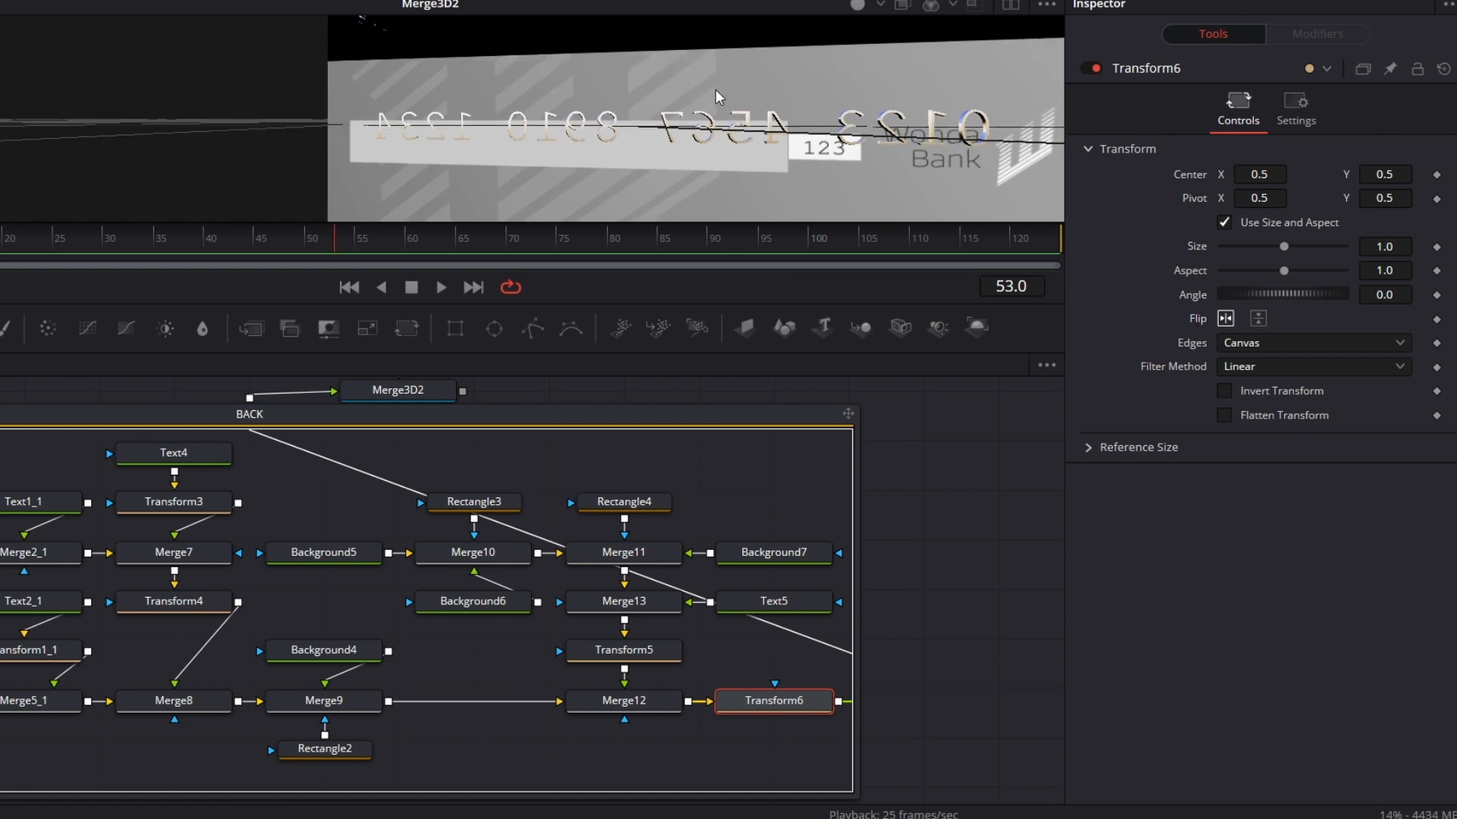
drag(719, 97, 560, 101)
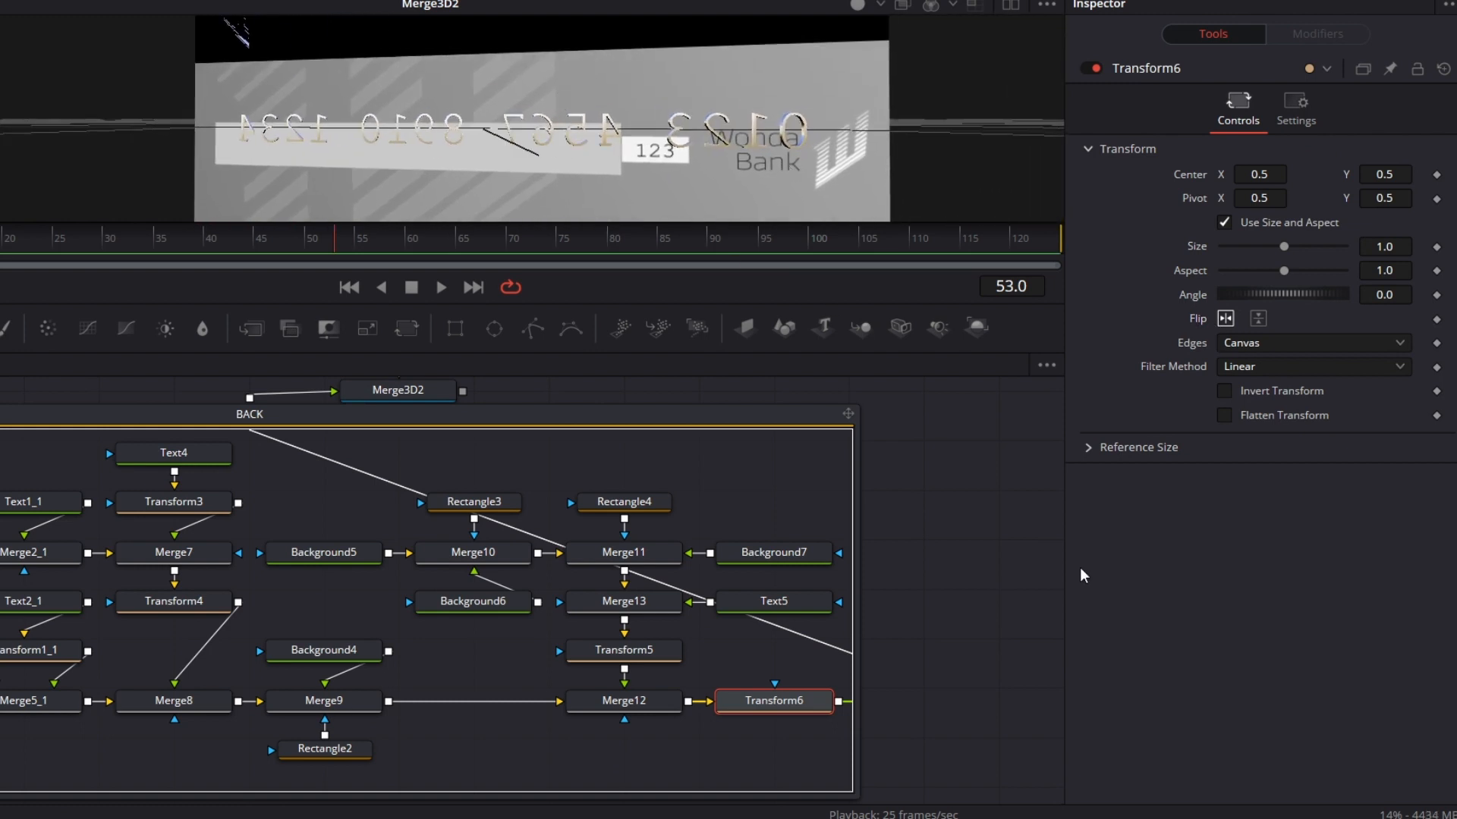
Step: Collapse the BACK group
drag(498, 531, 852, 597)
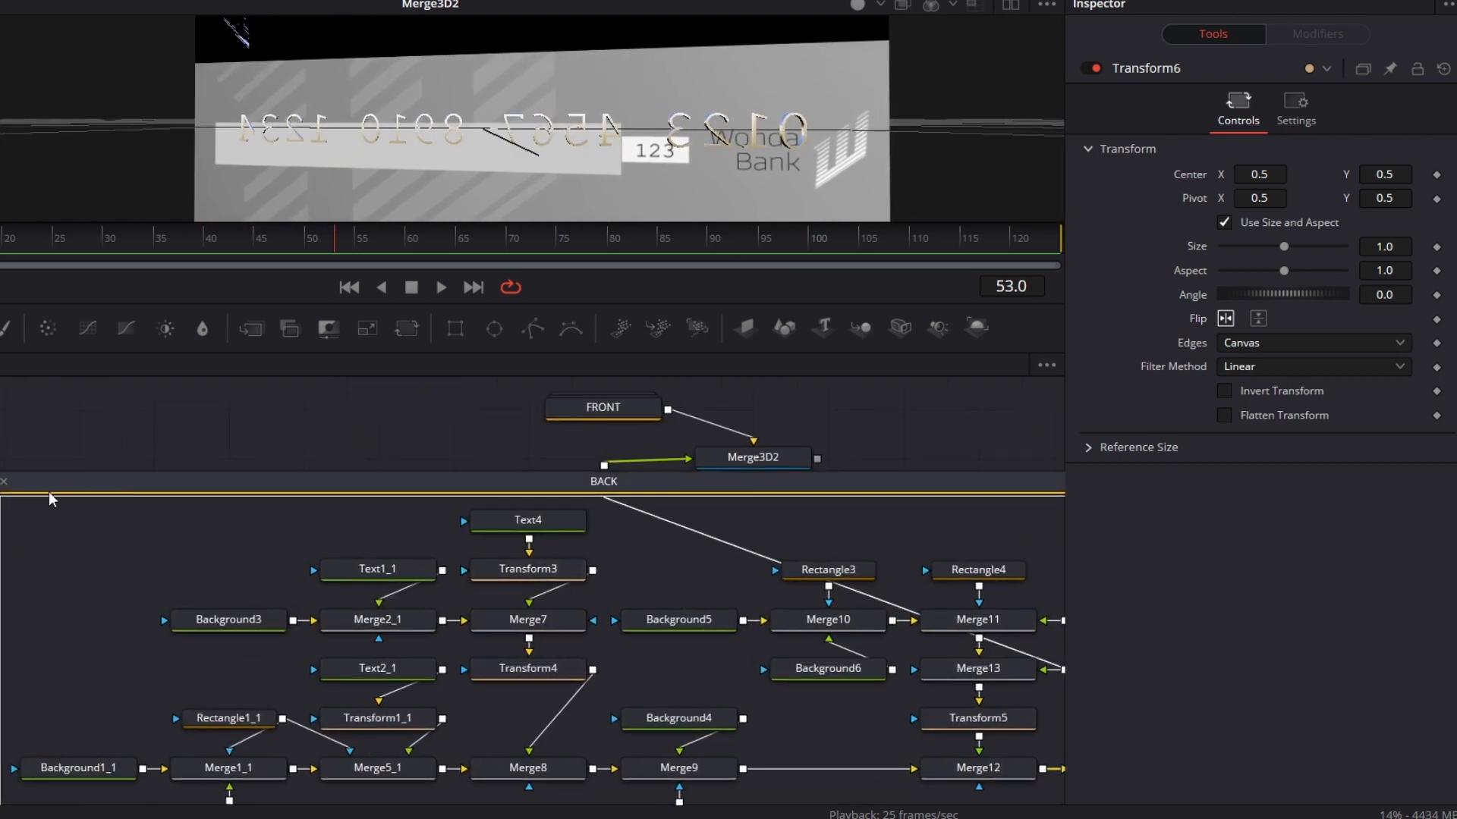
click(5, 482)
drag(826, 527, 554, 589)
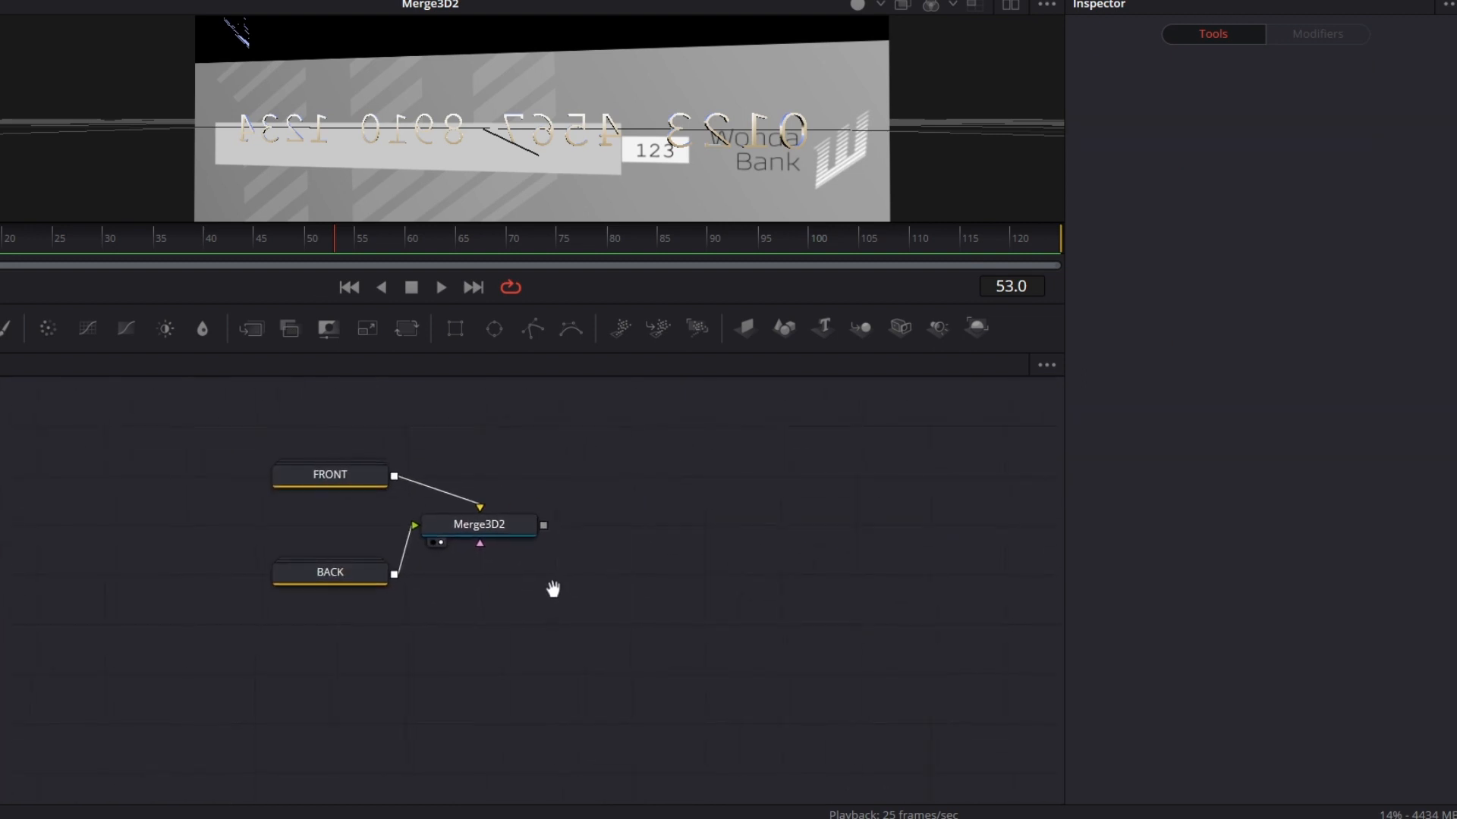
Step: Move the FRONT group away from Merge3D2 and insert a Transform 3D node between them
drag(349, 471, 273, 467)
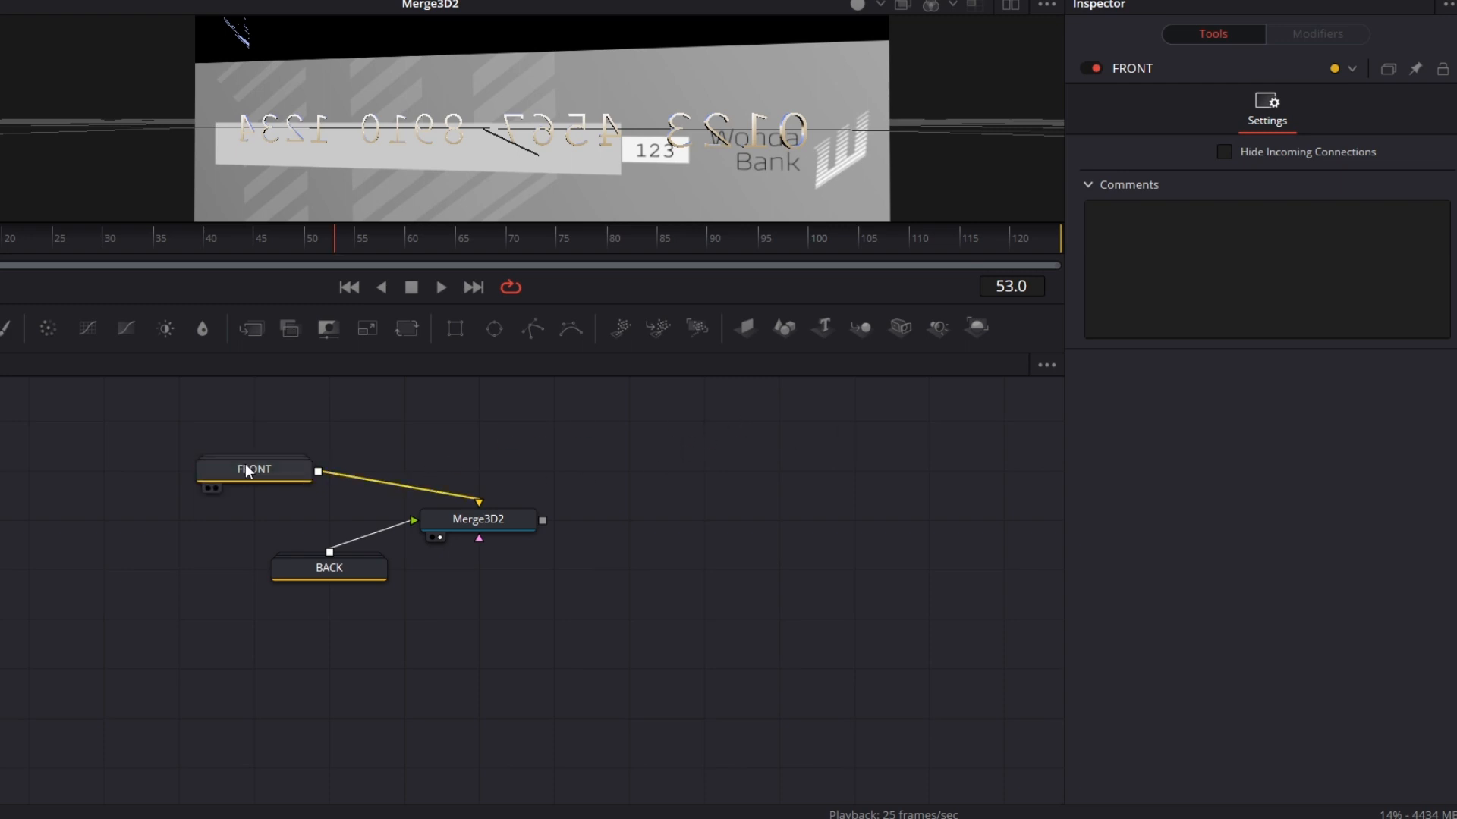
key(ctrl+space)
text(TRA)
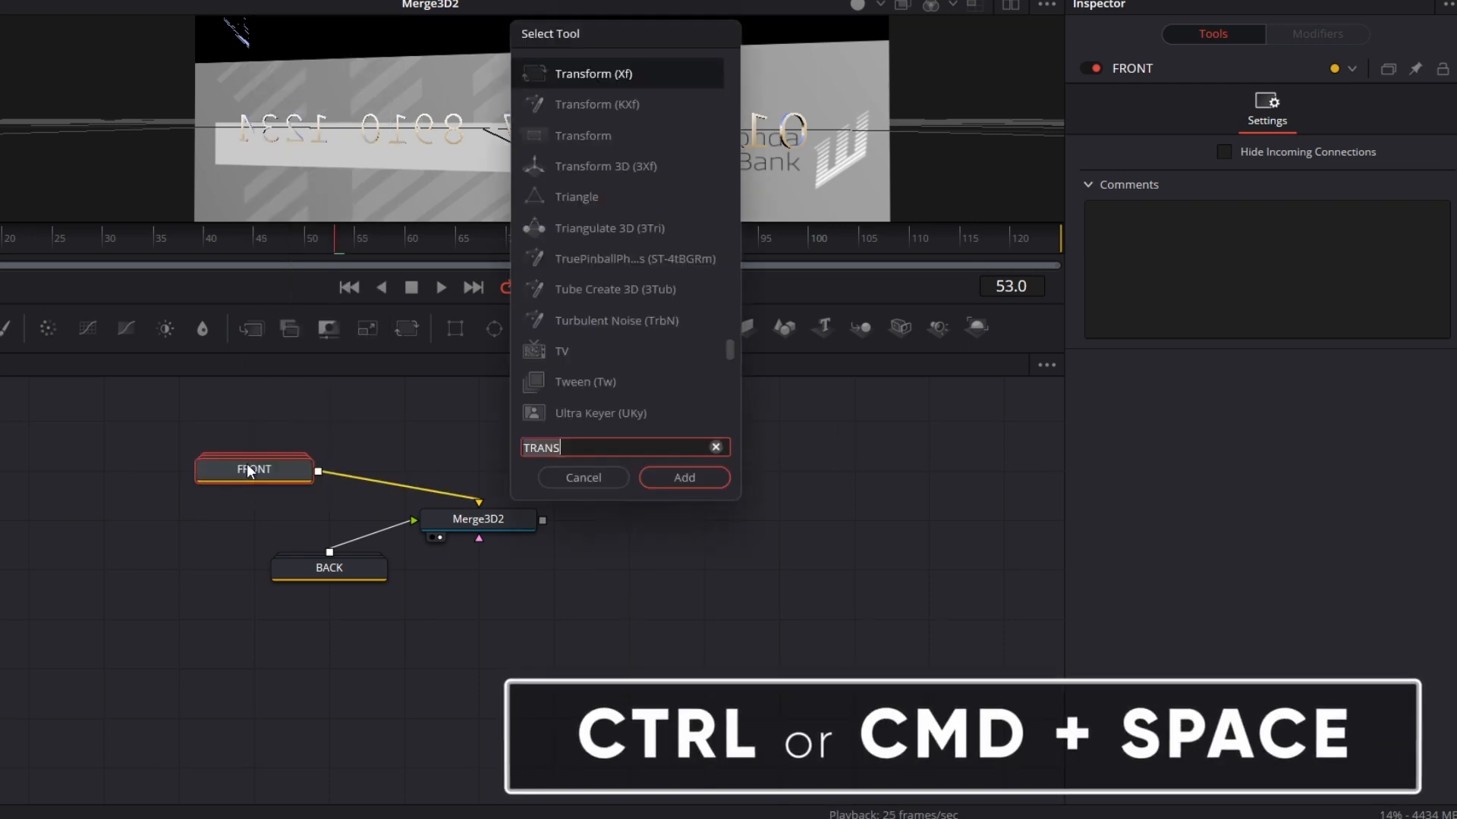
text(NS)
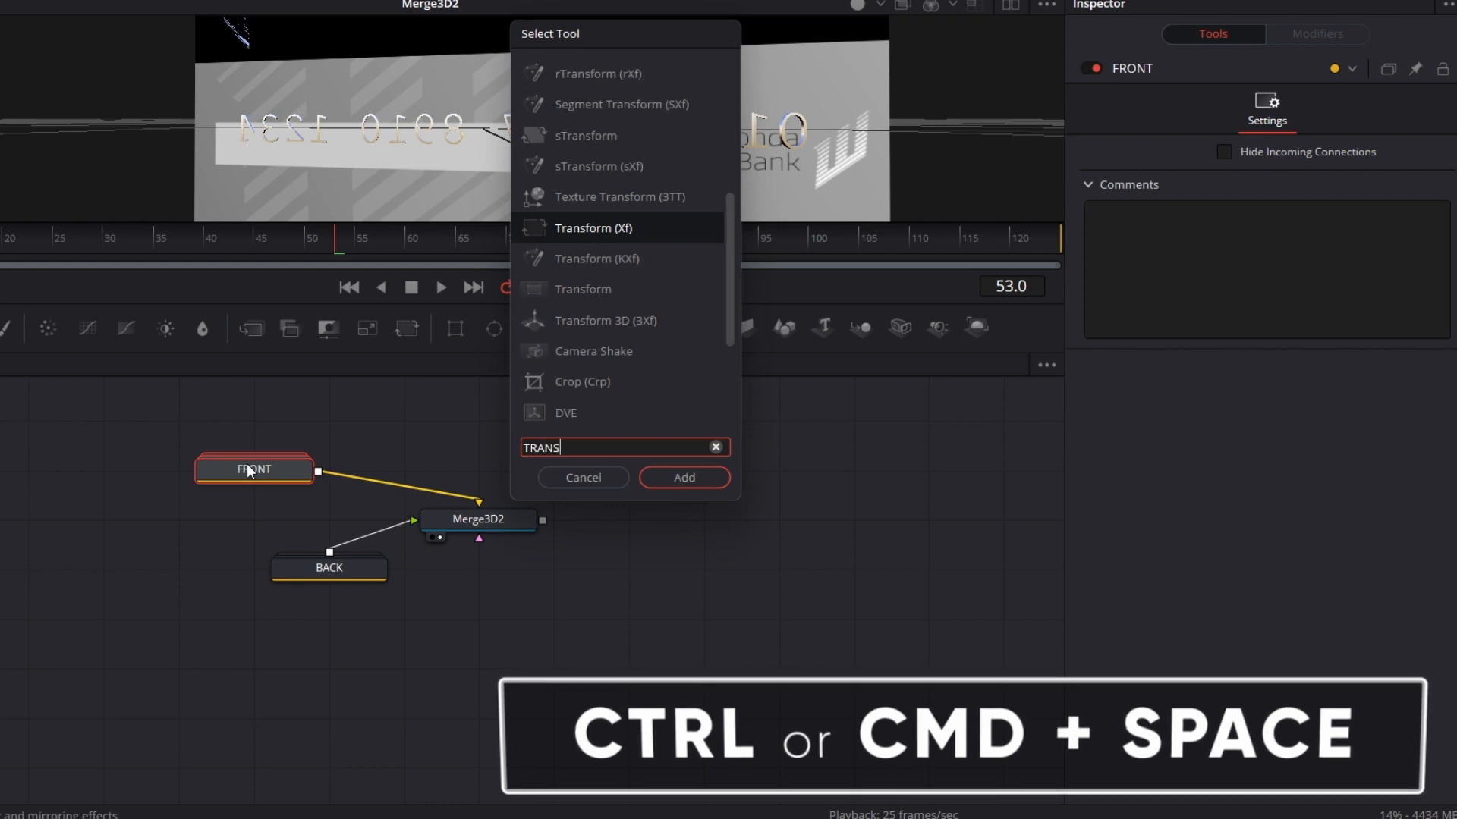
key(Down)
key(Down)
key(Down)
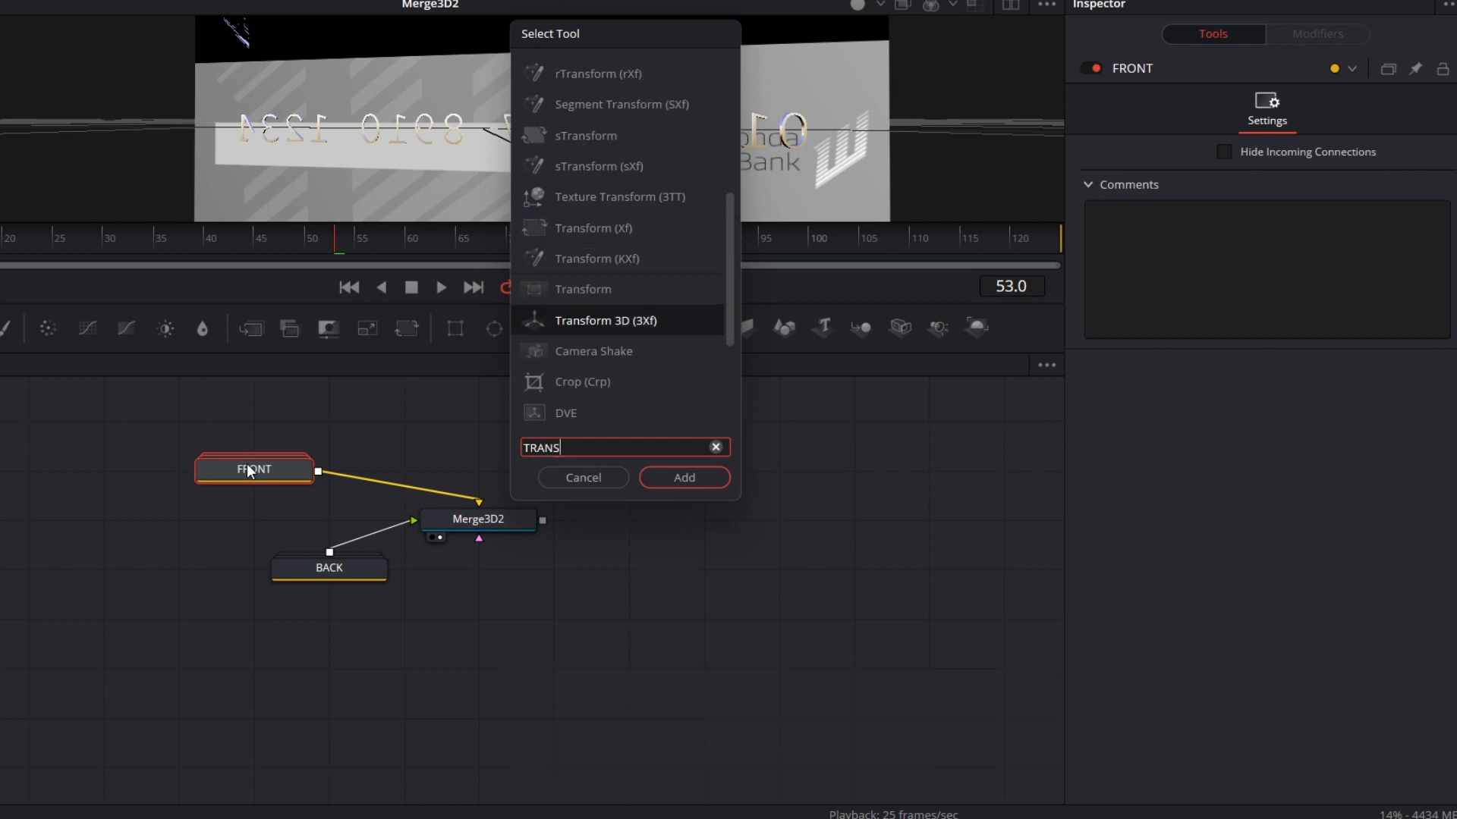
click(713, 486)
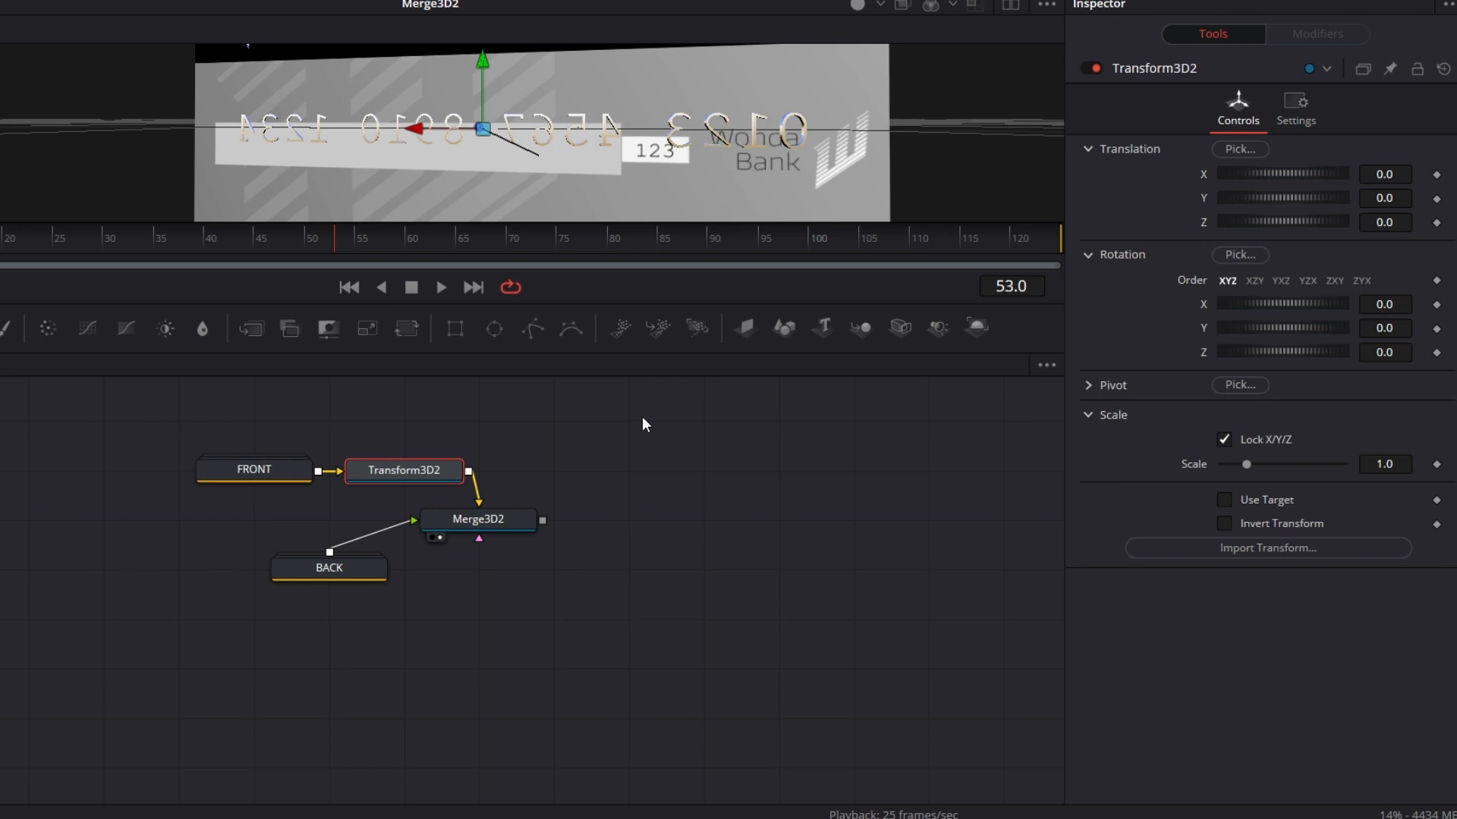
Step: Set the Z translation of Transform3D2 to 0.01 and check both sides of the card
drag(1398, 219, 1408, 222)
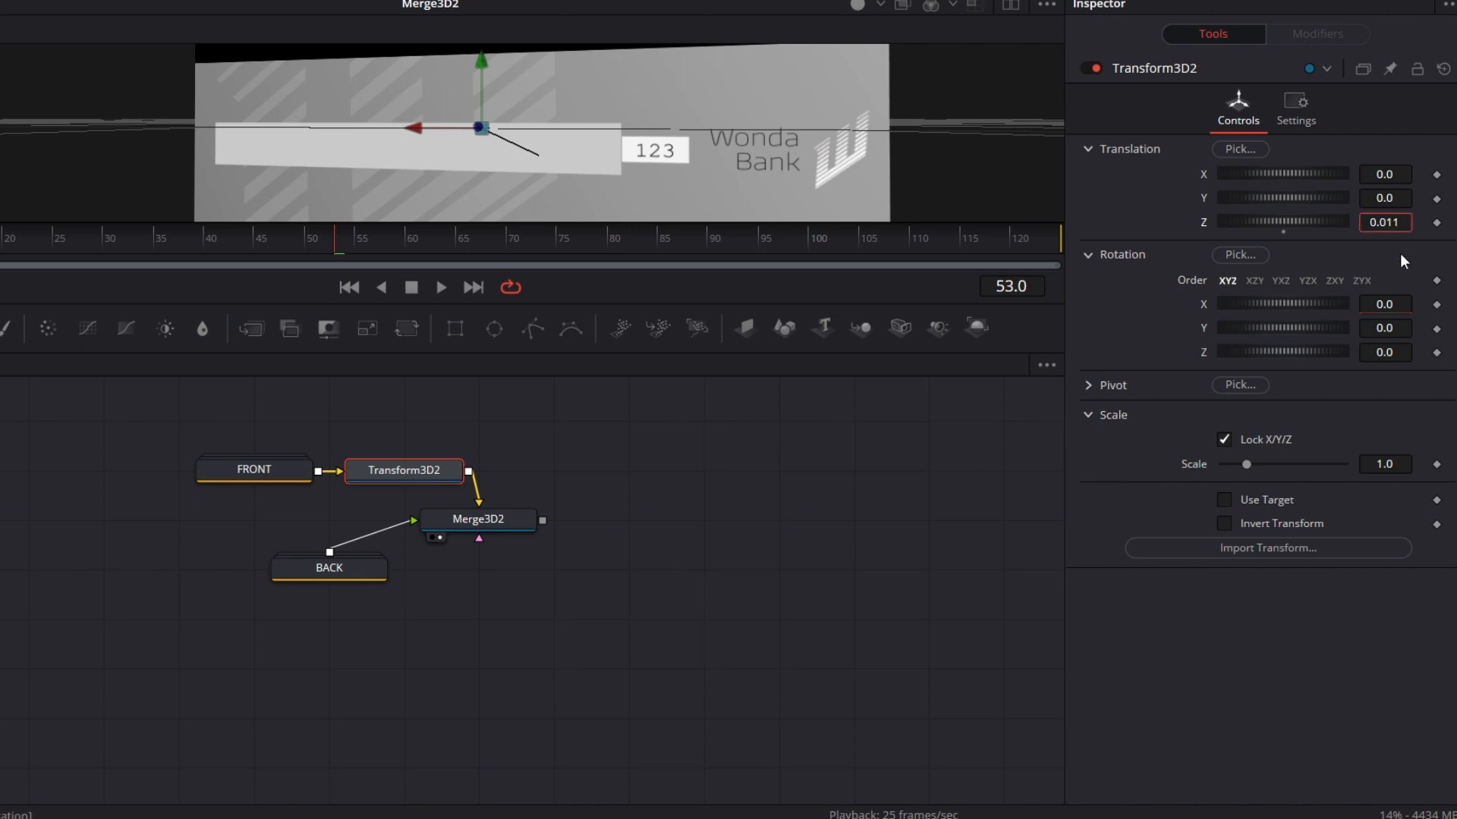
text(0)
key(Tab)
click(1393, 222)
key(BackSpace)
key(Tab)
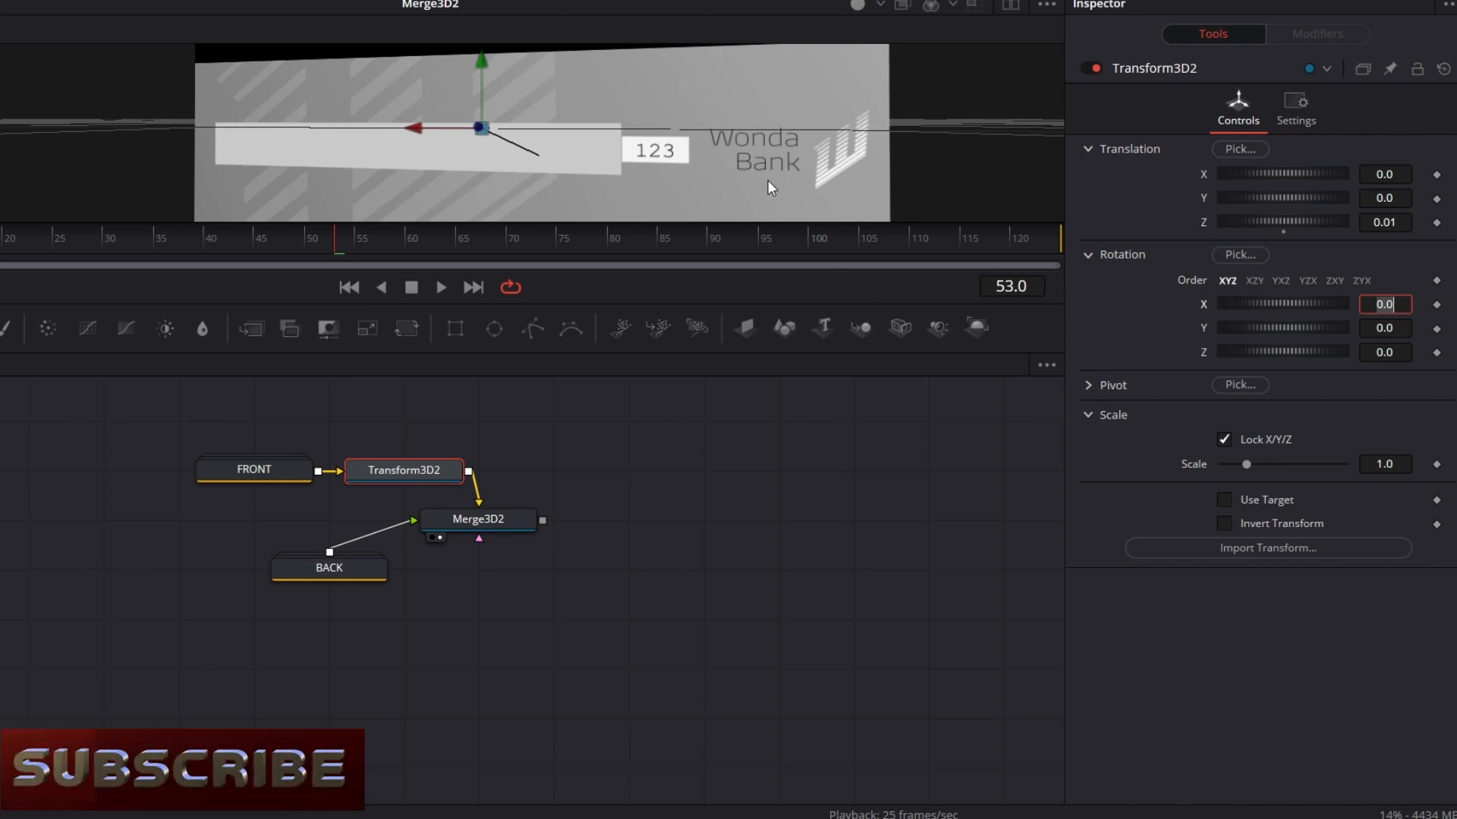
drag(768, 179, 794, 179)
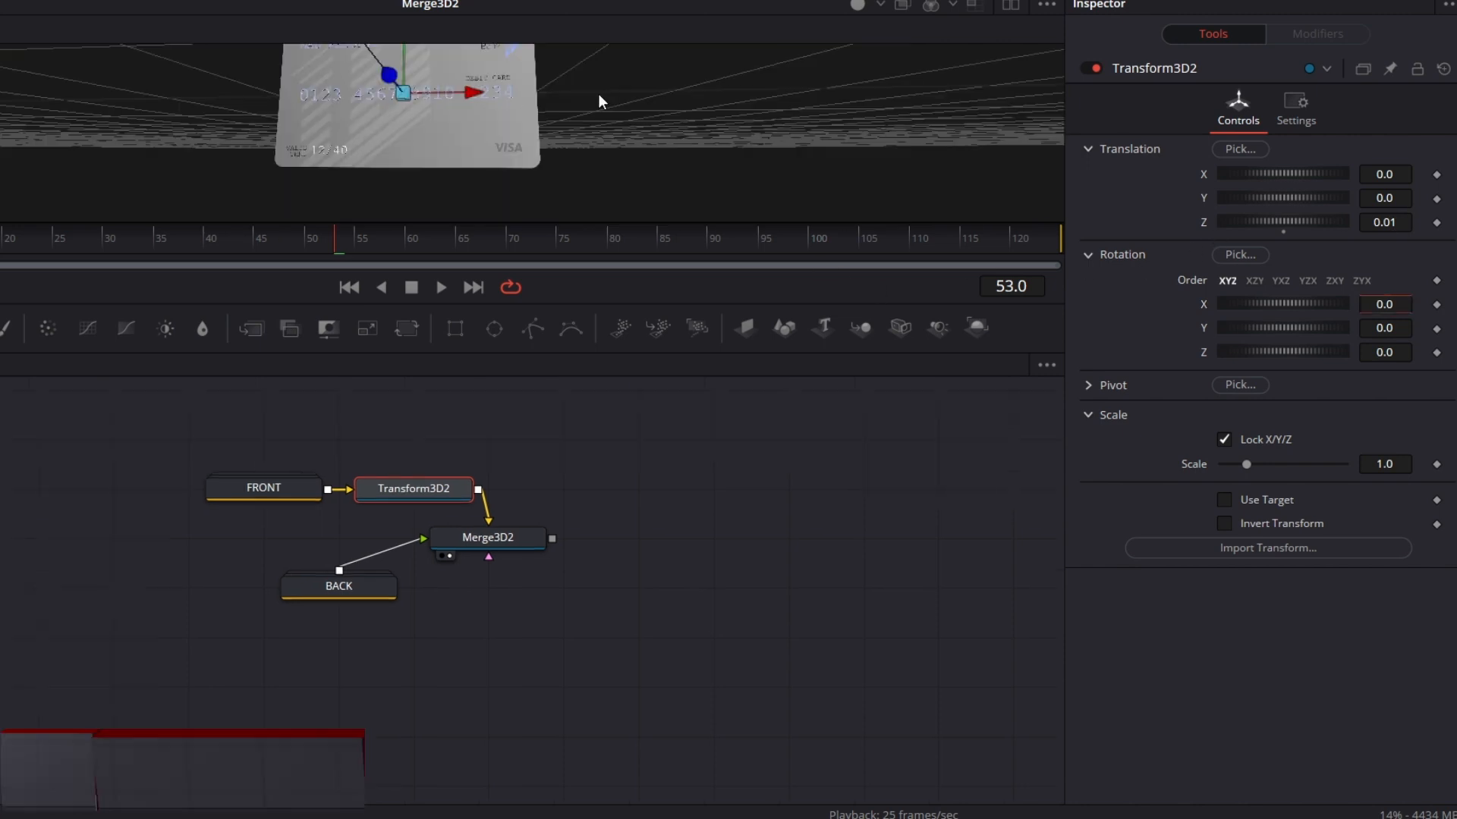
drag(598, 93, 578, 127)
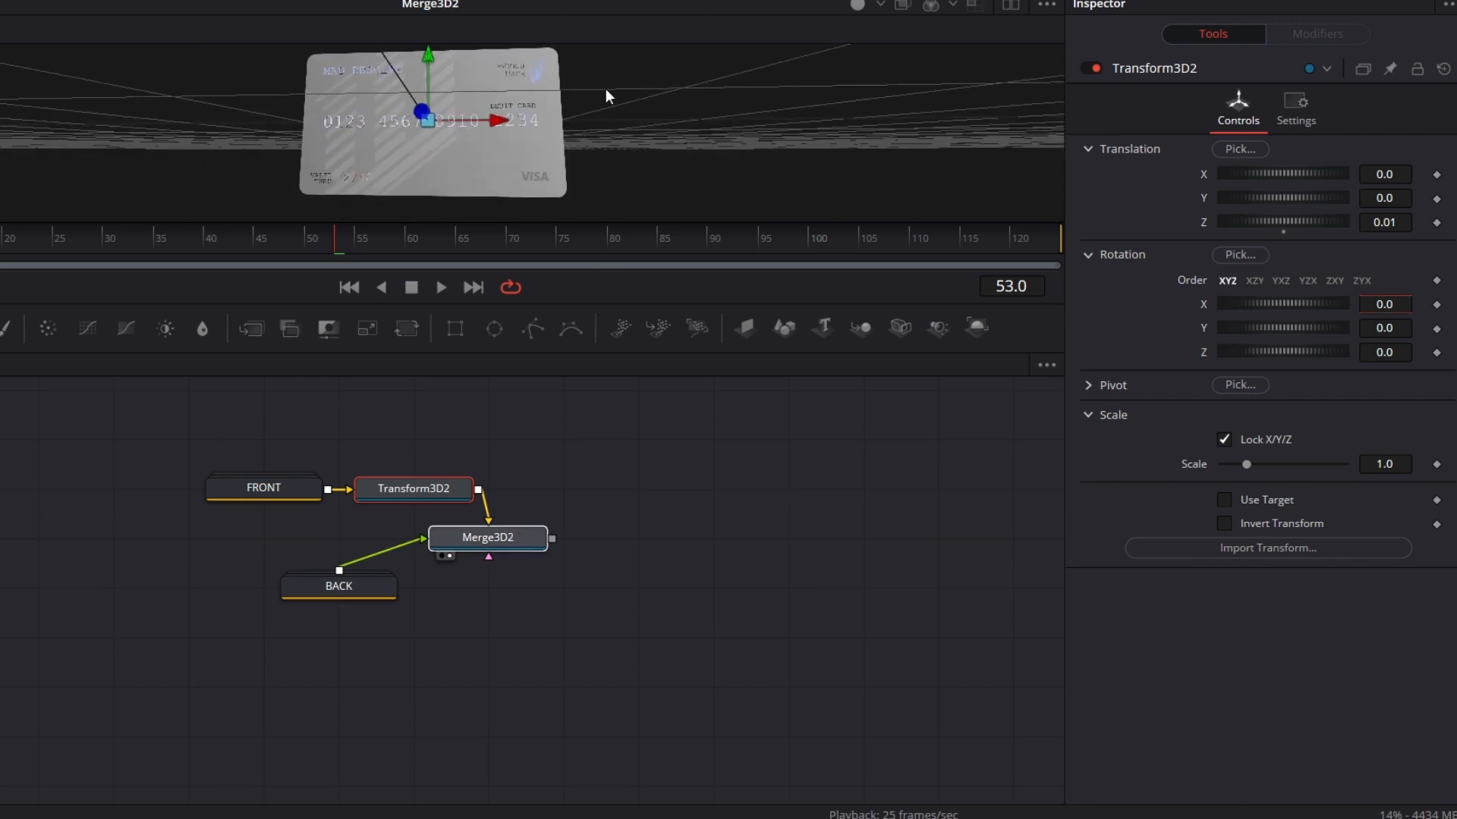
Step: Tidy the node layout by placing the BACK group beneath Transform3D2, level with Merge3D2
drag(600, 313, 574, 509)
drag(637, 723, 650, 673)
drag(381, 748, 347, 711)
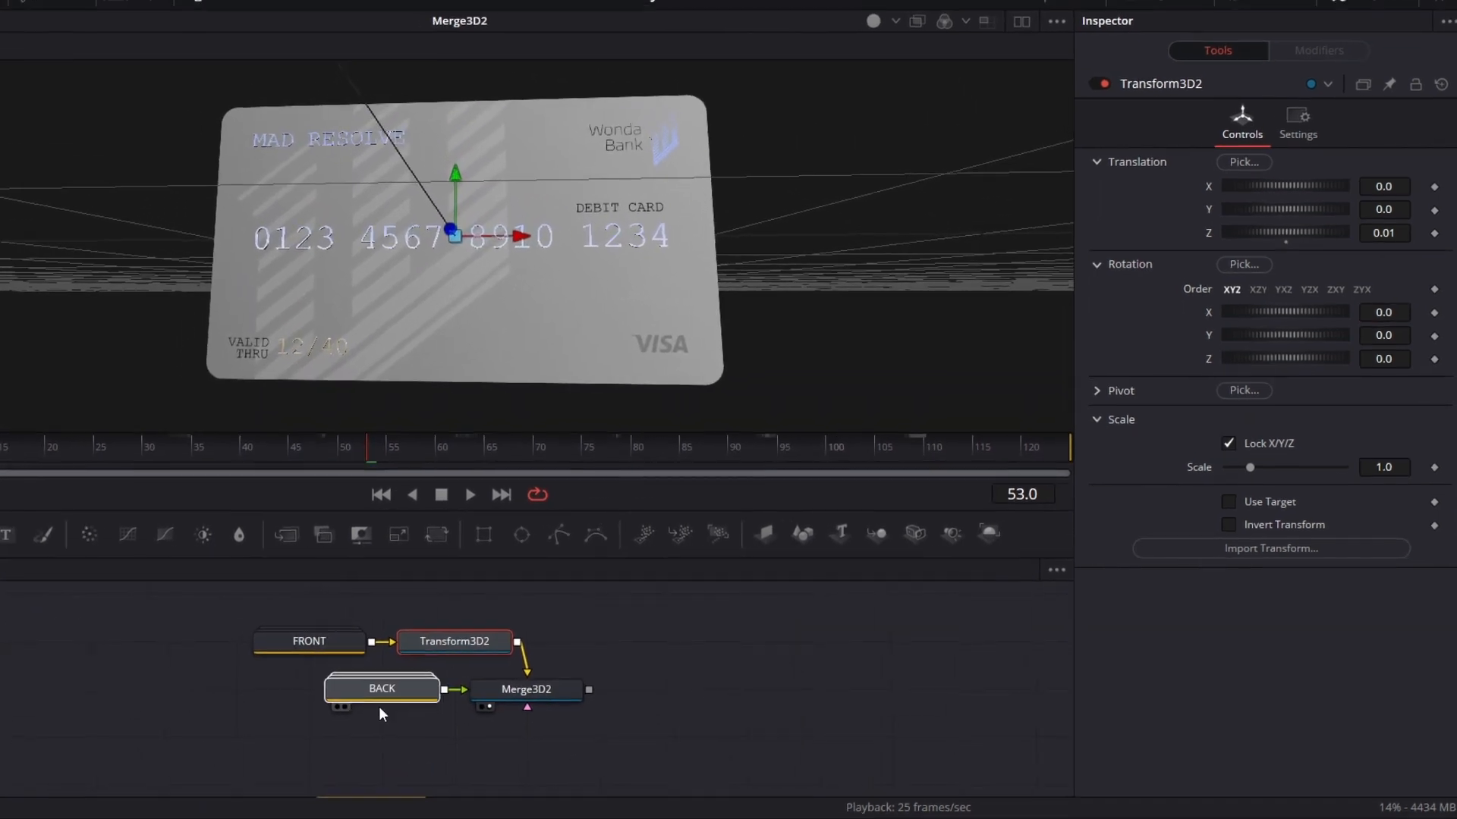
click(380, 698)
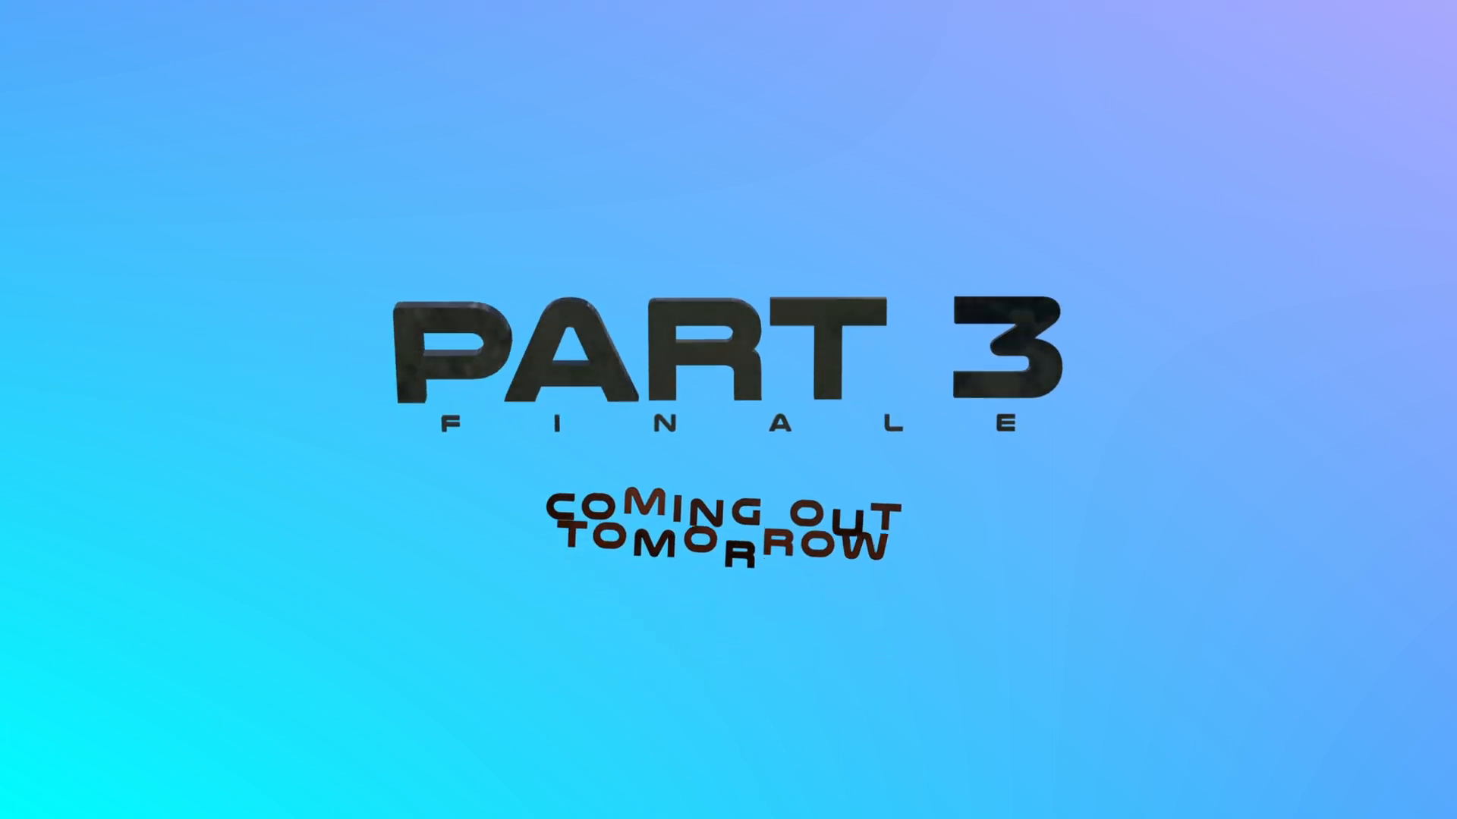